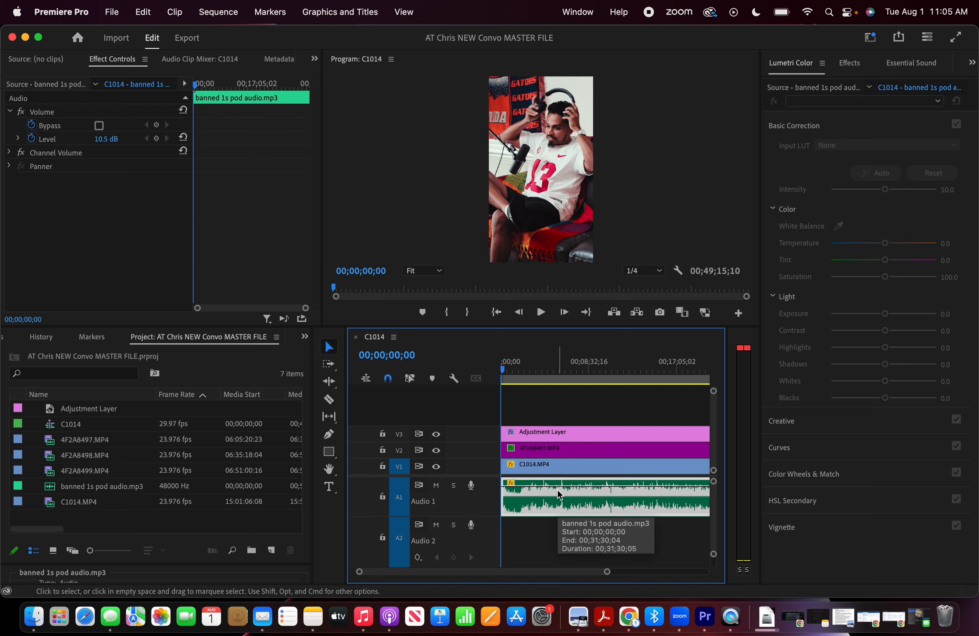
# Inspect the podcast audio waveform up close and across the whole C1014 sequence
pyautogui.press('=')
pyautogui.press('=')
pyautogui.press('=')
pyautogui.press('=')
pyautogui.press('=')
pyautogui.press('=')
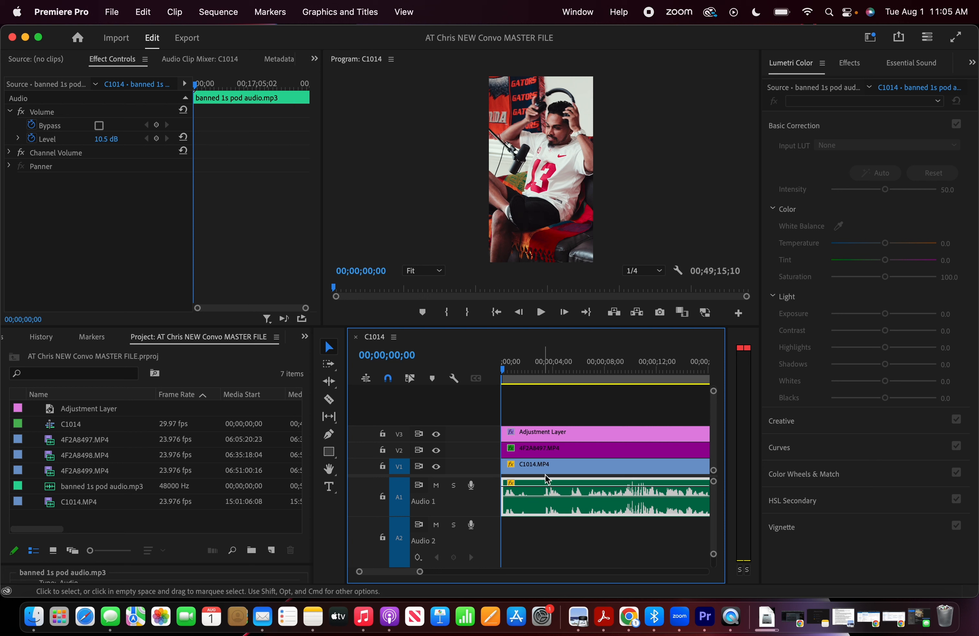
pyautogui.press('-')
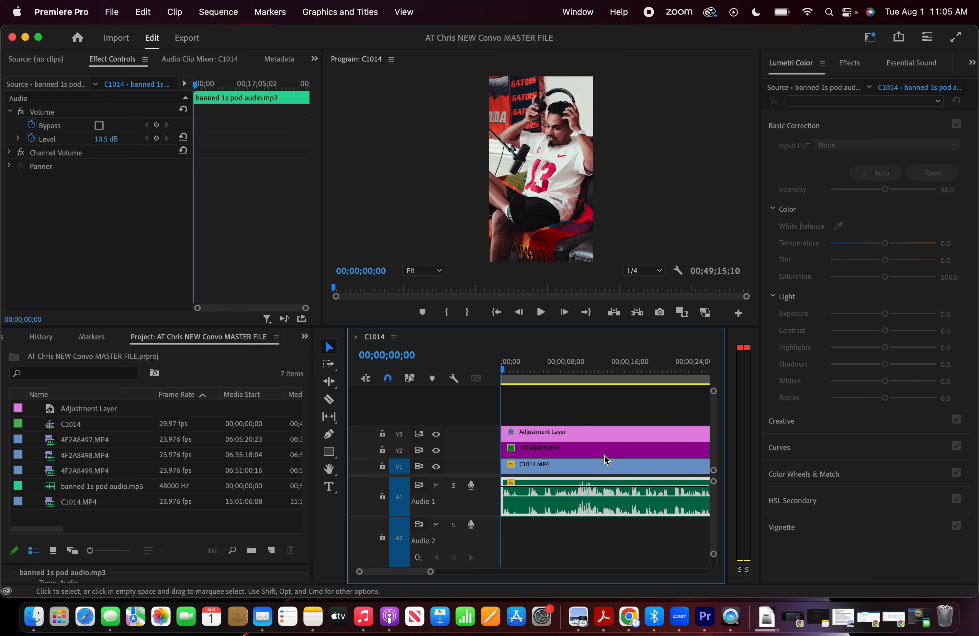
pyautogui.press('\\')
pyautogui.click(621, 493)
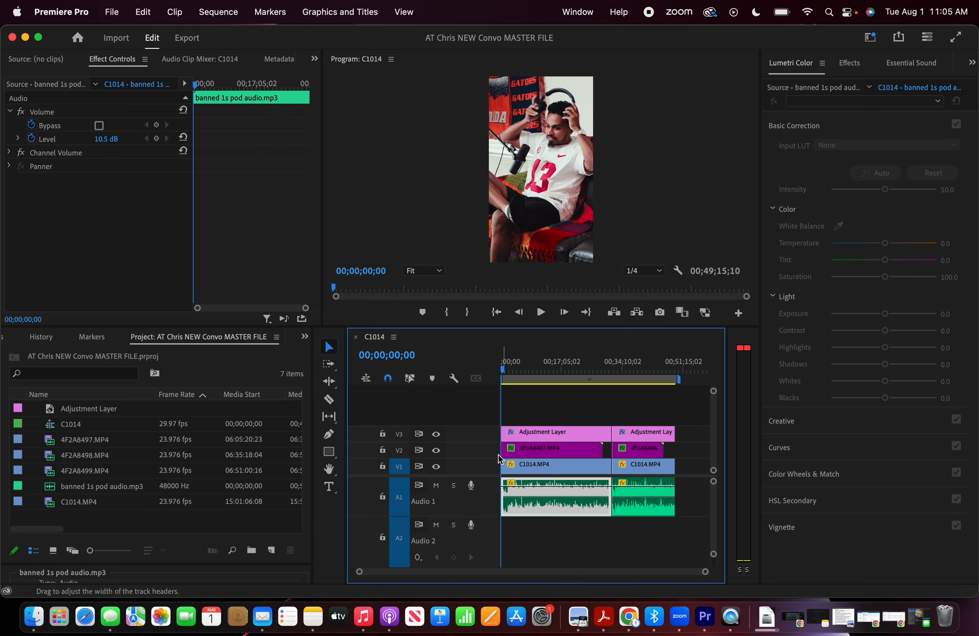
# Examine the stacked layers at the sequence start: the adjustment layer, 4F2A8497.MP4 and C1014.MP4
pyautogui.press('\\')
pyautogui.click(582, 438)
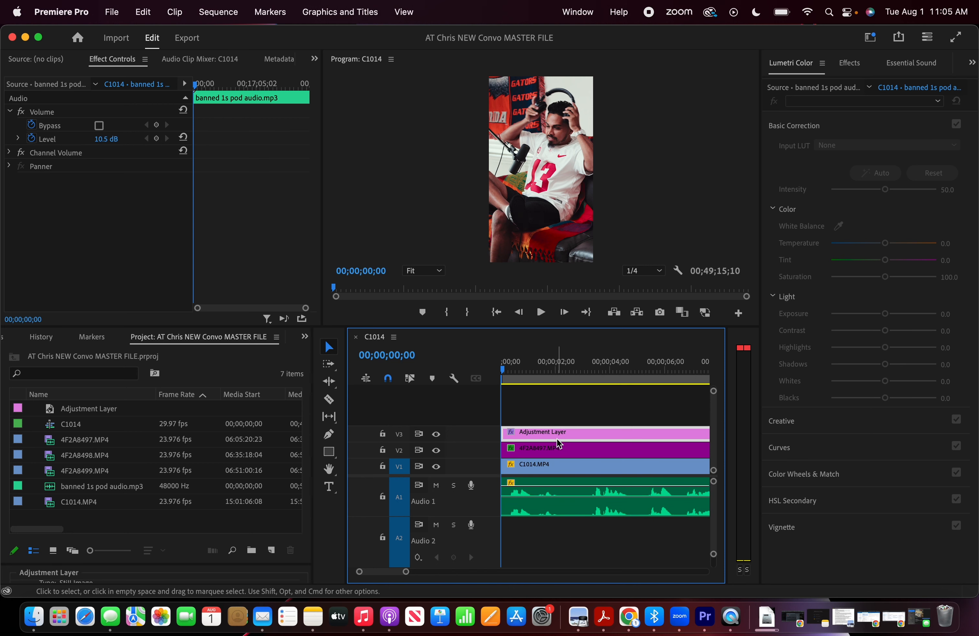
pyautogui.click(532, 453)
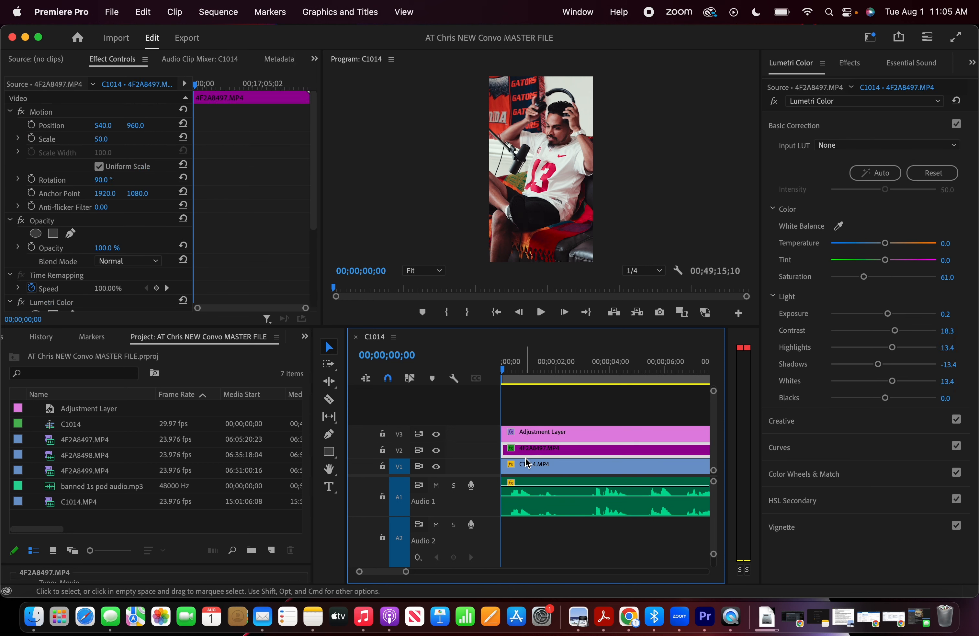
pyautogui.click(516, 466)
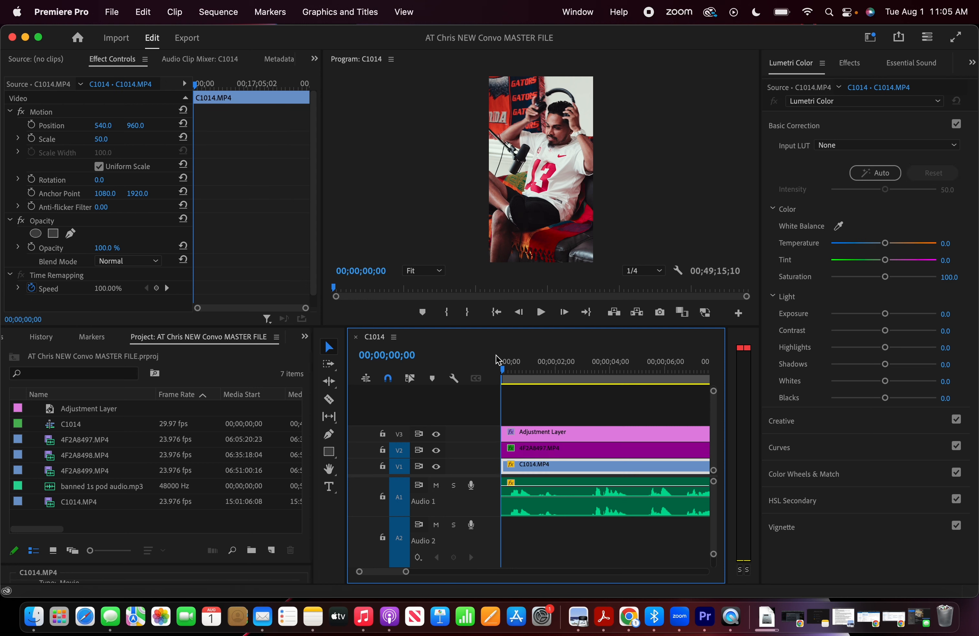
pyautogui.press('=')
pyautogui.press('=')
pyautogui.press('=')
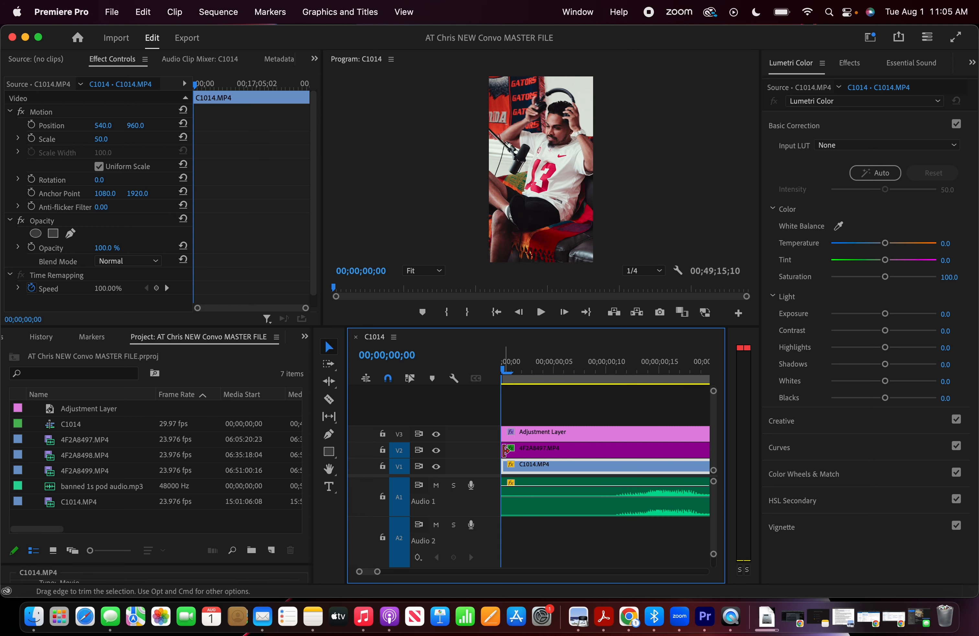
pyautogui.click(505, 448)
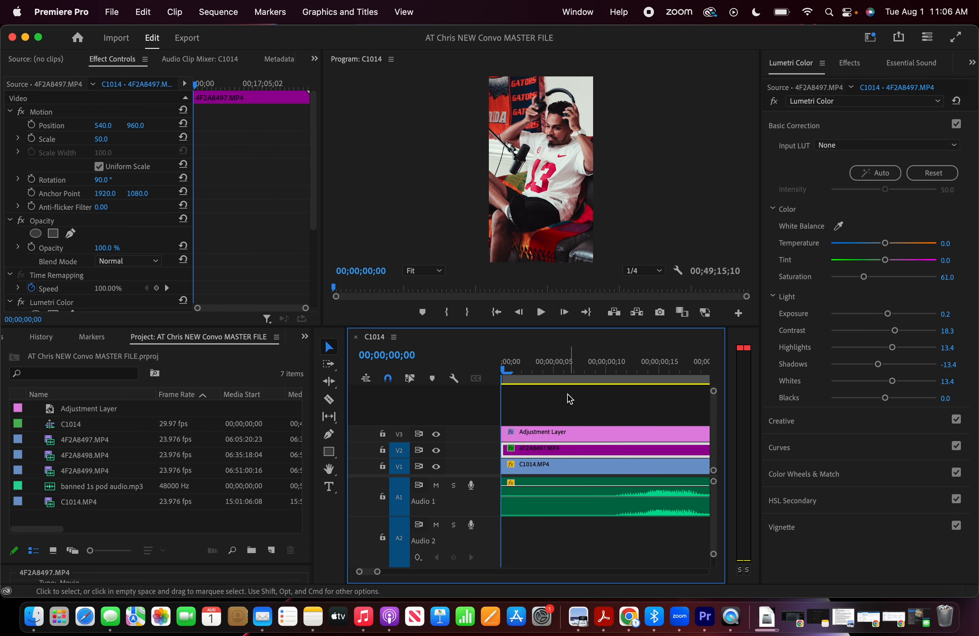
pyautogui.click(530, 469)
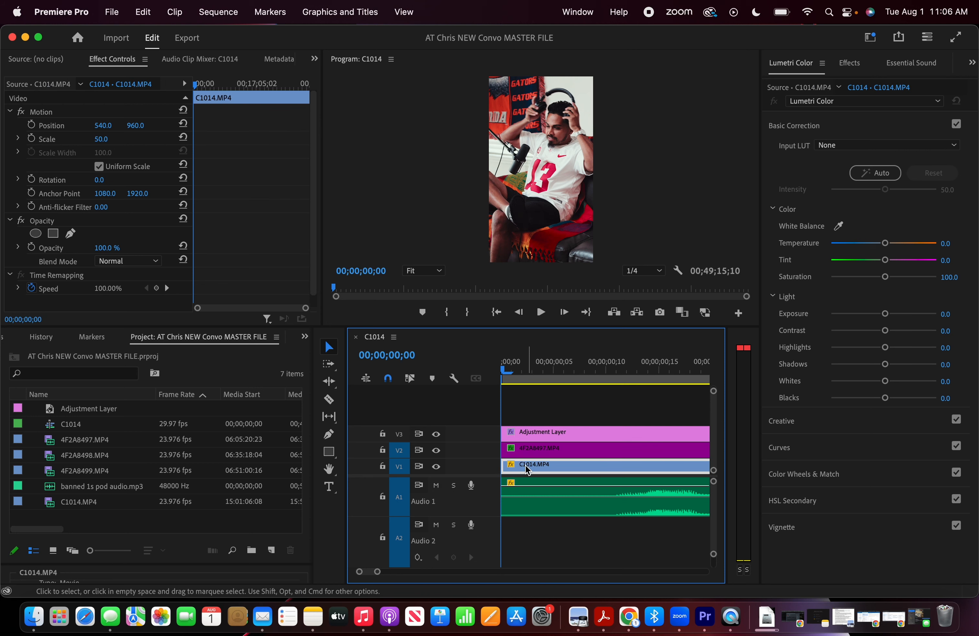
# Trim the start of the 4F2A8497.MP4 clip on V2 to about 3 seconds and play from the beginning
pyautogui.moveTo(503, 449)
pyautogui.mouseDown()
pyautogui.moveTo(519, 449)
pyautogui.moveTo(510, 454)
pyautogui.mouseUp()
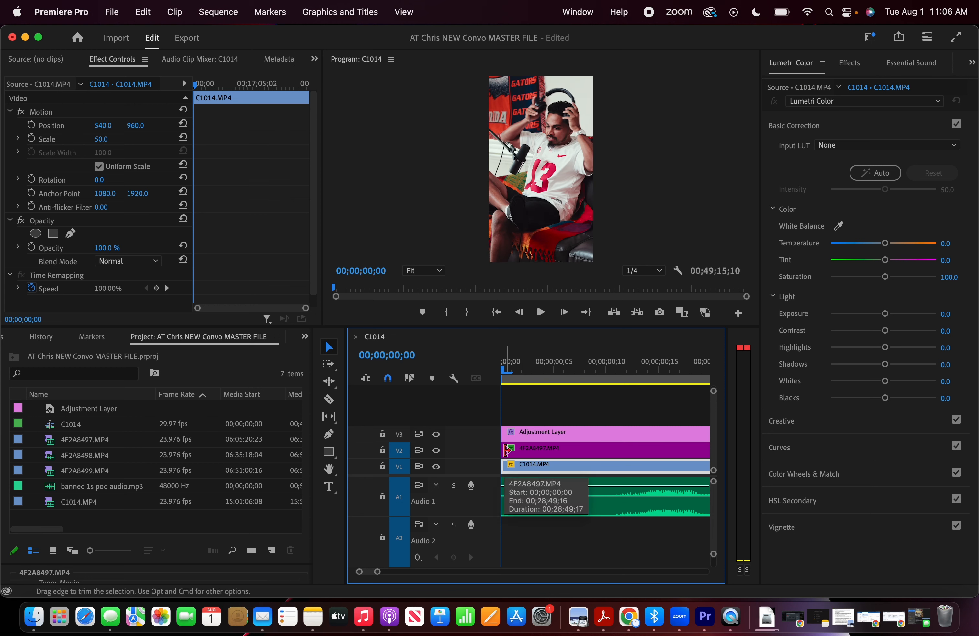
pyautogui.click(507, 450)
pyautogui.moveTo(506, 450); pyautogui.dragTo(652, 449)
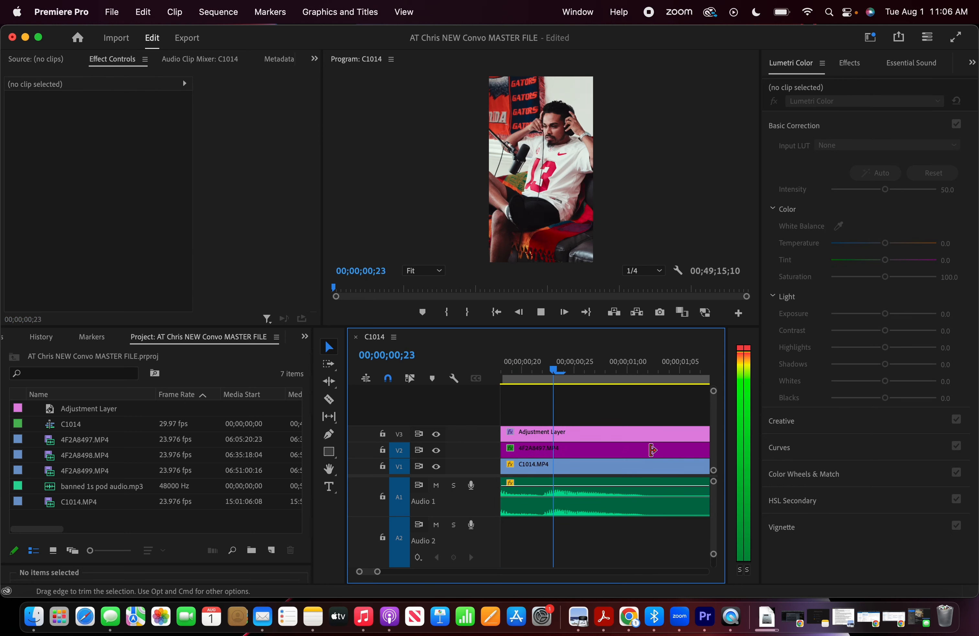
pyautogui.click(651, 450)
pyautogui.press('space')
pyautogui.press('-')
pyautogui.press('-')
pyautogui.press('-')
pyautogui.moveTo(518, 451); pyautogui.dragTo(586, 450)
pyautogui.press('-')
pyautogui.press('-')
pyautogui.press('-')
pyautogui.click(506, 461)
pyautogui.press('space')
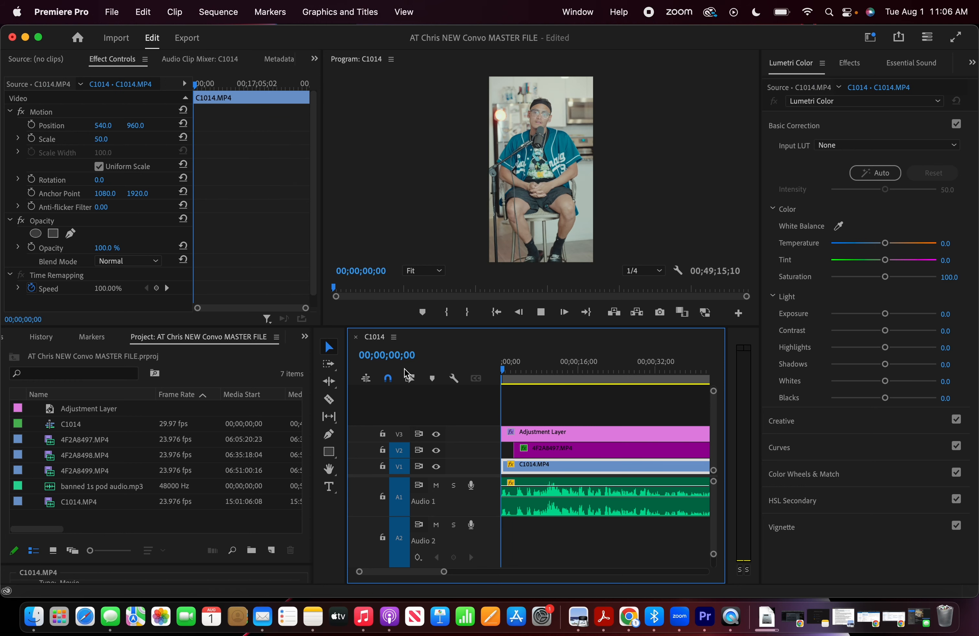
# Extend the start of the V2 clip 4F2A8497.MP4 back to 00;00;01;04 and play from there
pyautogui.press('space')
pyautogui.press('=')
pyautogui.press('=')
pyautogui.press('=')
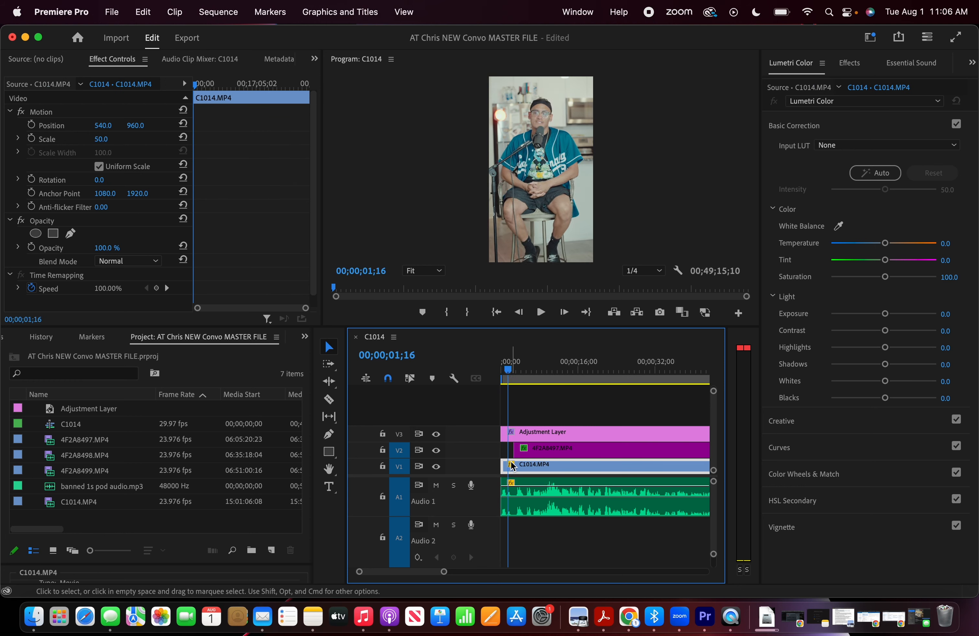
pyautogui.click(521, 369)
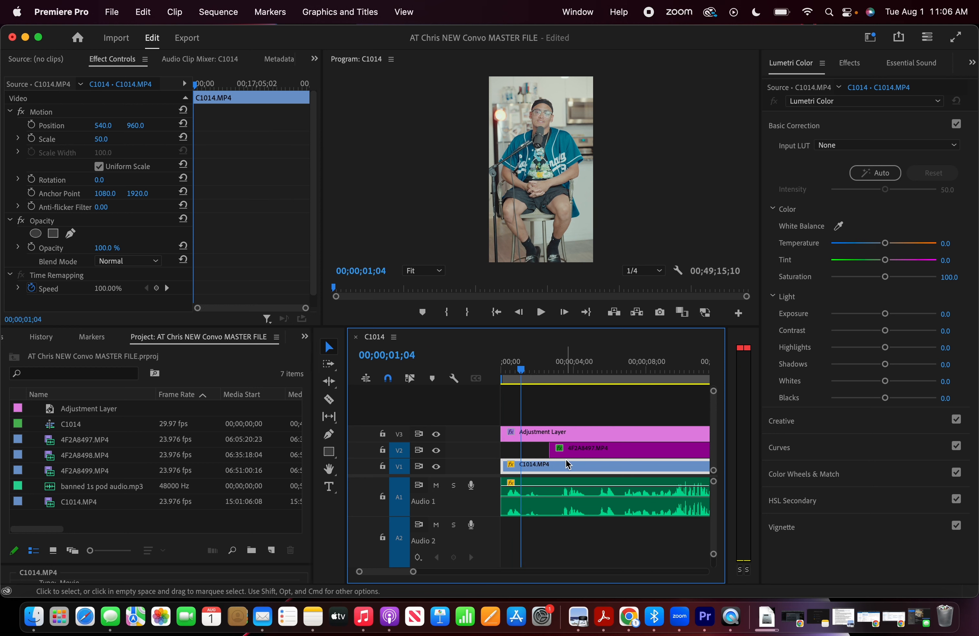
pyautogui.moveTo(551, 449); pyautogui.dragTo(522, 448)
pyautogui.press('space')
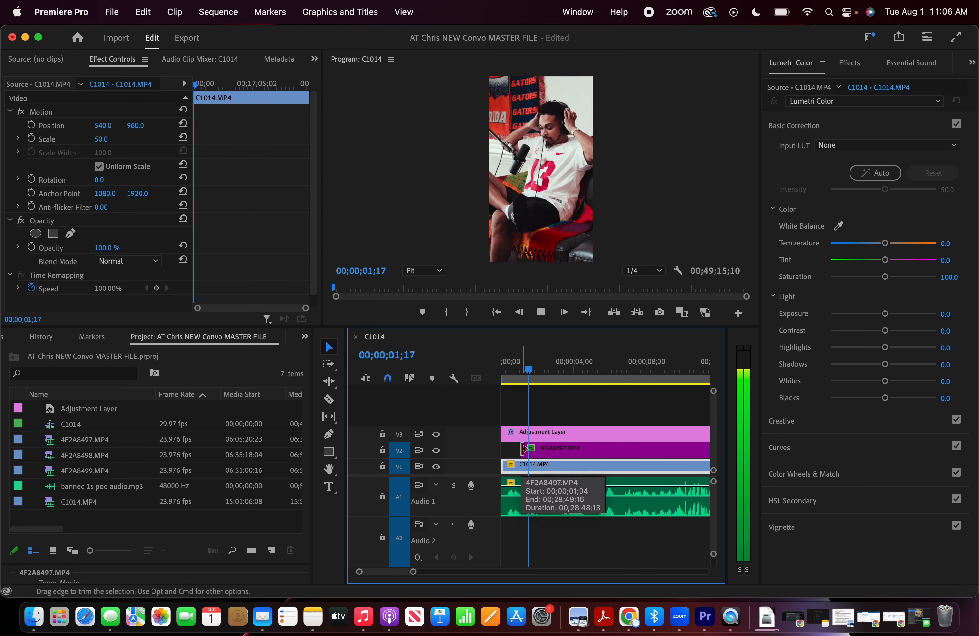
# Split 4F2A8497.MP4 at 00;00;02;08 and trim the start of the remaining part to about 6 seconds
pyautogui.press('c')
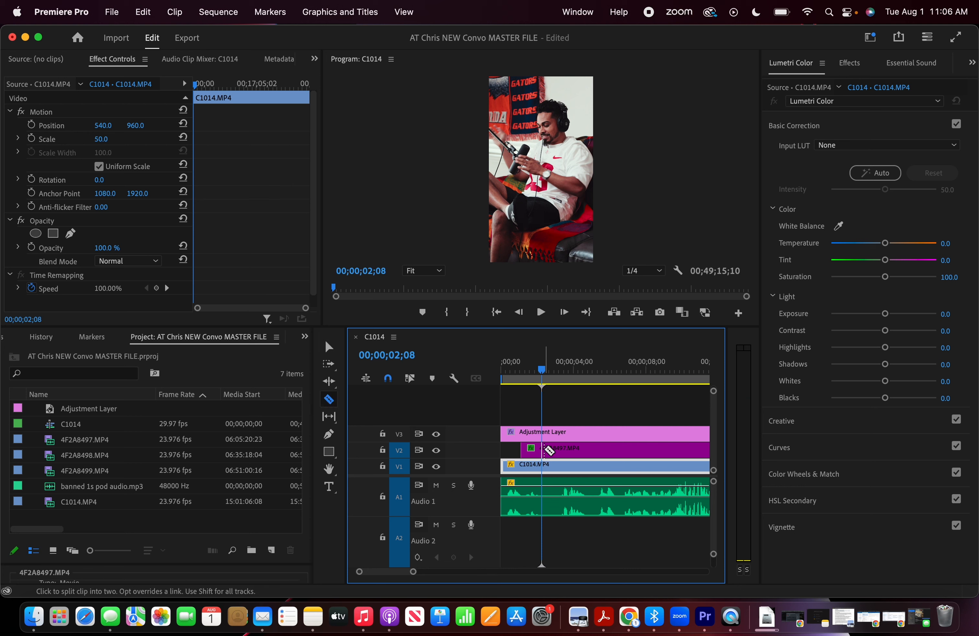
pyautogui.click(542, 448)
pyautogui.press('v')
pyautogui.press('space')
pyautogui.moveTo(545, 445); pyautogui.dragTo(618, 445)
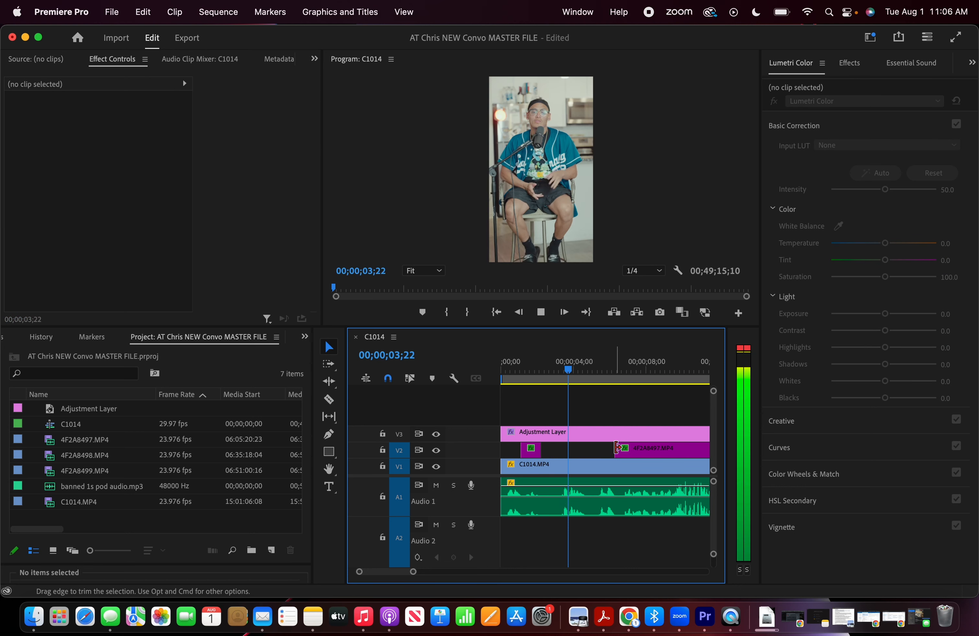
# Replay the first short 4F2A8497.MP4 segment and extend its end to 00;00;02;21
pyautogui.click(551, 355)
pyautogui.click(534, 356)
pyautogui.press('space')
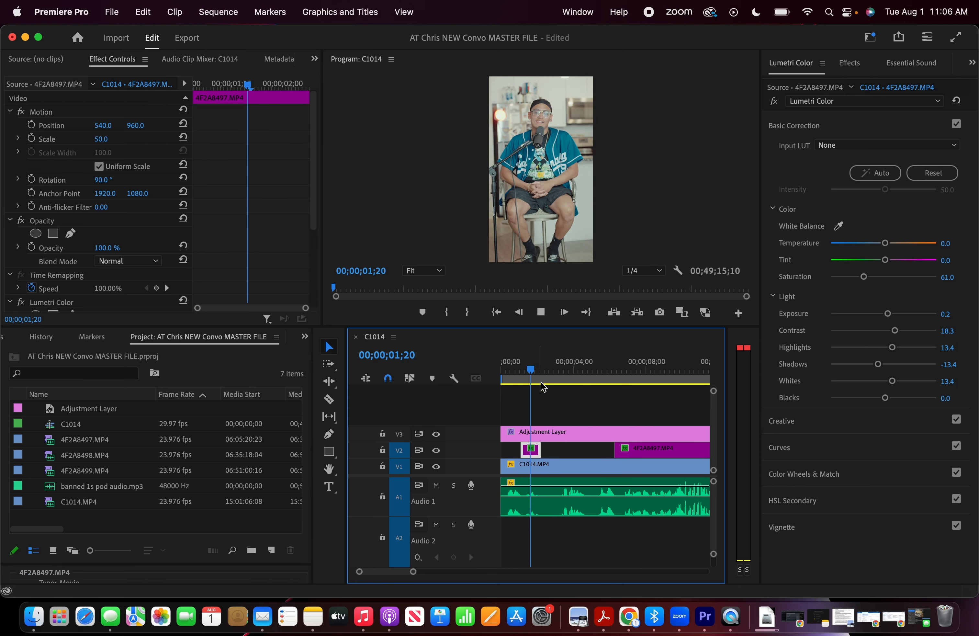
pyautogui.click(545, 391)
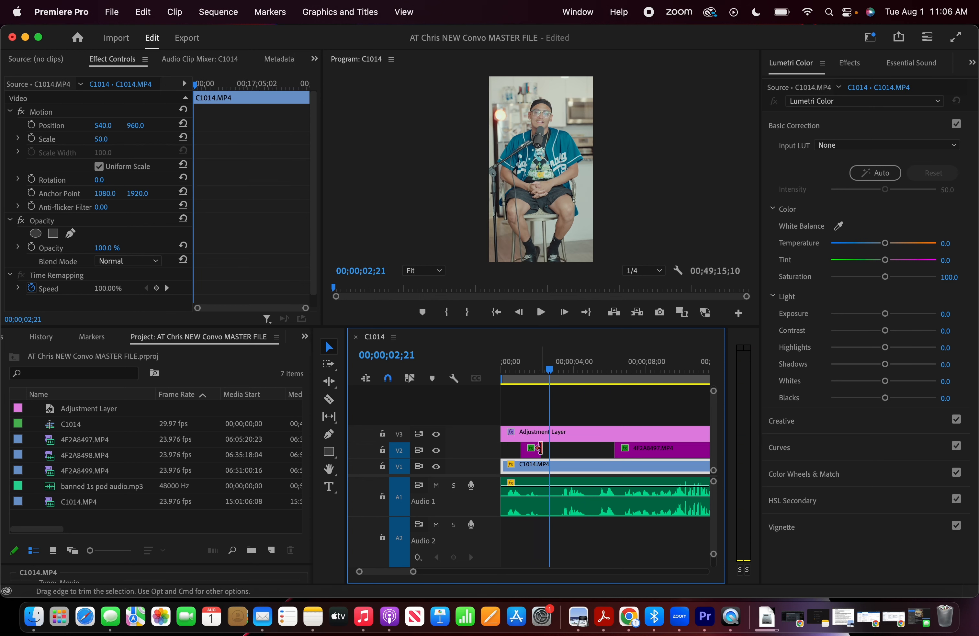
pyautogui.click(537, 367)
pyautogui.press('space')
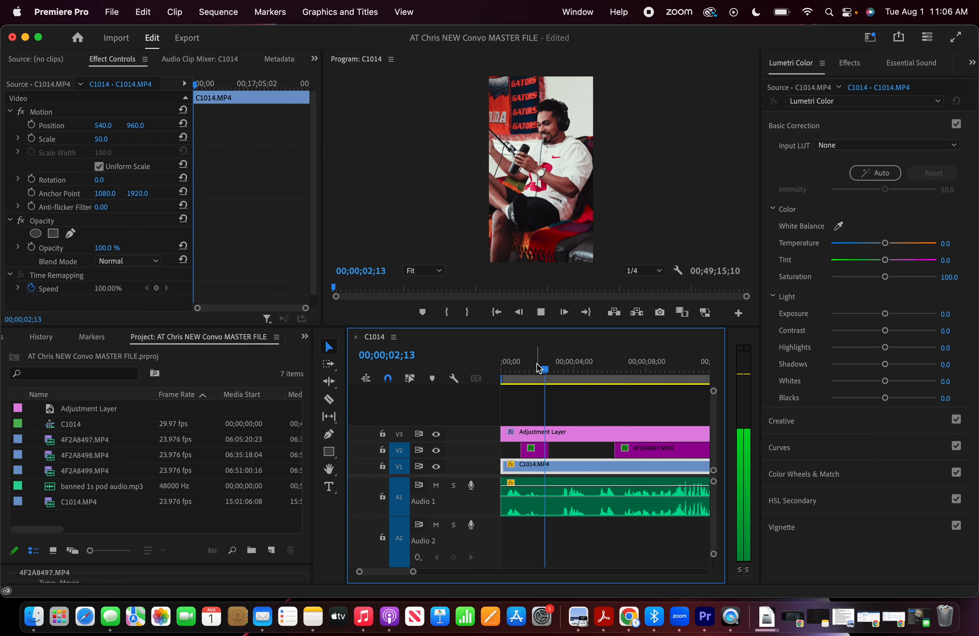
# Move the start of the remaining 4F2A8497.MP4 clip to 00;00;09;25 for the second cutaway
pyautogui.moveTo(614, 450); pyautogui.dragTo(703, 451)
pyautogui.press('-')
pyautogui.press('-')
pyautogui.press('-')
pyautogui.press('-')
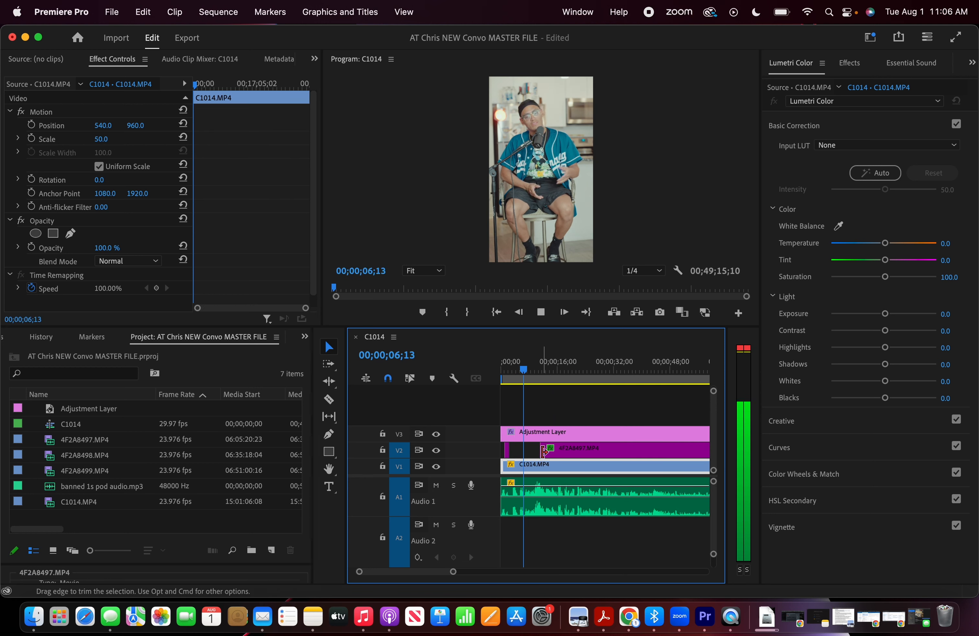
pyautogui.moveTo(541, 451); pyautogui.dragTo(582, 453)
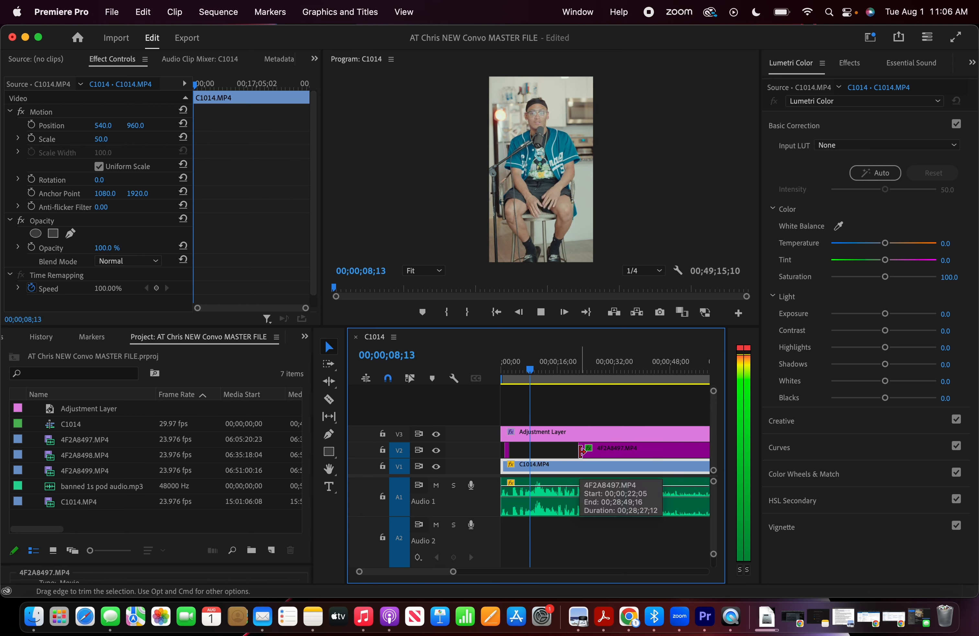
pyautogui.moveTo(581, 450); pyautogui.dragTo(544, 451)
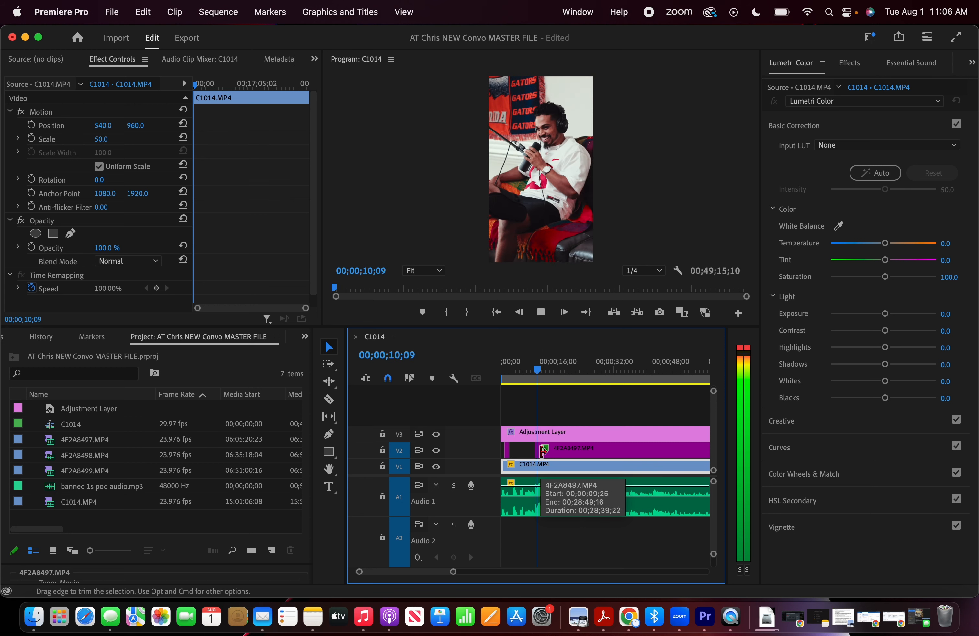
# Split 4F2A8497.MP4 at about 11 seconds and trim the start of the remaining part to about 45 seconds
pyautogui.press('space')
pyautogui.press('c')
pyautogui.press('v')
pyautogui.moveTo(543, 453); pyautogui.dragTo(662, 455)
pyautogui.press('space')
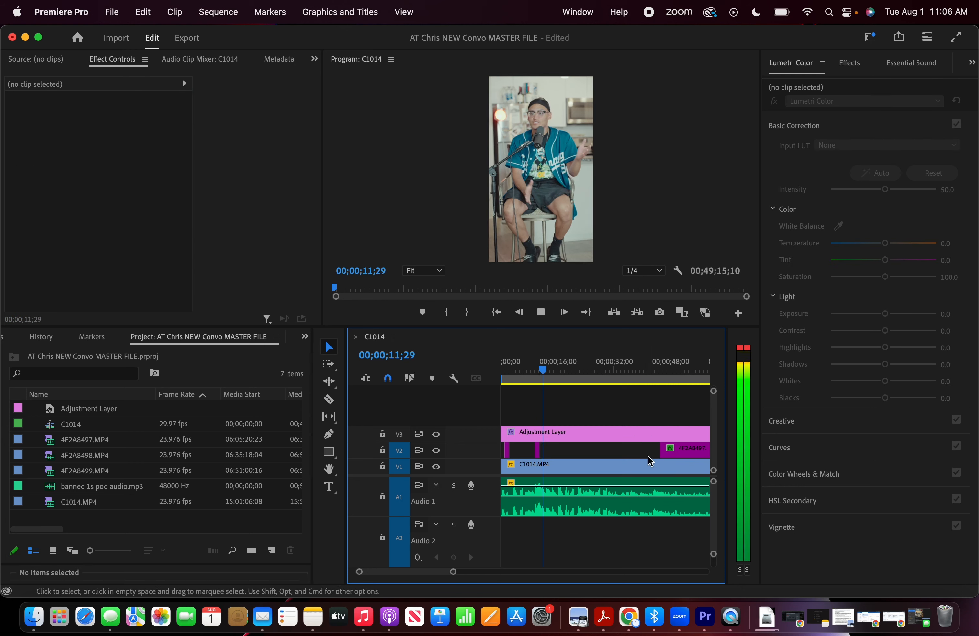
# Play up to the next speaker change and extend the start of the remaining 4F2A8497.MP4 clip back to 00;00;14;29
pyautogui.press('-')
pyautogui.press('space')
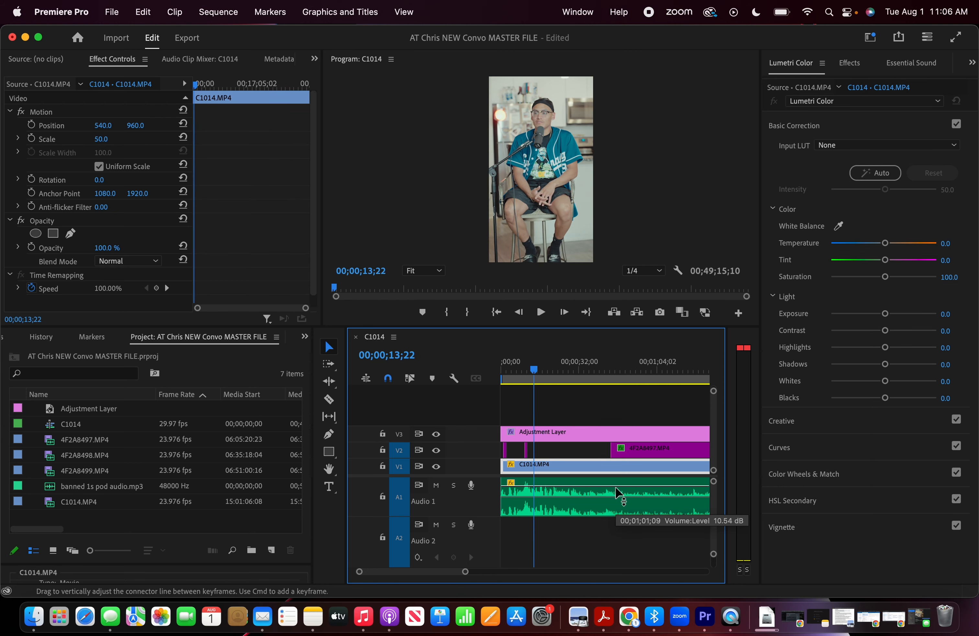
pyautogui.press('space')
pyautogui.press('space')
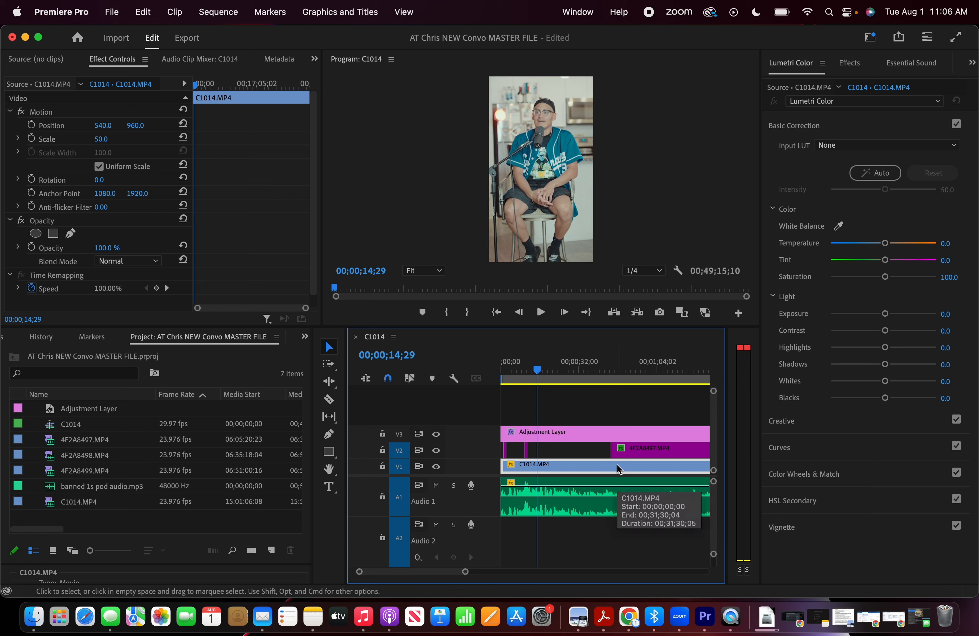
pyautogui.moveTo(612, 452); pyautogui.dragTo(544, 452)
pyautogui.press('space')
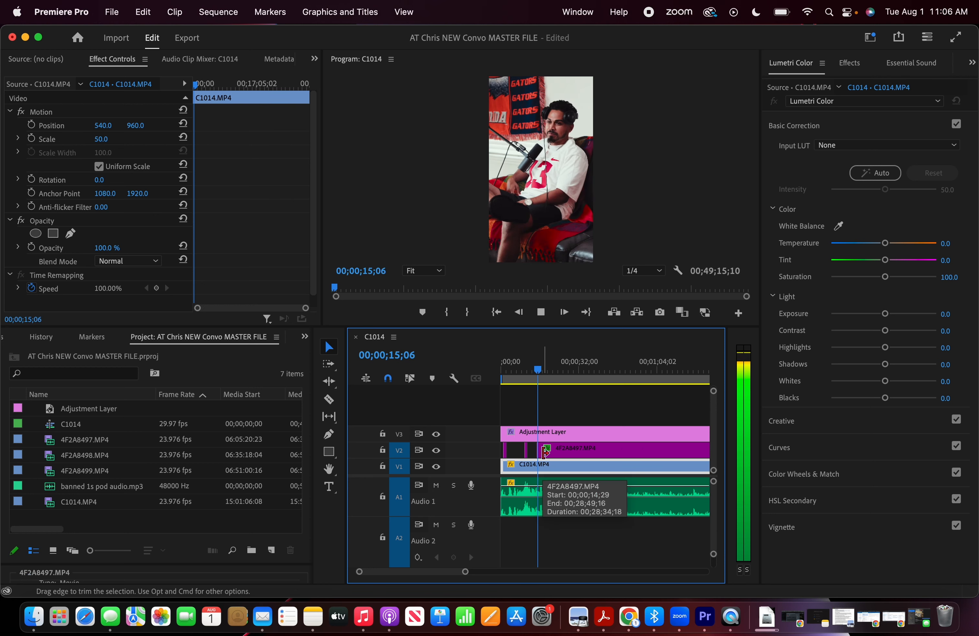
# Split 4F2A8497.MP4 at 00;00;16;14 and trim the start of the remaining part to about 40 seconds
pyautogui.press('space')
pyautogui.press('c')
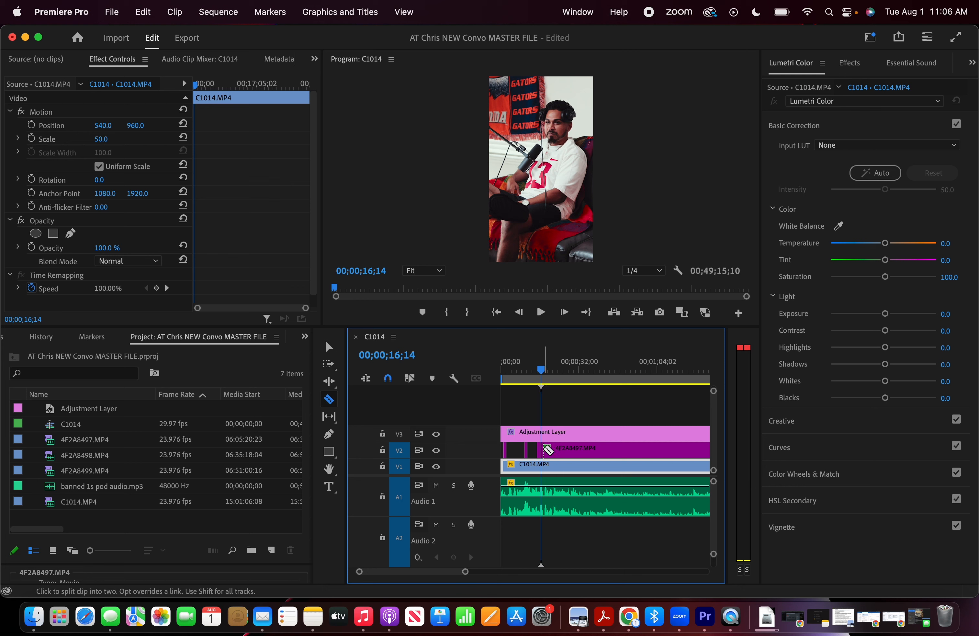
pyautogui.click(544, 450)
pyautogui.press('v')
pyautogui.moveTo(544, 449); pyautogui.dragTo(600, 450)
pyautogui.press('space')
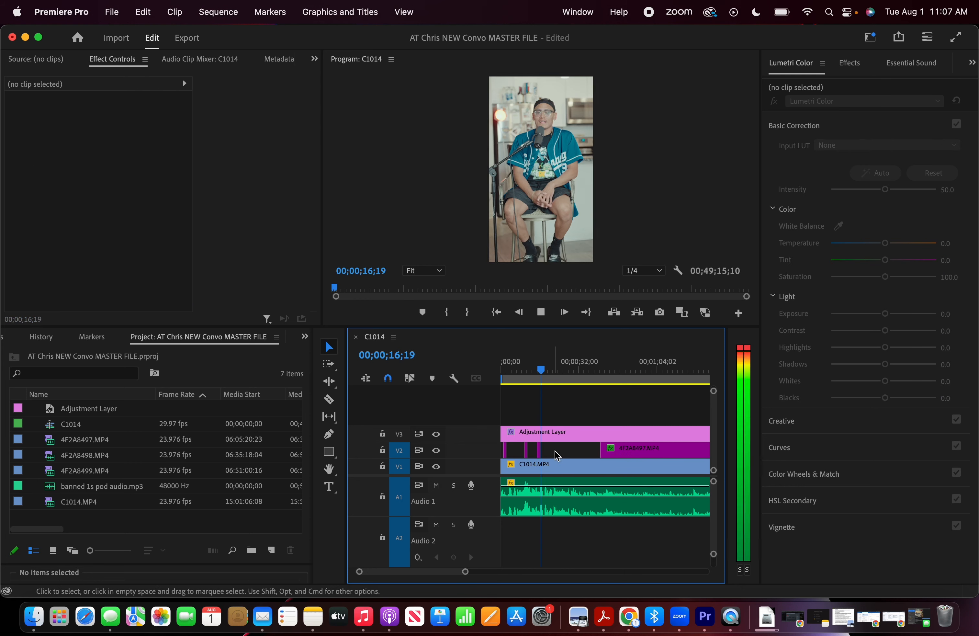
# Play through the next passage and set the start of the remaining 4F2A8497.MP4 clip to about 22 seconds
pyautogui.hscroll(2, 590, 463)
pyautogui.moveTo(582, 449); pyautogui.dragTo(622, 445)
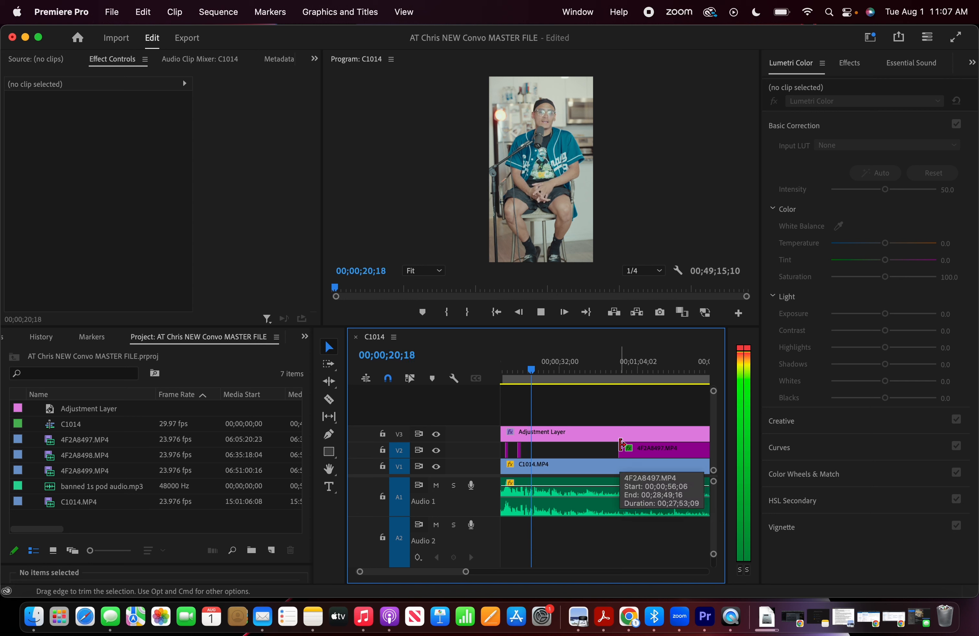
pyautogui.press('space')
pyautogui.press('space')
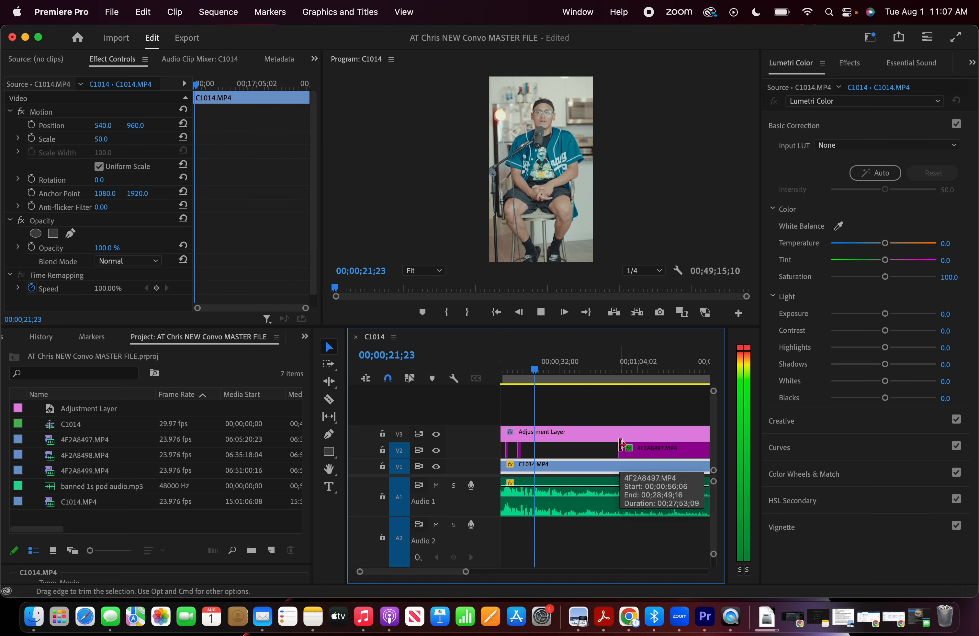
pyautogui.click(530, 363)
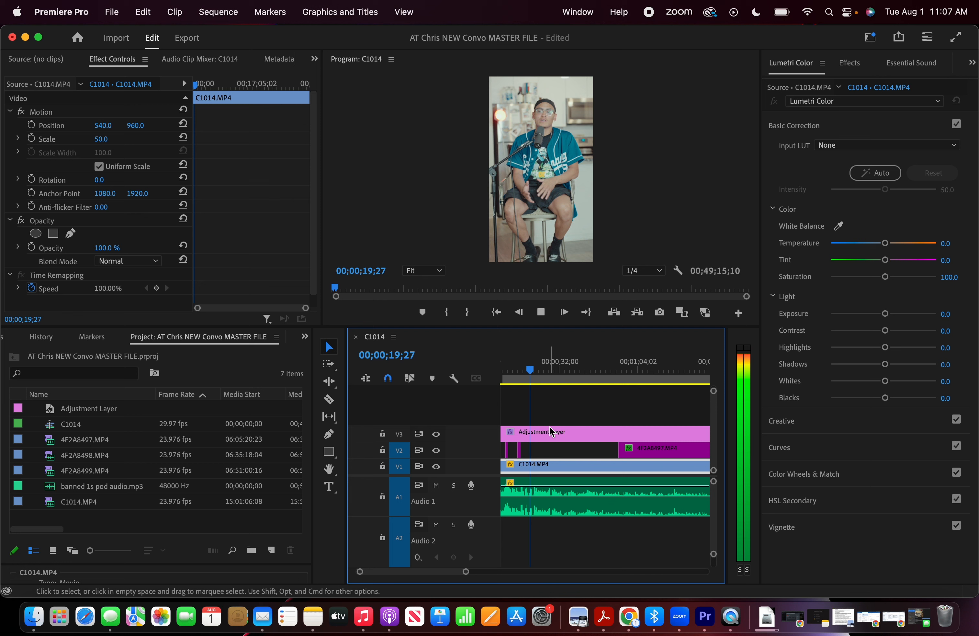
pyautogui.press('space')
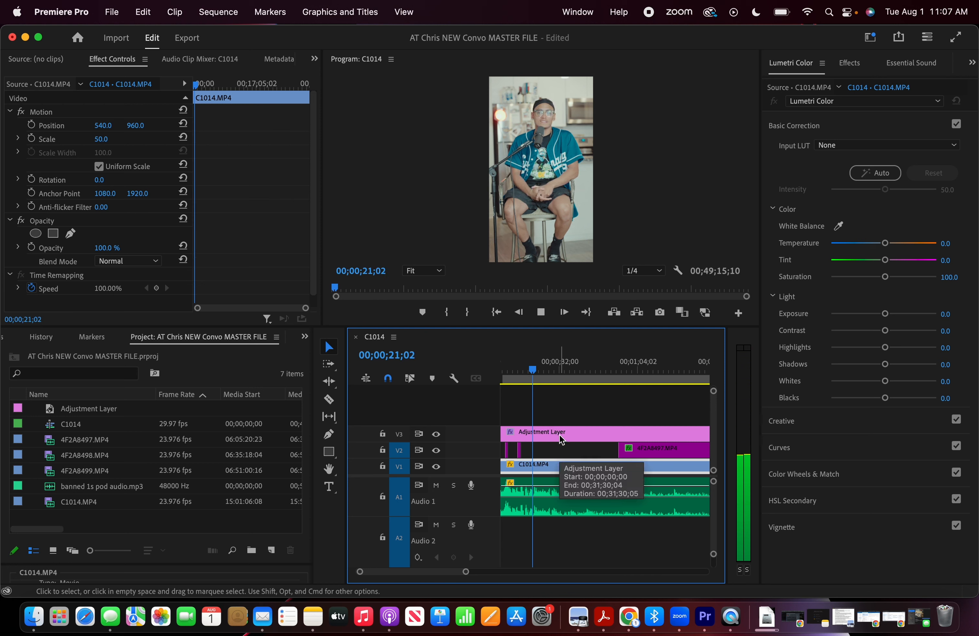
pyautogui.moveTo(619, 448); pyautogui.dragTo(541, 448)
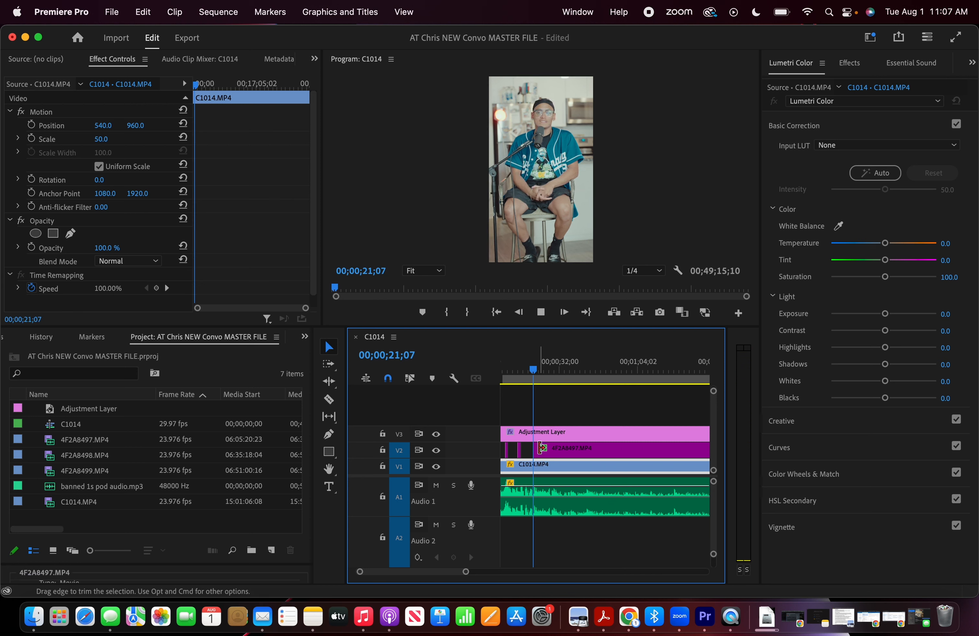
# Split 4F2A8497.MP4 at 00;00;22;03 and trim the start of the remaining part to about 46 seconds
pyautogui.press('space')
pyautogui.press('c')
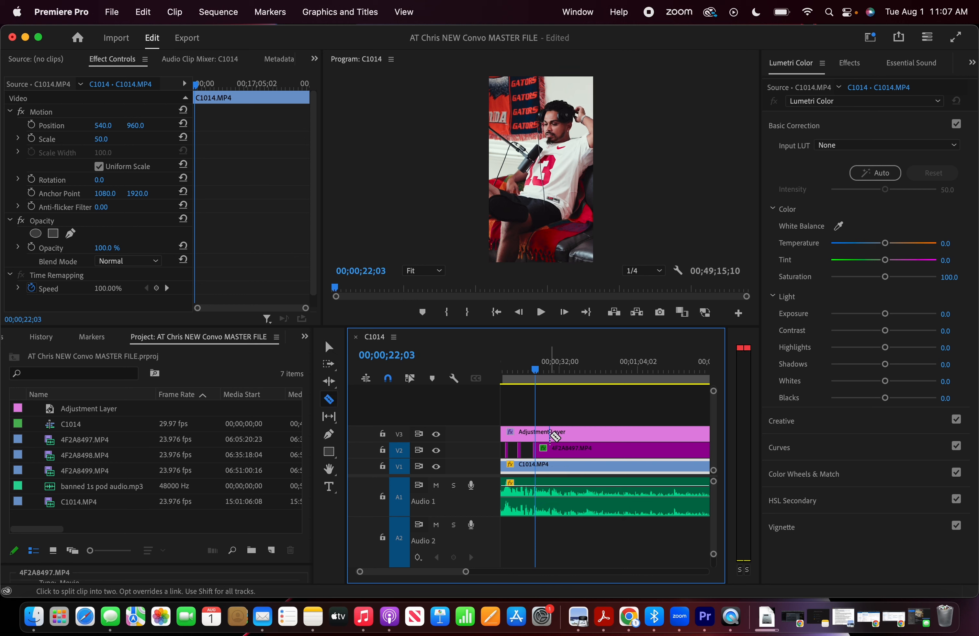
pyautogui.click(538, 448)
pyautogui.press('v')
pyautogui.moveTo(540, 448); pyautogui.dragTo(597, 448)
# Play through the next passage and set the start of the remaining 4F2A8497.MP4 clip to about 42 seconds
pyautogui.press('space')
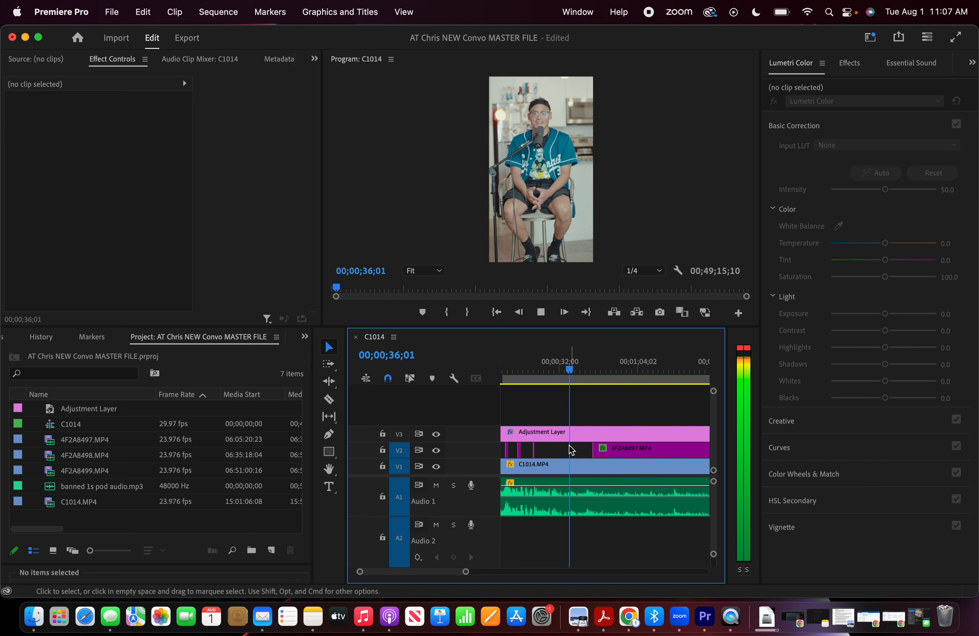
pyautogui.moveTo(593, 450); pyautogui.dragTo(659, 450)
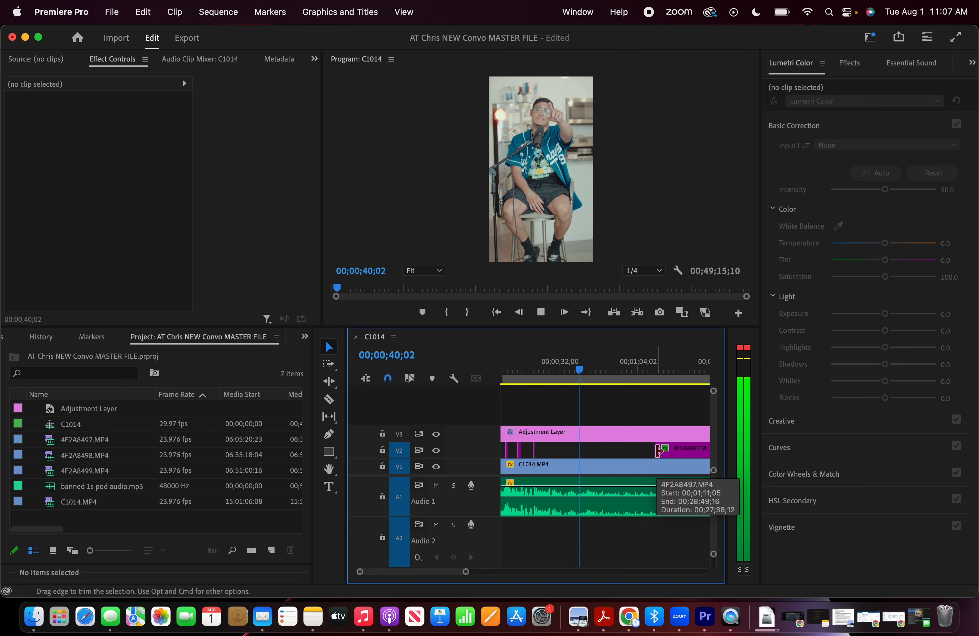
pyautogui.moveTo(659, 450); pyautogui.dragTo(592, 448)
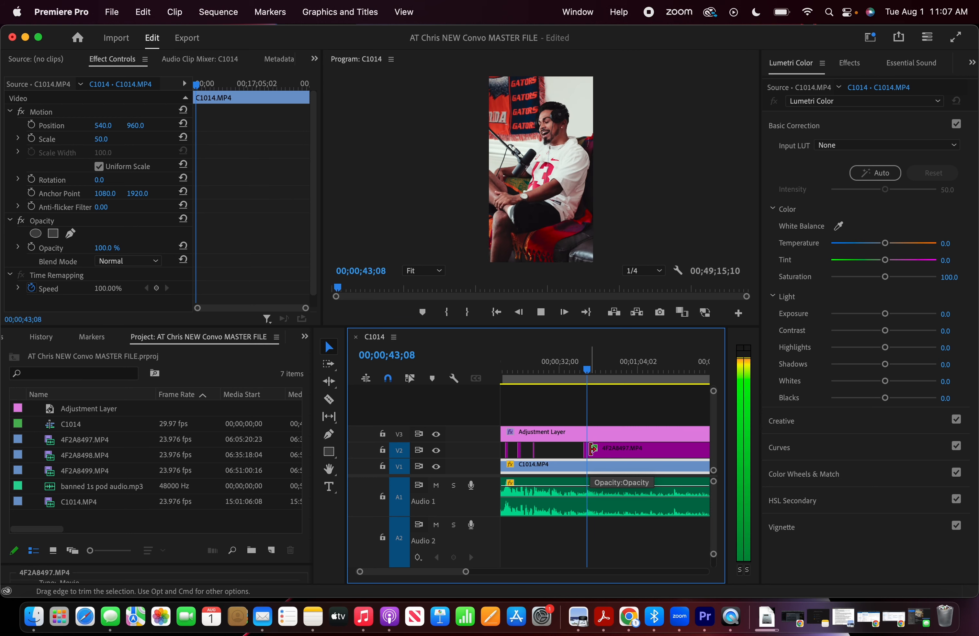
# Split 4F2A8497.MP4 at 00;00;44;03 and trim the start of the remaining part to about 1 minute 18 seconds
pyautogui.press('space')
pyautogui.press('c')
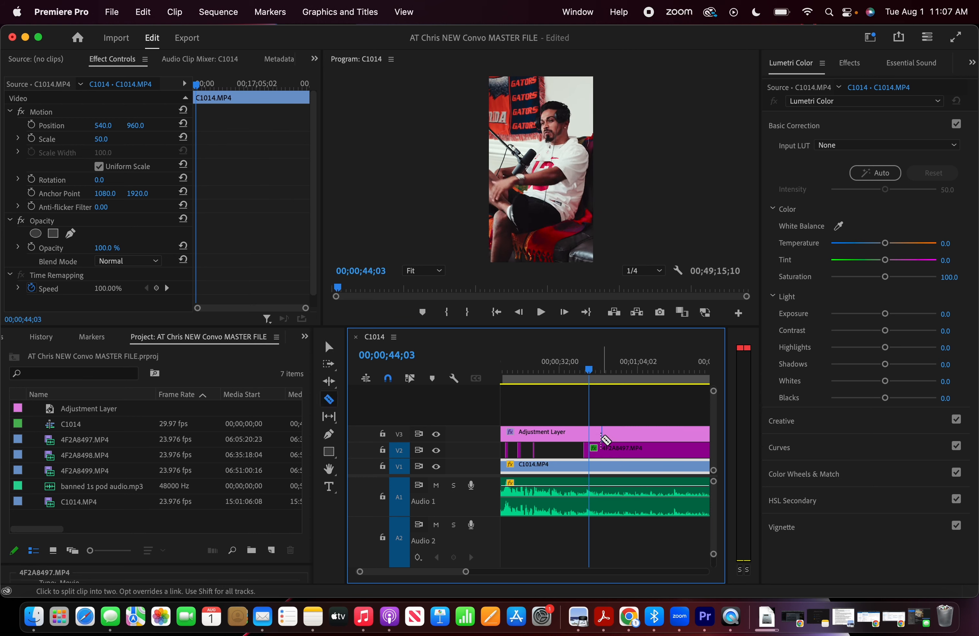
pyautogui.click(590, 450)
pyautogui.press('v')
pyautogui.moveTo(591, 450); pyautogui.dragTo(674, 450)
# Play up to the next speaker change and extend the start of the remaining 4F2A8497.MP4 clip back to 00;00;45;16
pyautogui.press('space')
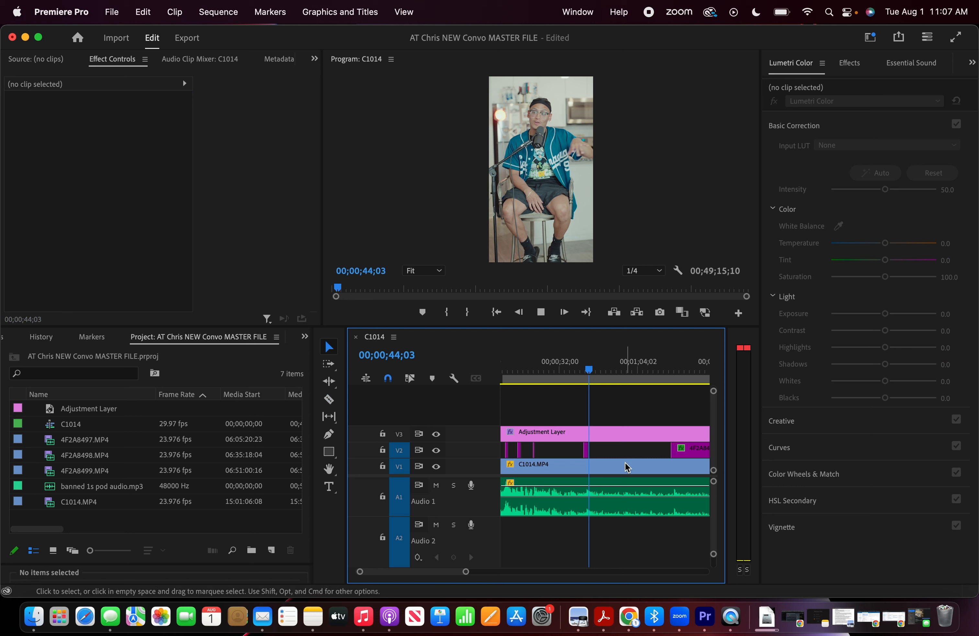
pyautogui.hscroll(1, 610, 468)
pyautogui.click(610, 469)
pyautogui.press('space')
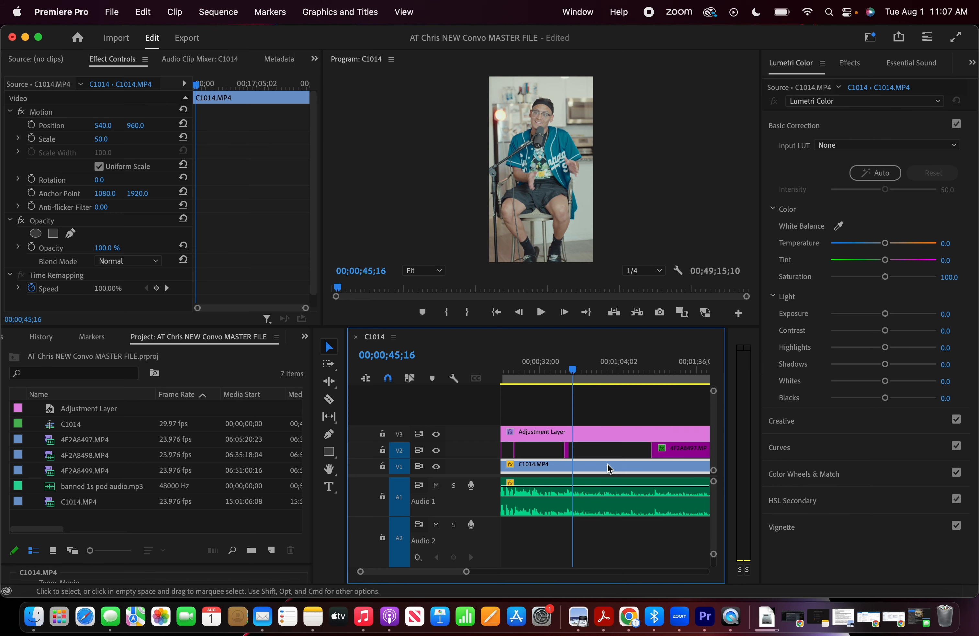
pyautogui.moveTo(651, 450); pyautogui.dragTo(575, 447)
# Play on, split 4F2A8497.MP4 at 00;00;52;09 and trim the start of the remaining part to about 1 minute 27 seconds
pyautogui.press('space')
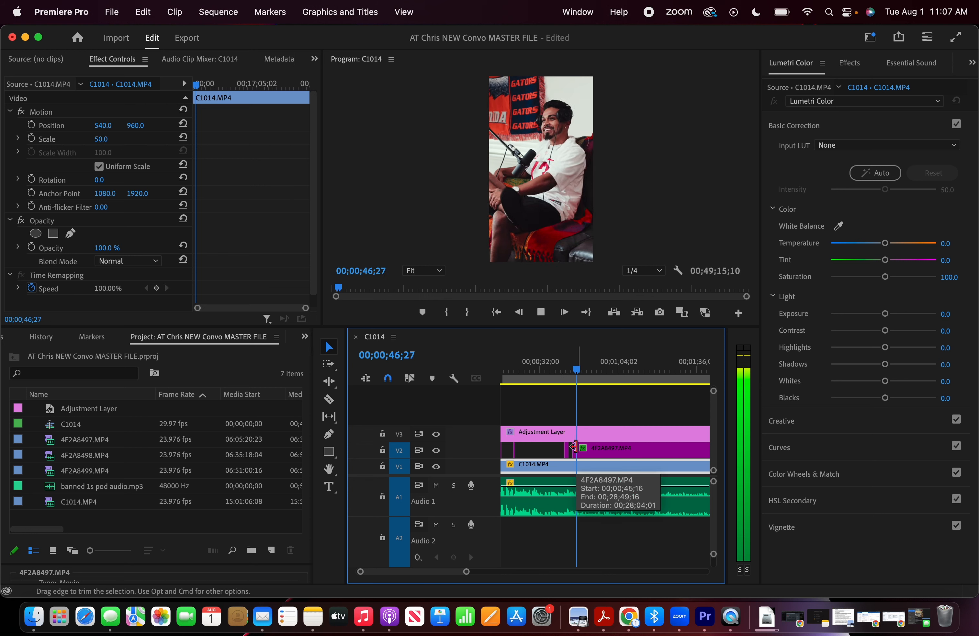
pyautogui.hscroll(1, 603, 483)
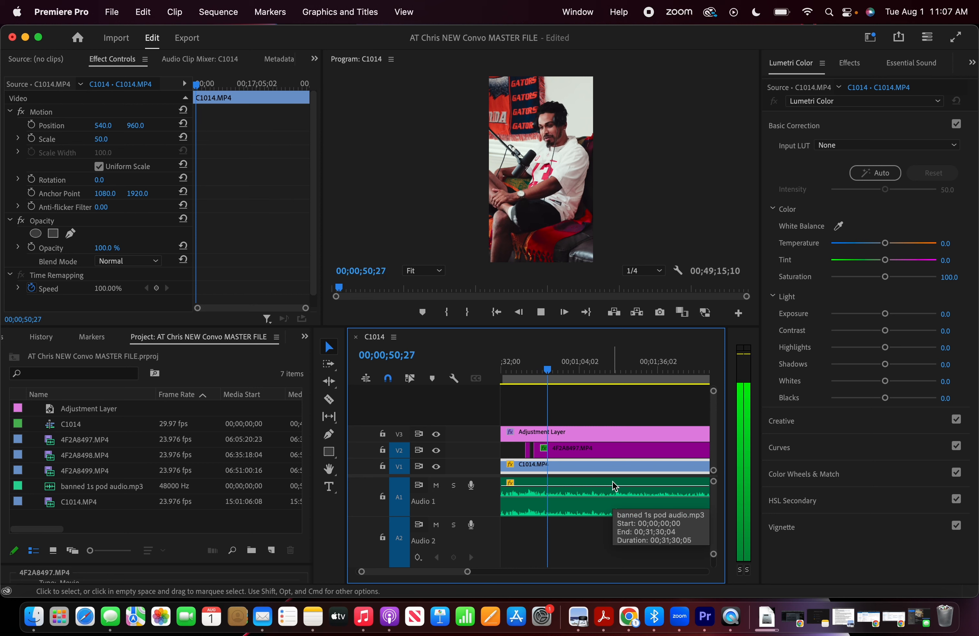
pyautogui.press('space')
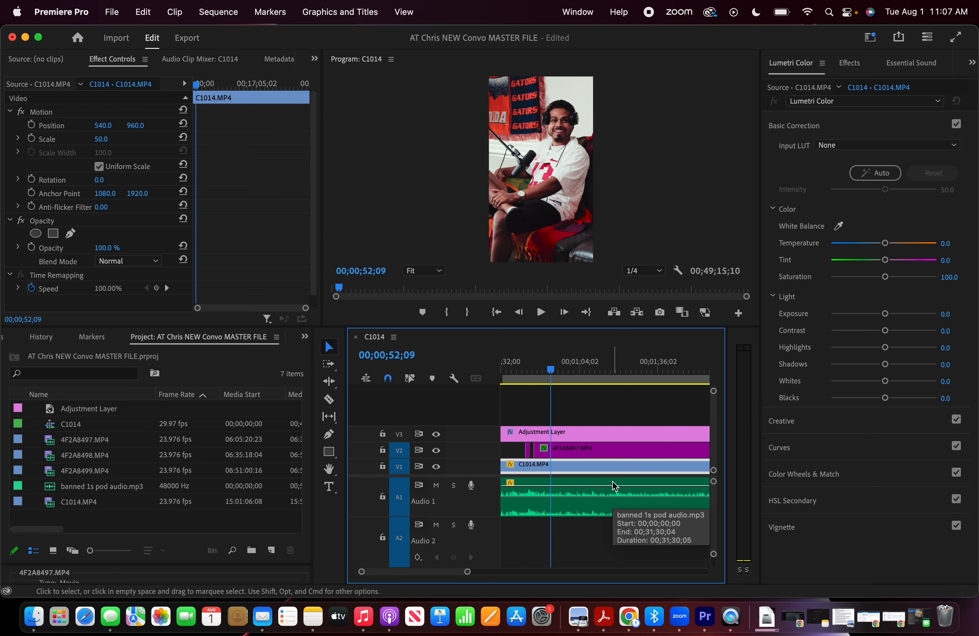
pyautogui.press('c')
pyautogui.click(551, 450)
pyautogui.press('v')
pyautogui.moveTo(553, 450); pyautogui.dragTo(639, 451)
# Play and review up to the next speaker change, extending the start of the remaining 4F2A8497.MP4 clip back to about 58 seconds
pyautogui.press('space')
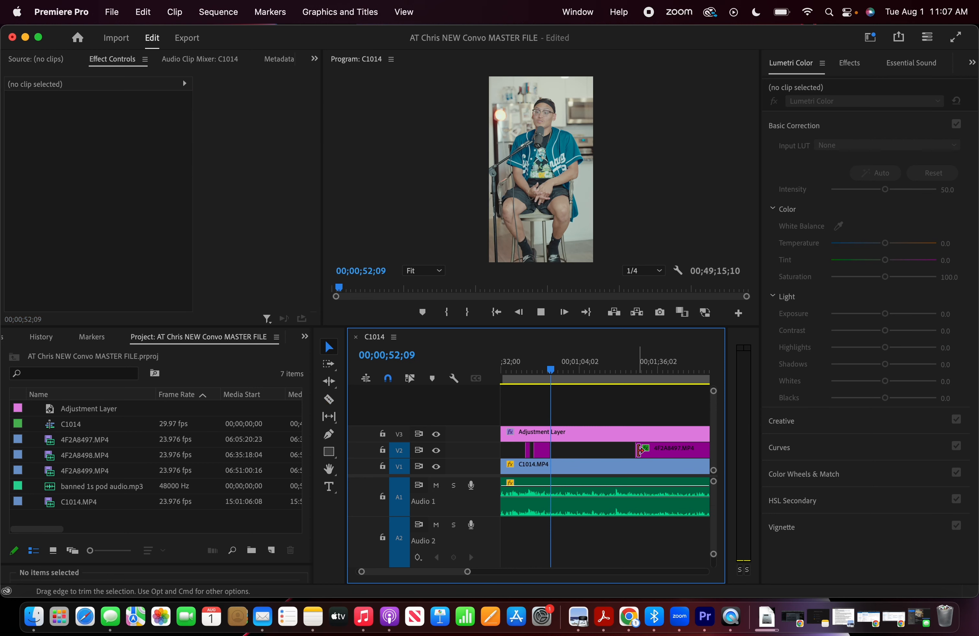
pyautogui.hscroll(-4, 638, 467)
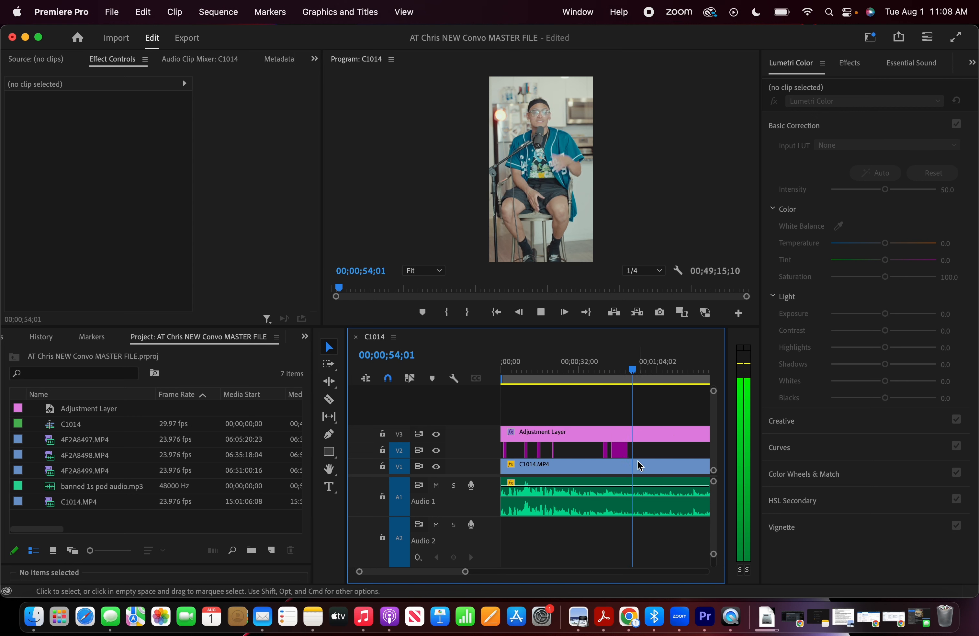
pyautogui.hscroll(3, 638, 466)
pyautogui.press('-')
pyautogui.hscroll(1, 639, 466)
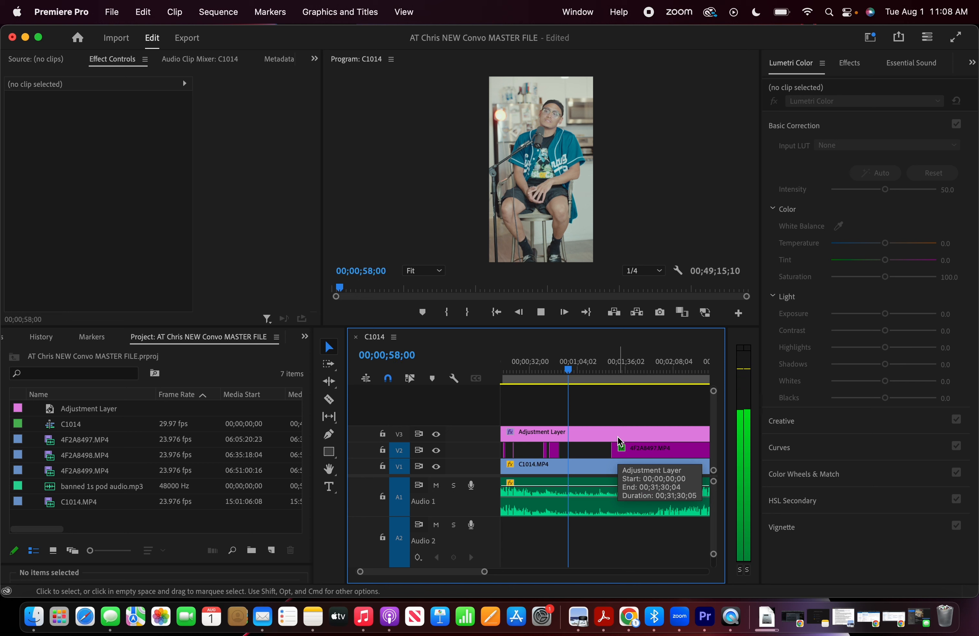
pyautogui.click(611, 464)
pyautogui.press('=')
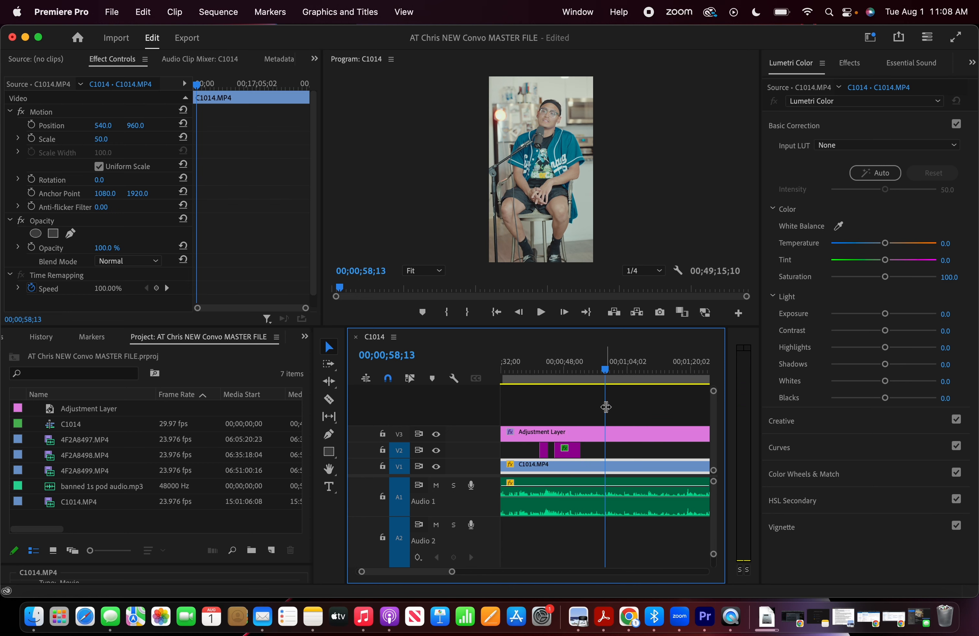
pyautogui.press('space')
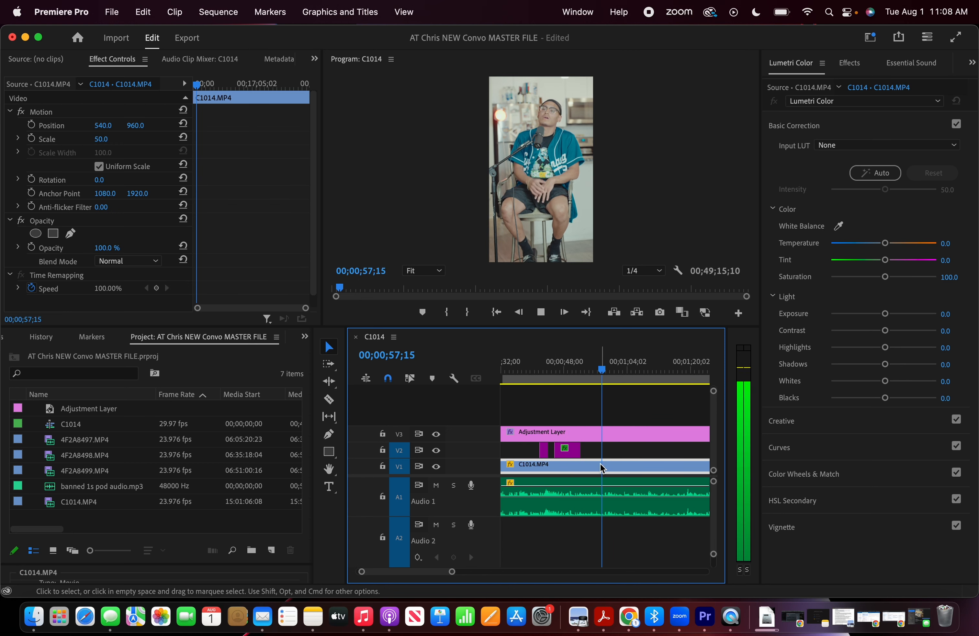
pyautogui.hscroll(2, 601, 465)
pyautogui.press('space')
pyautogui.moveTo(685, 449); pyautogui.dragTo(574, 450)
# Split 4F2A8497.MP4 at about 59 seconds and trim the start of the remaining part to about 1 minute 26 seconds
pyautogui.press('space')
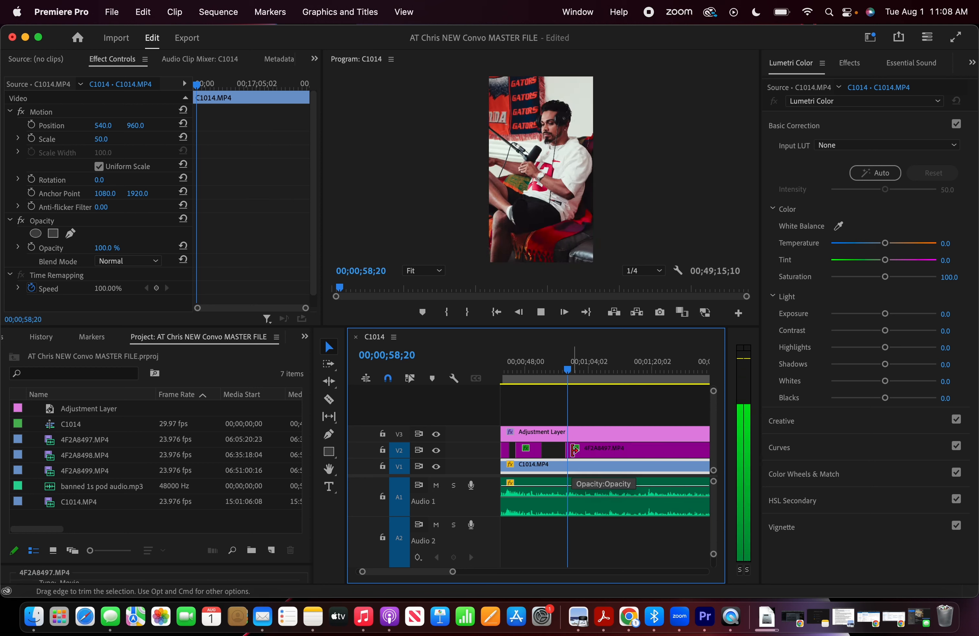
pyautogui.press('c')
pyautogui.click(570, 450)
pyautogui.press('v')
pyautogui.moveTo(571, 449); pyautogui.dragTo(676, 450)
# Play through the next passage and extend the start of the remaining 4F2A8497.MP4 clip back to about 1 minute 9 seconds
pyautogui.press('space')
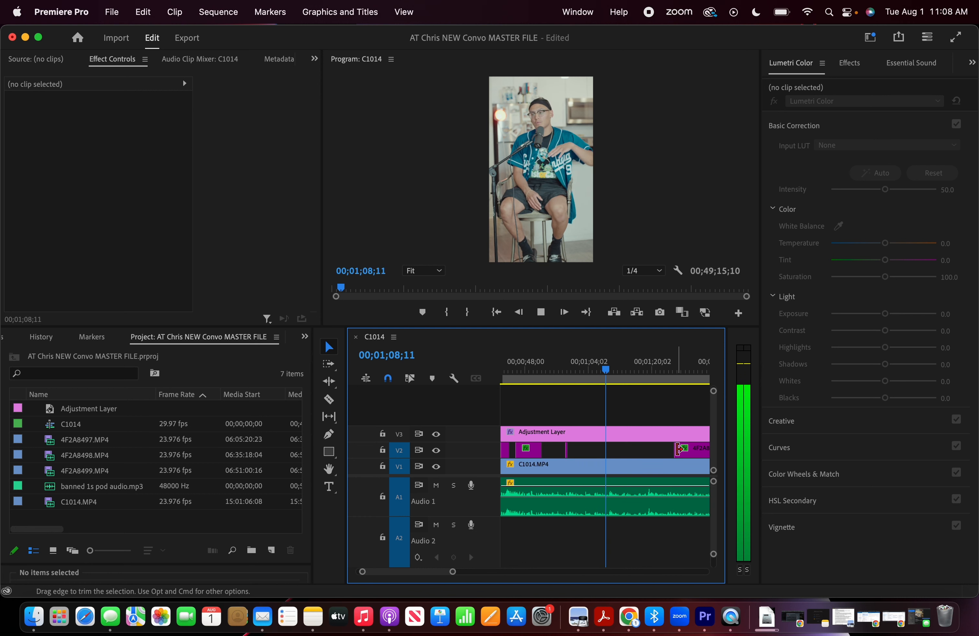
pyautogui.press('space')
pyautogui.moveTo(677, 448); pyautogui.dragTo(614, 449)
# Split 4F2A8497.MP4 at 00;01;10;04 and trim the start of the remaining part to about 1 minute 43 seconds
pyautogui.press('space')
pyautogui.press('c')
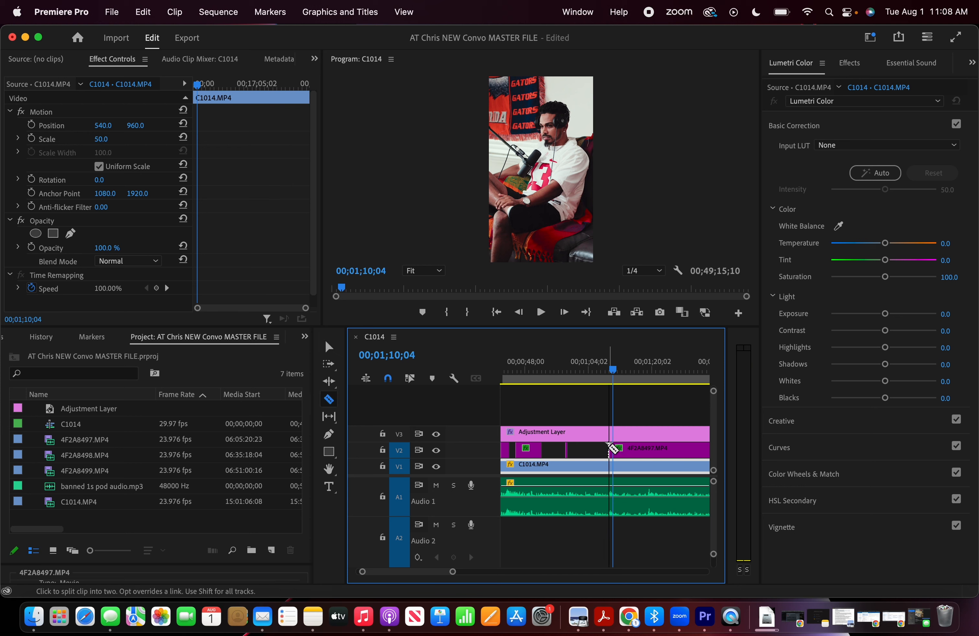
pyautogui.press('v')
pyautogui.press('space')
pyautogui.moveTo(616, 448); pyautogui.dragTo(707, 448)
# Replay the next speaker change and extend the start of the remaining 4F2A8497.MP4 clip back to 00;01;12;04
pyautogui.click(618, 463)
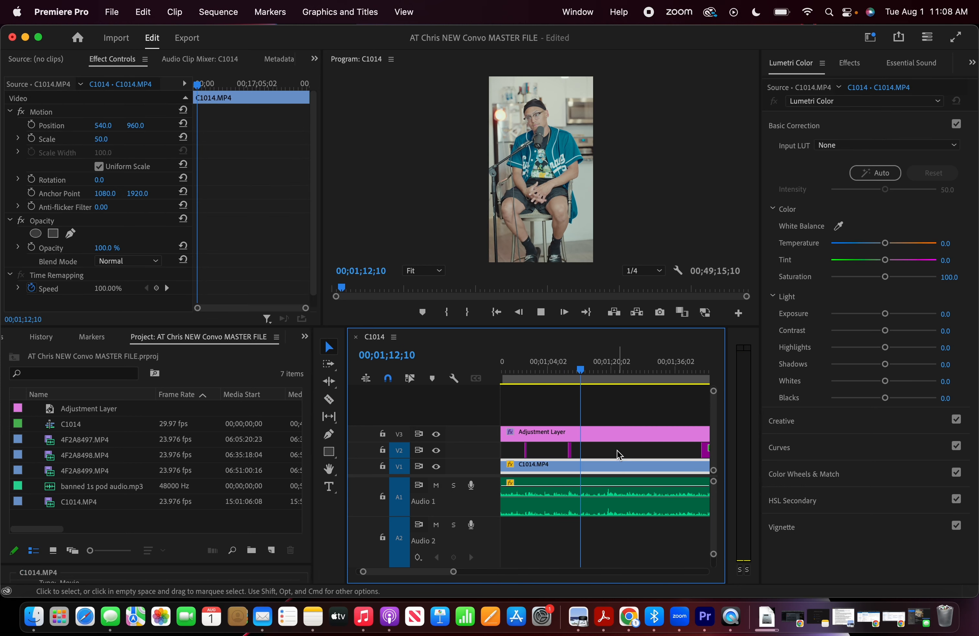
pyautogui.press('space')
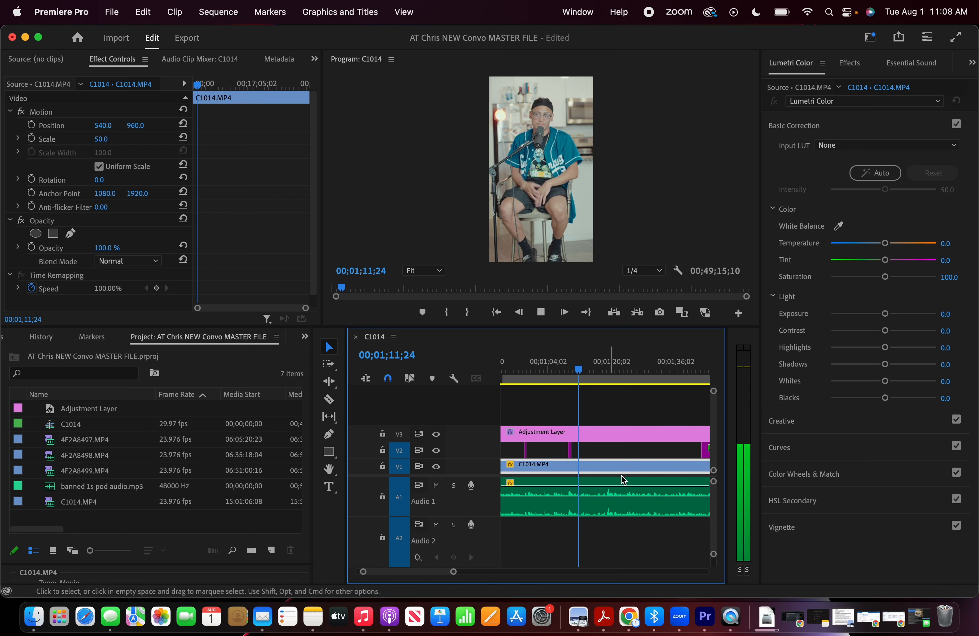
pyautogui.moveTo(706, 448); pyautogui.dragTo(579, 447)
pyautogui.press('space')
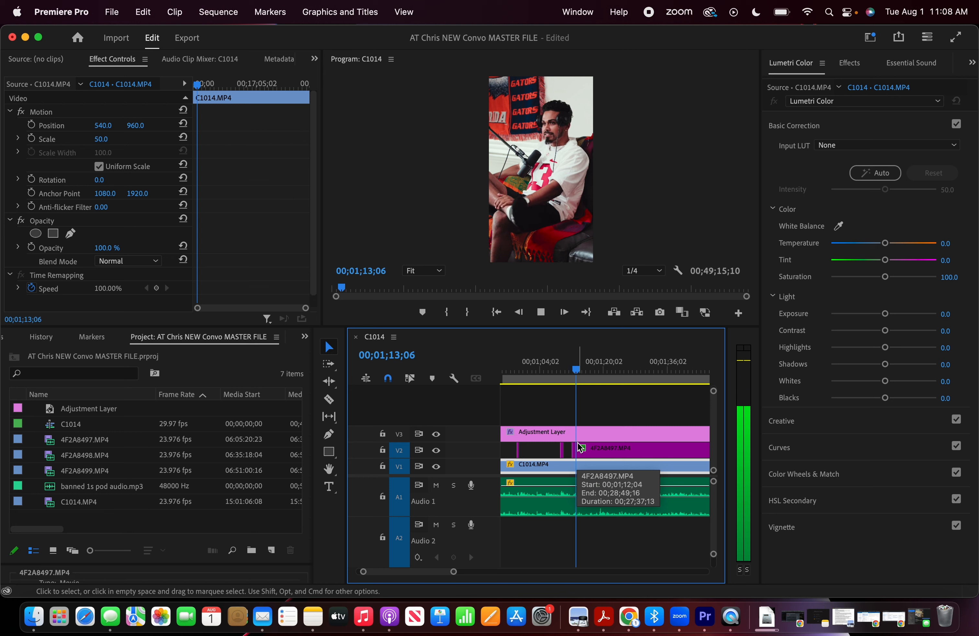
pyautogui.press('c')
pyautogui.press('v')
pyautogui.moveTo(578, 449)
pyautogui.mouseDown()
pyautogui.moveTo(661, 448)
pyautogui.moveTo(581, 447)
pyautogui.mouseUp()
# Play on, split 4F2A8497.MP4 at 00;01;18;29 and trim the start of the remaining part to 00;01;27;11
pyautogui.press('=')
pyautogui.press('space')
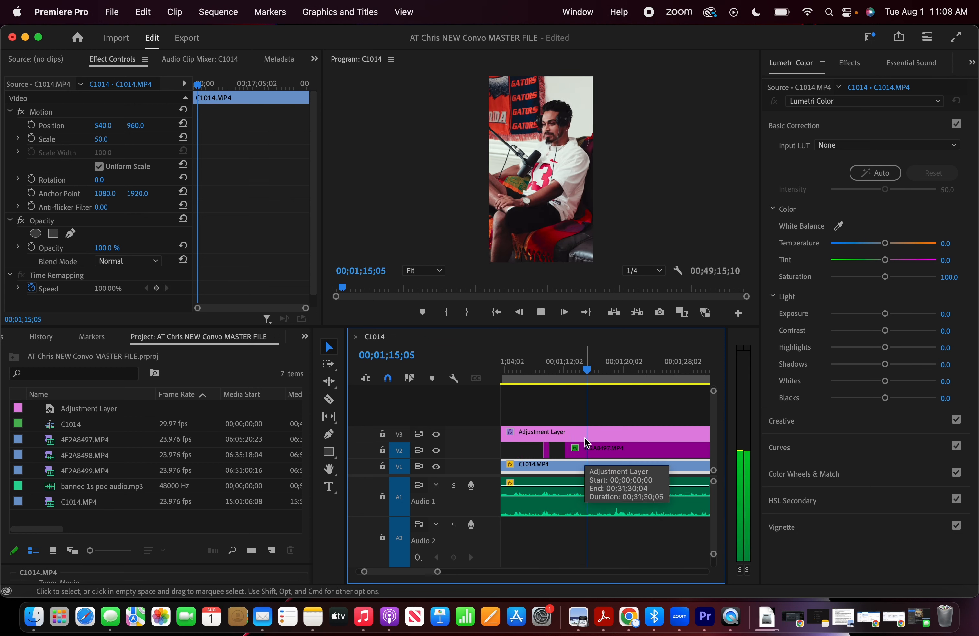
pyautogui.press('space')
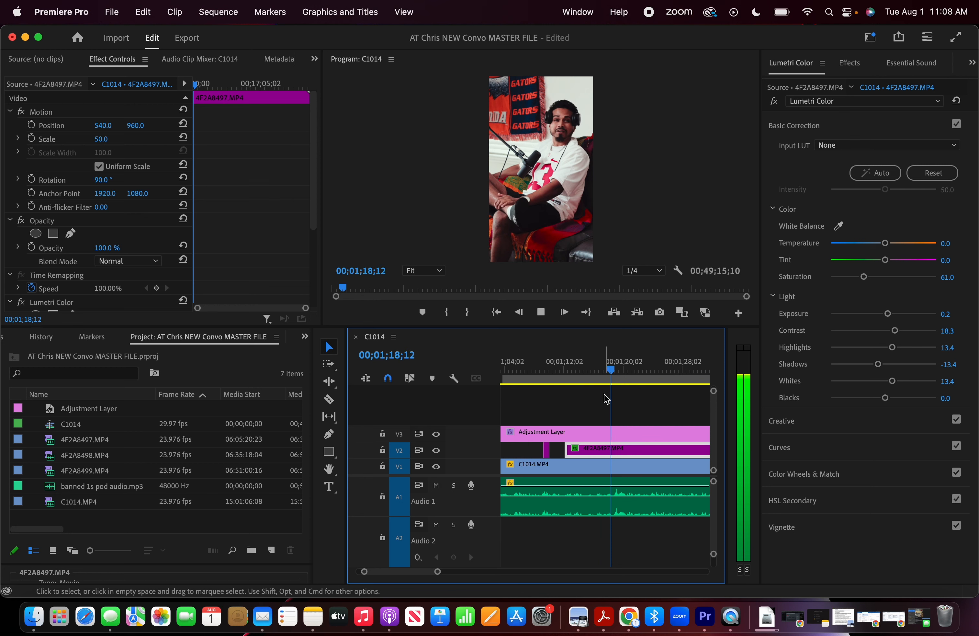
pyautogui.press('space')
pyautogui.press('c')
pyautogui.click(617, 451)
pyautogui.press('v')
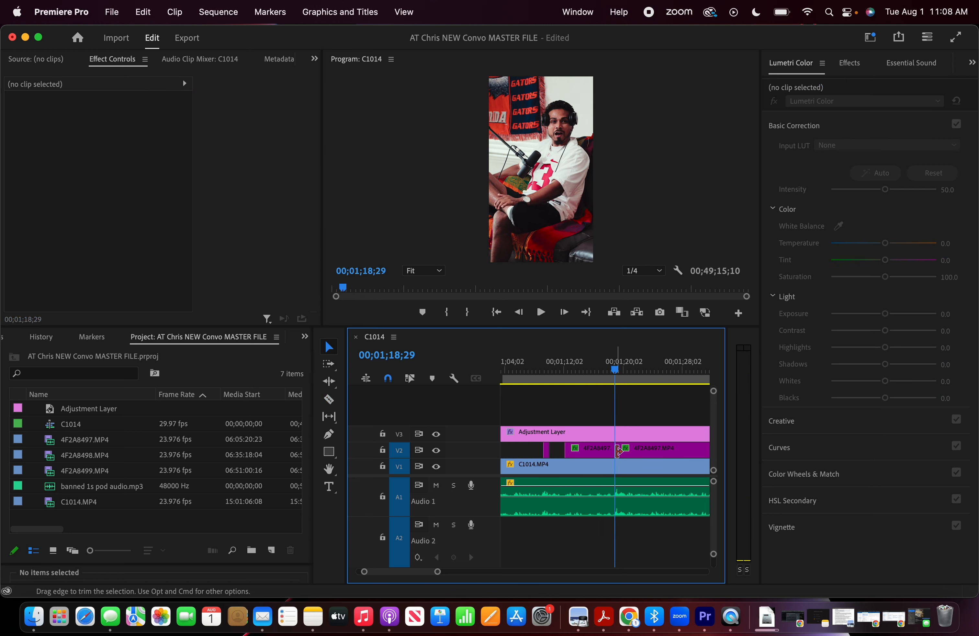
pyautogui.moveTo(618, 450); pyautogui.dragTo(680, 448)
# Play through the next passage and trim the start of the remaining 4F2A8497.MP4 clip to about 1 minute 46 seconds
pyautogui.press('space')
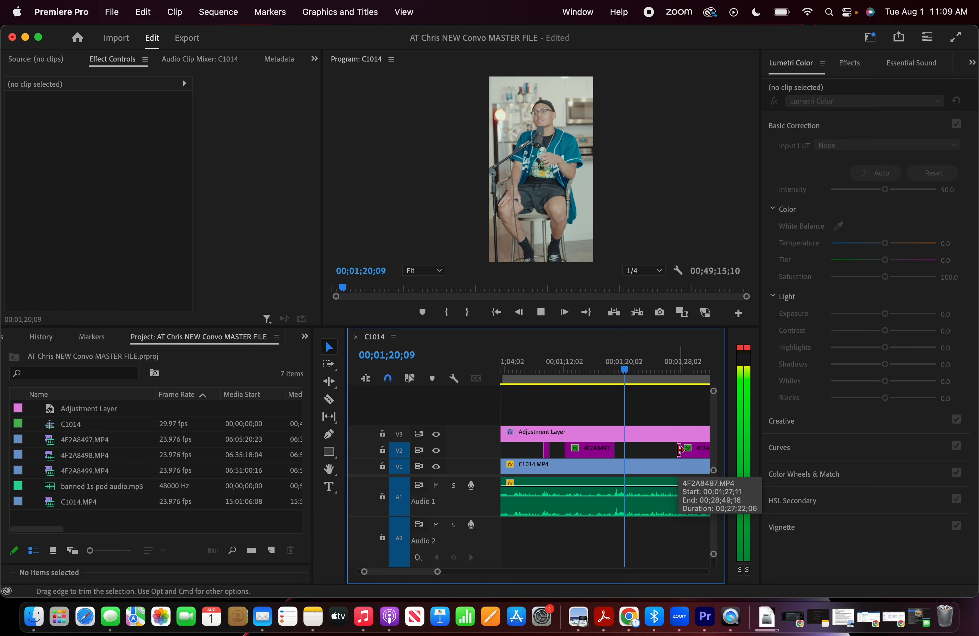
pyautogui.scroll(-3, 653, 460)
pyautogui.scroll(3, 676, 455)
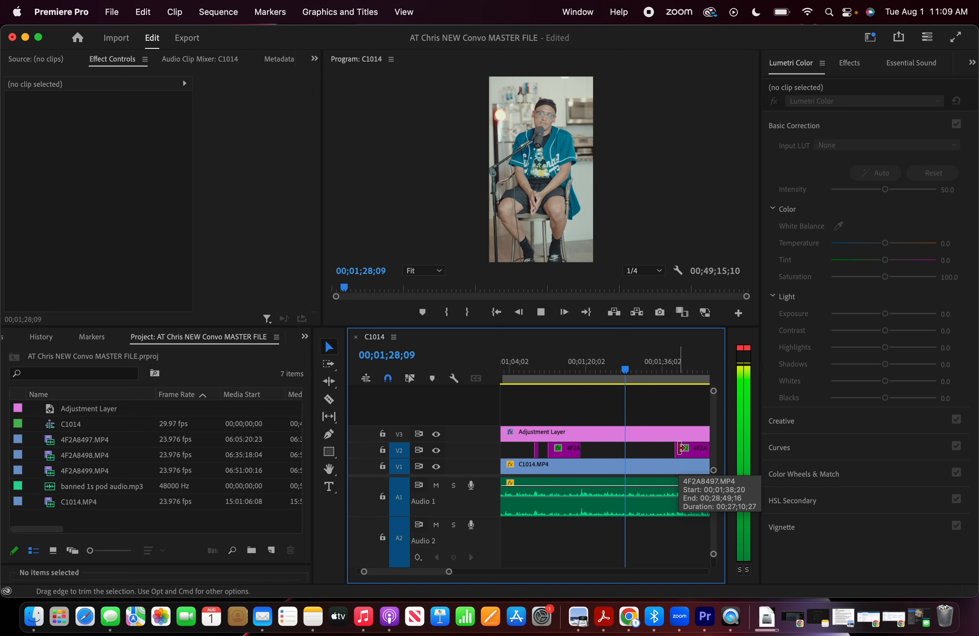
pyautogui.scroll(-2, 654, 460)
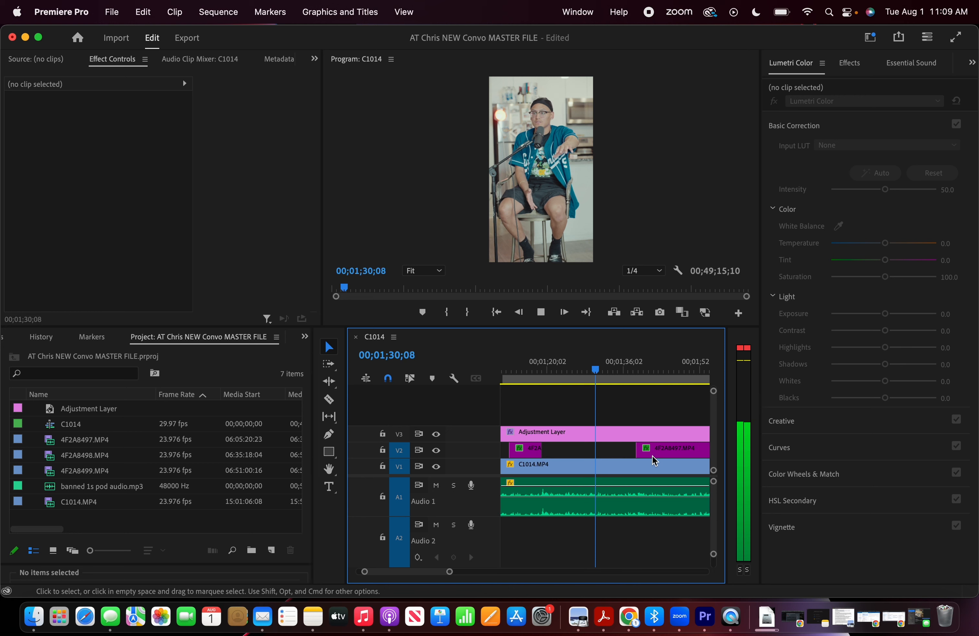
pyautogui.moveTo(637, 450); pyautogui.dragTo(673, 450)
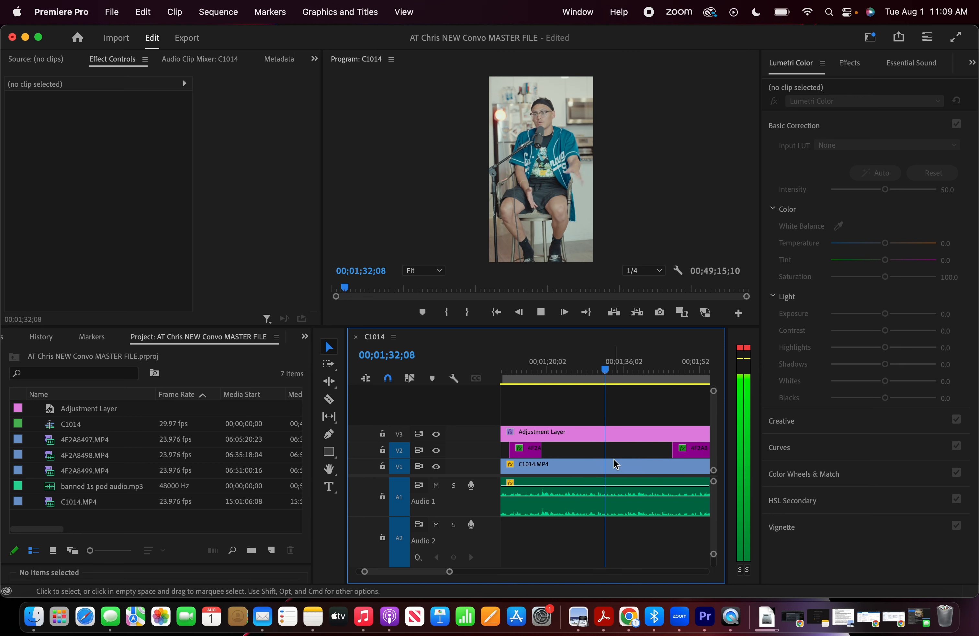
# Replay around the next speaker change and extend the start of the remaining 4F2A8497.MP4 clip back to about 1 minute 37 seconds
pyautogui.press('XF86AudioLowerVolume')
pyautogui.press('-')
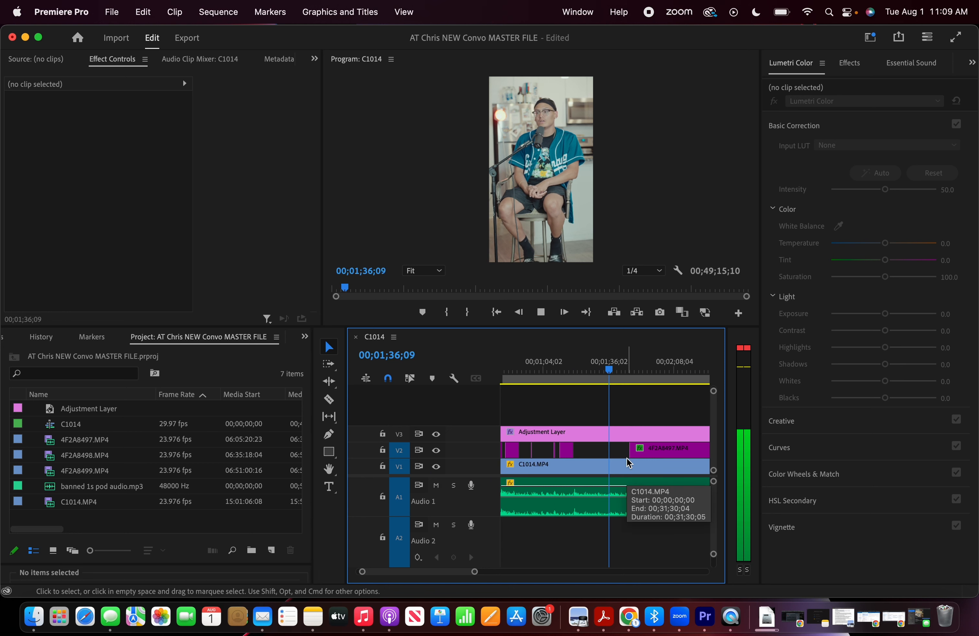
pyautogui.click(626, 462)
pyautogui.press('space')
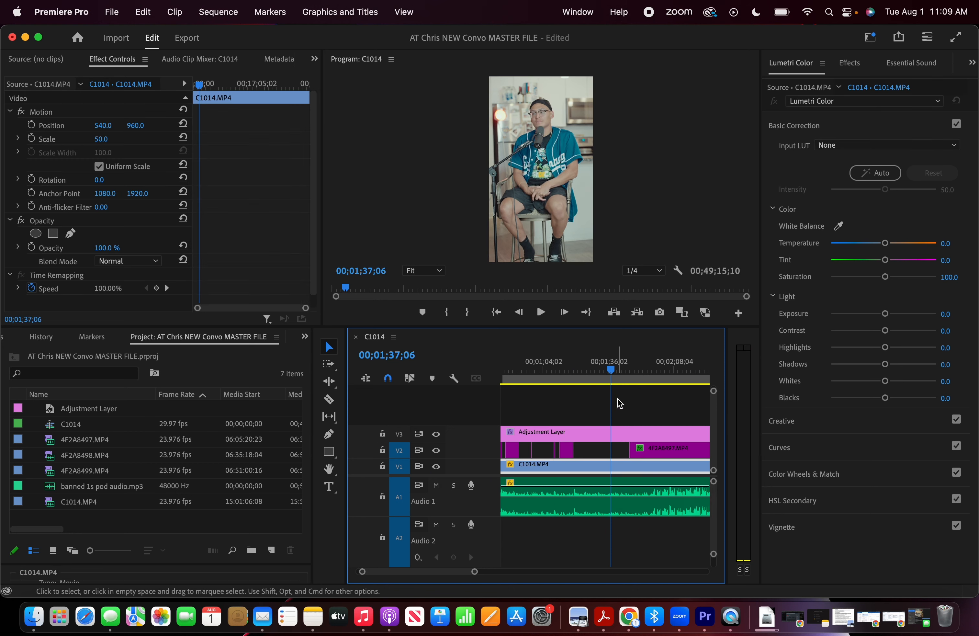
pyautogui.press('space')
pyautogui.click(607, 364)
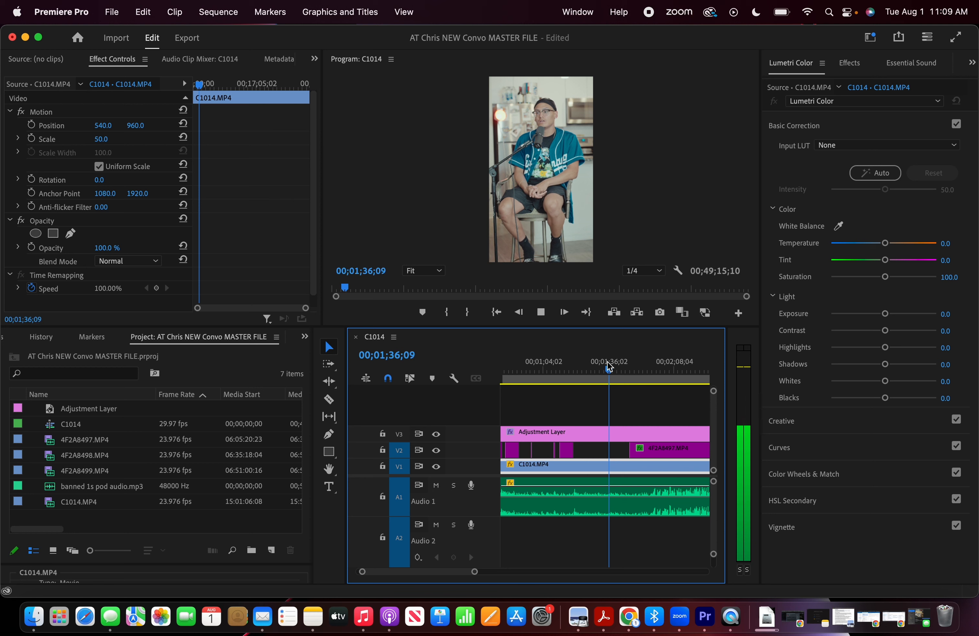
pyautogui.press('space')
pyautogui.moveTo(630, 448); pyautogui.dragTo(618, 448)
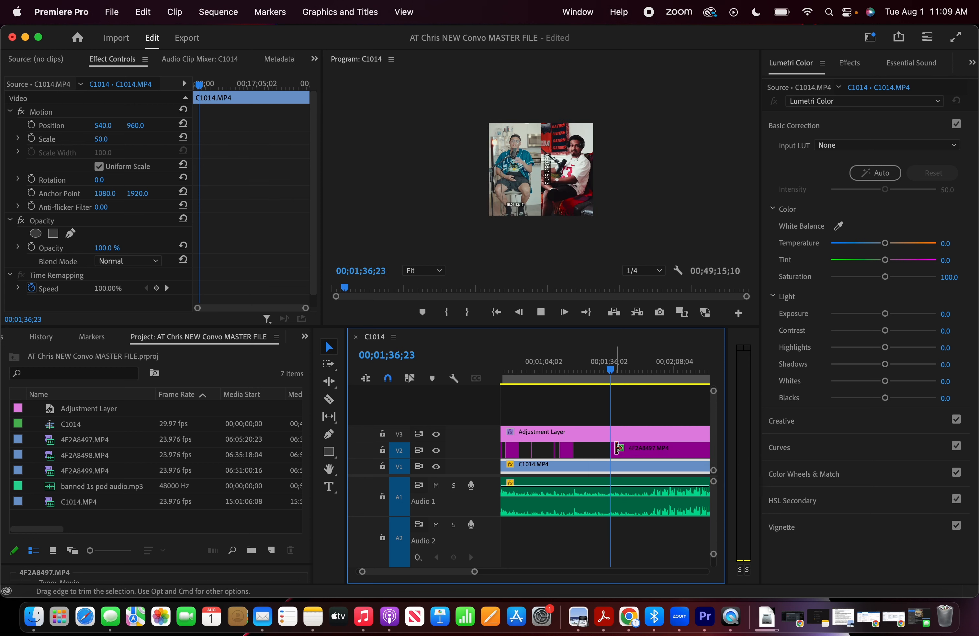
# Play on, split 4F2A8497.MP4 at 00;01;46;29 and trim the start of the remaining part to 00;02;28;16
pyautogui.press('space')
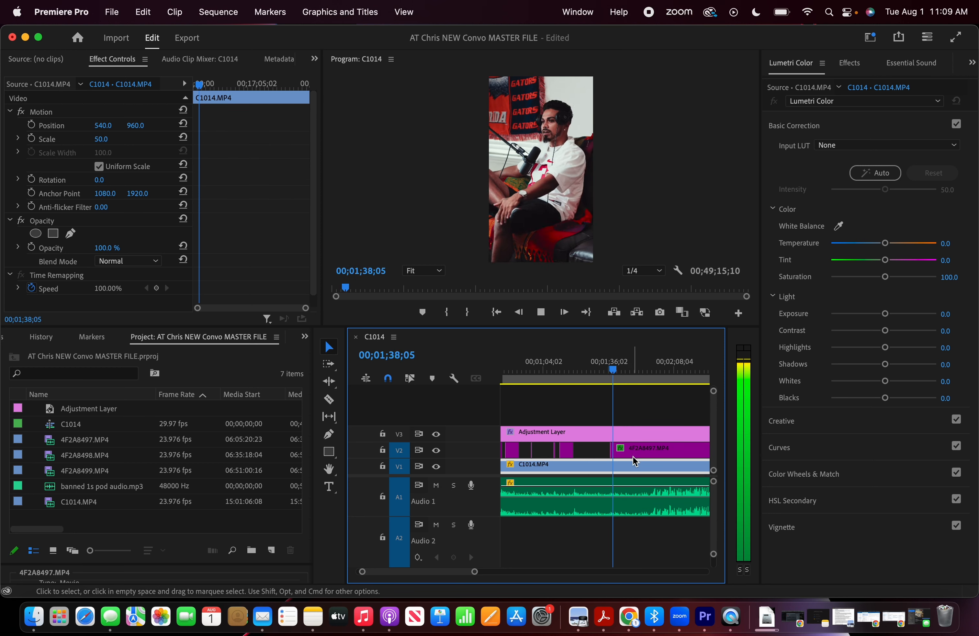
pyautogui.press('c')
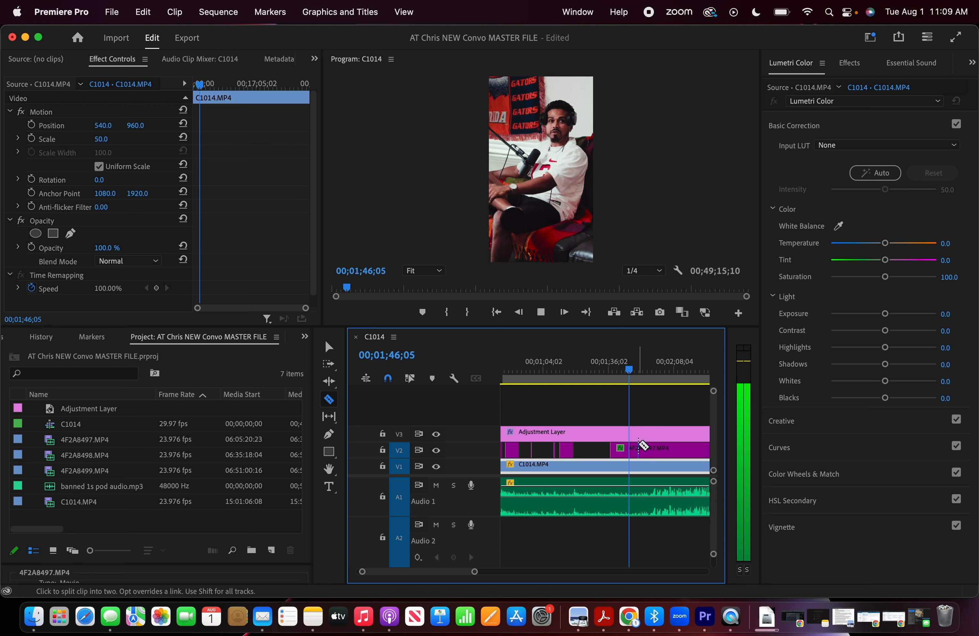
pyautogui.press('space')
pyautogui.click(632, 446)
pyautogui.press('v')
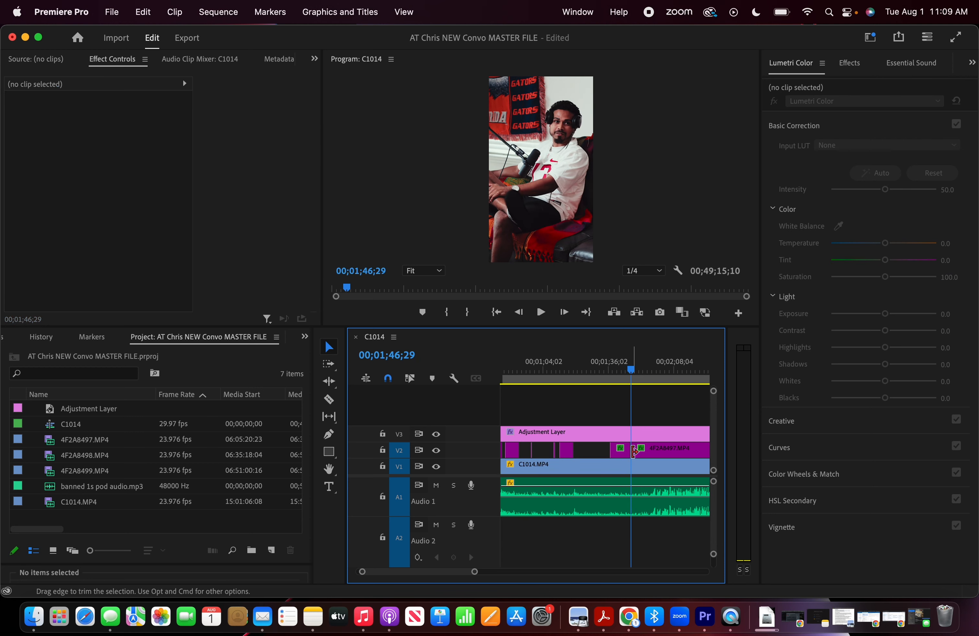
pyautogui.moveTo(633, 450); pyautogui.dragTo(678, 450)
pyautogui.press('space')
pyautogui.hscroll(2, 640, 466)
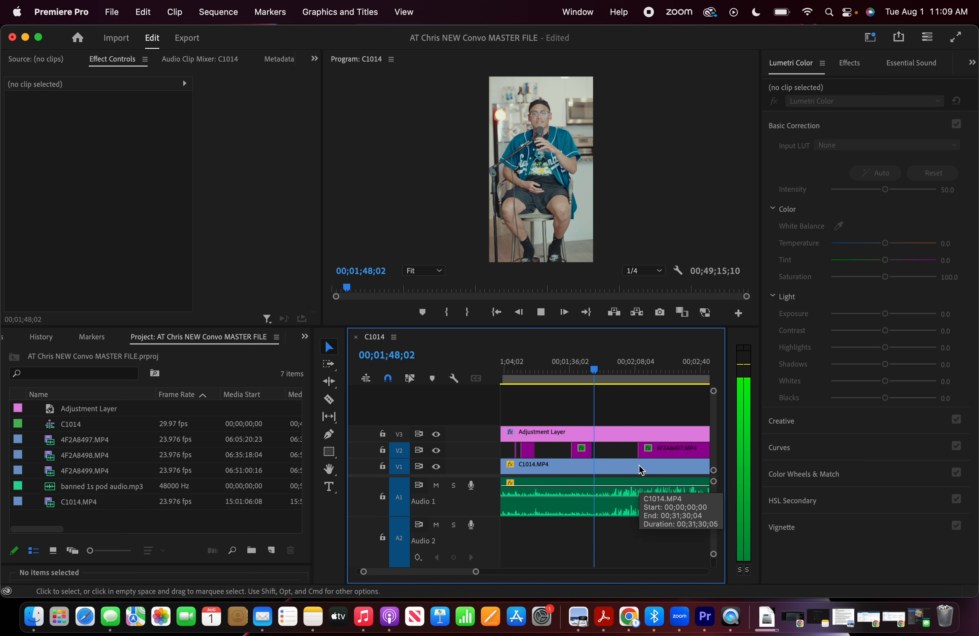
pyautogui.moveTo(639, 449); pyautogui.dragTo(676, 450)
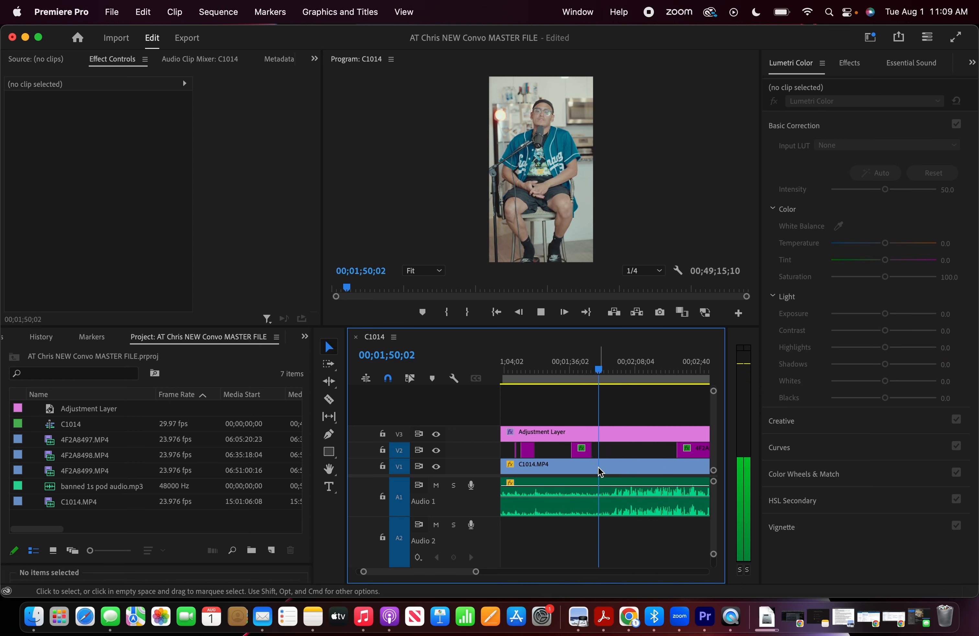
# Play through to the next speaker change and extend the start of the remaining 4F2A8497.MP4 clip back to 00;02;05;14
pyautogui.click(600, 472)
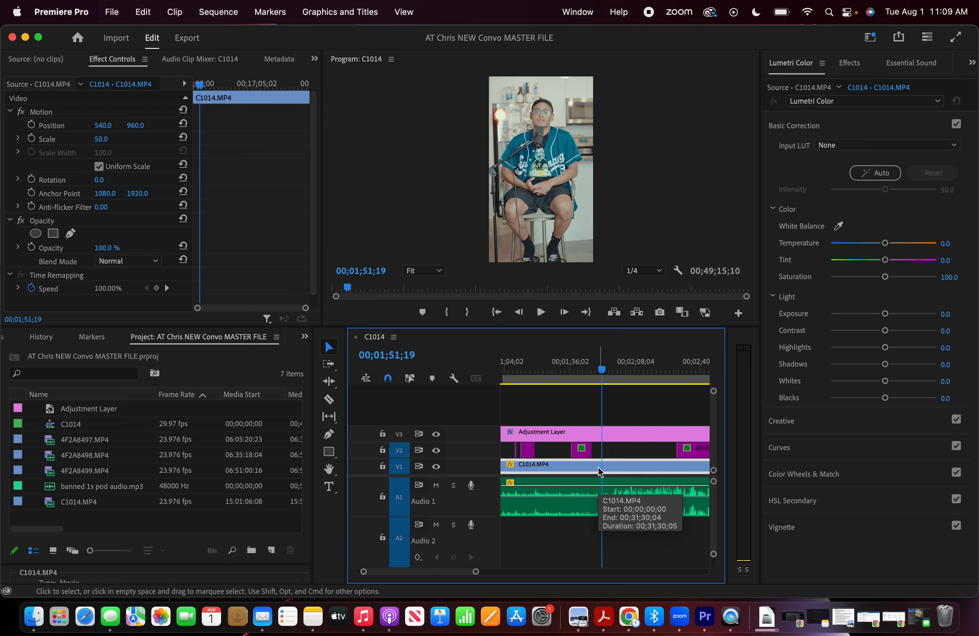
pyautogui.press('-')
pyautogui.press('-')
pyautogui.press('-')
pyautogui.press('-')
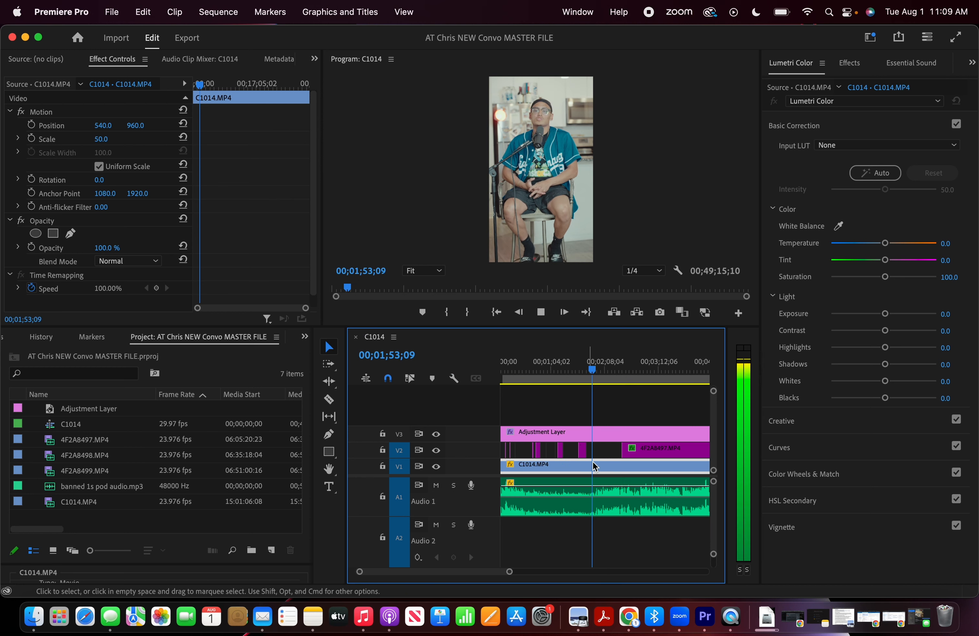
pyautogui.press('=')
pyautogui.press('=')
pyautogui.scroll(3, 540, 460)
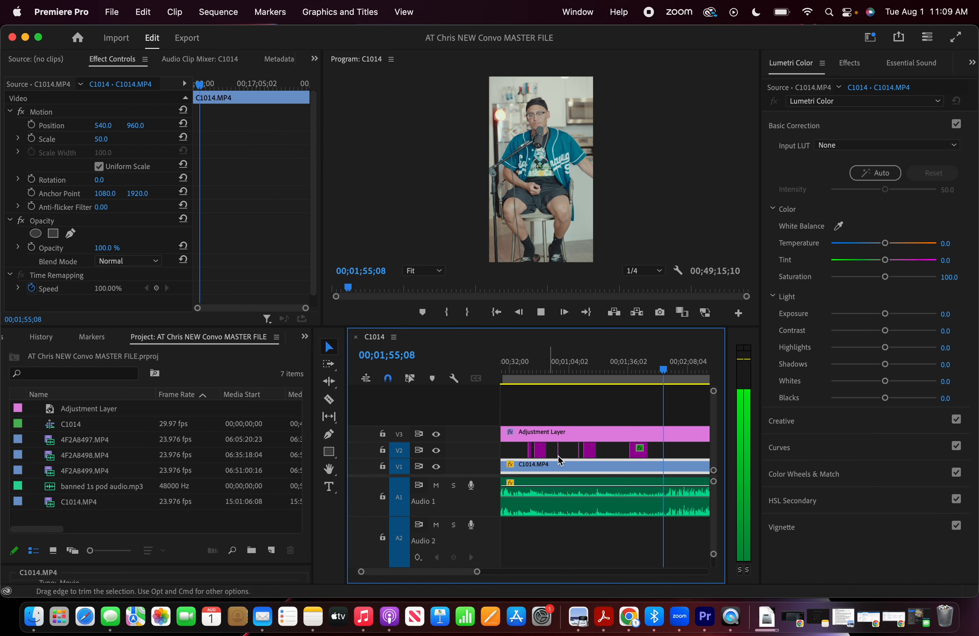
pyautogui.hscroll(3, 560, 459)
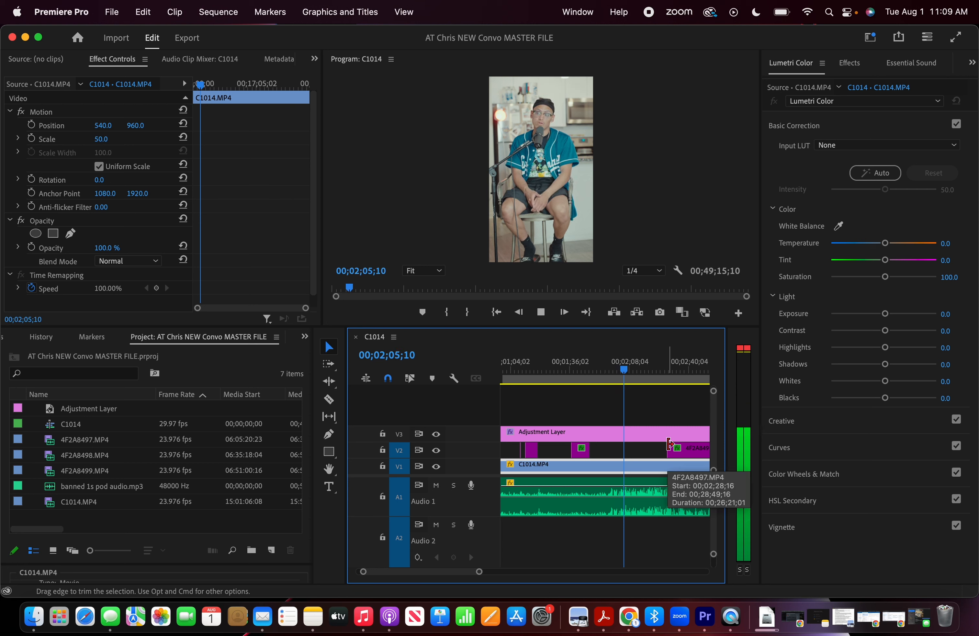
pyautogui.press('space')
pyautogui.click(623, 369)
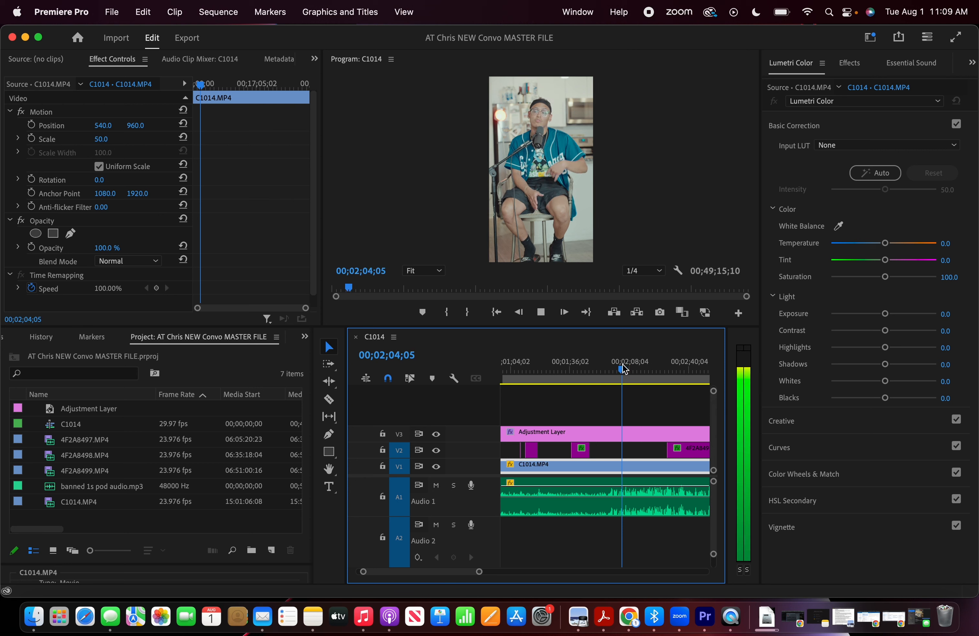
pyautogui.press('space')
pyautogui.moveTo(675, 448); pyautogui.dragTo(632, 450)
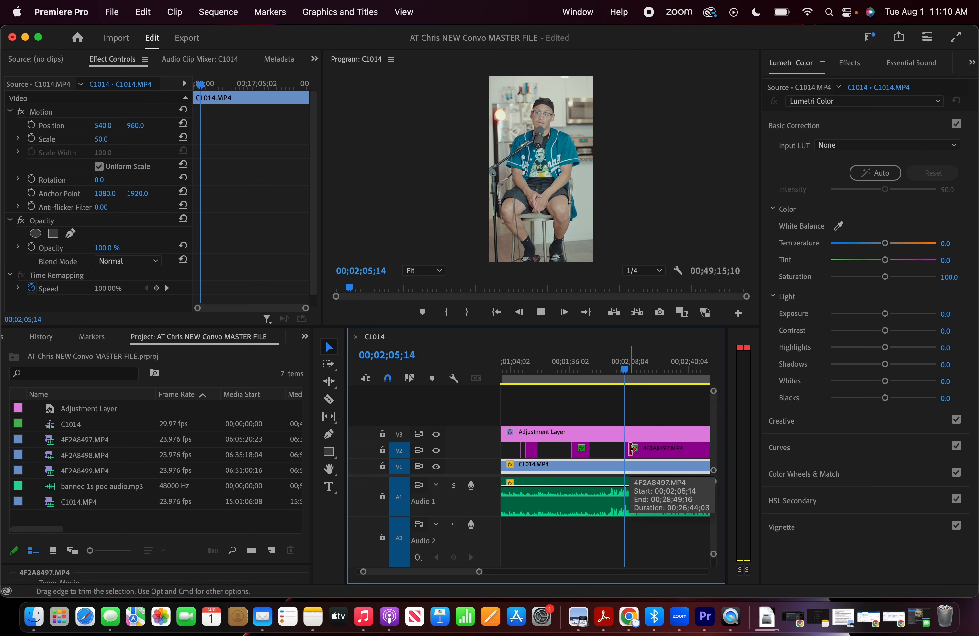
# Split 4F2A8497.MP4 at 00;02;06;07 and trim the start of the remaining part to about 2 minutes 46 seconds
pyautogui.press('space')
pyautogui.press('c')
pyautogui.click(631, 449)
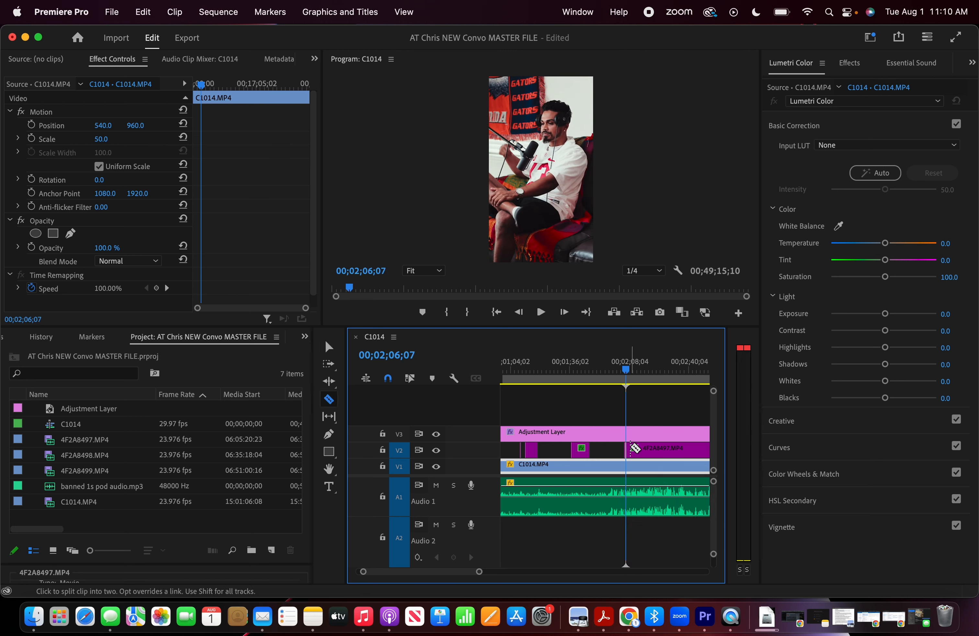
pyautogui.press('v')
pyautogui.click(630, 446)
pyautogui.moveTo(630, 446); pyautogui.dragTo(667, 448)
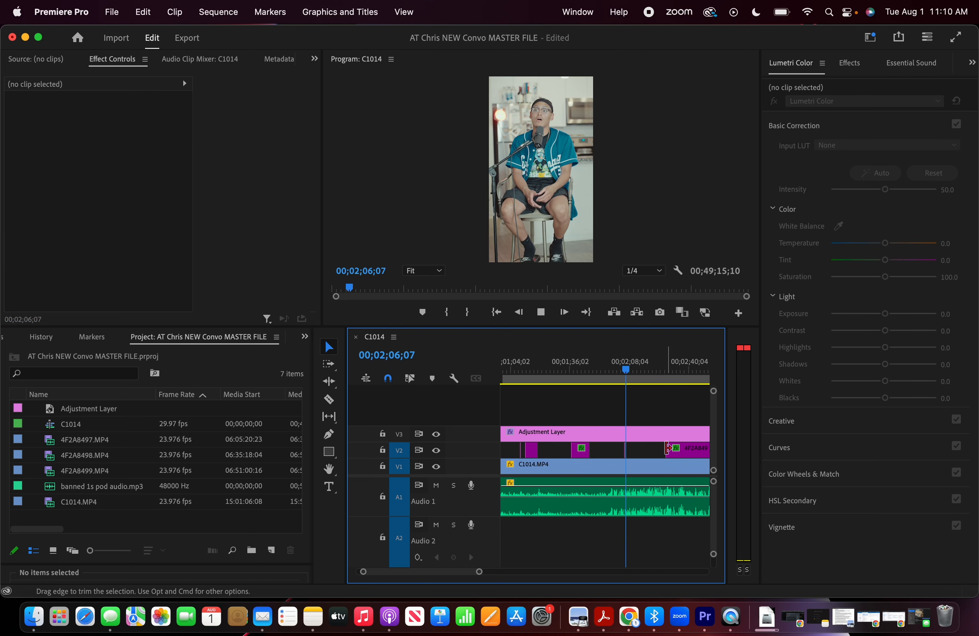
pyautogui.press('space')
pyautogui.moveTo(667, 448); pyautogui.dragTo(701, 450)
pyautogui.press('-')
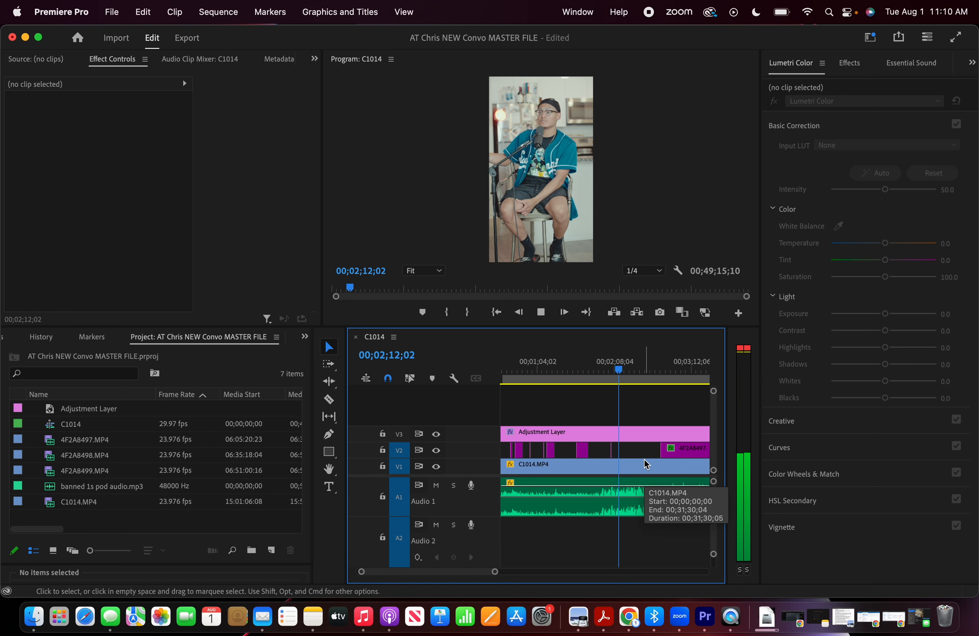
# Play and recheck the next speaker change, and extend the start of the remaining 4F2A8497.MP4 clip back to 00;02;17;23
pyautogui.click(645, 462)
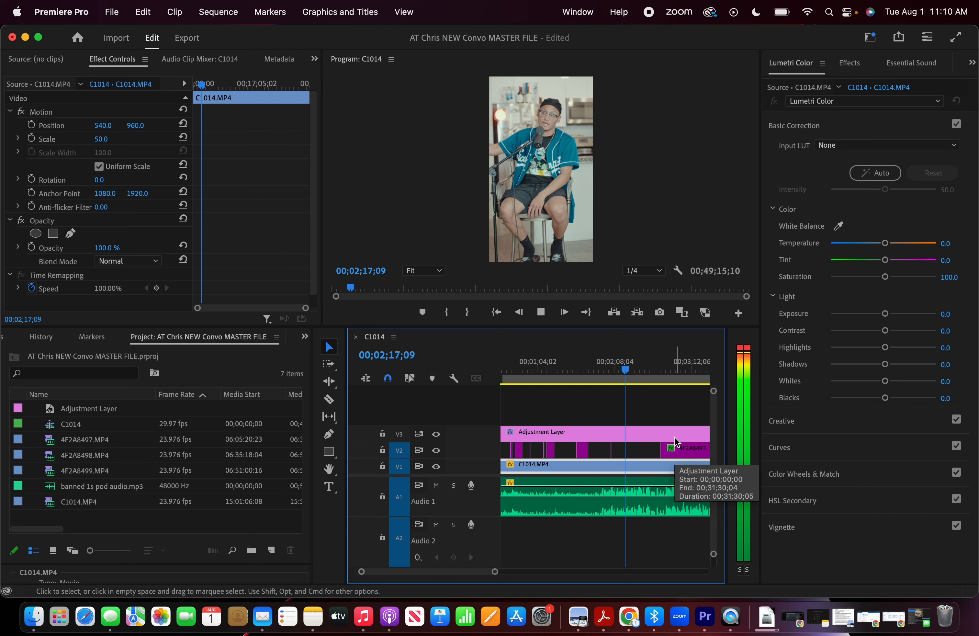
pyautogui.press('space')
pyautogui.scroll(3, 652, 431)
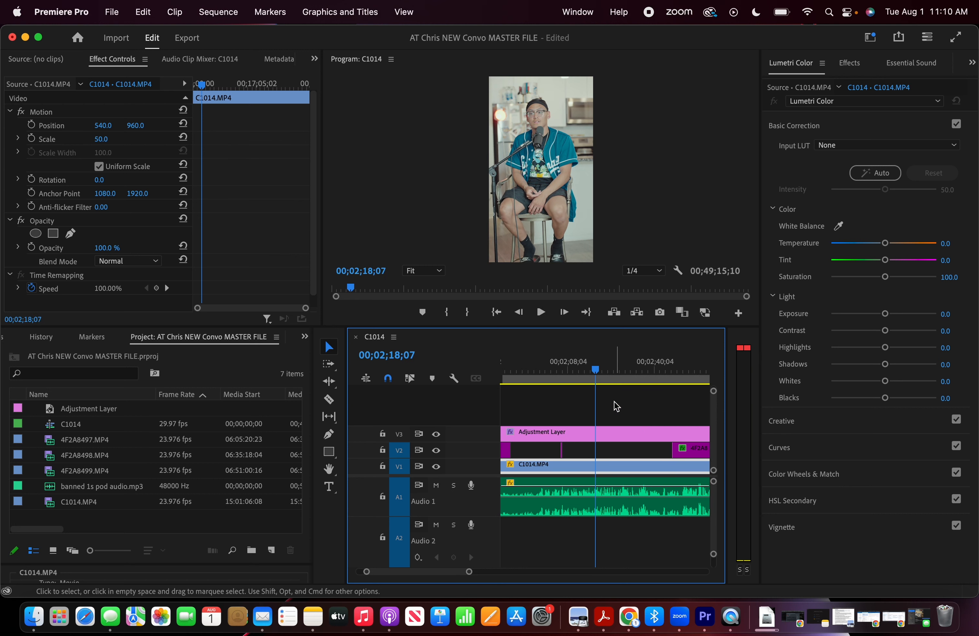
pyautogui.click(593, 364)
pyautogui.press('space')
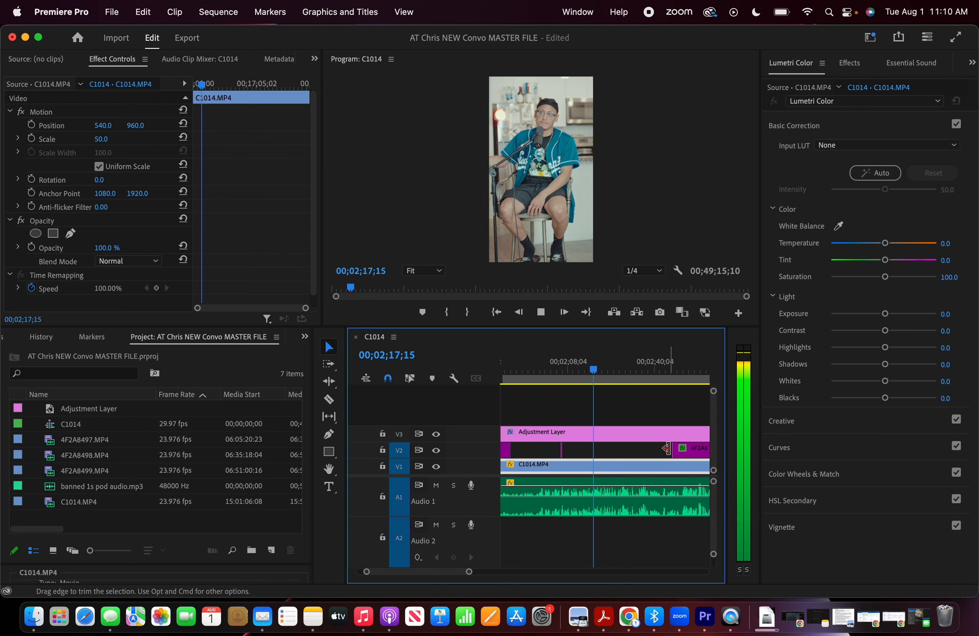
pyautogui.press('space')
pyautogui.moveTo(666, 448); pyautogui.dragTo(602, 448)
# Split 4F2A8497.MP4 at 00;02;18;17 and trim the start of the remaining part to about 2 minutes 43 seconds
pyautogui.press('space')
pyautogui.press('space')
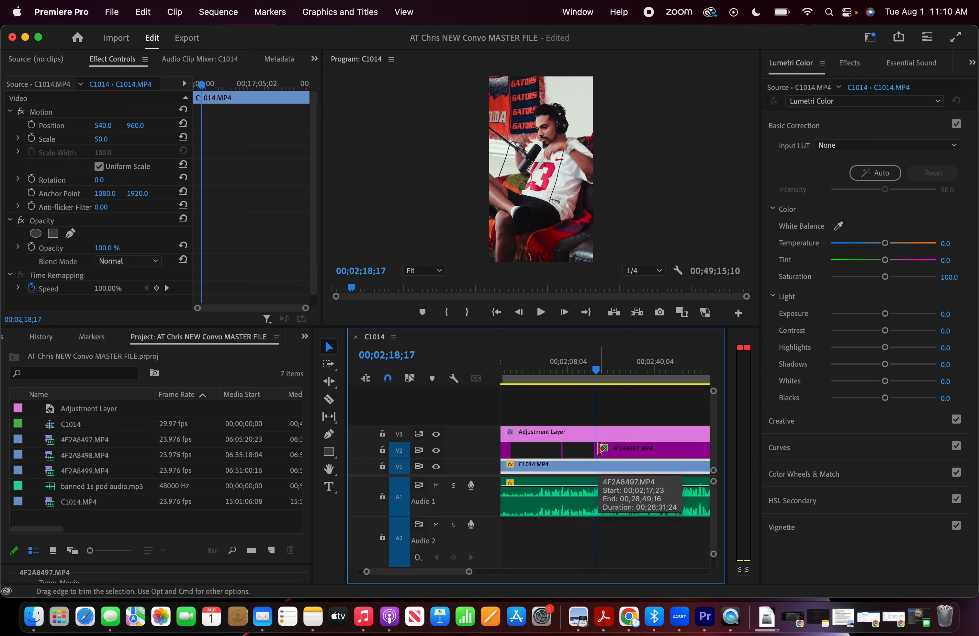
pyautogui.moveTo(600, 448); pyautogui.dragTo(665, 449)
# Play on to the next speaker change and extend the start of the remaining 4F2A8497.MP4 clip back to 00;02;27;13
pyautogui.press('space')
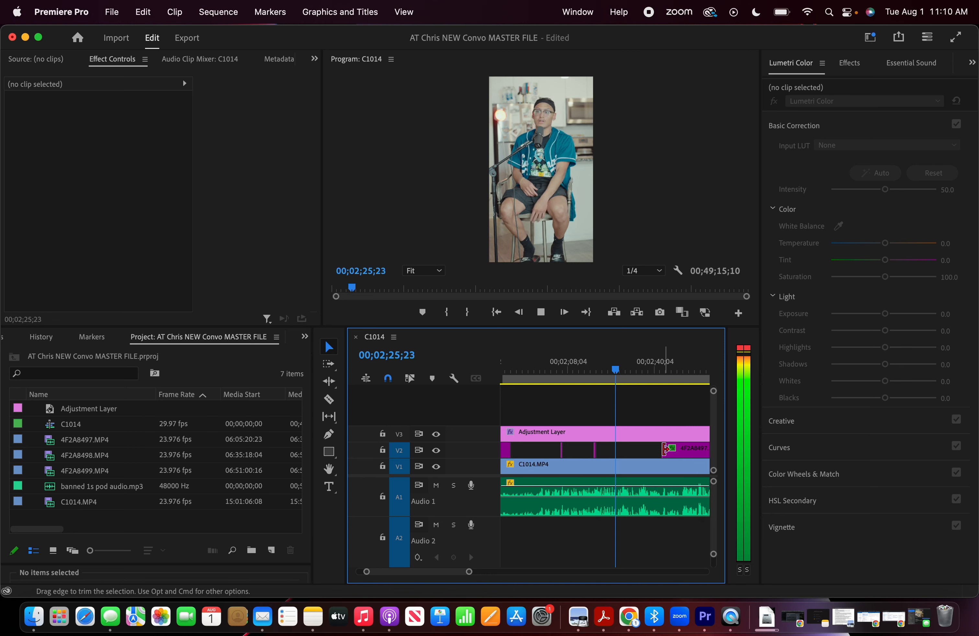
pyautogui.moveTo(665, 449); pyautogui.dragTo(626, 449)
pyautogui.press('space')
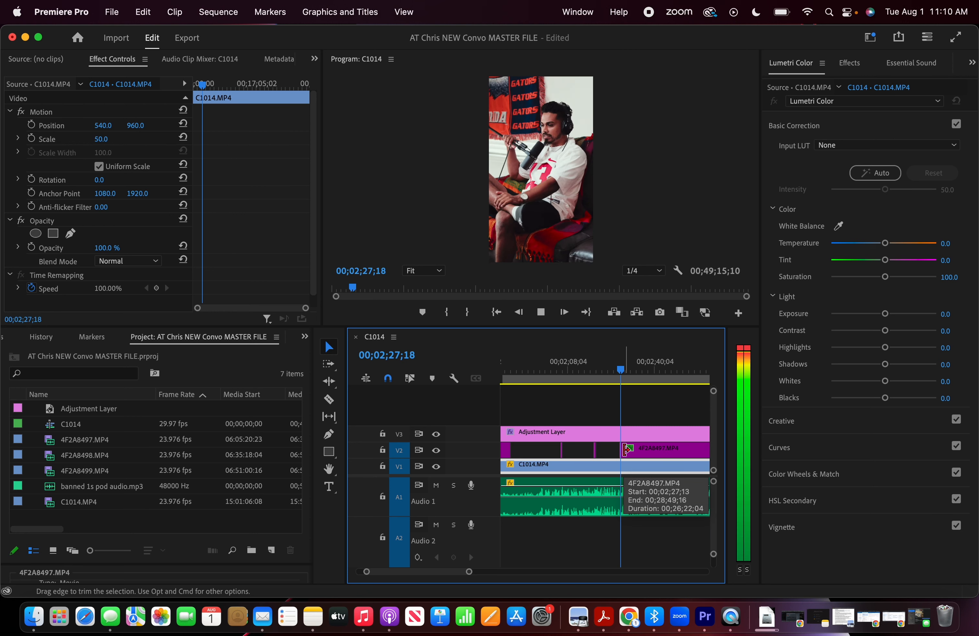
pyautogui.press('c')
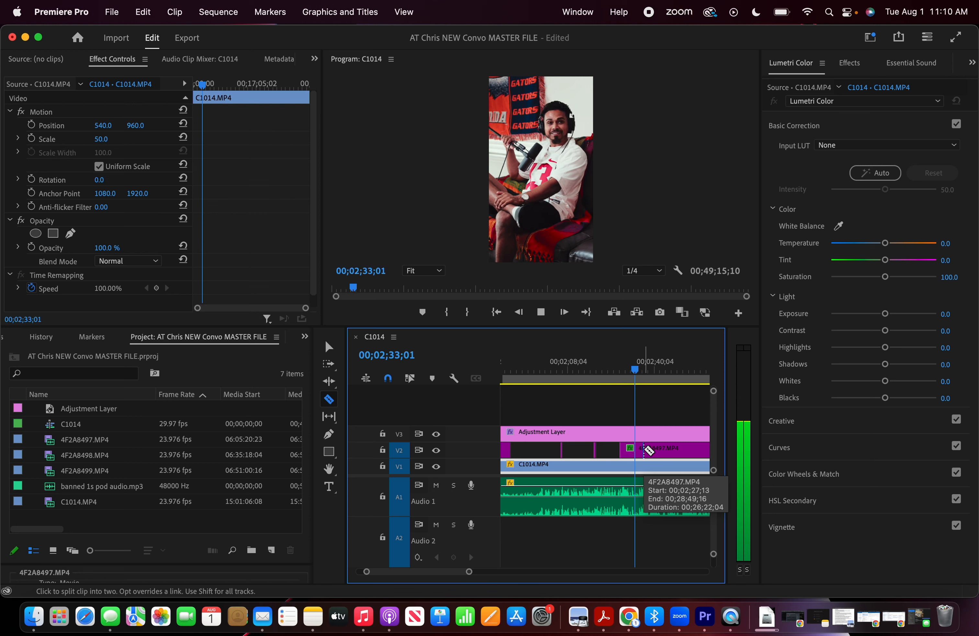
pyautogui.press('space')
pyautogui.press('v')
pyautogui.moveTo(639, 449); pyautogui.dragTo(683, 450)
pyautogui.press('space')
pyautogui.press('space')
pyautogui.press('super+z')
pyautogui.press('super+z')
# Split 4F2A8497.MP4 at 00;02;34;10 and trim the start of the remaining part to about 2 minutes 49 seconds
pyautogui.press('space')
pyautogui.press('space')
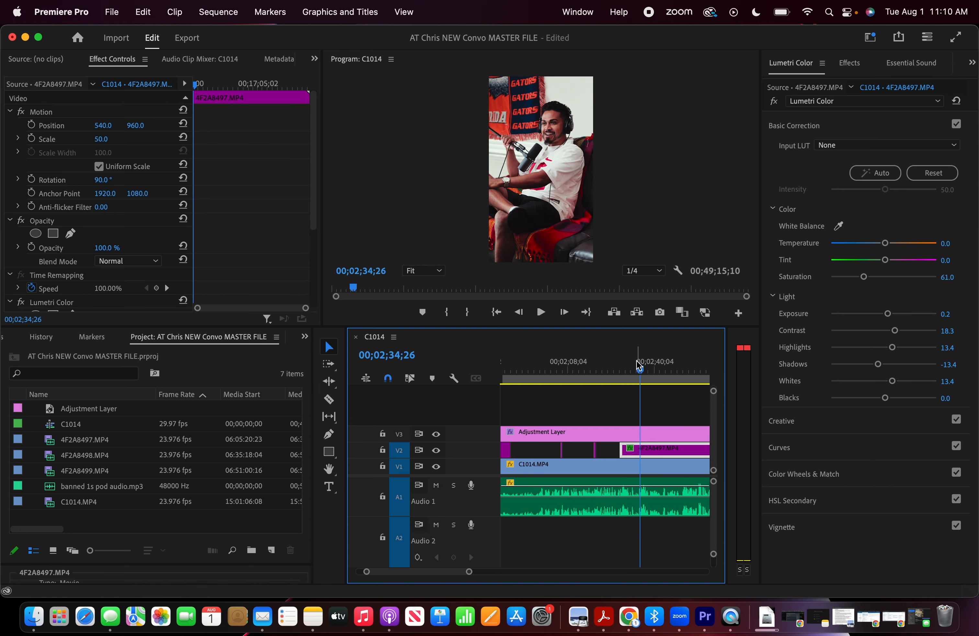
pyautogui.press('c')
pyautogui.press('space')
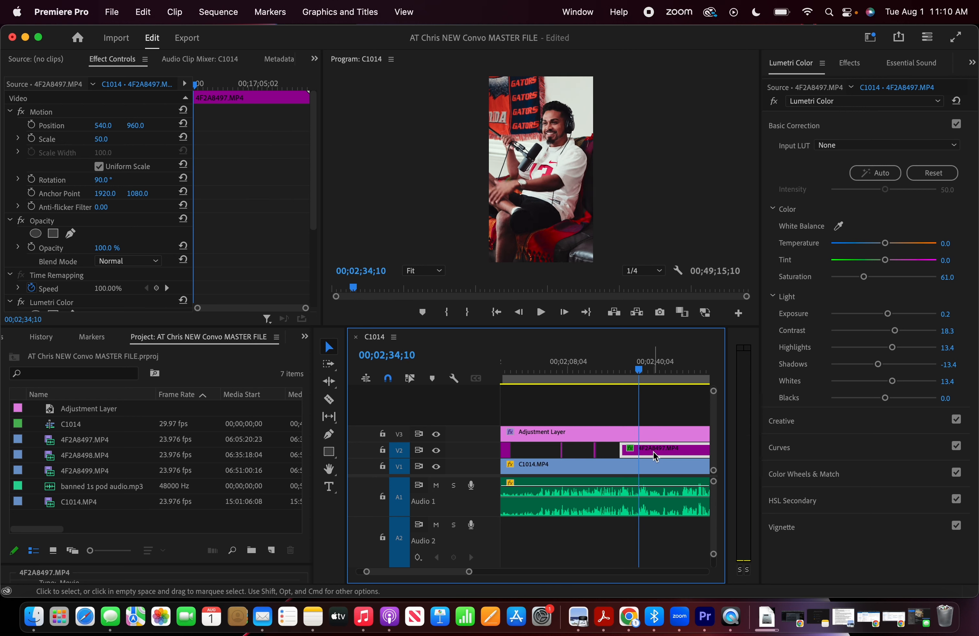
pyautogui.click(644, 450)
pyautogui.press('v')
pyautogui.press('space')
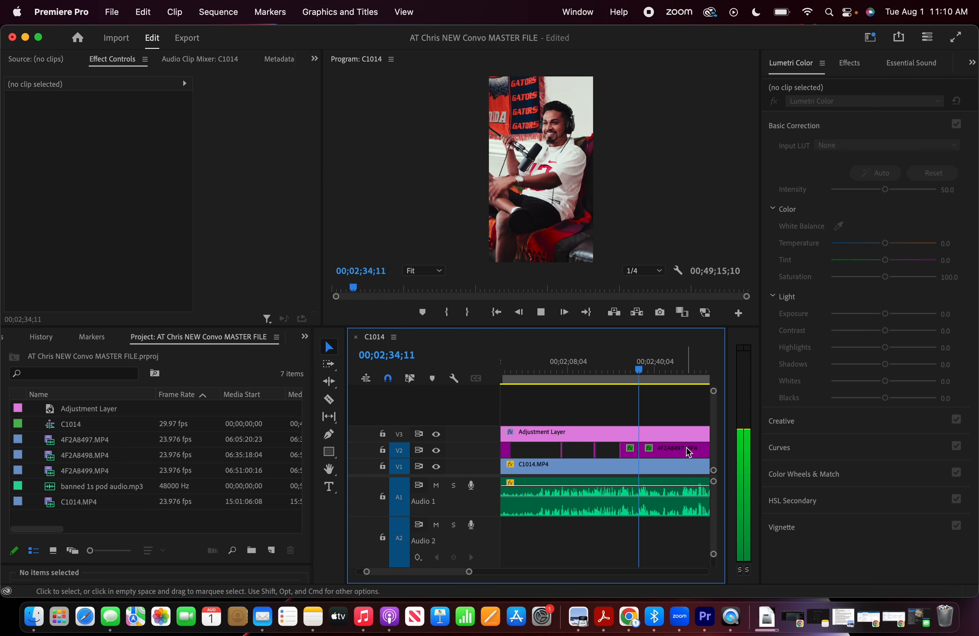
pyautogui.moveTo(646, 451); pyautogui.dragTo(686, 451)
pyautogui.press('space')
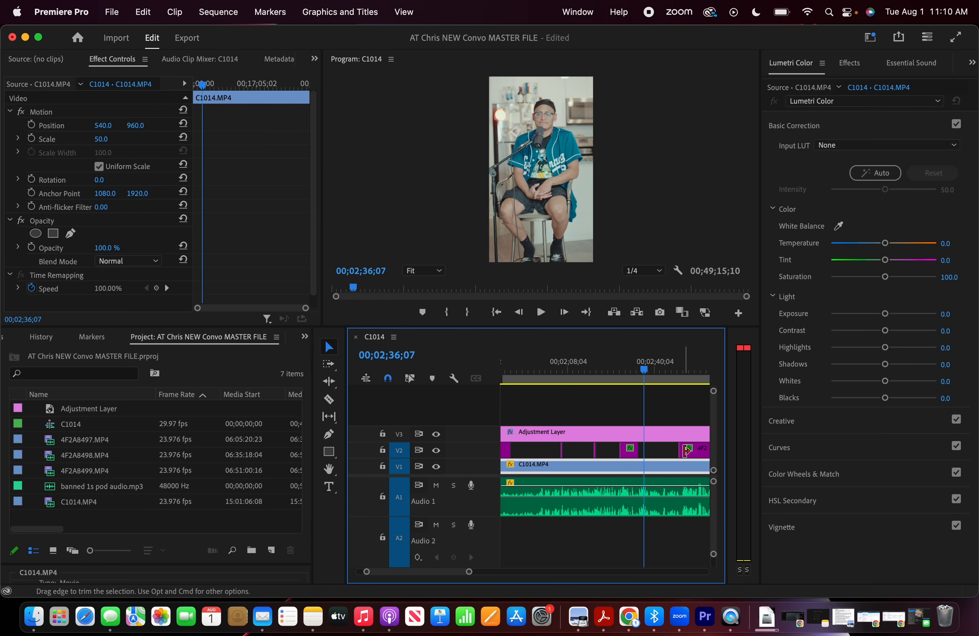
# Replay the passage after the last cut and extend the start of the remaining 4F2A8497.MP4 clip back to 00;02;35;13
pyautogui.click(638, 364)
pyautogui.press('space')
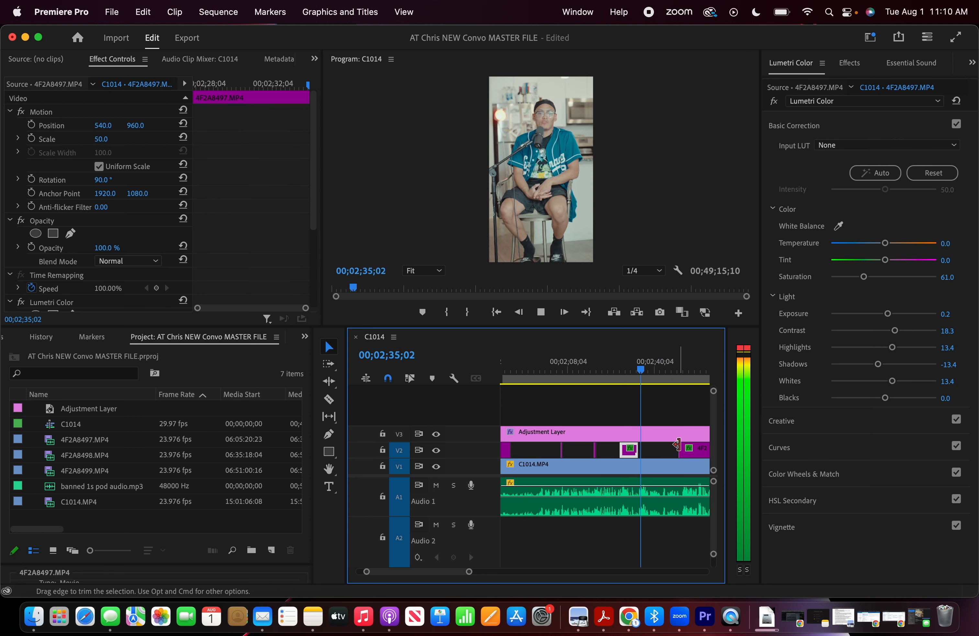
pyautogui.press('space')
pyautogui.click(683, 450)
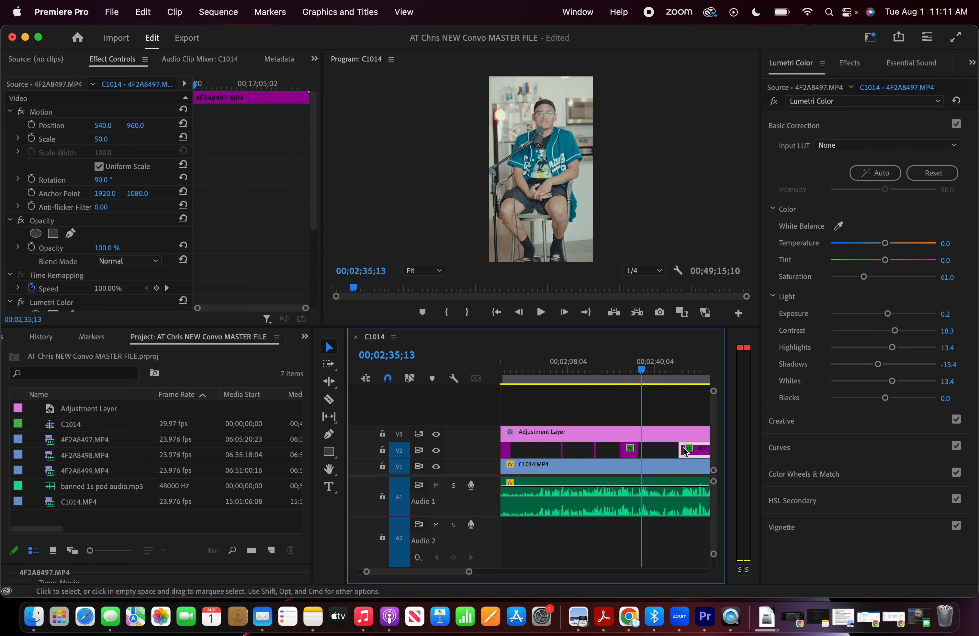
pyautogui.moveTo(683, 450); pyautogui.dragTo(646, 449)
# Play on and split 4F2A8497.MP4 at 00;02;39;01
pyautogui.press('space')
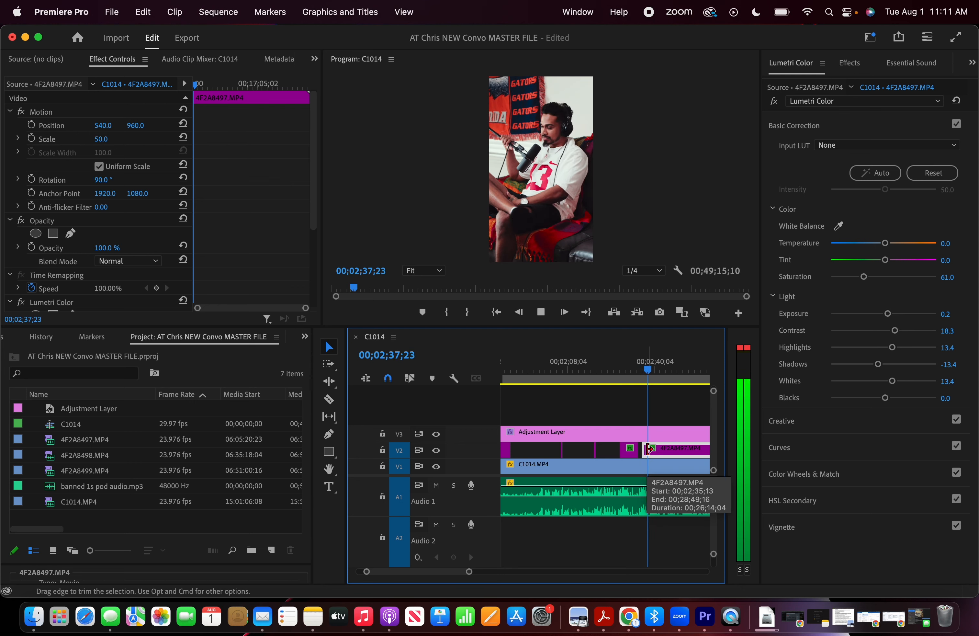
pyautogui.press('space')
pyautogui.press('c')
pyautogui.click(652, 450)
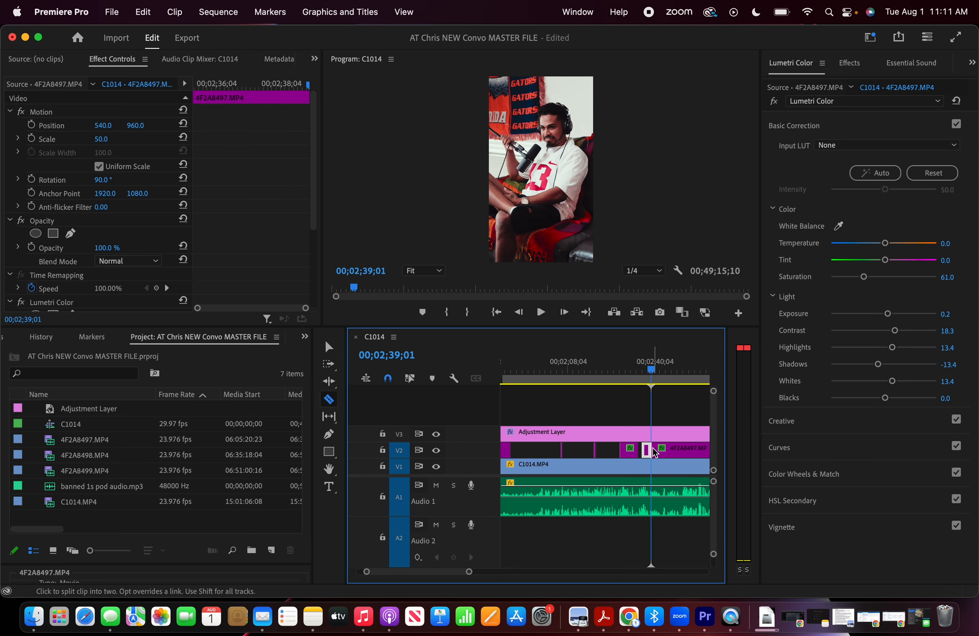
pyautogui.press('v')
# Trim the start of the remaining 4F2A8497.MP4 clip to 00;03;45;25 while playing through the next passage
pyautogui.press('space')
pyautogui.moveTo(657, 452); pyautogui.dragTo(674, 454)
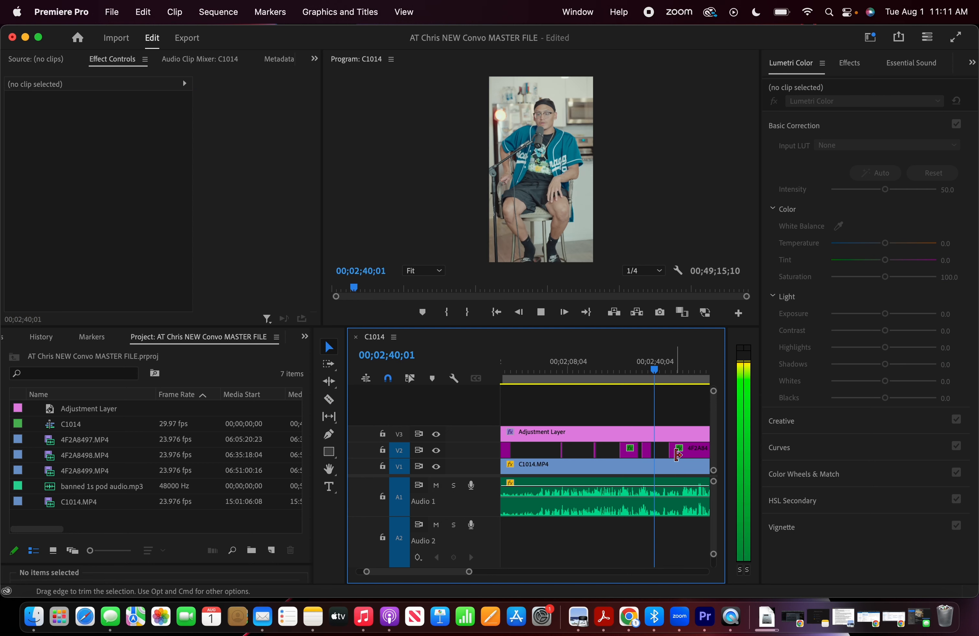
pyautogui.hscroll(5, 601, 483)
pyautogui.moveTo(592, 450); pyautogui.dragTo(649, 449)
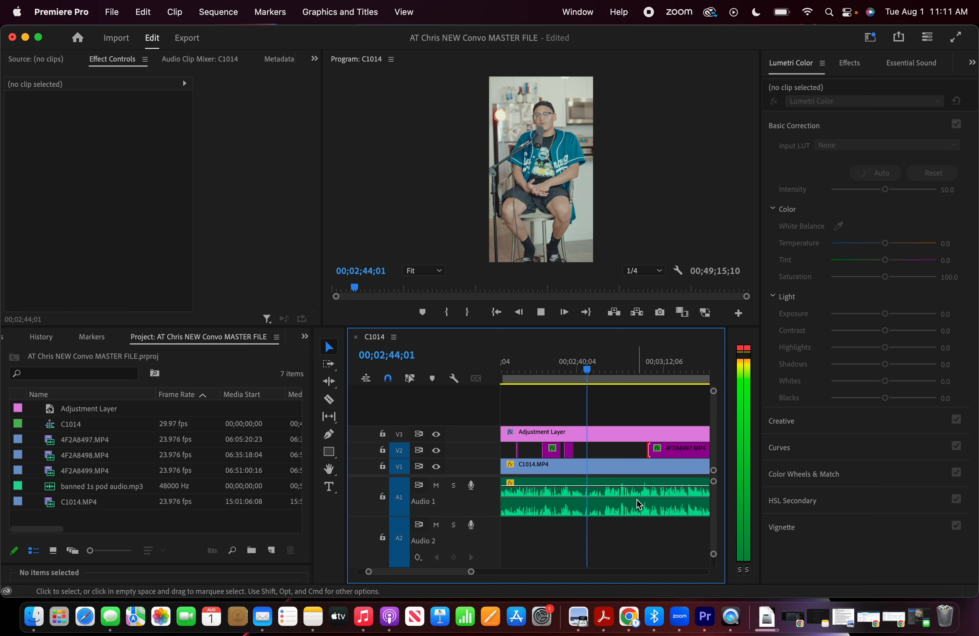
pyautogui.scroll(-3, 636, 500)
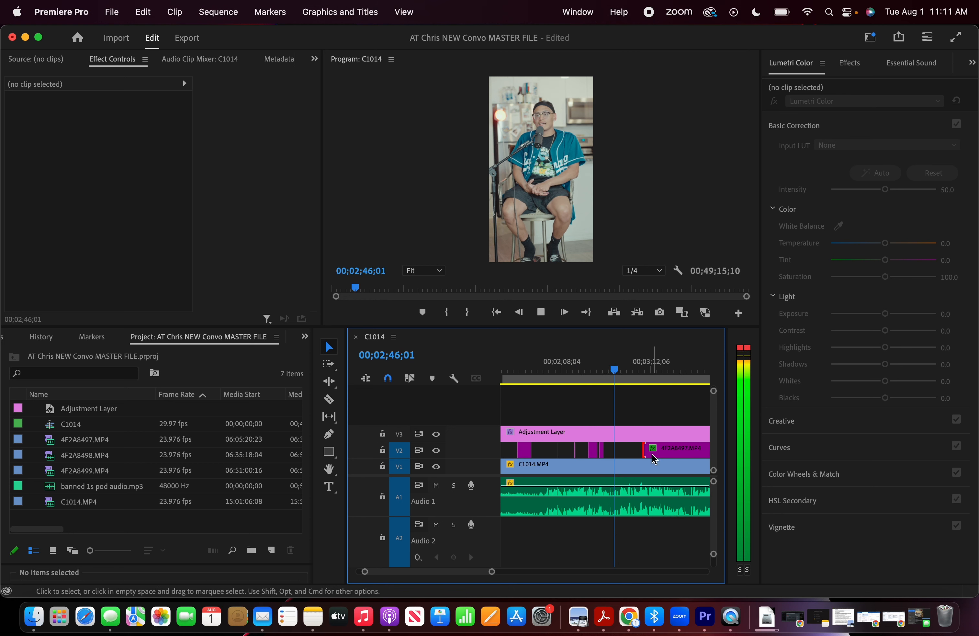
pyautogui.moveTo(606, 449); pyautogui.dragTo(632, 450)
pyautogui.scroll(-2, 611, 480)
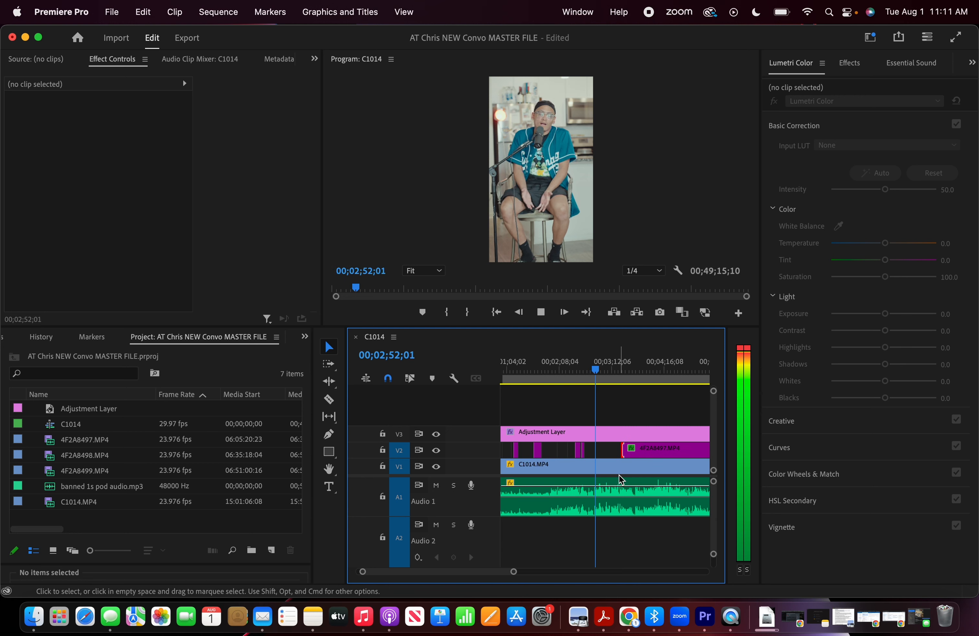
pyautogui.moveTo(624, 449); pyautogui.dragTo(643, 450)
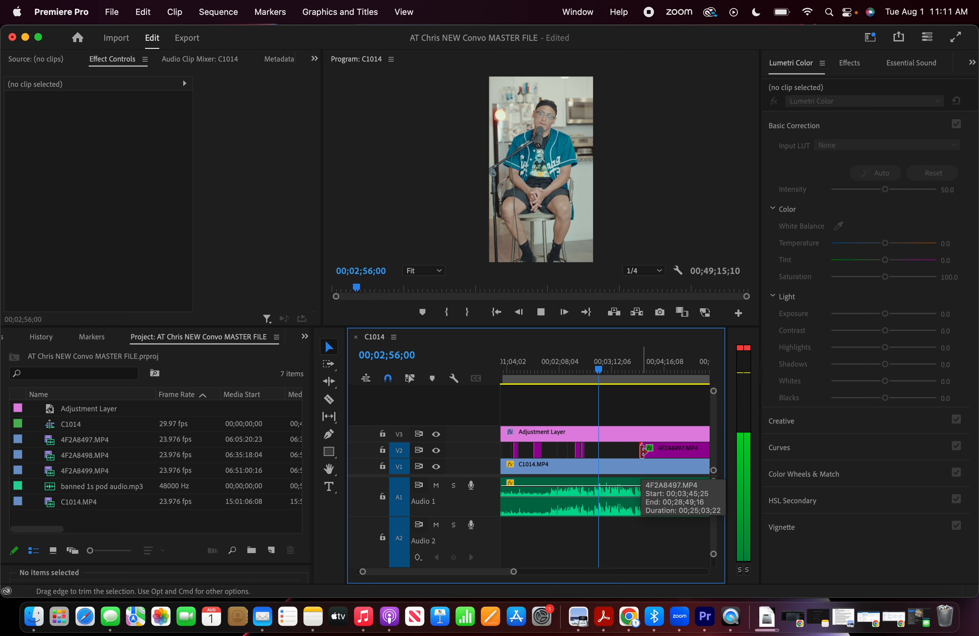
pyautogui.press('space')
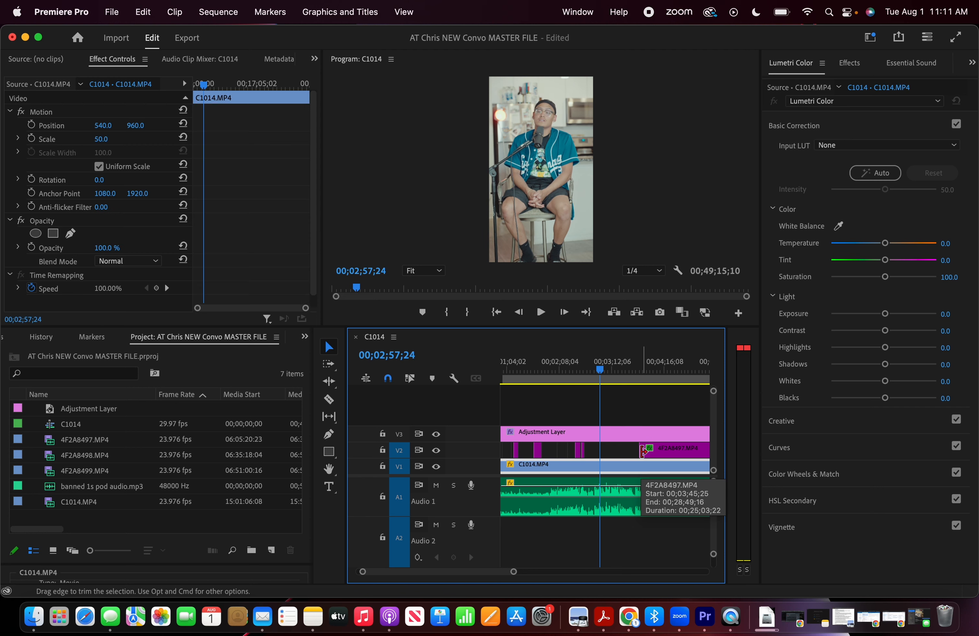
# Replay the passage around 00;02;57 and extend the start of the remaining 4F2A8497.MP4 clip back to 00;02;58;00
pyautogui.press('=')
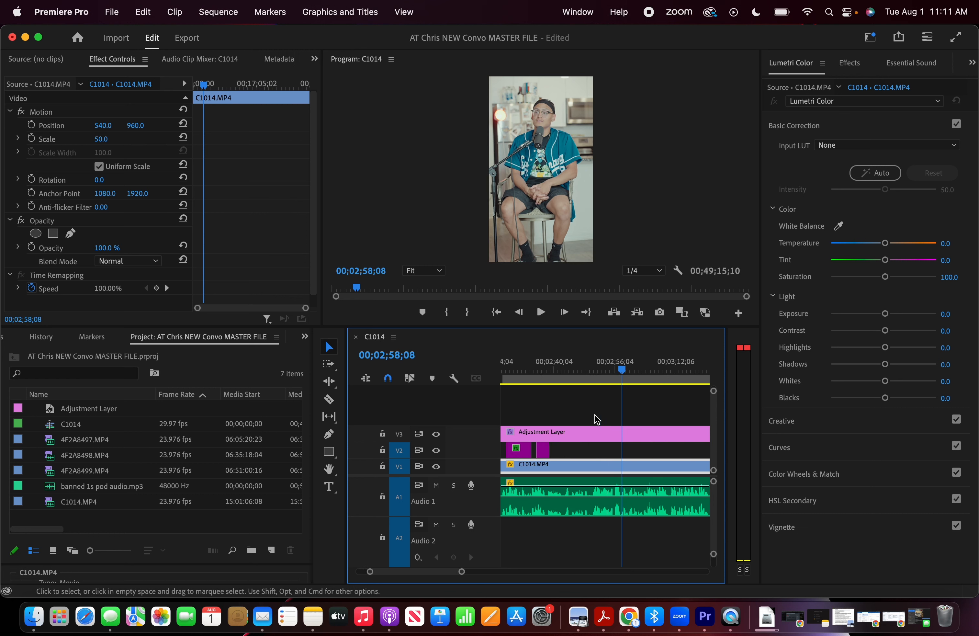
pyautogui.click(619, 369)
pyautogui.moveTo(617, 369); pyautogui.dragTo(613, 369)
pyautogui.press('space')
pyautogui.hscroll(2, 639, 517)
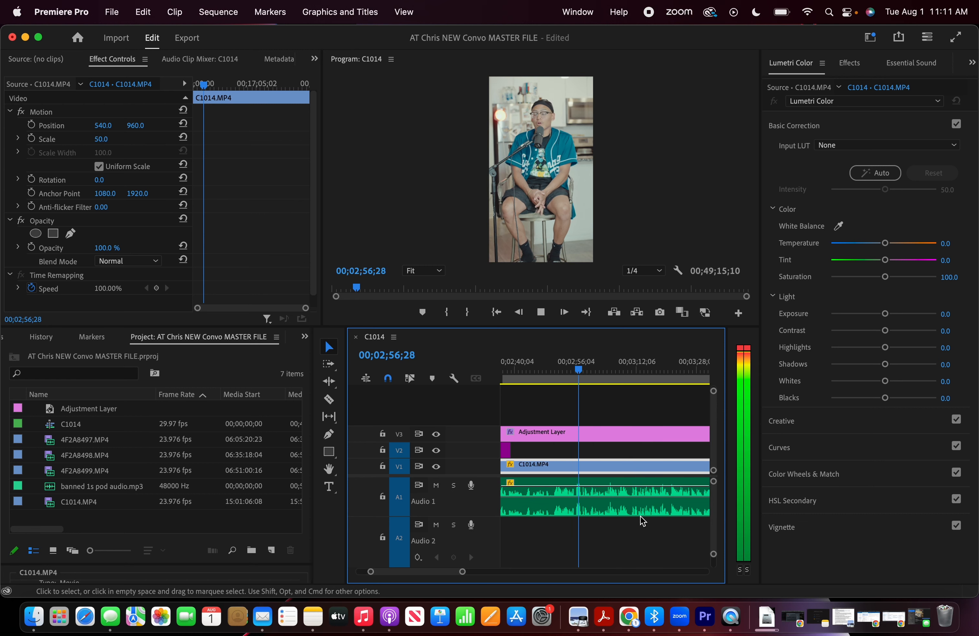
pyautogui.press('space')
pyautogui.press('-')
pyautogui.press('-')
pyautogui.press('-')
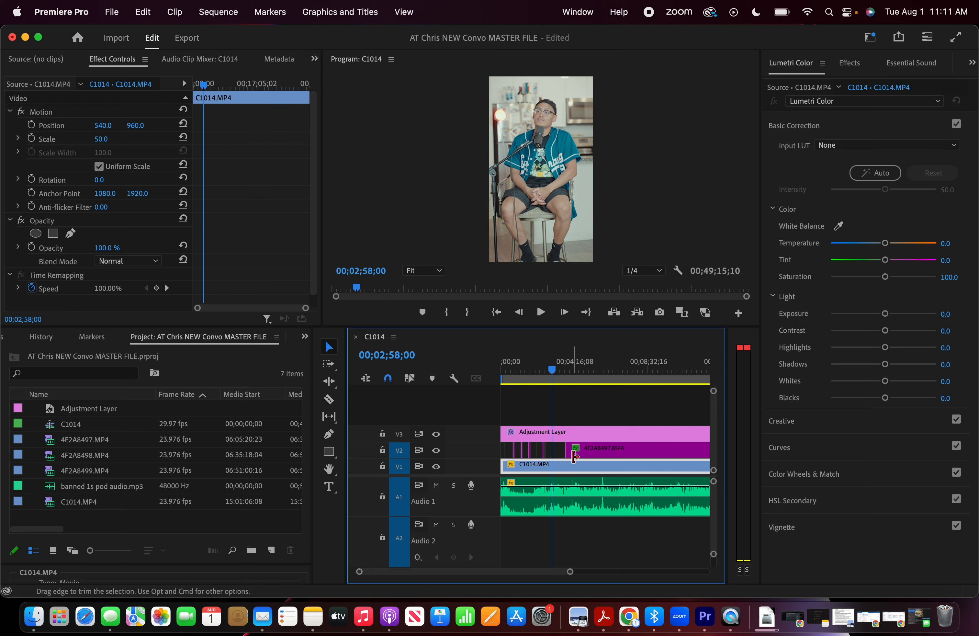
pyautogui.moveTo(563, 451); pyautogui.dragTo(554, 459)
# Play on, split 4F2A8497.MP4 at 00;02;58;29 and trim the start of the remaining part to about 00;03;13
pyautogui.press('=')
pyautogui.press('=')
pyautogui.press('=')
pyautogui.press('space')
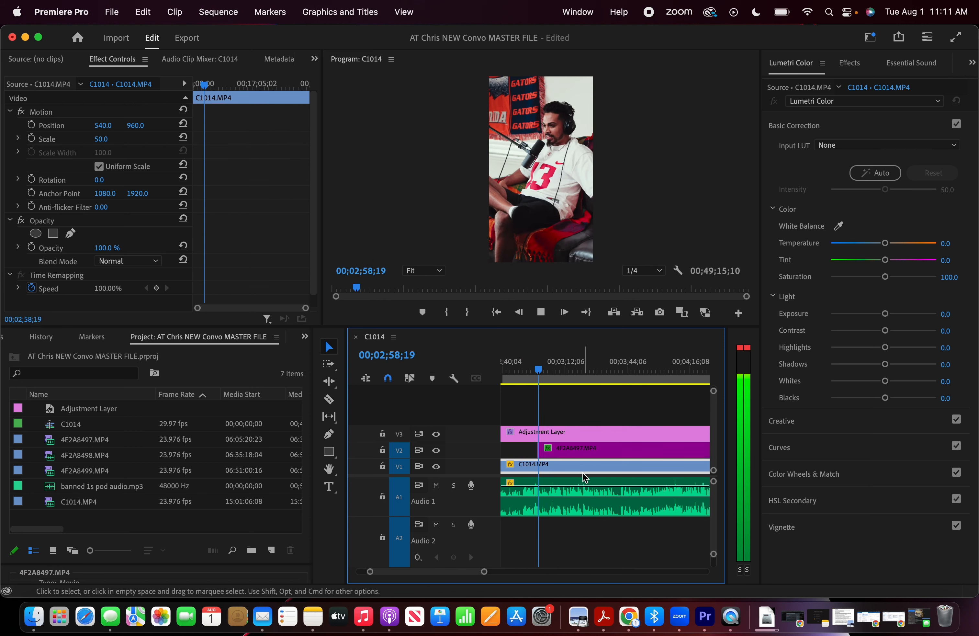
pyautogui.press('space')
pyautogui.click(544, 447)
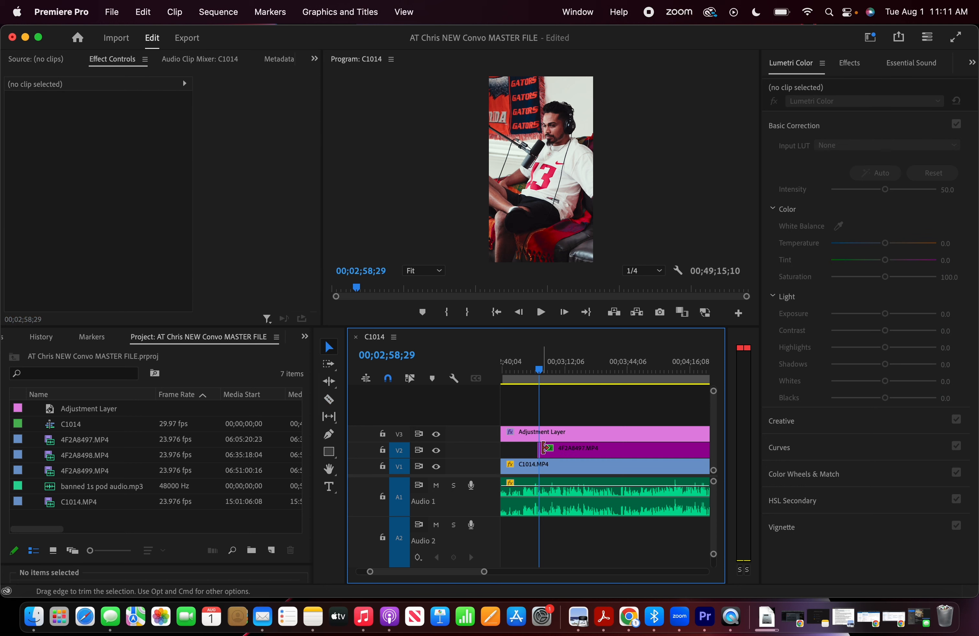
pyautogui.moveTo(543, 447); pyautogui.dragTo(572, 447)
# Play the next passage and set the start of the remaining 4F2A8497.MP4 clip to 00;03;07;06
pyautogui.press('space')
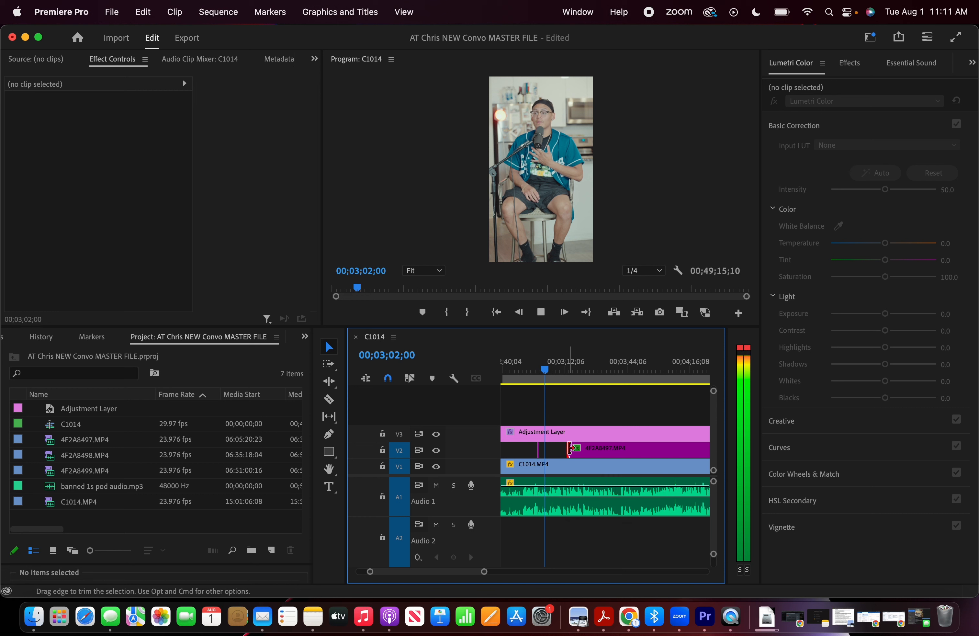
pyautogui.moveTo(569, 447); pyautogui.dragTo(592, 448)
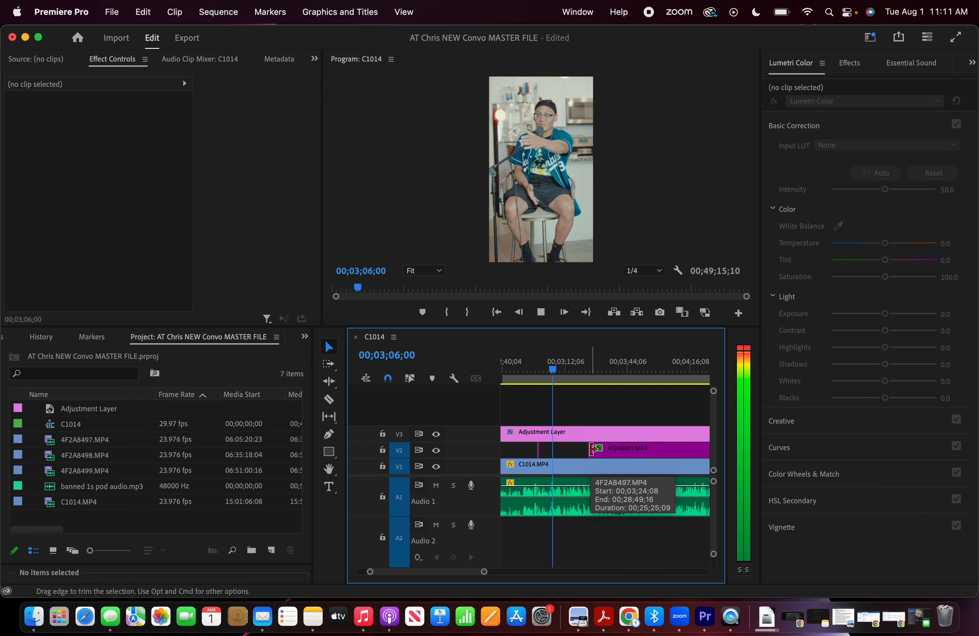
pyautogui.moveTo(592, 448); pyautogui.dragTo(561, 449)
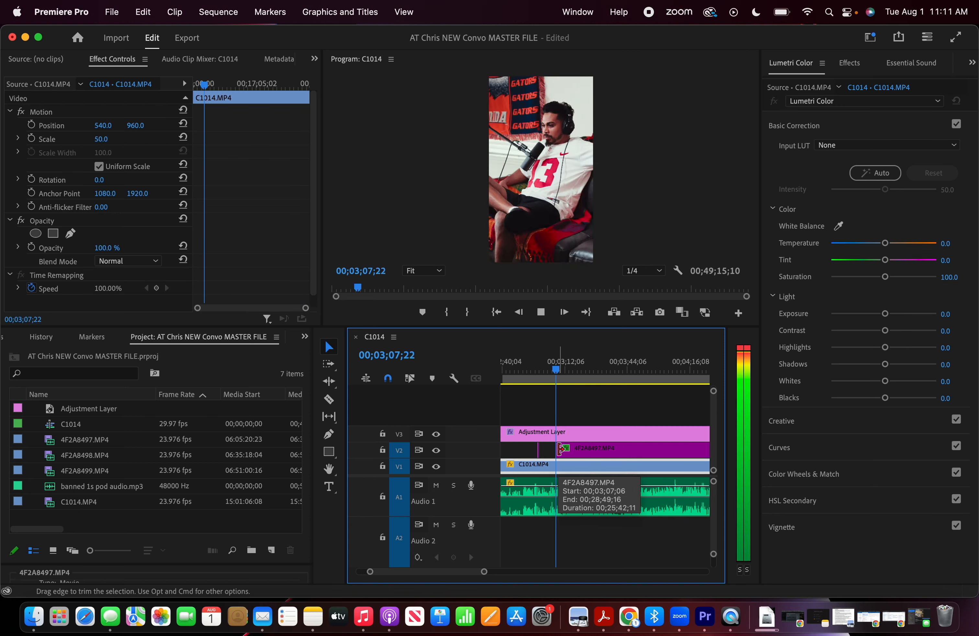
# Try to split 4F2A8497.MP4 at about 00;03;24;29 and trim the start of the remaining part slightly
pyautogui.press('c')
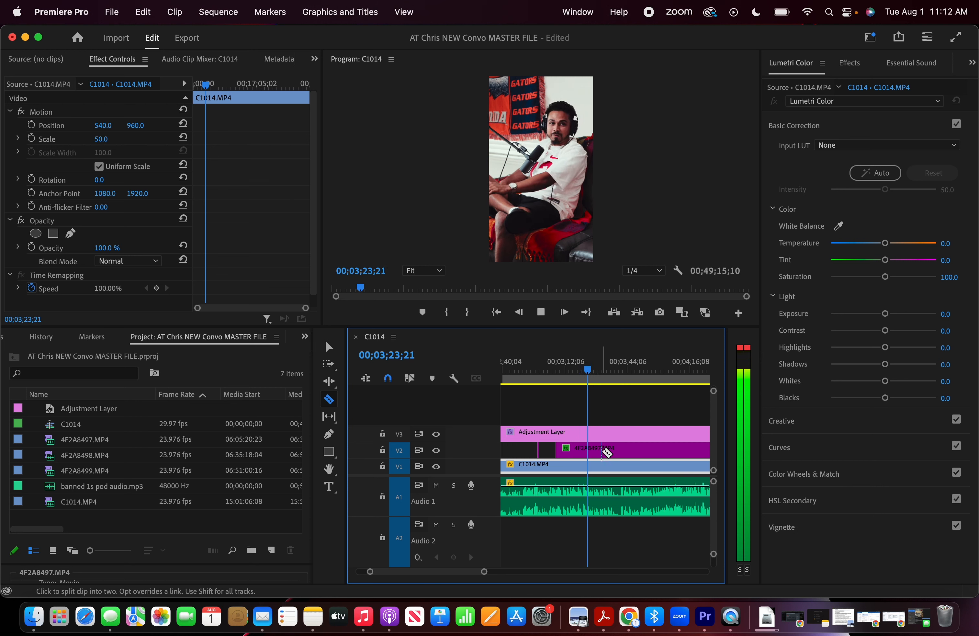
pyautogui.press('space')
pyautogui.click(595, 448)
pyautogui.press('v')
pyautogui.moveTo(588, 448)
pyautogui.mouseDown()
pyautogui.moveTo(659, 444)
pyautogui.moveTo(591, 446)
pyautogui.mouseUp()
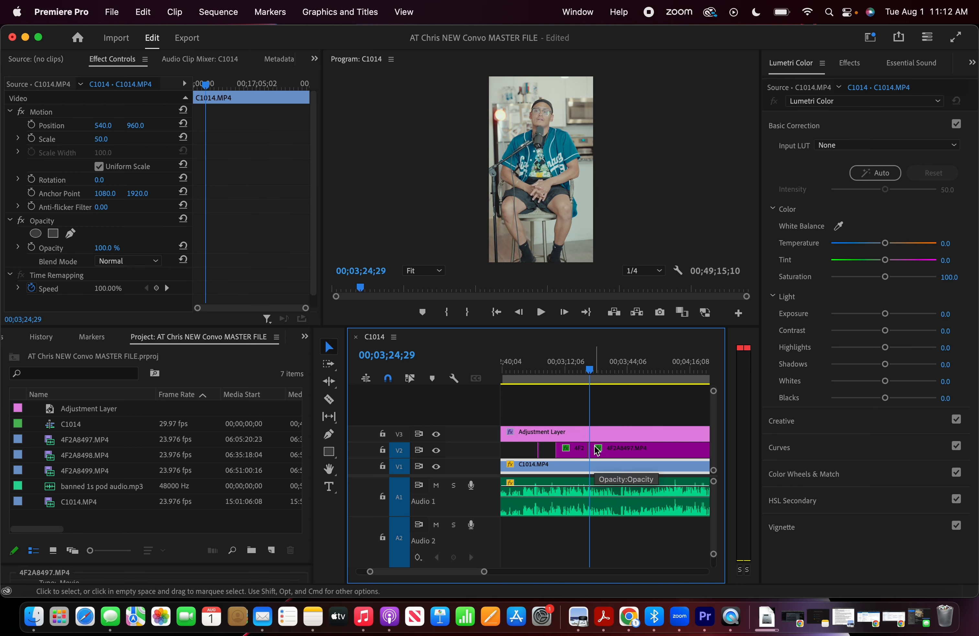
# Play on, split 4F2A8497.MP4 at about 00;03;28 and trim the start of the remaining part to about 00;03;55
pyautogui.press('space')
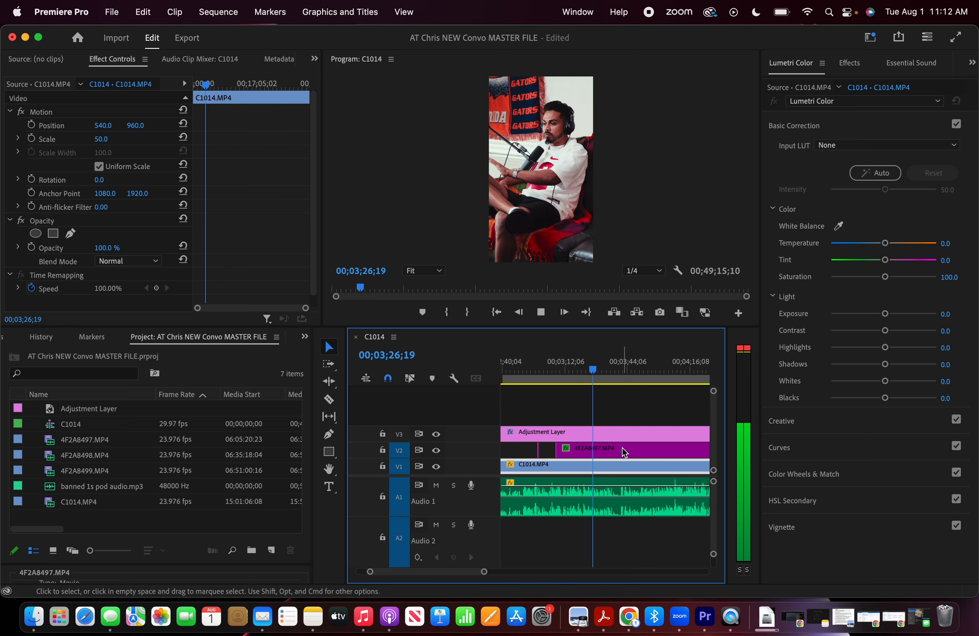
pyautogui.press('space')
pyautogui.press('c')
pyautogui.press('v')
pyautogui.moveTo(600, 449); pyautogui.dragTo(650, 449)
# Play the next passage and set the start of the remaining 4F2A8497.MP4 clip to about 00;03;50
pyautogui.press('space')
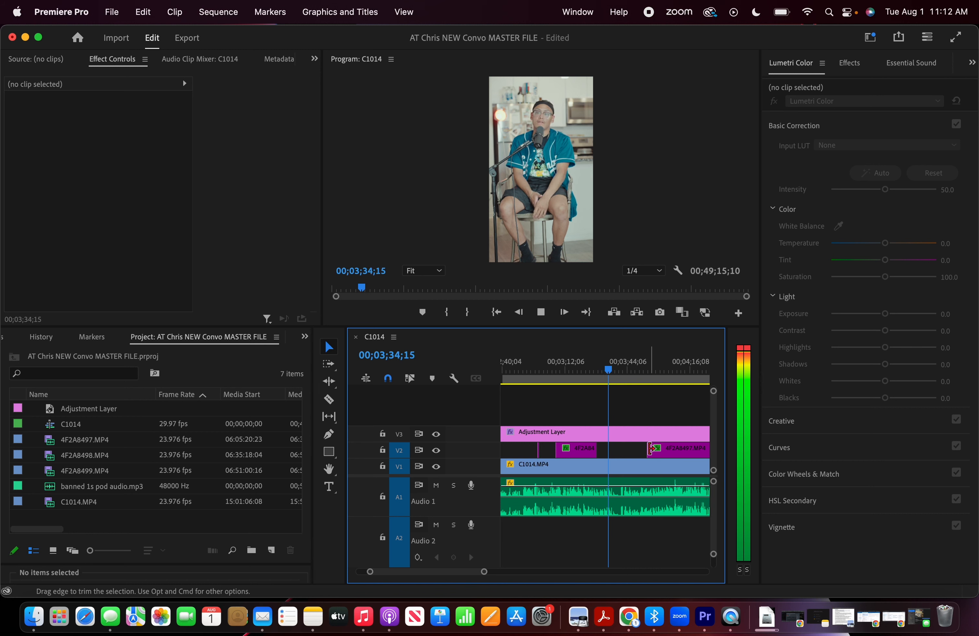
pyautogui.moveTo(650, 448); pyautogui.dragTo(673, 448)
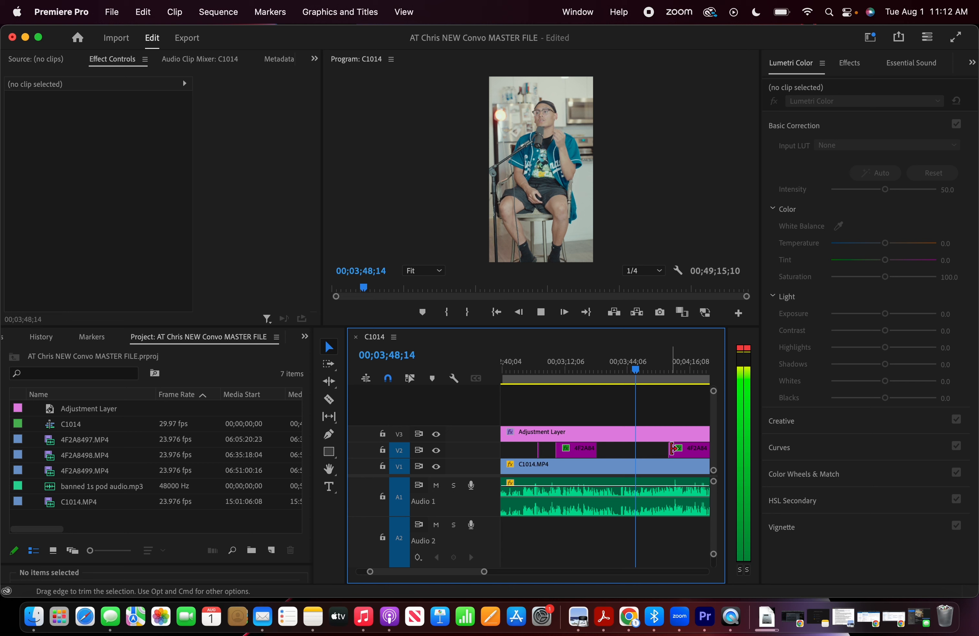
pyautogui.moveTo(672, 448); pyautogui.dragTo(642, 449)
pyautogui.press('=')
pyautogui.press('space')
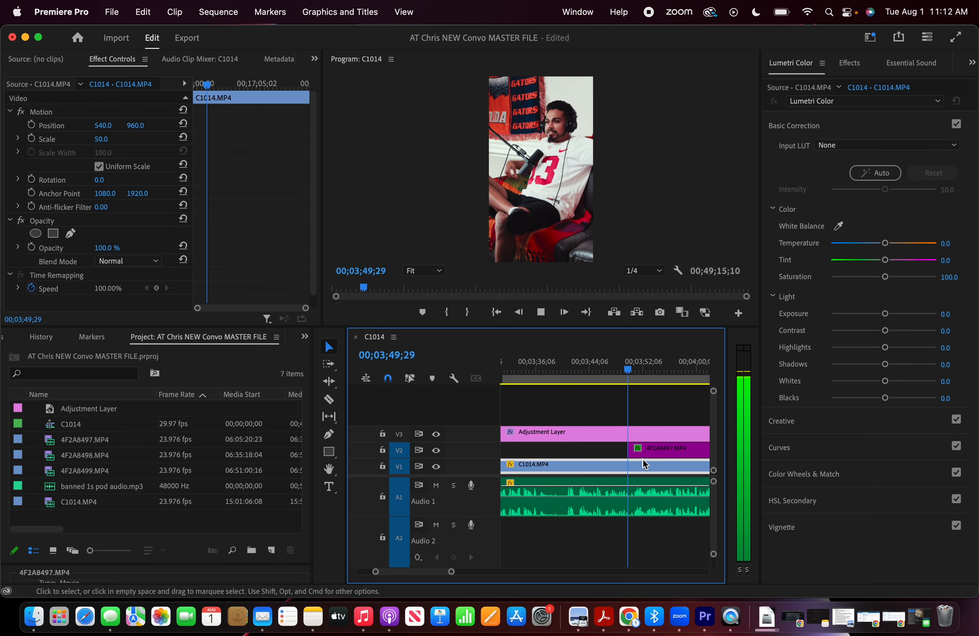
# Split 4F2A8497.MP4 at 00;03;51;05 and trim the start of the remaining part to about 00;04;10
pyautogui.press('space')
pyautogui.press('c')
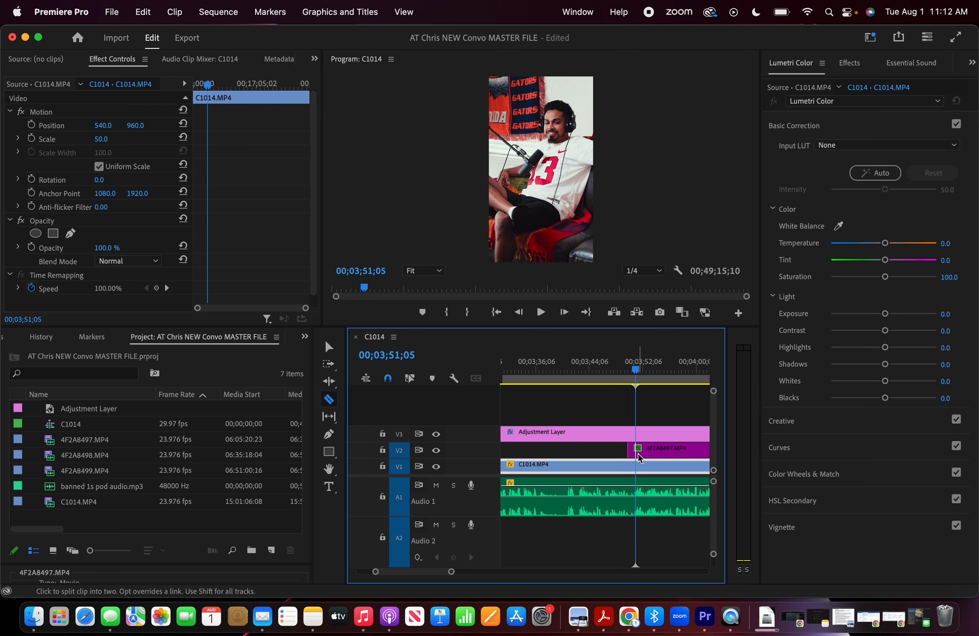
pyautogui.click(637, 452)
pyautogui.press('v')
pyautogui.press('space')
pyautogui.moveTo(638, 450); pyautogui.dragTo(703, 450)
pyautogui.hscroll(2, 619, 483)
pyautogui.press('-')
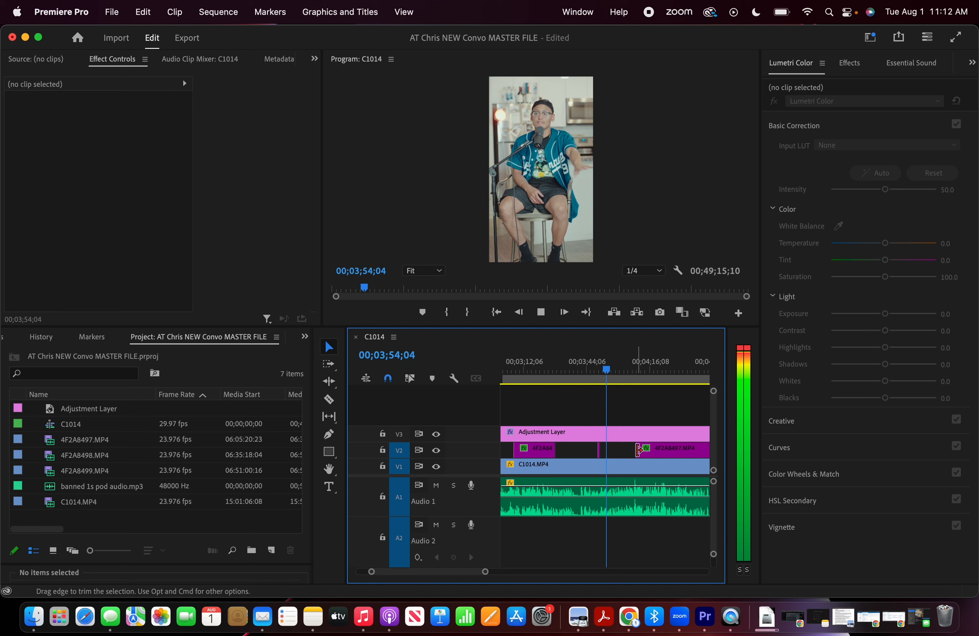
# Play the next passage and set the start of the remaining 4F2A8497.MP4 clip to about 00;04;04
pyautogui.moveTo(637, 449); pyautogui.dragTo(675, 449)
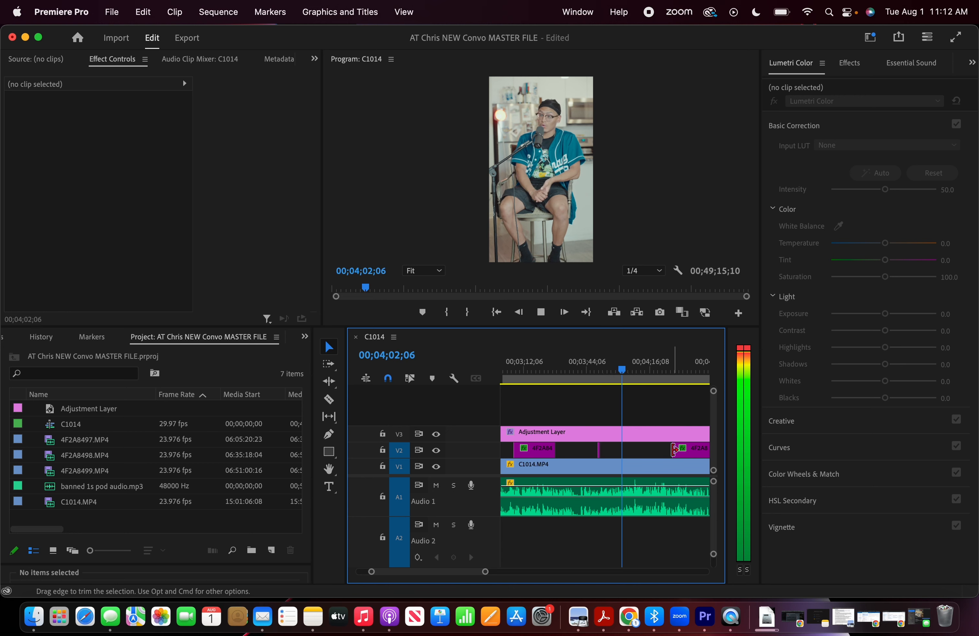
pyautogui.press('space')
pyautogui.press('space')
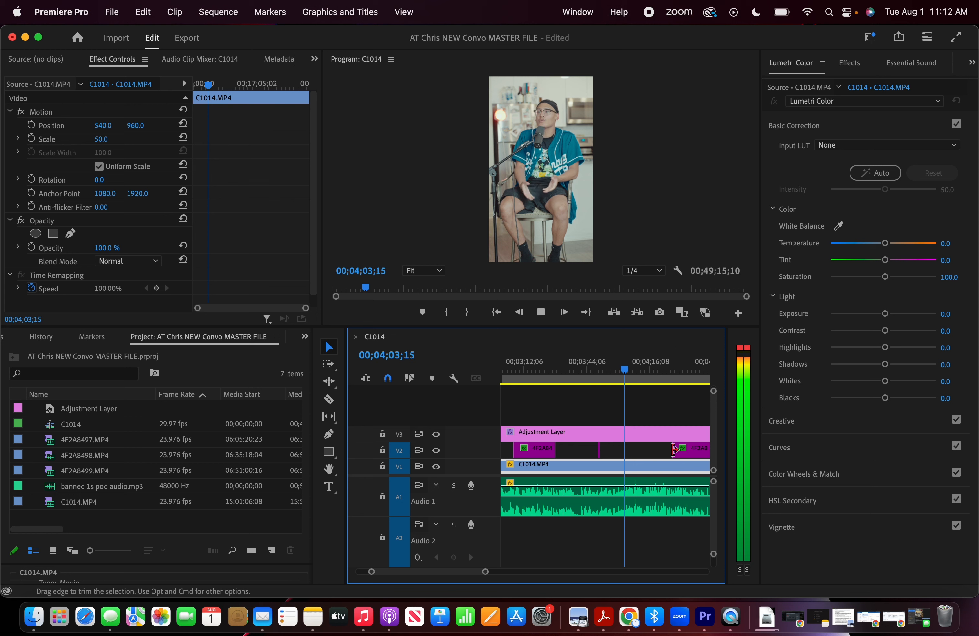
pyautogui.moveTo(674, 450); pyautogui.dragTo(629, 450)
pyautogui.press('space')
# Play on, split 4F2A8497.MP4 at about 00;04;08 and trim the start of the remaining part to about 00;04;16
pyautogui.press('=')
pyautogui.press('=')
pyautogui.press('=')
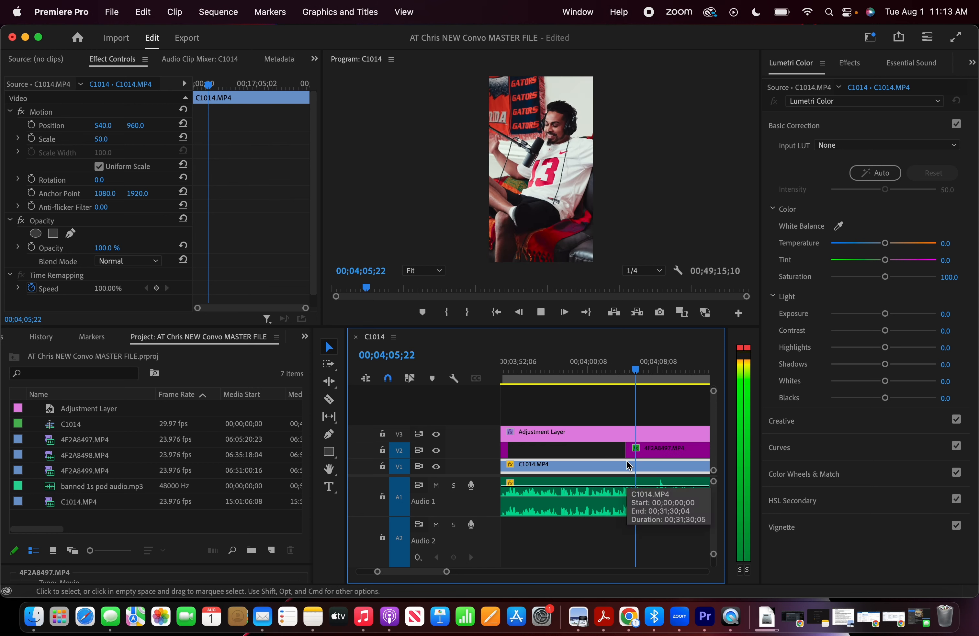
pyautogui.press('-')
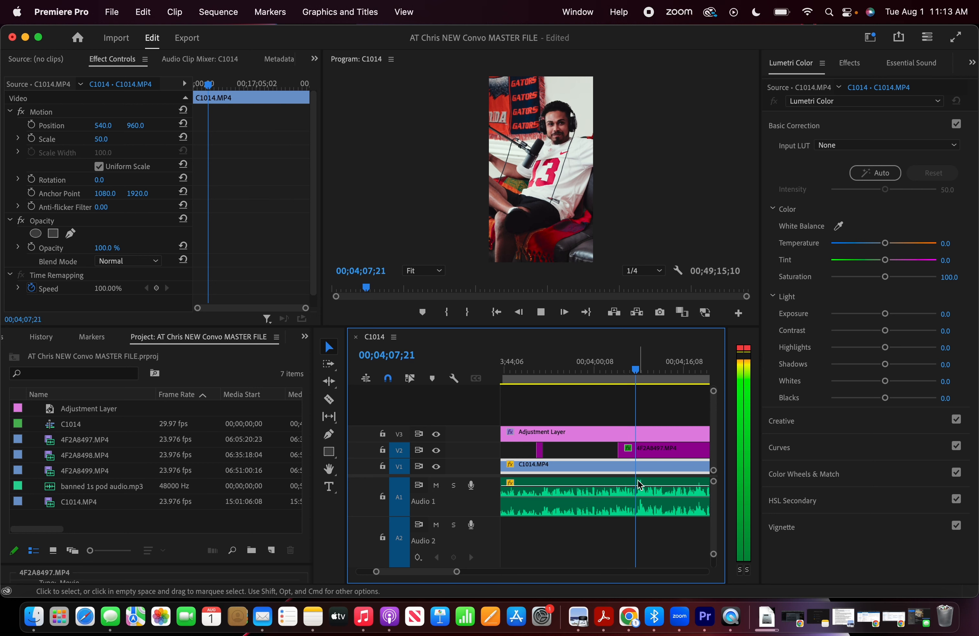
pyautogui.press('space')
pyautogui.press('c')
pyautogui.click(638, 449)
pyautogui.press('v')
pyautogui.moveTo(639, 450); pyautogui.dragTo(685, 450)
# Extend the start of the remaining 4F2A8497.MP4 clip back to about 00;04;08;17 and replay the passage across the gap
pyautogui.press('space')
pyautogui.press('space')
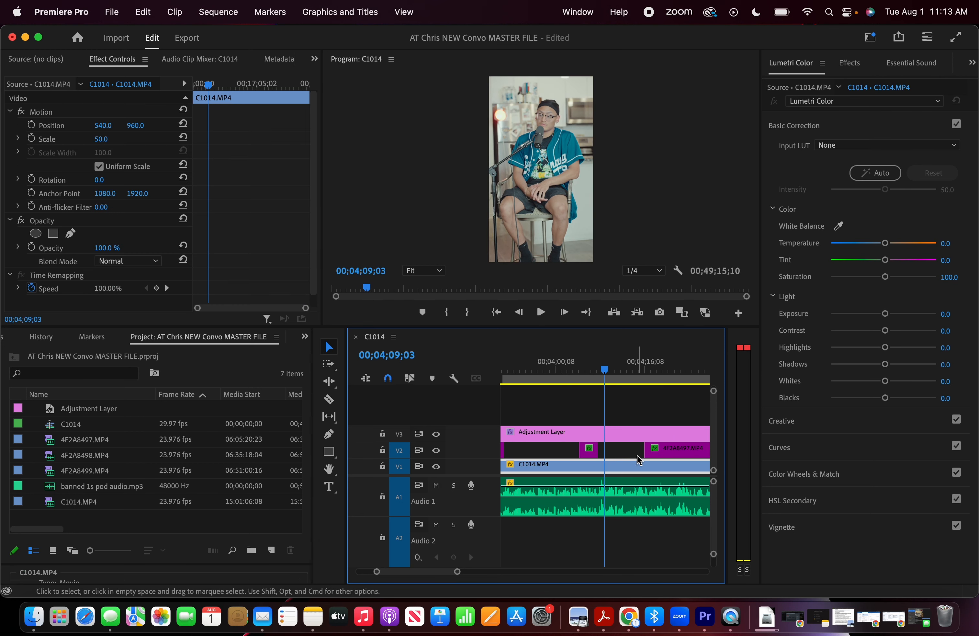
pyautogui.moveTo(645, 449); pyautogui.dragTo(603, 449)
pyautogui.press('=')
pyautogui.press('=')
pyautogui.click(589, 374)
pyautogui.press('space')
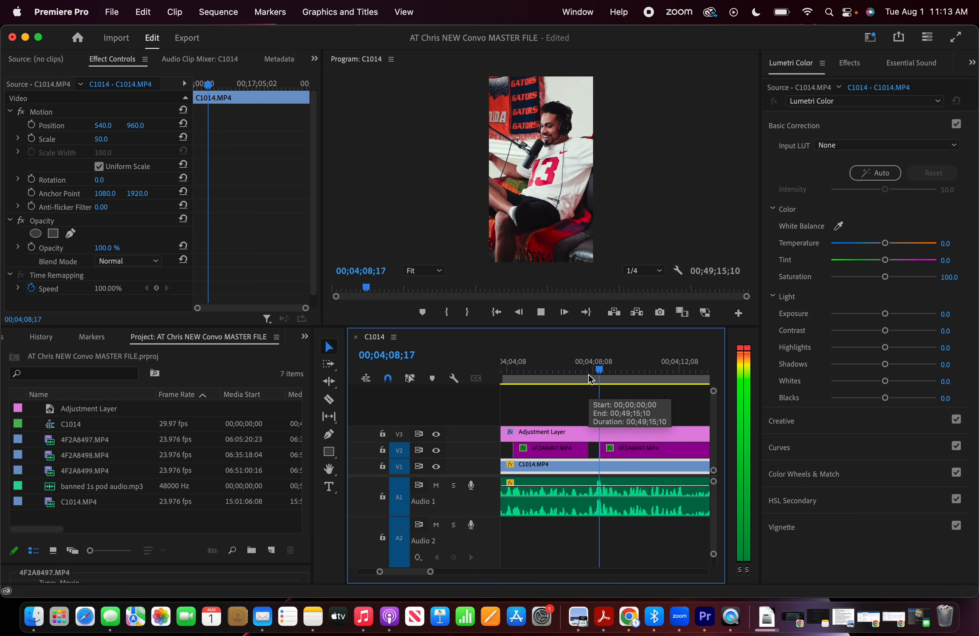
# Split 4F2A8497.MP4 at about 00;04;10 and trim the start of the remaining part to about 00;04;13
pyautogui.press('space')
pyautogui.press('c')
pyautogui.click(634, 451)
pyautogui.press('v')
pyautogui.moveTo(638, 450); pyautogui.dragTo(670, 450)
pyautogui.press('space')
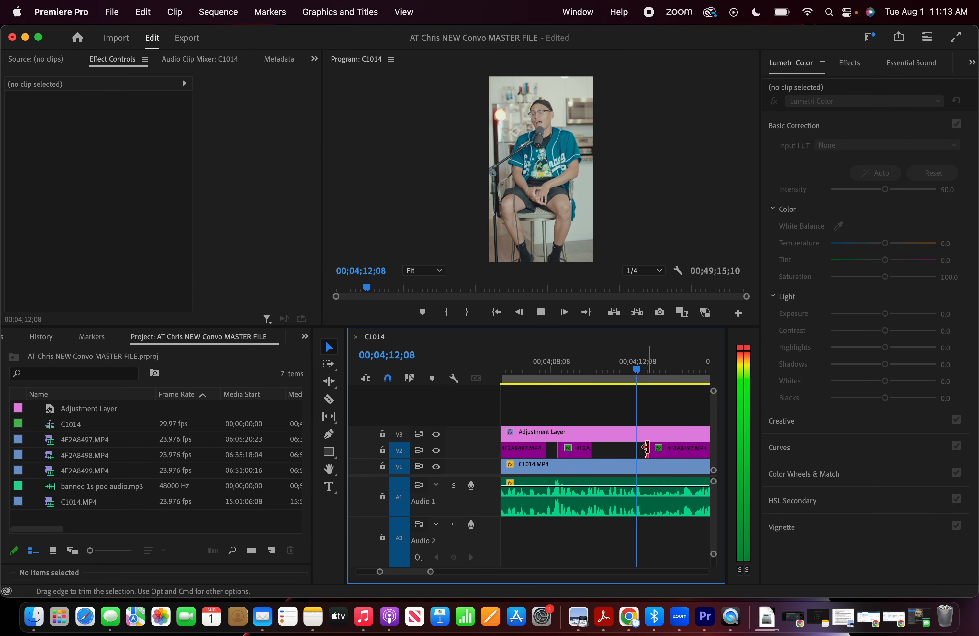
# Trim the start of the remaining 4F2A8497.MP4 clip to about 00;04;25 while the passage plays
pyautogui.hscroll(2, 649, 449)
pyautogui.click(647, 450)
pyautogui.press('Delete')
pyautogui.scroll(-2, 631, 466)
pyautogui.hscroll(-2, 666, 465)
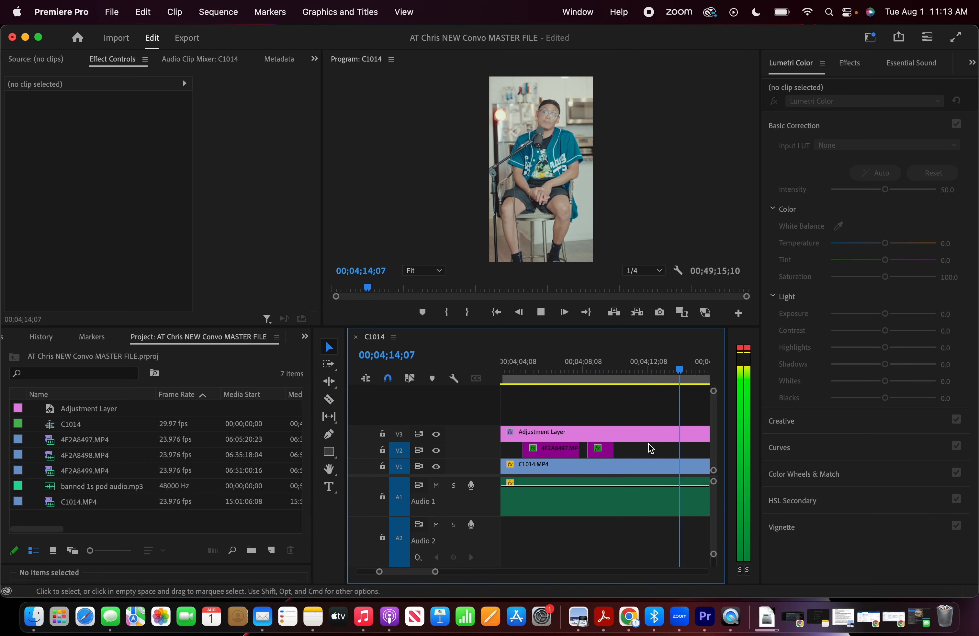
pyautogui.scroll(-2, 677, 456)
pyautogui.scroll(-1, 658, 461)
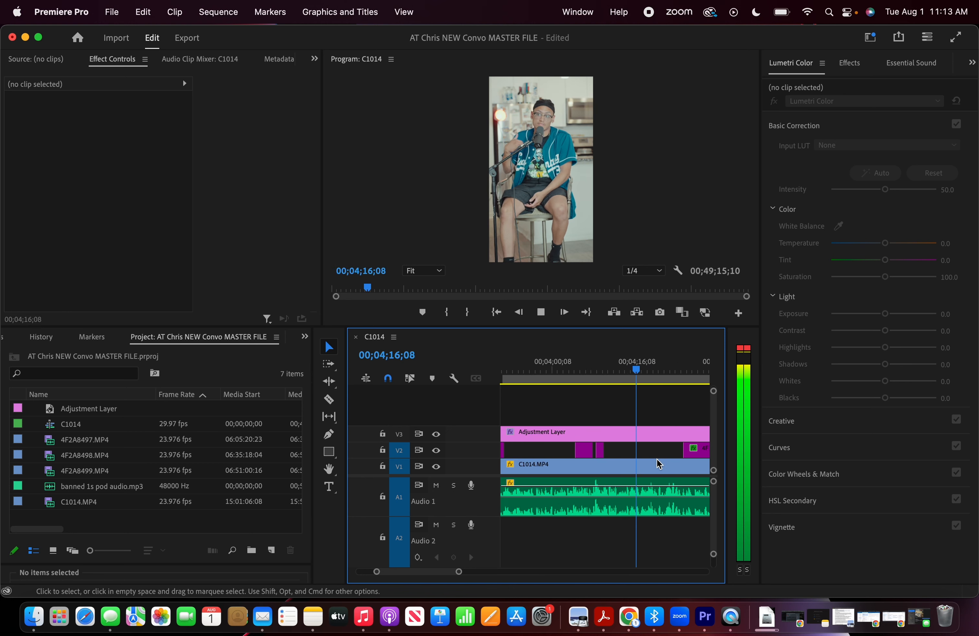
# Play on to 00;04;19;06 and extend the start of the remaining 4F2A8497.MP4 clip back to that time
pyautogui.press('space')
pyautogui.press('space')
pyautogui.hscroll(3, 652, 462)
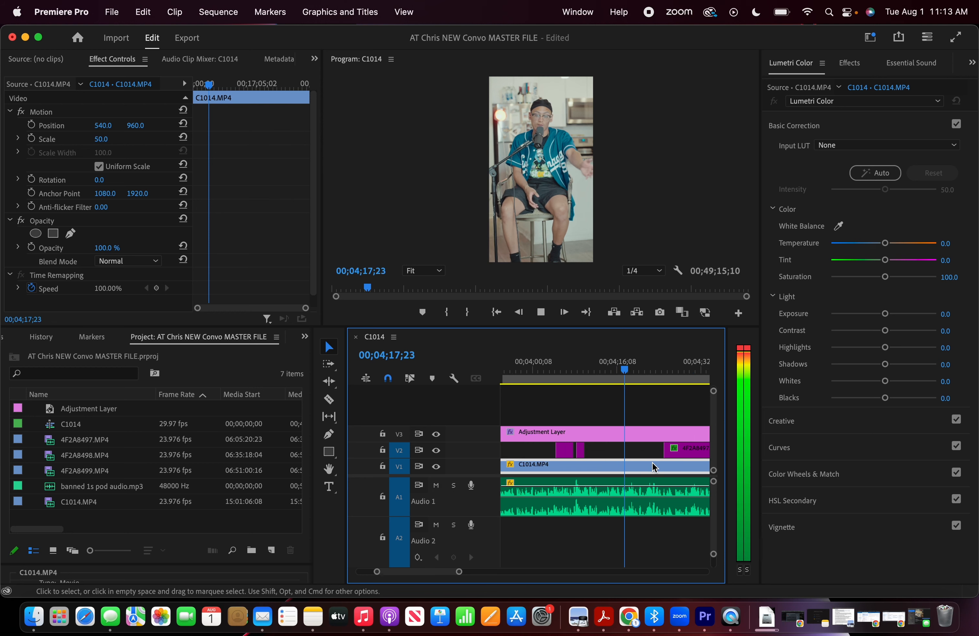
pyautogui.press('space')
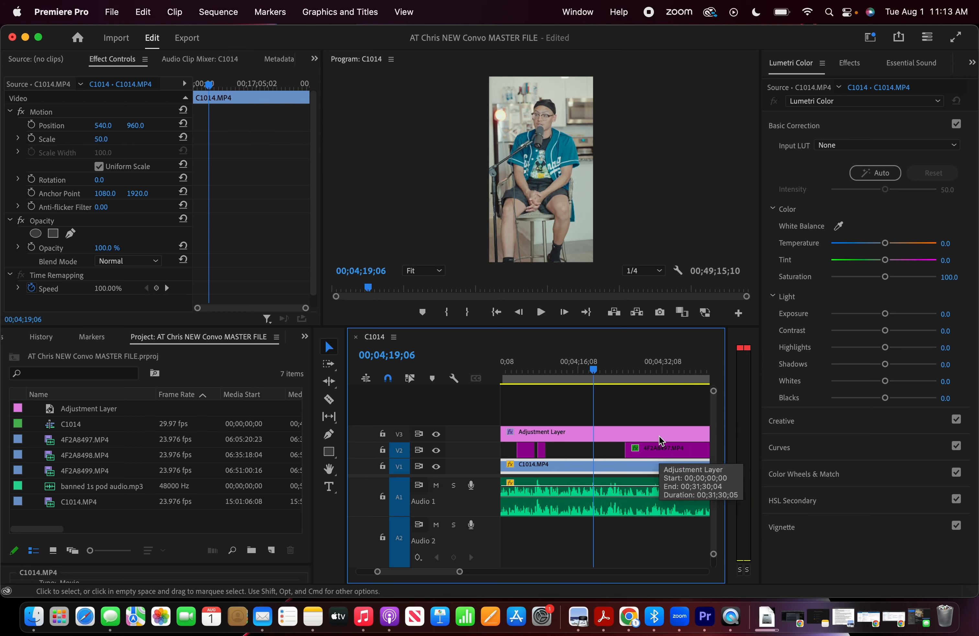
pyautogui.click(630, 450)
pyautogui.moveTo(626, 450); pyautogui.dragTo(594, 450)
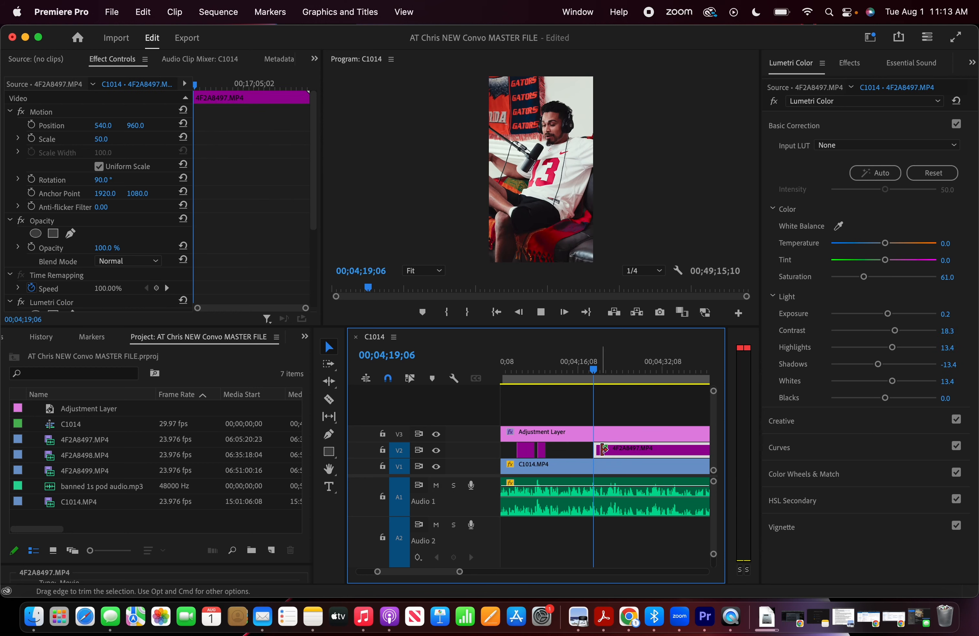
# Split 4F2A8497.MP4 at about 00;04;22, trim the start of the remaining part to about 00;04;22;17 and replay the cut
pyautogui.press('space')
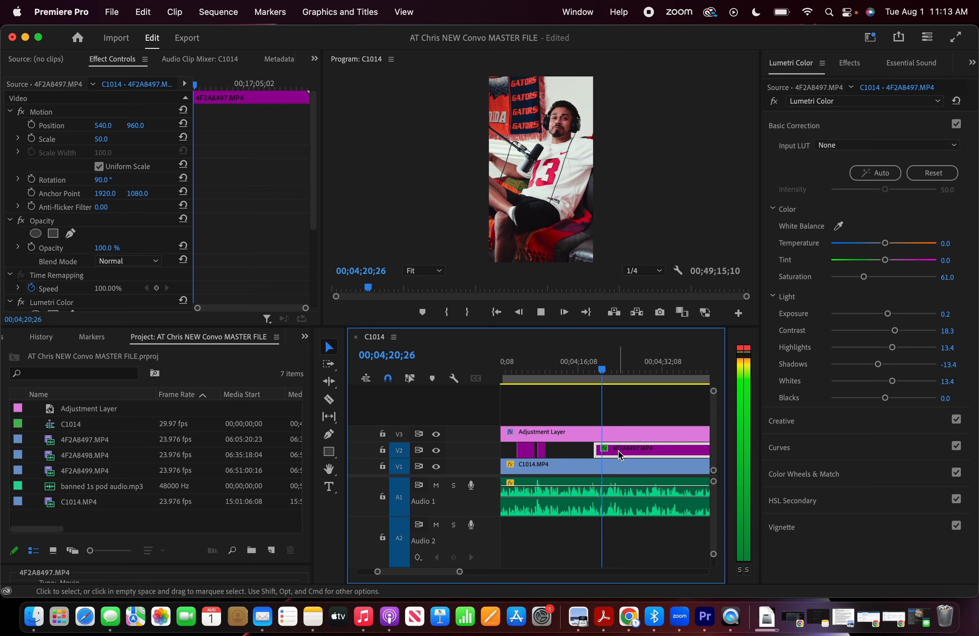
pyautogui.press('c')
pyautogui.press('space')
pyautogui.click(616, 448)
pyautogui.press('v')
pyautogui.moveTo(608, 448)
pyautogui.mouseDown()
pyautogui.moveTo(678, 445)
pyautogui.moveTo(591, 450)
pyautogui.mouseUp()
pyautogui.scroll(5, 621, 446)
pyautogui.click(569, 376)
pyautogui.press('space')
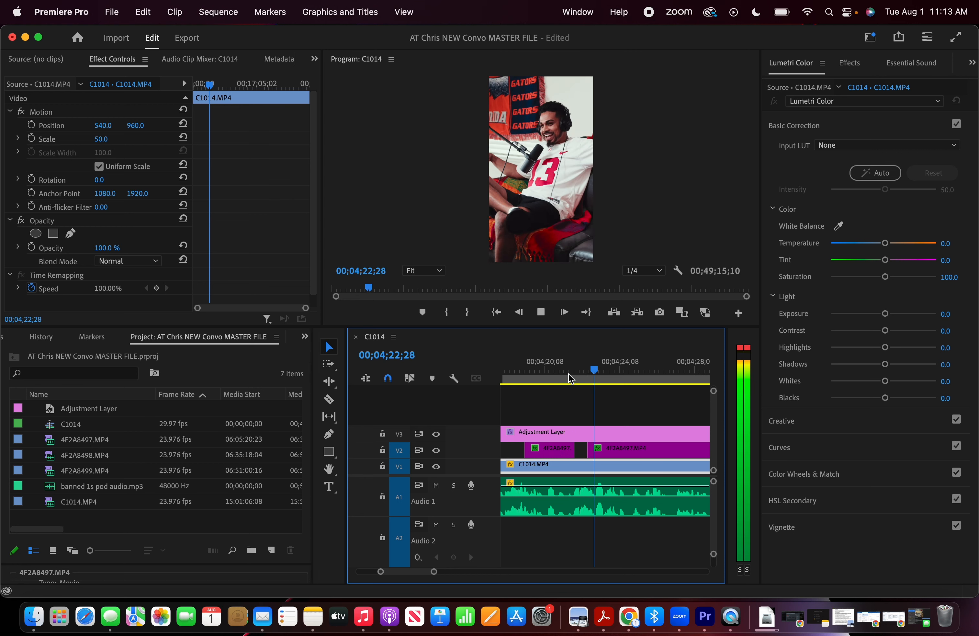
# Split 4F2A8497.MP4 at 00;04;24;05 and trim the start of the remaining part to about 00;04;28
pyautogui.press('space')
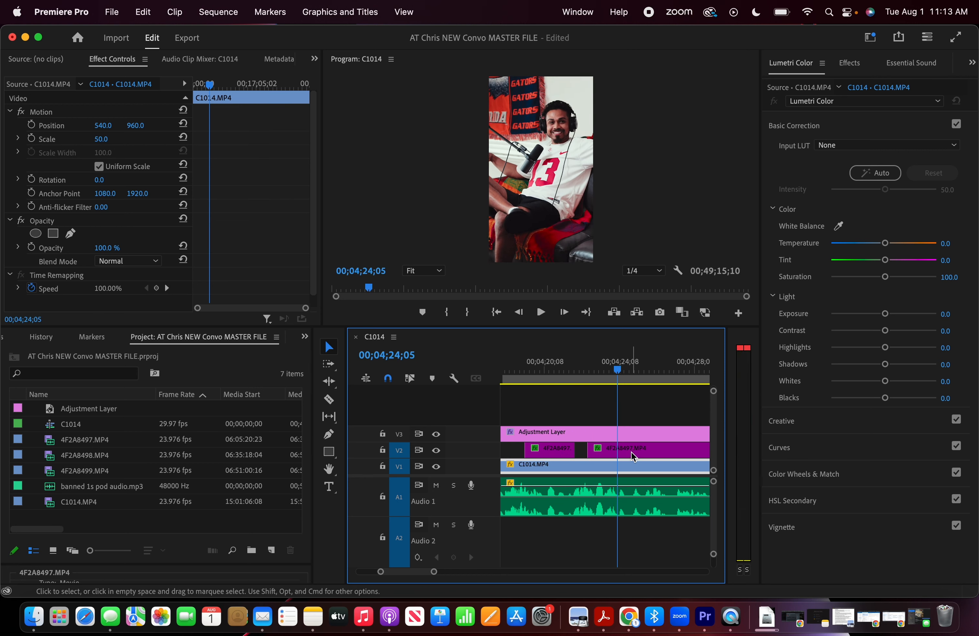
pyautogui.press('c')
pyautogui.click(618, 452)
pyautogui.press('v')
pyautogui.moveTo(620, 449); pyautogui.dragTo(687, 451)
pyautogui.press('space')
pyautogui.hscroll(1, 620, 481)
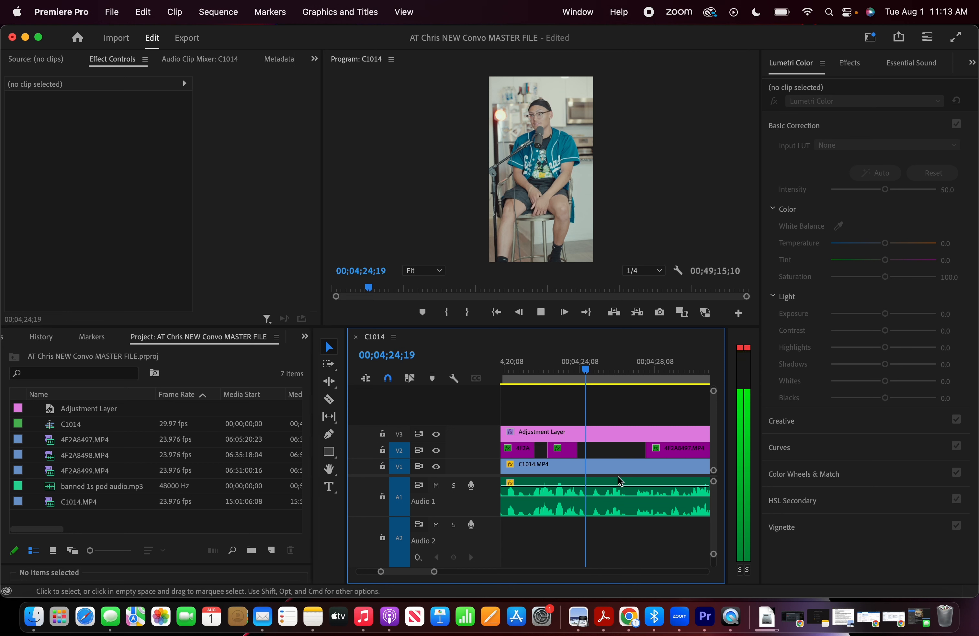
# Extend the start of the remaining 4F2A8497.MP4 clip back to about 00;04;26 and play on
pyautogui.press('space')
pyautogui.moveTo(641, 448); pyautogui.dragTo(615, 448)
pyautogui.press('space')
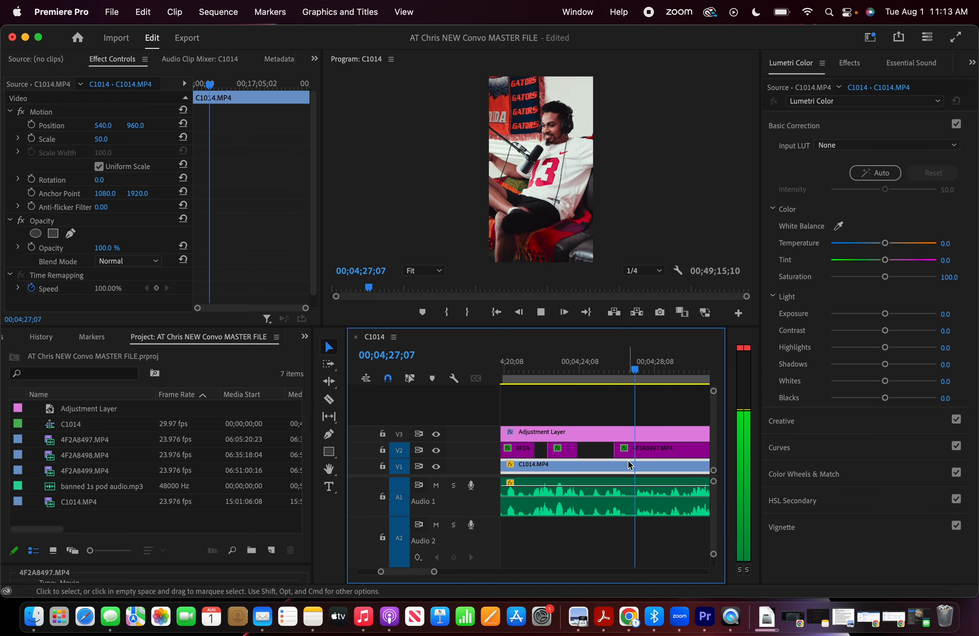
# Split 4F2A8497.MP4 at about 00;04;27, trim the start of the remaining part to about 00;04;31 and replay the cut
pyautogui.press('space')
pyautogui.press('c')
pyautogui.click(643, 448)
pyautogui.press('v')
pyautogui.hscroll(3, 655, 456)
pyautogui.moveTo(582, 450); pyautogui.dragTo(655, 449)
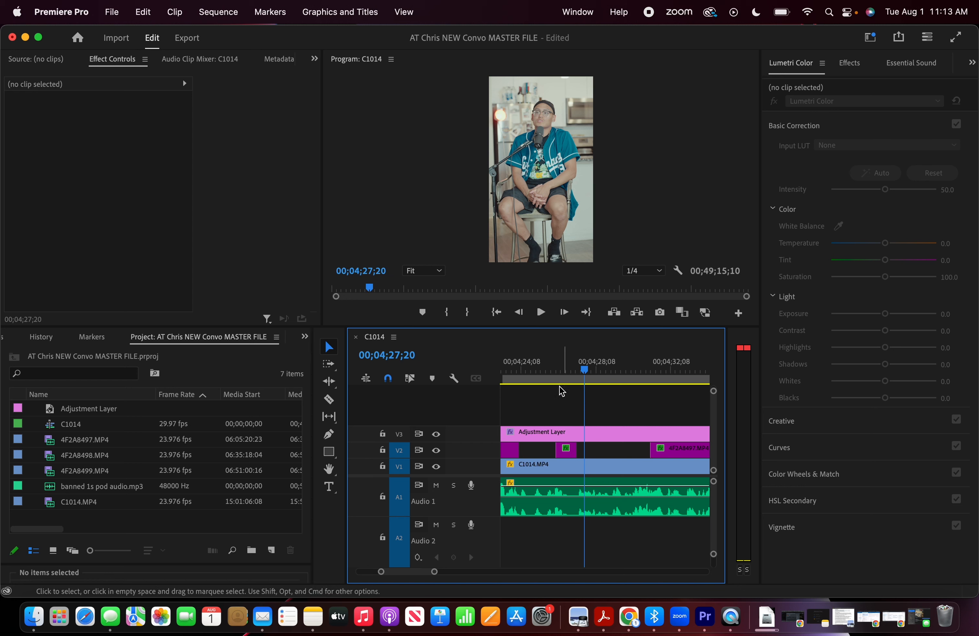
pyautogui.click(572, 363)
pyautogui.press('space')
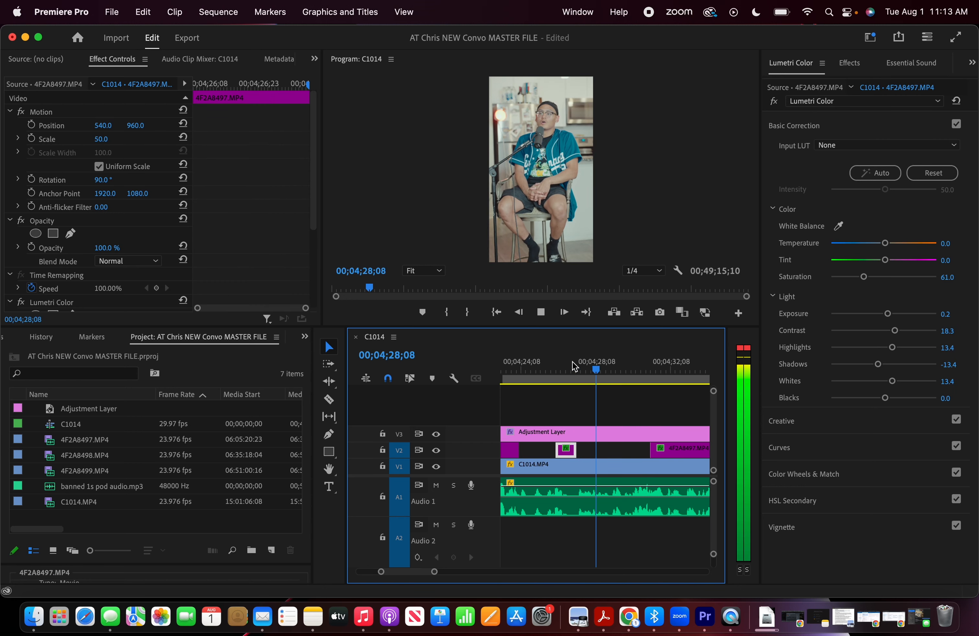
# Extend the start of the remaining 4F2A8497.MP4 clip back to 00;04;29;10 and play on
pyautogui.click(602, 463)
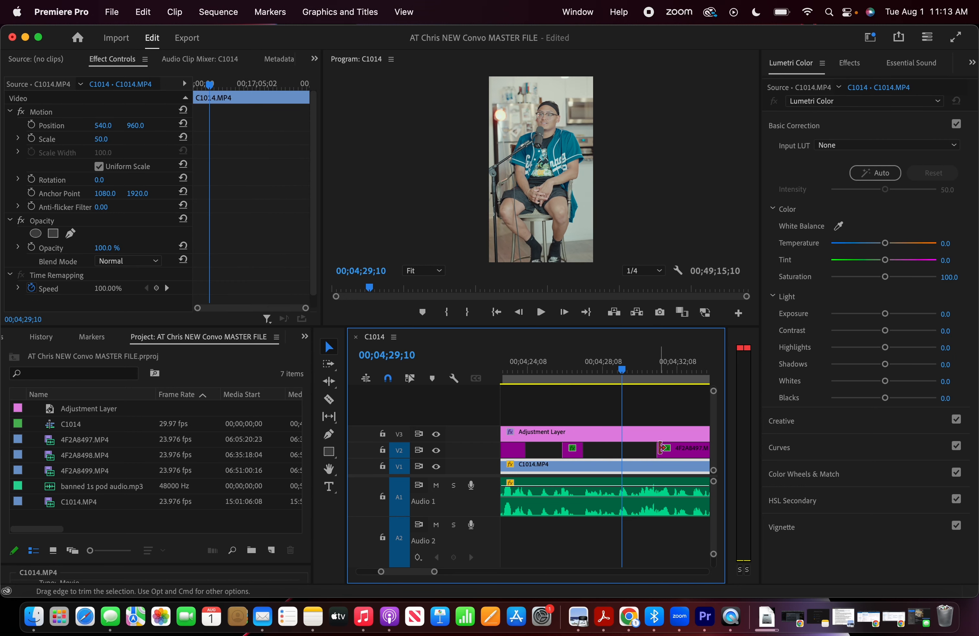
pyautogui.moveTo(656, 448); pyautogui.dragTo(630, 447)
pyautogui.press('space')
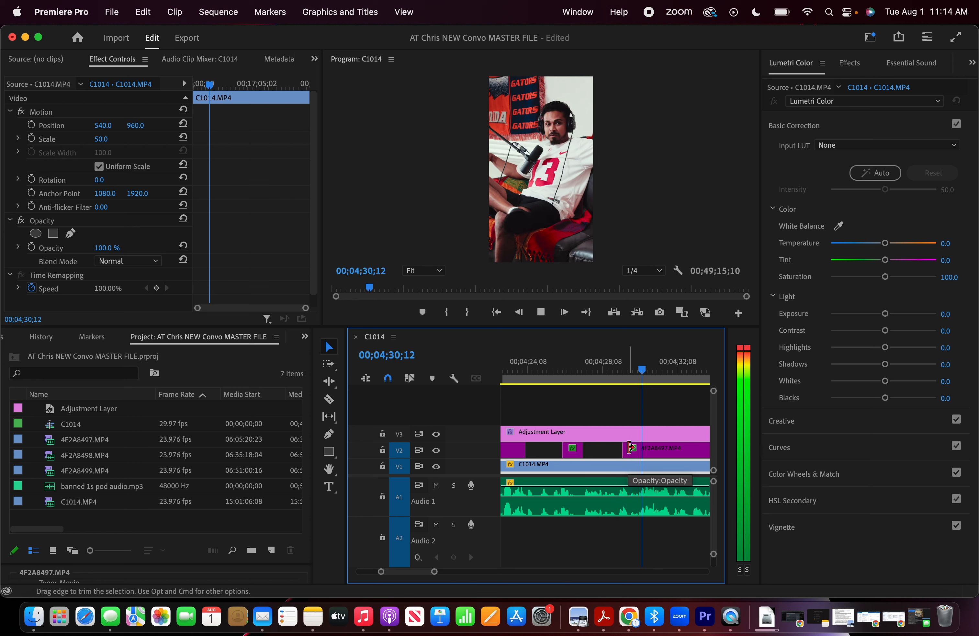
# Split 4F2A8497.MP4 at about 00;04;30;10, trim the start of the remaining part to about 00;04;30;21 and replay the cut
pyautogui.press('space')
pyautogui.press('c')
pyautogui.click(645, 448)
pyautogui.press('v')
pyautogui.moveTo(644, 448); pyautogui.dragTo(657, 449)
pyautogui.hscroll(1, 658, 449)
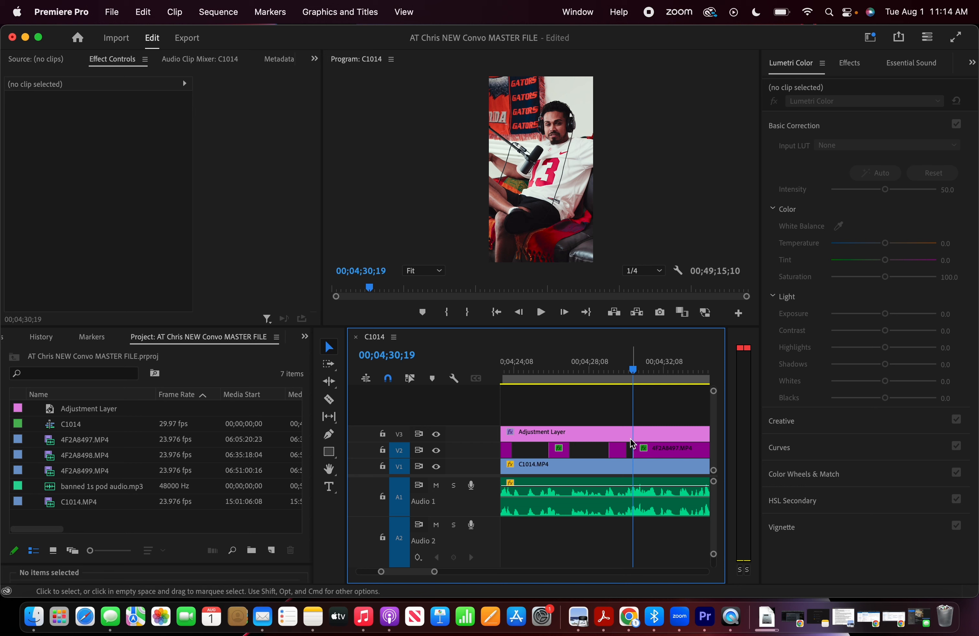
pyautogui.click(618, 367)
pyautogui.press('space')
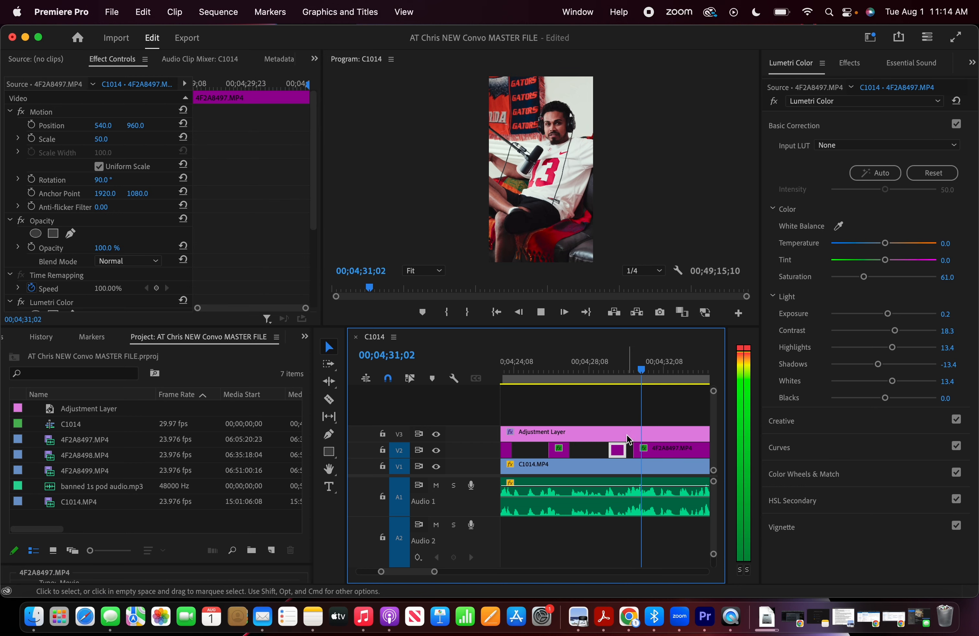
# Trim the start of the remaining 4F2A8497.MP4 part to about 00;04;34 and save the project
pyautogui.moveTo(634, 450); pyautogui.dragTo(718, 452)
pyautogui.scroll(-2, 673, 458)
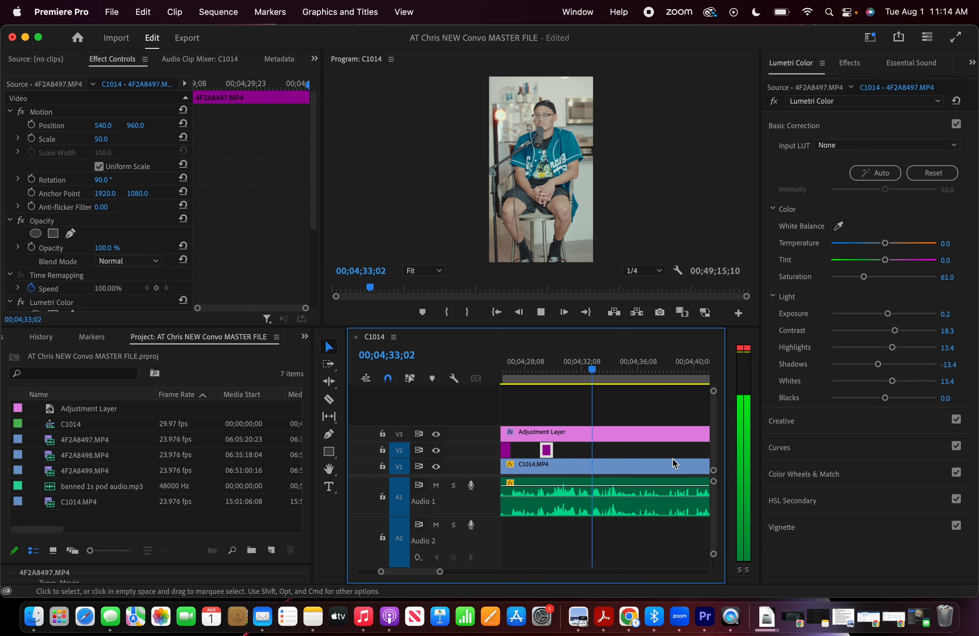
pyautogui.scroll(-2, 673, 459)
pyautogui.click(673, 460)
pyautogui.moveTo(683, 448); pyautogui.dragTo(653, 449)
pyautogui.press('space')
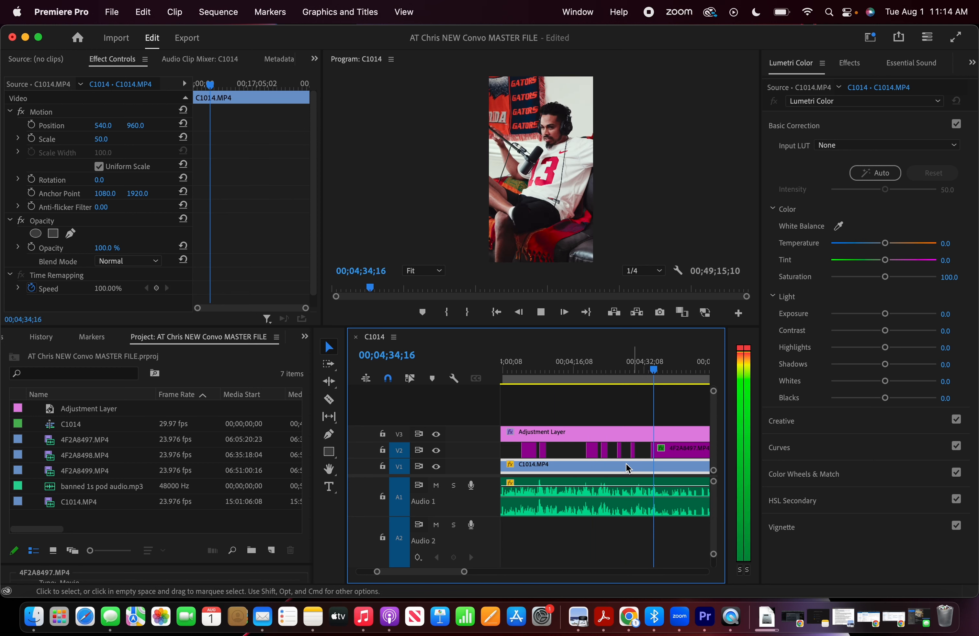
pyautogui.press('super+s')
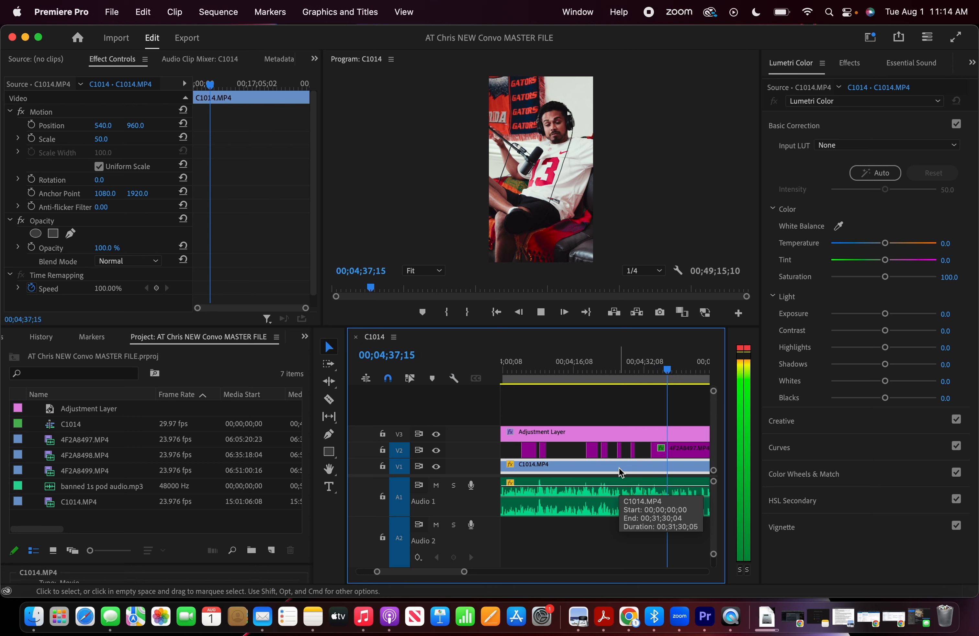
# Play on to about 00;04;50 and replay from about 00;04;47 to locate the next speaker change
pyautogui.scroll(-4, 652, 519)
pyautogui.scroll(4, 668, 455)
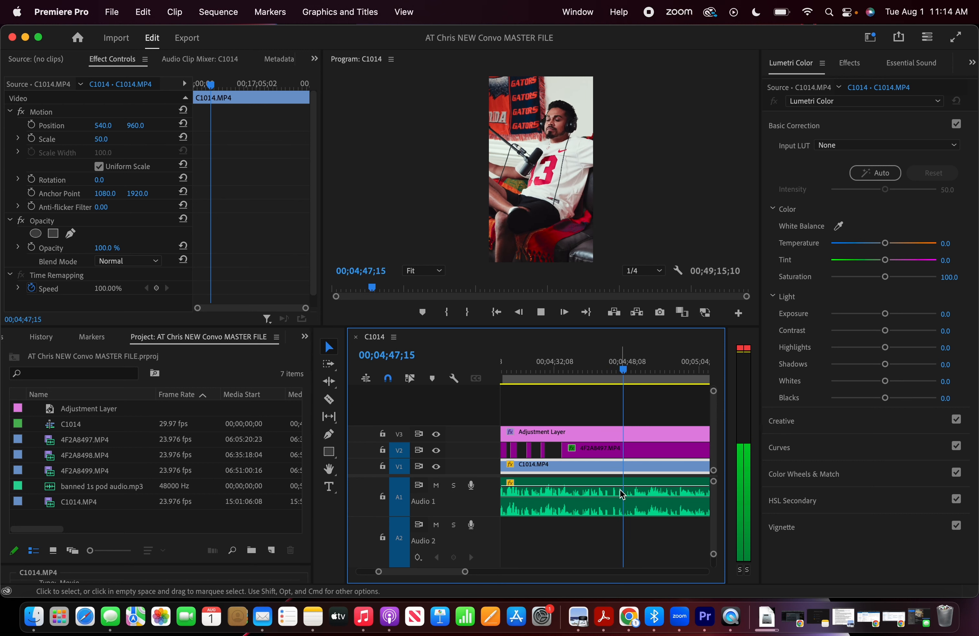
pyautogui.press('-')
pyautogui.press('-')
pyautogui.press('-')
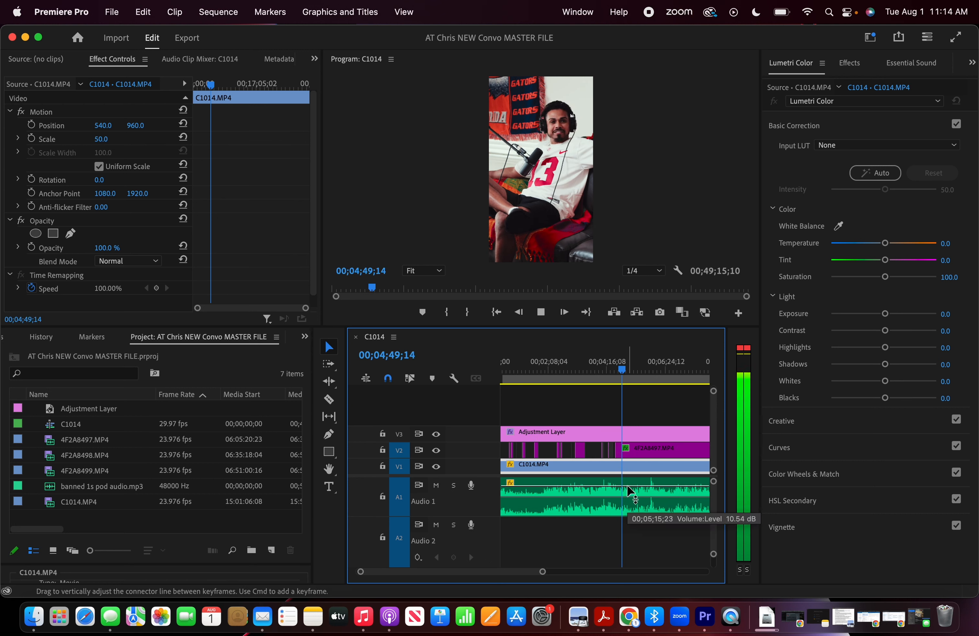
pyautogui.press('space')
pyautogui.press('space')
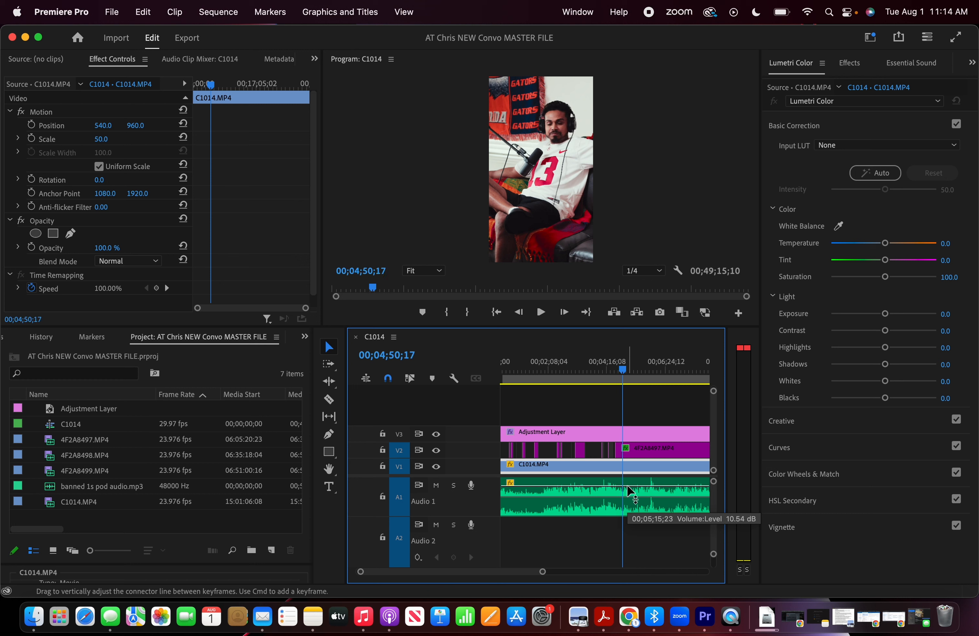
pyautogui.press('=')
pyautogui.press('=')
pyautogui.press('=')
pyautogui.click(595, 372)
pyautogui.press('space')
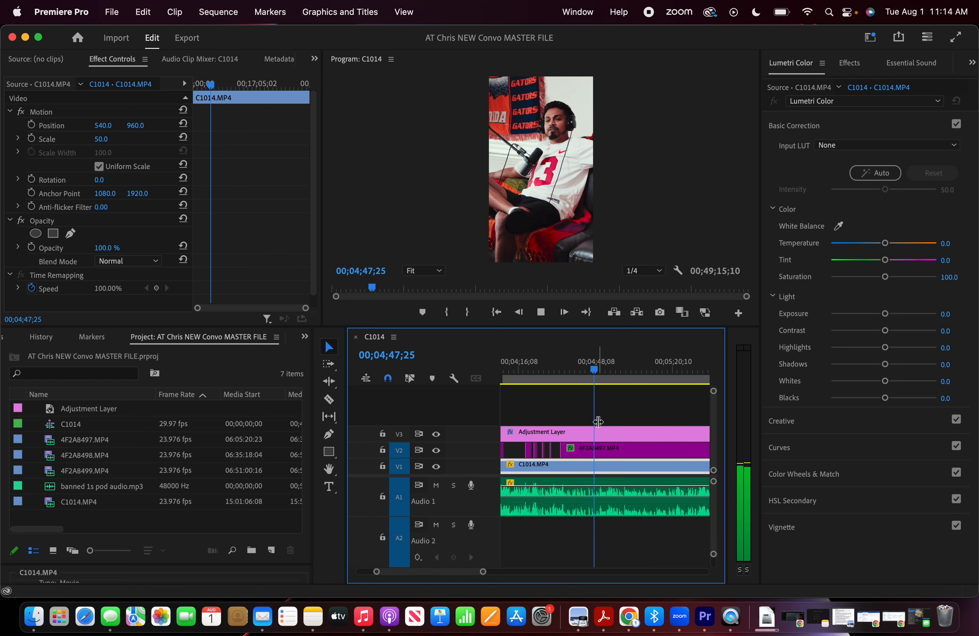
# Split 4F2A8497.MP4 at about 00;04;50, trim the start of the remaining part to about 00;05;11 and play on
pyautogui.press('c')
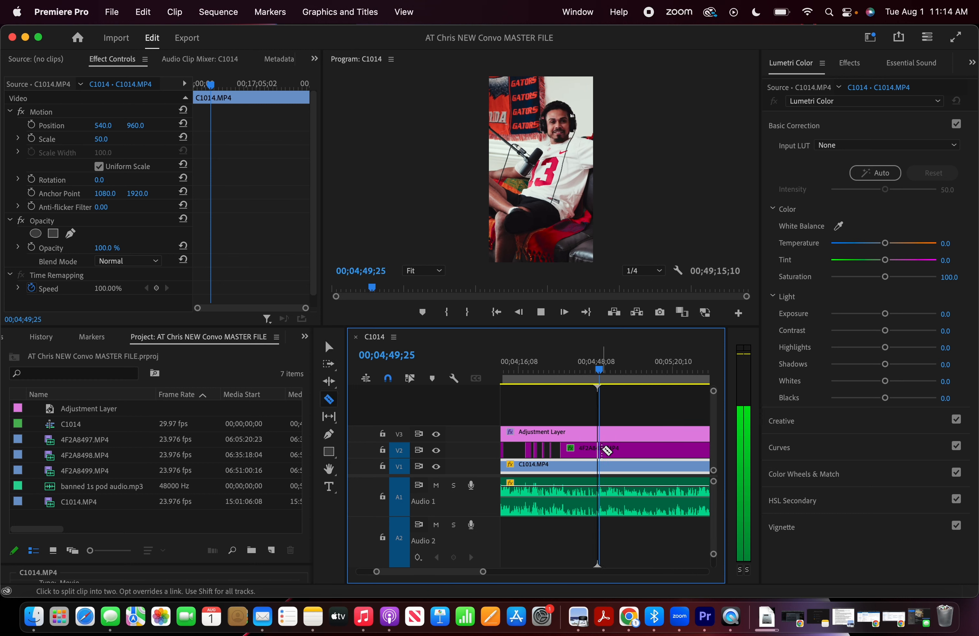
pyautogui.press('space')
pyautogui.click(601, 449)
pyautogui.press('v')
pyautogui.moveTo(602, 449); pyautogui.dragTo(654, 447)
pyautogui.press('space')
# Lower the volume level of banned 1s pod audio.mp3 on A1 to 3.9 dB and replay from about 00;04;51
pyautogui.click(616, 488)
pyautogui.moveTo(616, 487); pyautogui.dragTo(617, 492)
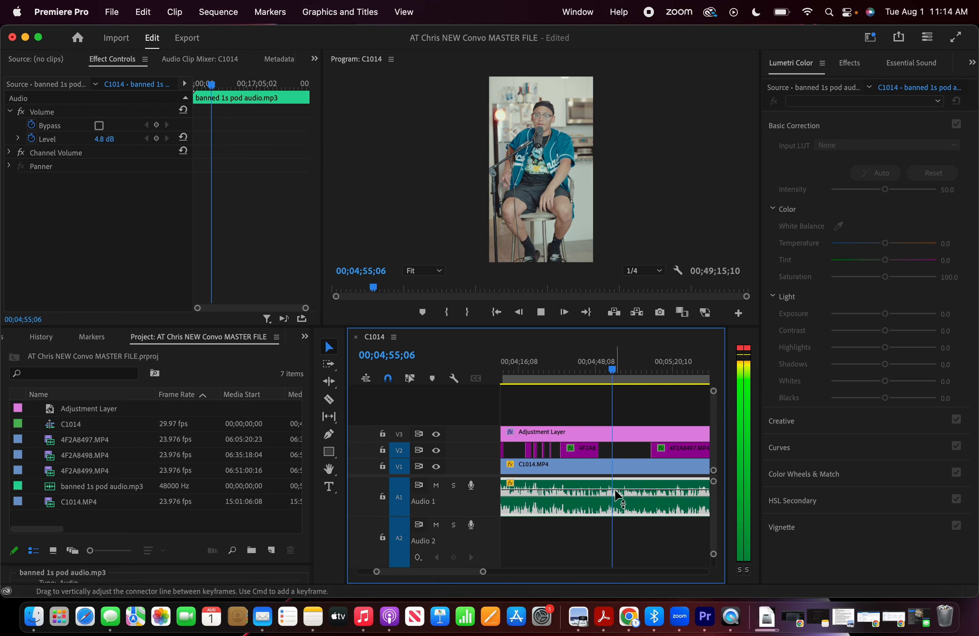
pyautogui.moveTo(615, 492); pyautogui.dragTo(616, 497)
pyautogui.click(601, 366)
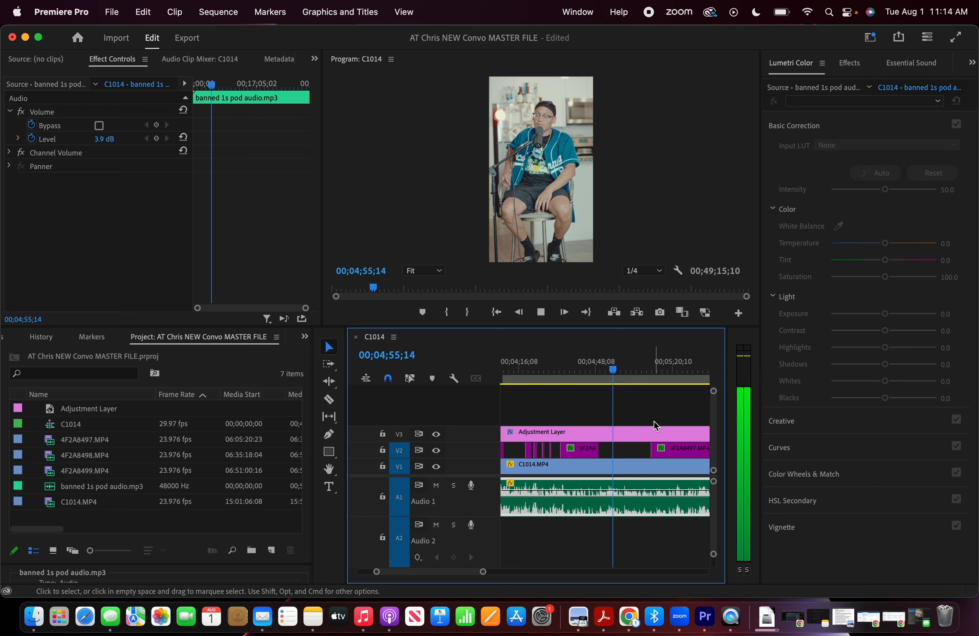
# Extend the start of the remaining 4F2A8497.MP4 clip back to about 00;04;55;16 and play on
pyautogui.press('space')
pyautogui.moveTo(656, 450); pyautogui.dragTo(623, 450)
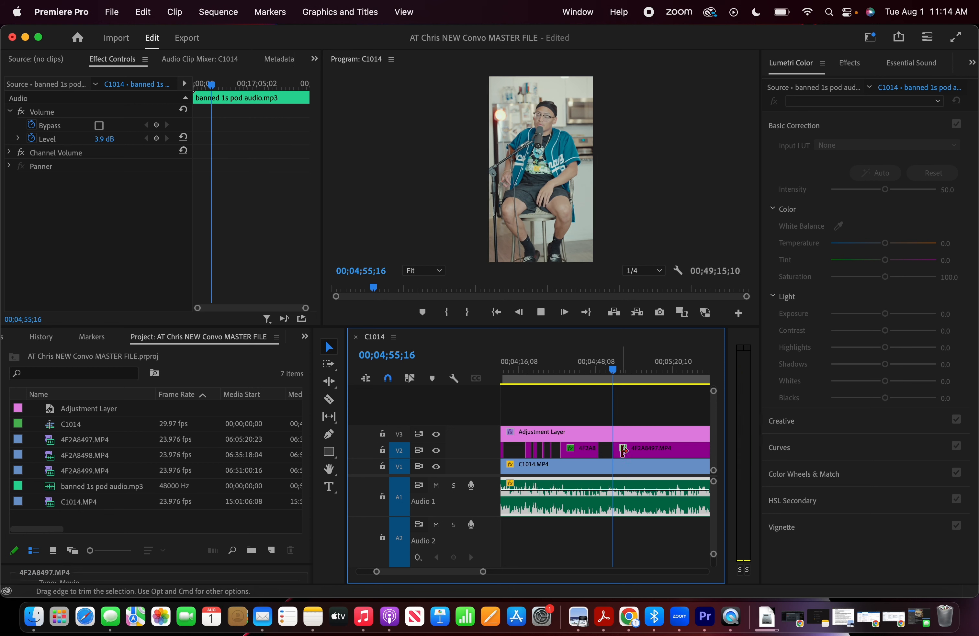
pyautogui.press('space')
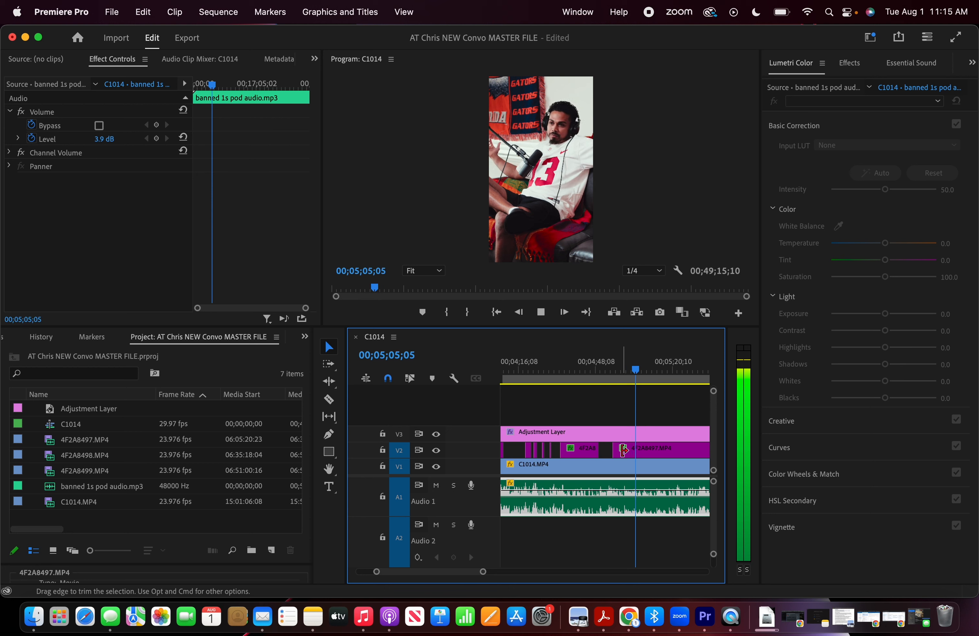
# Split 4F2A8497.MP4 at about 00;05;31;07, trim the start of the remaining part to 00;05;32;09 and play on
pyautogui.scroll(-5, 647, 504)
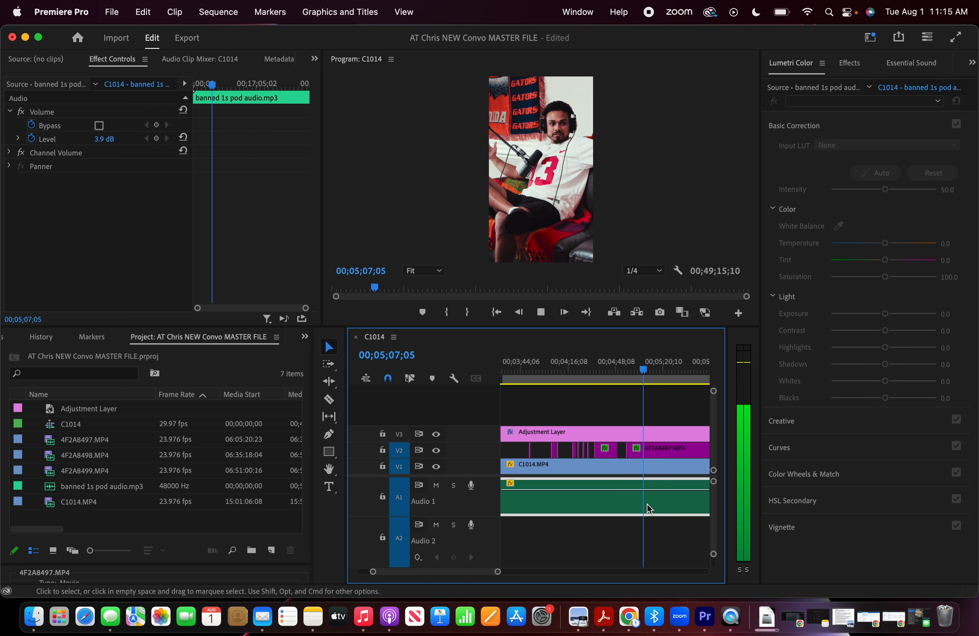
pyautogui.press('c')
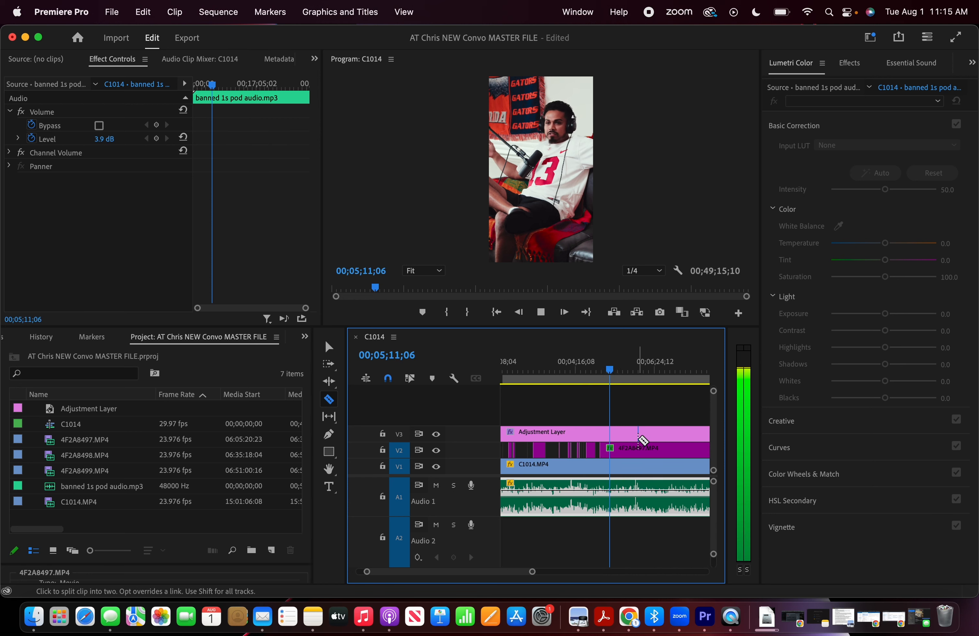
pyautogui.scroll(5, 623, 442)
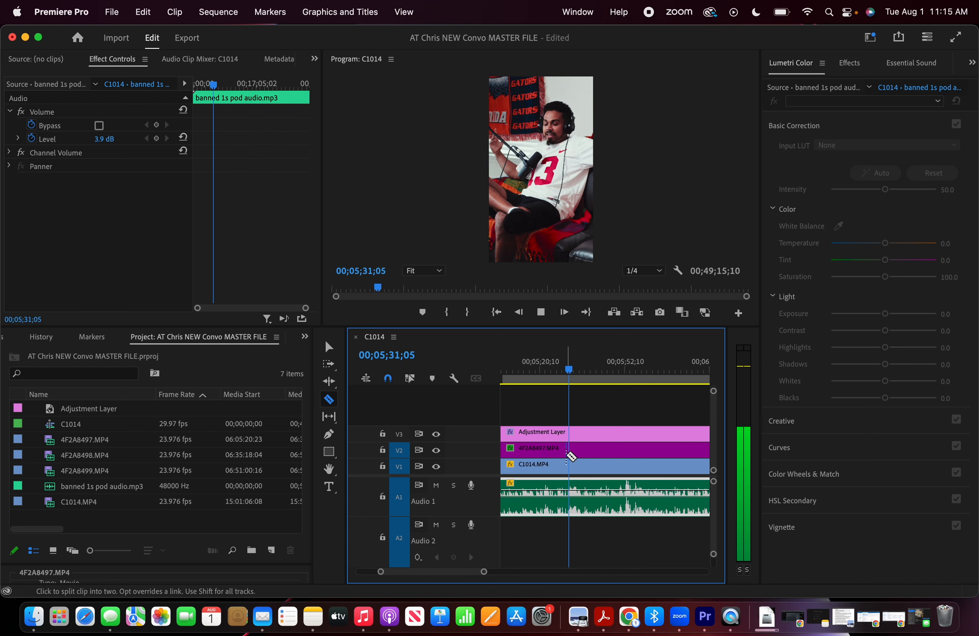
pyautogui.press('=')
pyautogui.click(580, 359)
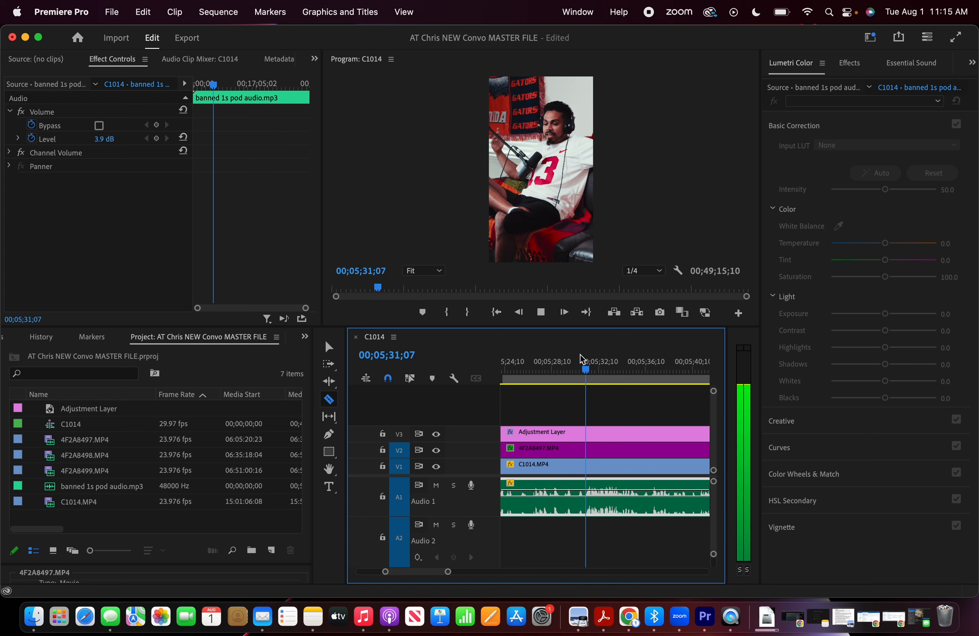
pyautogui.click(592, 448)
pyautogui.press('v')
pyautogui.moveTo(588, 448); pyautogui.dragTo(608, 448)
pyautogui.press('space')
pyautogui.press('space')
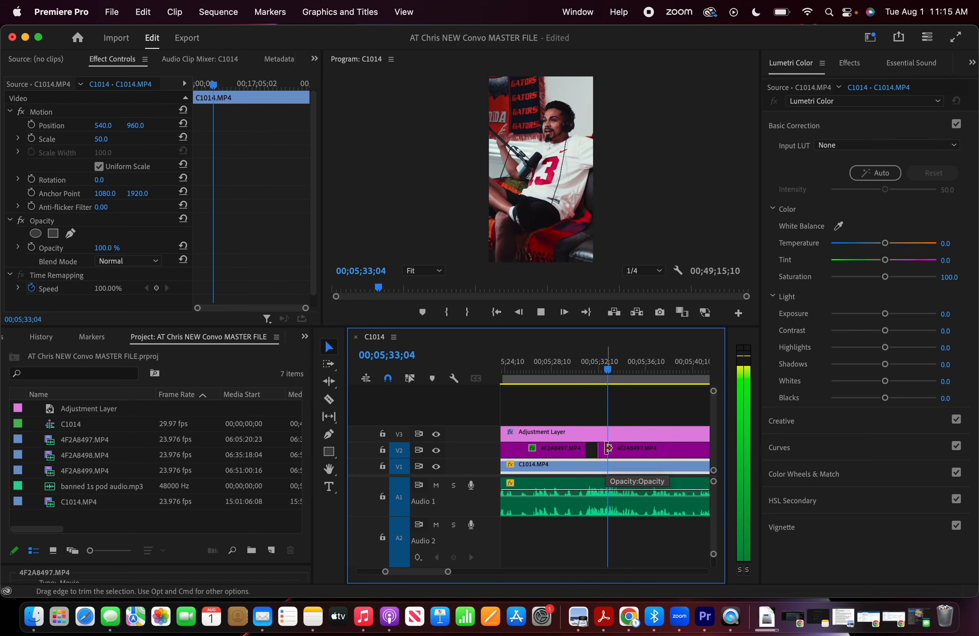
# Play the sequence on to about 00;05;51 to locate the next speaker change
pyautogui.press('-')
pyautogui.press('-')
pyautogui.press('-')
pyautogui.press('=')
pyautogui.press('=')
pyautogui.press('=')
pyautogui.press('c')
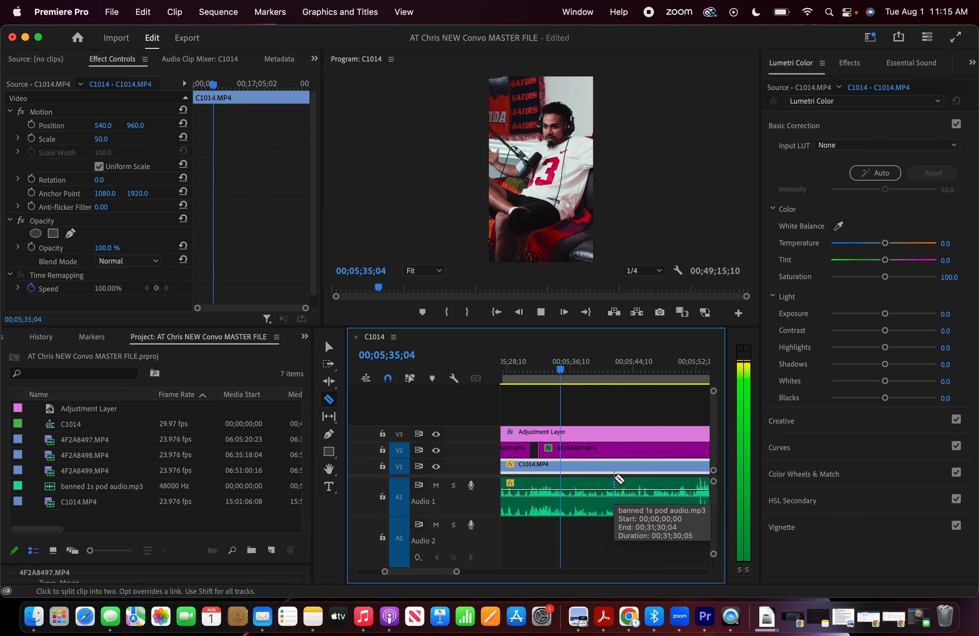
pyautogui.press('space')
pyautogui.press('space')
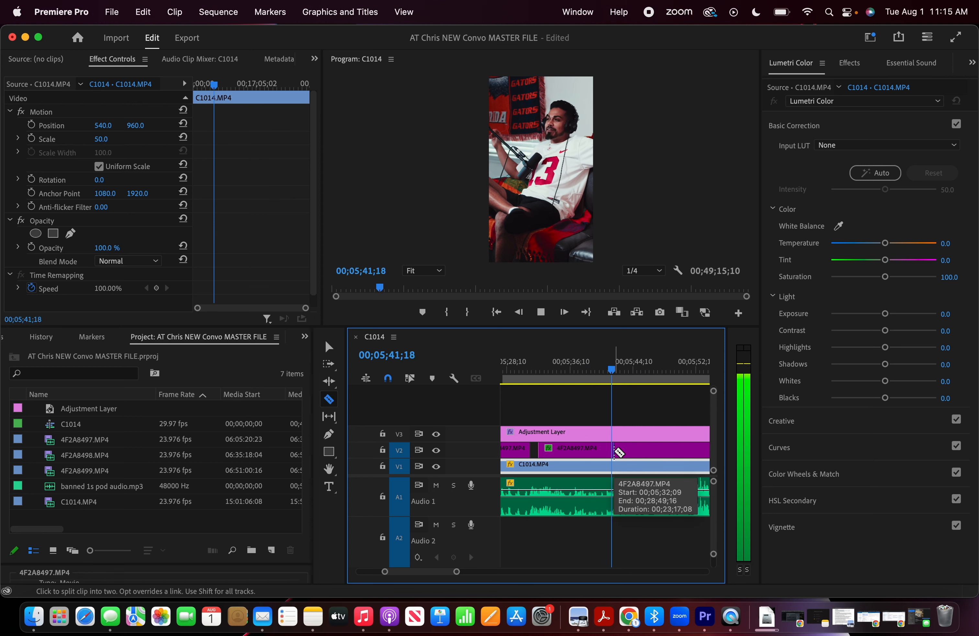
pyautogui.click(614, 451)
pyautogui.scroll(-4, 605, 475)
pyautogui.scroll(-4, 603, 462)
pyautogui.scroll(3, 604, 465)
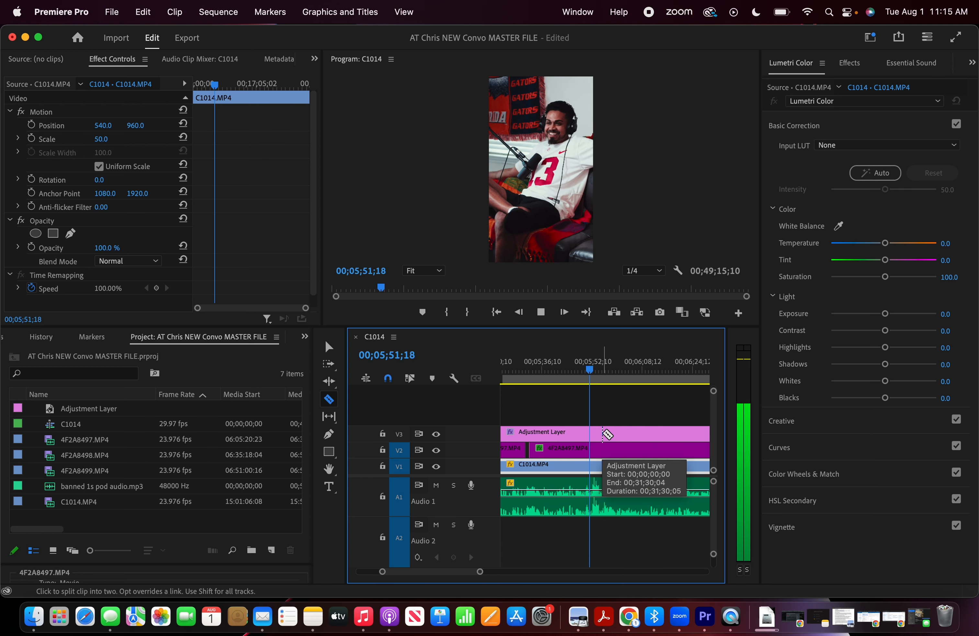
# Split 4F2A8497.MP4 at about 00;05;52;12, trim the start of the remaining part to about 00;05;54 and play on
pyautogui.press('space')
pyautogui.click(591, 447)
pyautogui.press('v')
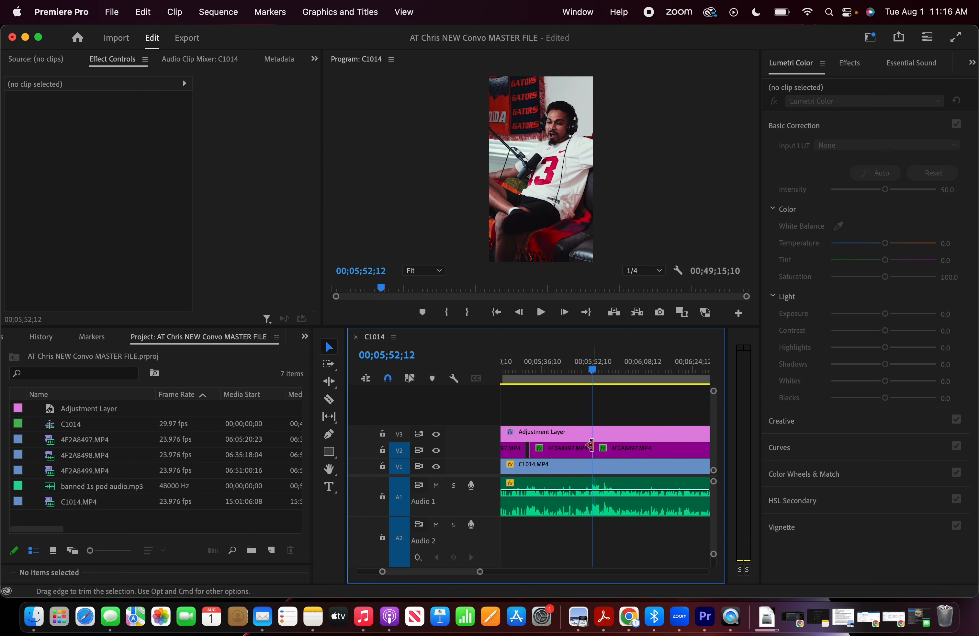
pyautogui.press('space')
pyautogui.moveTo(596, 448)
pyautogui.mouseDown()
pyautogui.moveTo(671, 446)
pyautogui.moveTo(598, 445)
pyautogui.mouseUp()
pyautogui.press('=')
pyautogui.press('space')
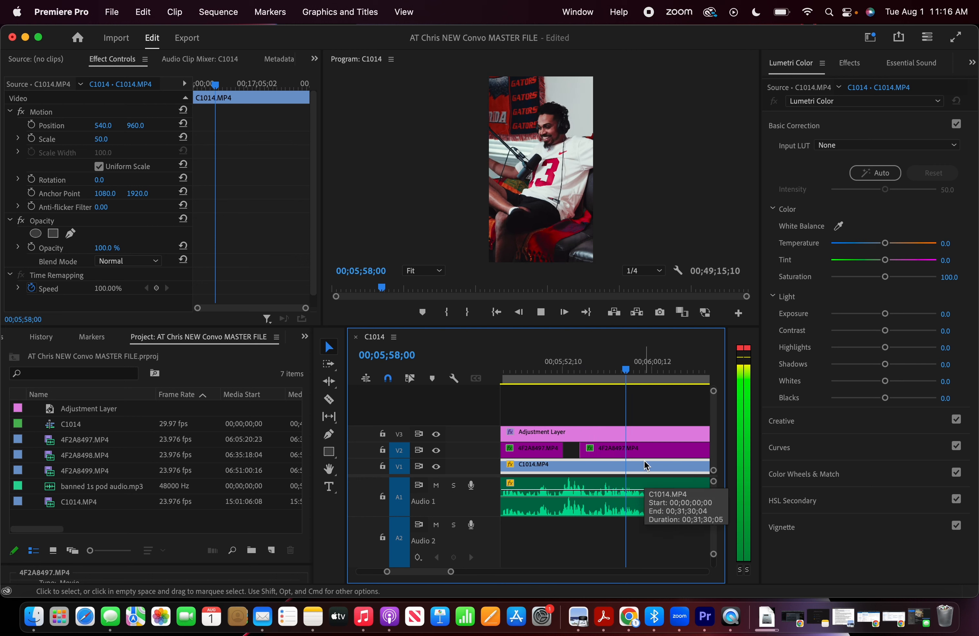
# Split 4F2A8497.MP4 at about 00;05;57;15, trim the start of the remaining part to about 00;06;11 and play on
pyautogui.press('space')
pyautogui.click(615, 365)
pyautogui.press('space')
pyautogui.press('space')
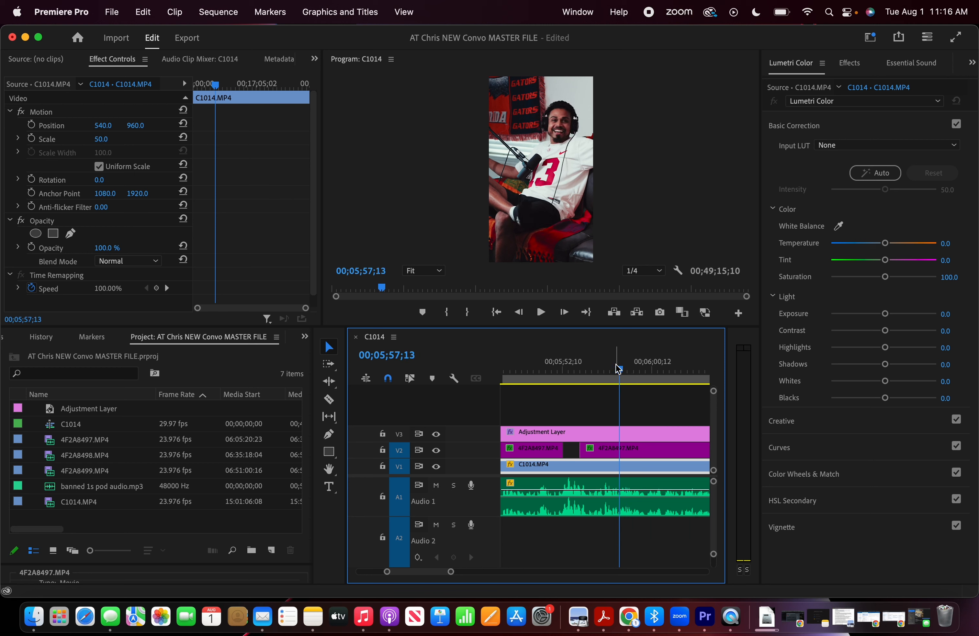
pyautogui.press('c')
pyautogui.click(625, 450)
pyautogui.press('v')
pyautogui.click(651, 449)
pyautogui.press('Delete')
pyautogui.press('space')
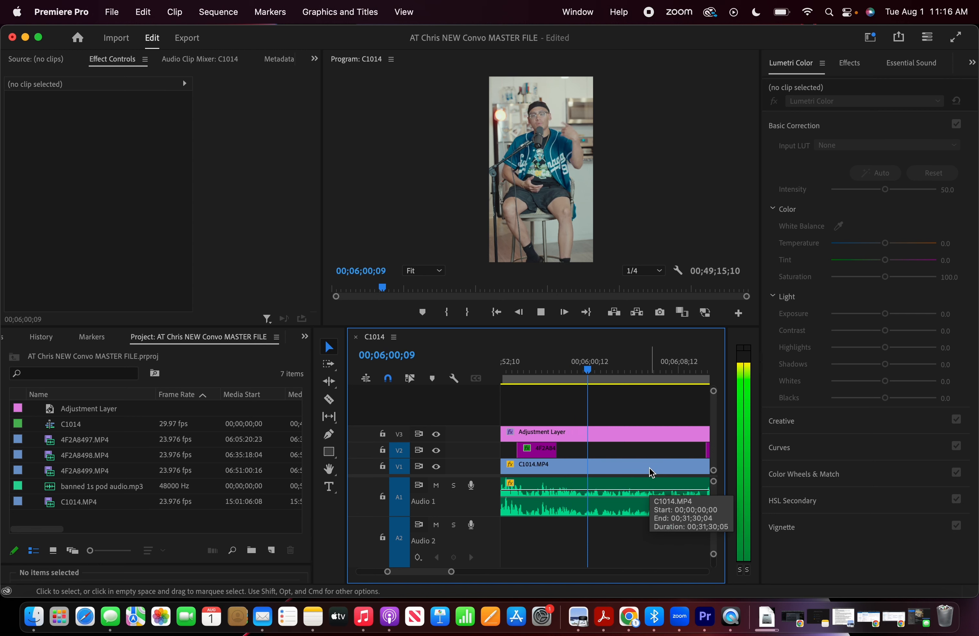
# Extend the start of the remaining 4F2A8497.MP4 clip back to about 00;06;03;06 and replay the cut
pyautogui.scroll(-3, 647, 475)
pyautogui.scroll(-4, 647, 475)
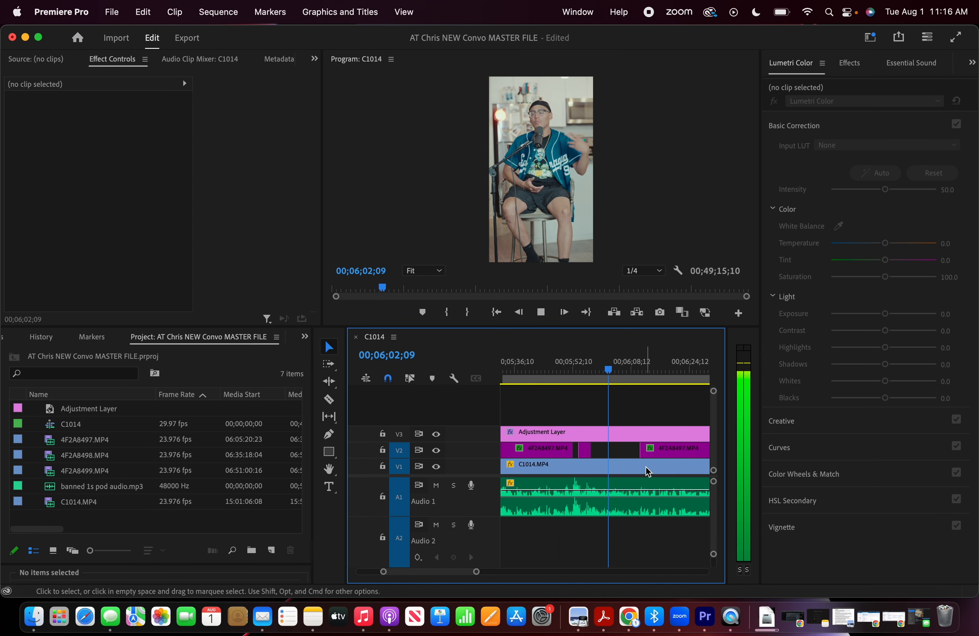
pyautogui.press('space')
pyautogui.moveTo(637, 451); pyautogui.dragTo(611, 450)
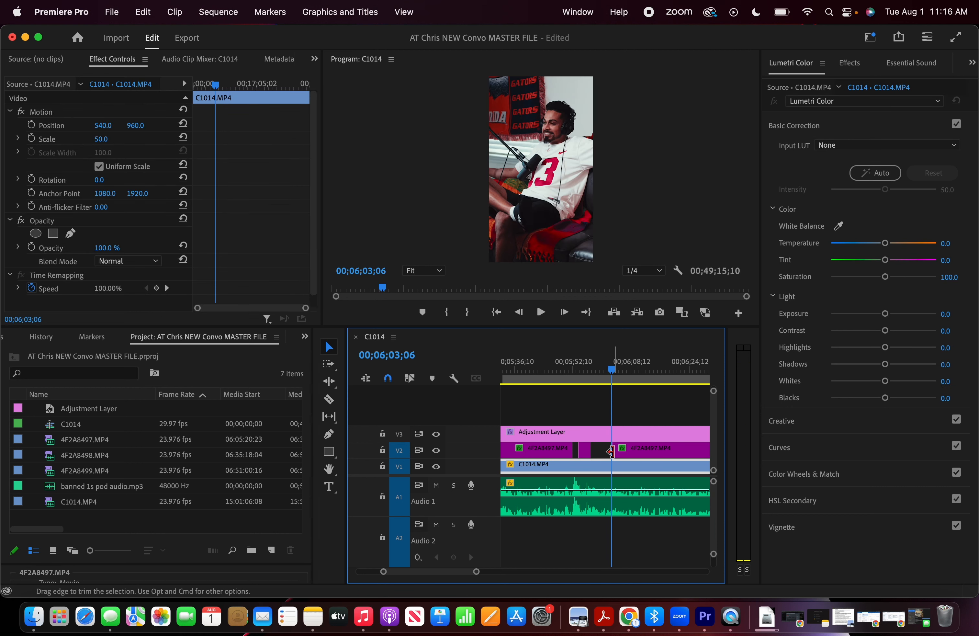
pyautogui.press('=')
pyautogui.press('=')
pyautogui.click(584, 362)
pyautogui.press('space')
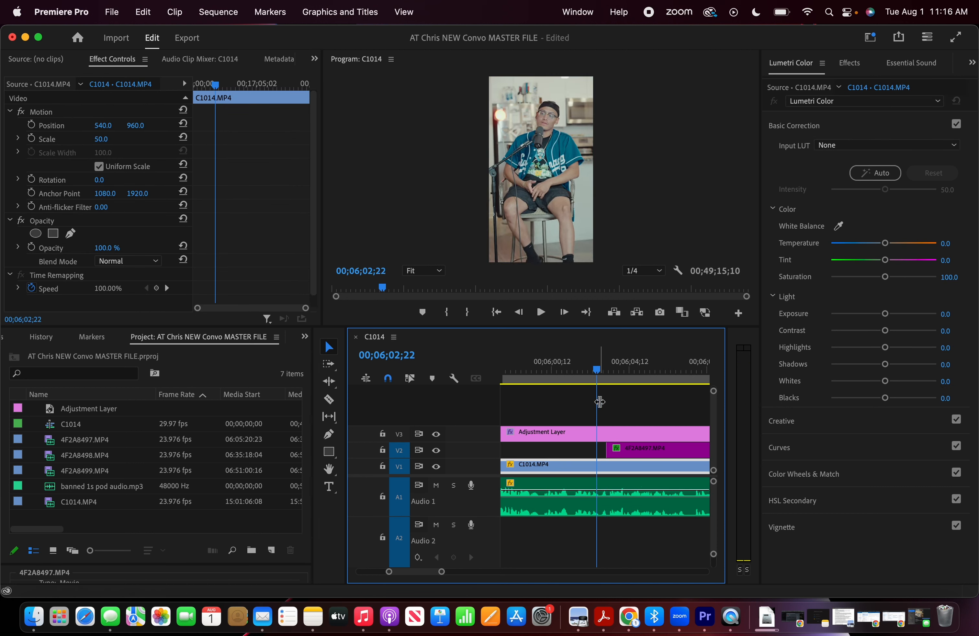
# Fine-tune the start of the remaining 4F2A8497.MP4 clip to about 00;06;02;28 and replay the cut
pyautogui.moveTo(606, 447); pyautogui.dragTo(604, 445)
pyautogui.press('space')
pyautogui.press('=')
pyautogui.moveTo(601, 447)
pyautogui.mouseDown()
pyautogui.moveTo(621, 448)
pyautogui.moveTo(609, 448)
pyautogui.mouseUp()
pyautogui.click(562, 364)
pyautogui.press('space')
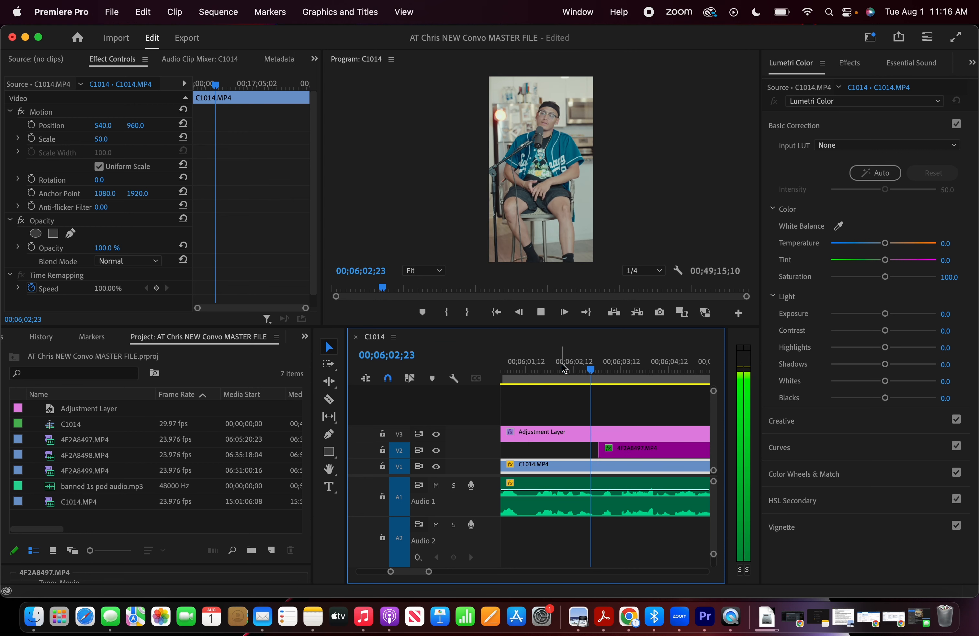
# Split 4F2A8497.MP4 at about 00;06;03;11, trim the start of the remaining part to about 00;06;06;22 and play on
pyautogui.press('space')
pyautogui.click(606, 369)
pyautogui.press('space')
pyautogui.press('space')
pyautogui.press('c')
pyautogui.click(620, 450)
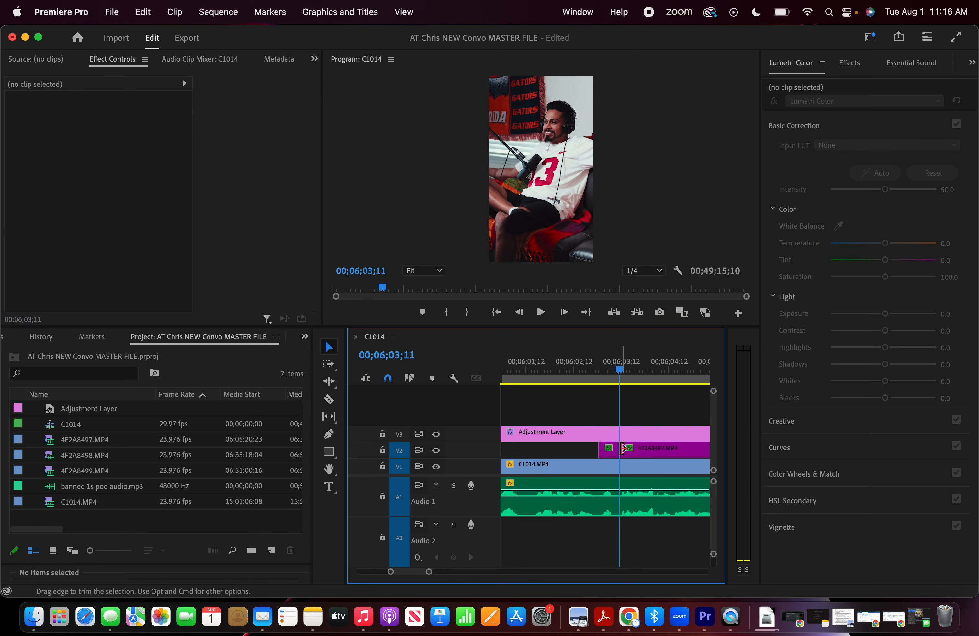
pyautogui.moveTo(623, 449); pyautogui.dragTo(712, 450)
pyautogui.scroll(-3, 610, 464)
pyautogui.press('space')
pyautogui.scroll(-3, 584, 472)
pyautogui.hscroll(2, 614, 465)
pyautogui.hscroll(1, 618, 459)
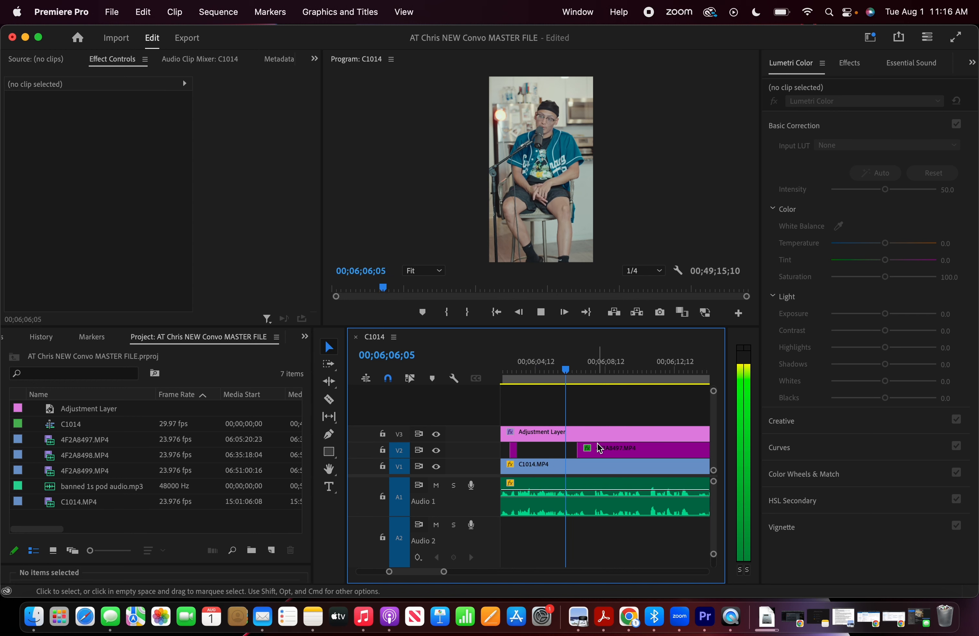
# Extend the start of the remaining 4F2A8497.MP4 clip back to about 00;06;06;14 and play on
pyautogui.press('space')
pyautogui.moveTo(580, 447); pyautogui.dragTo(573, 448)
pyautogui.press('space')
pyautogui.press('c')
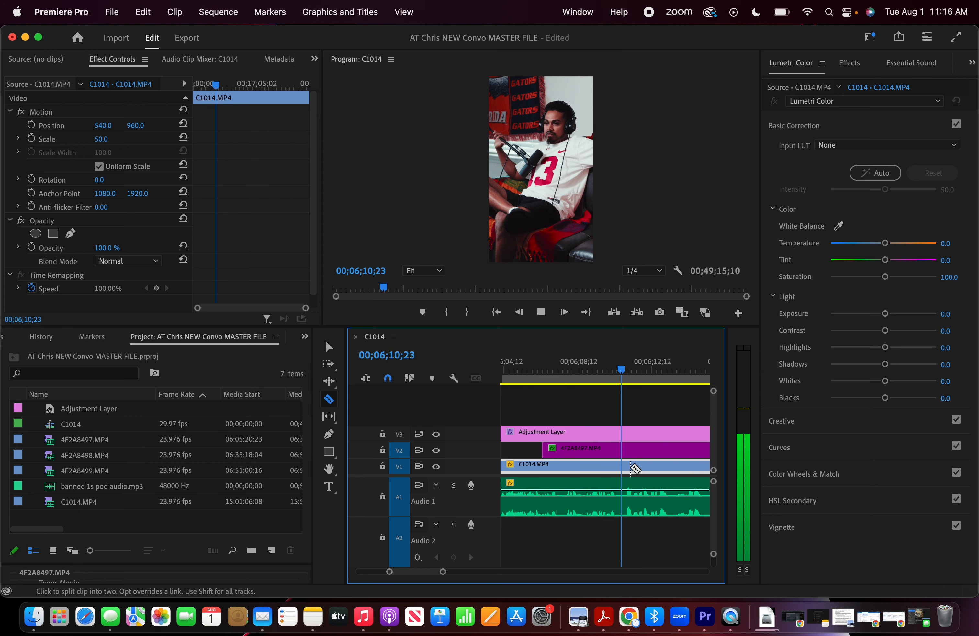
# Play on, split 4F2A8497.MP4 at about 00;06;35;21 and trim the start of the remaining part to about 00;06;48;16
pyautogui.press('-')
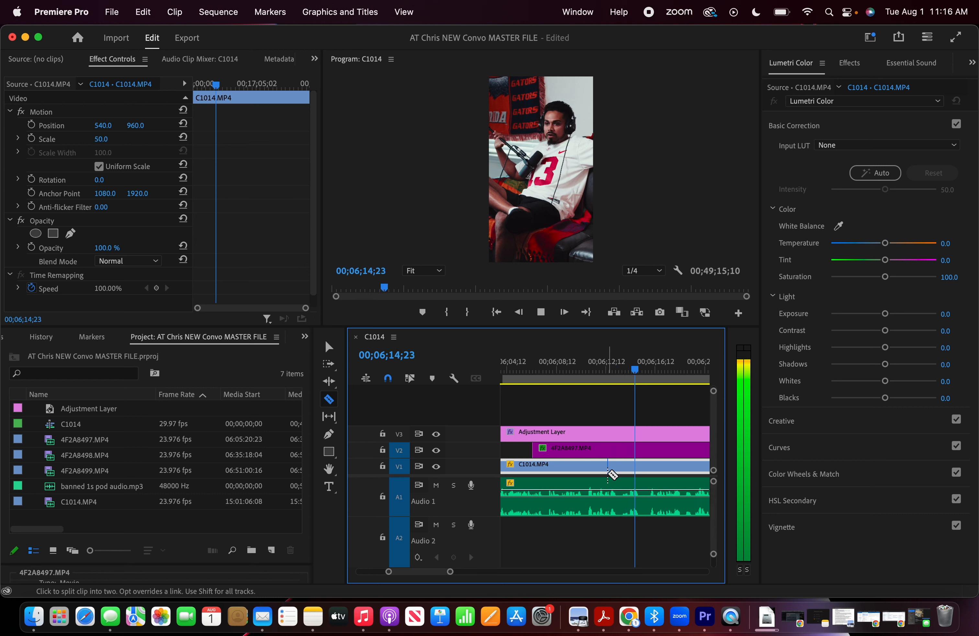
pyautogui.press('-')
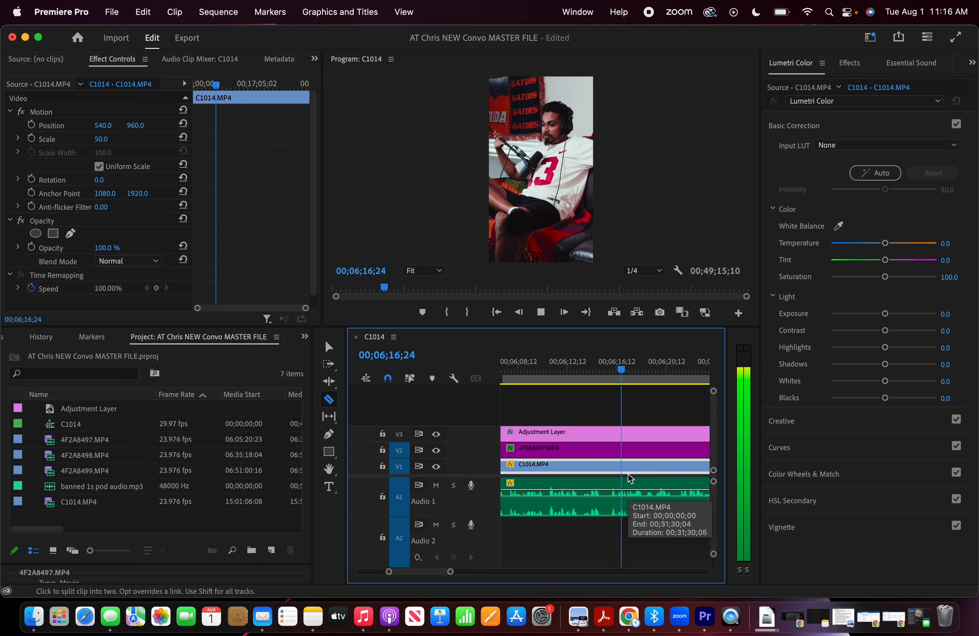
pyautogui.press('-')
pyautogui.press('-')
pyautogui.press('-')
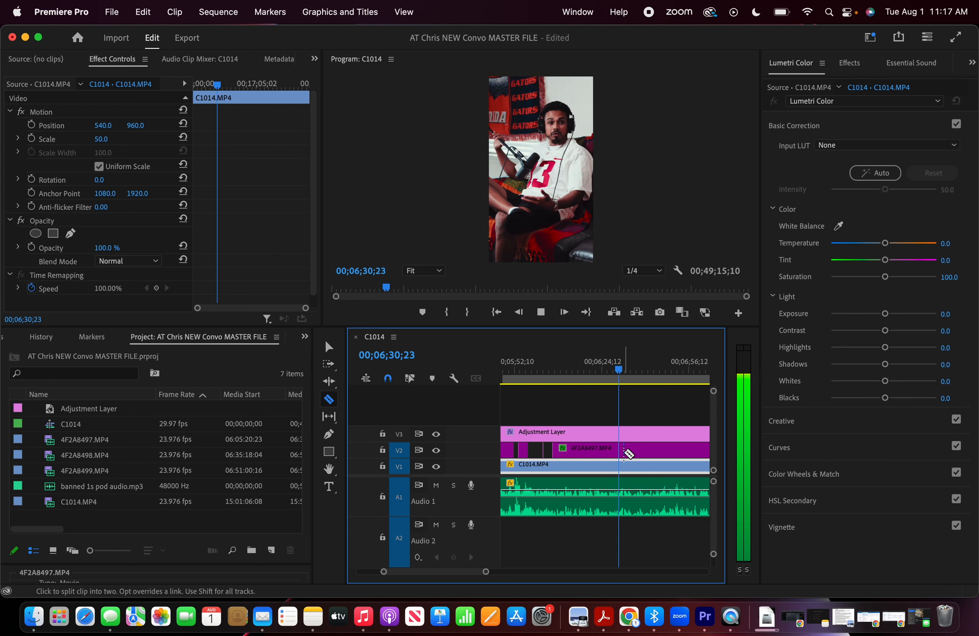
pyautogui.click(625, 450)
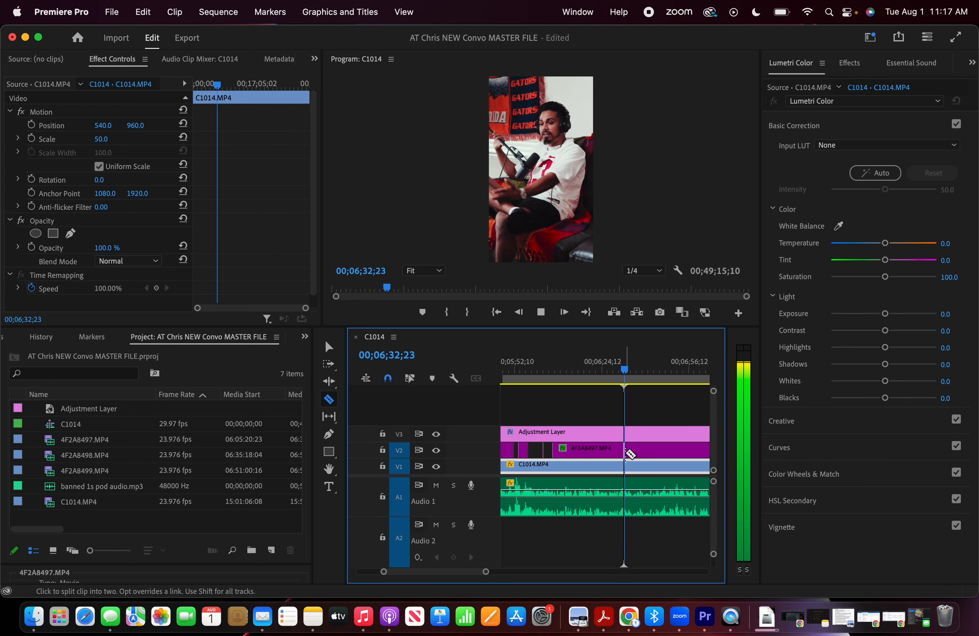
pyautogui.scroll(-3, 636, 466)
pyautogui.scroll(2, 625, 447)
pyautogui.press('space')
pyautogui.click(608, 446)
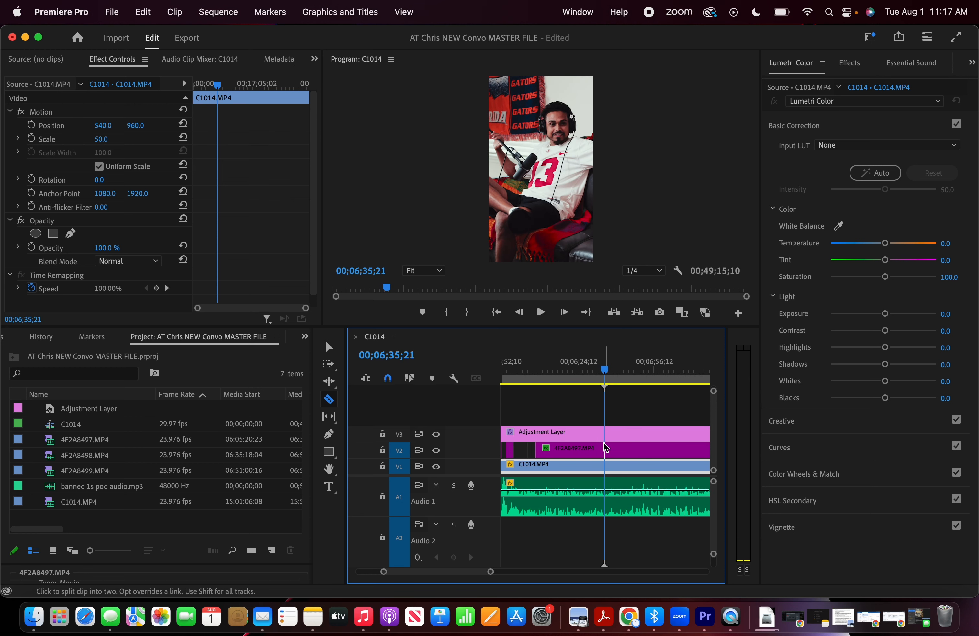
pyautogui.press('v')
pyautogui.moveTo(609, 445); pyautogui.dragTo(640, 447)
pyautogui.press('space')
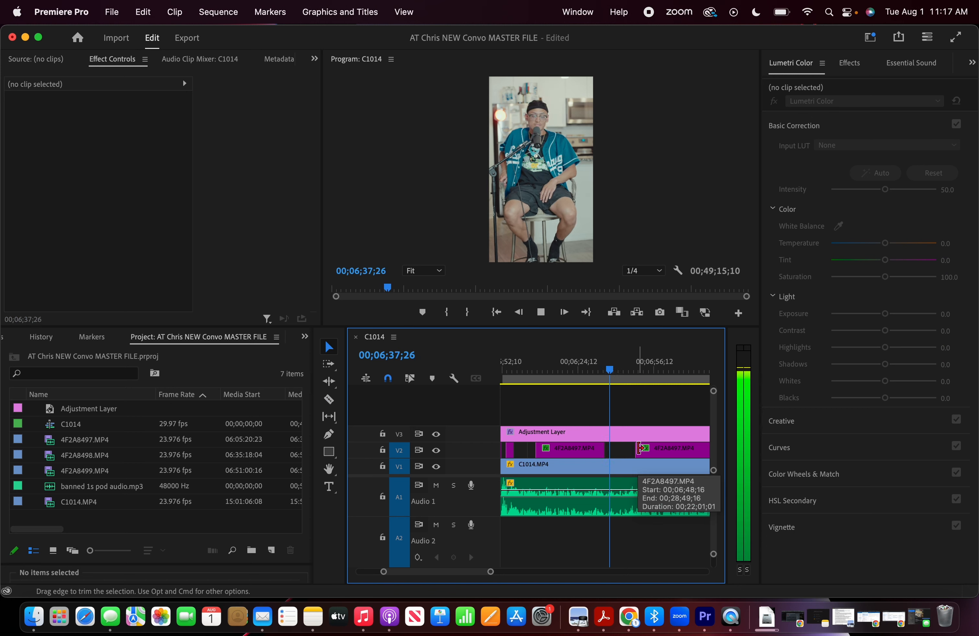
# Move the start of the remaining 4F2A8497.MP4 clip to about 00;06;49 and play the cut
pyautogui.moveTo(640, 447); pyautogui.dragTo(687, 448)
pyautogui.scroll(-2, 646, 467)
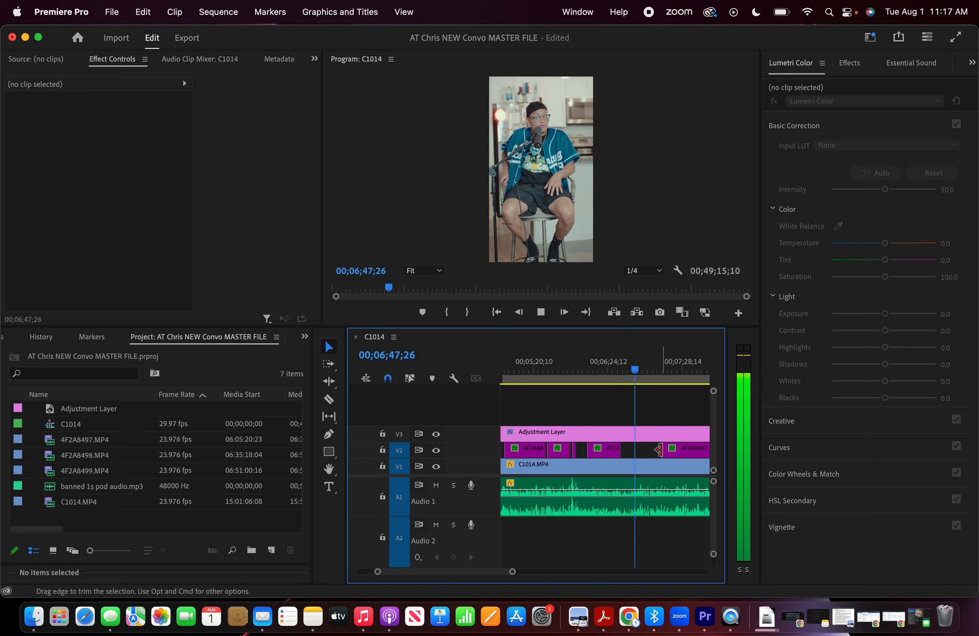
pyautogui.moveTo(659, 449); pyautogui.dragTo(641, 449)
pyautogui.press('space')
# Split 4F2A8497.MP4 at about 00;06;50;05, trim the start of the remaining part to about 00;07;05 and play on
pyautogui.press('c')
pyautogui.scroll(3, 643, 449)
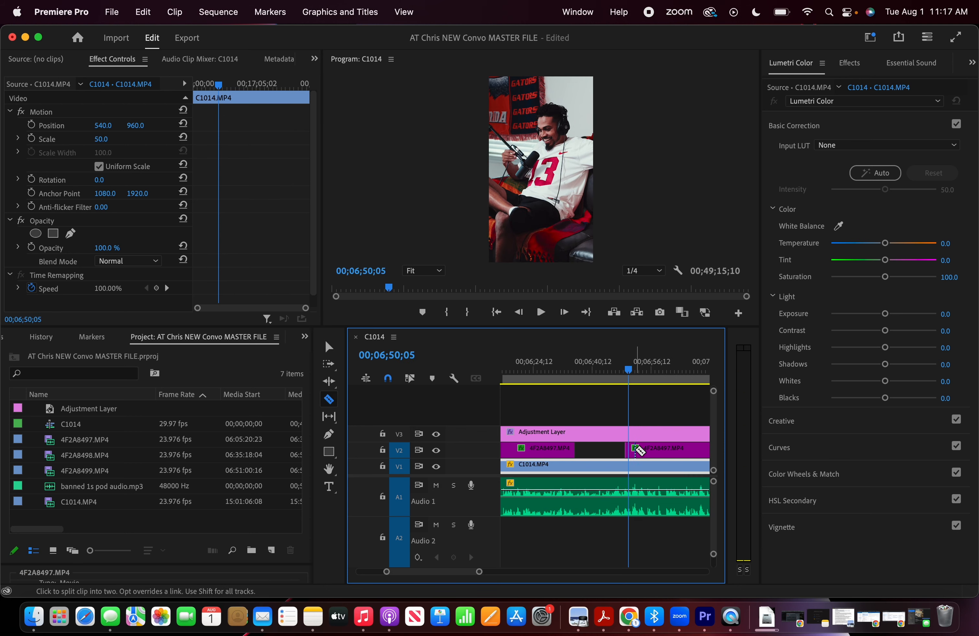
pyautogui.click(630, 450)
pyautogui.press('v')
pyautogui.moveTo(630, 449); pyautogui.dragTo(686, 450)
pyautogui.press('space')
pyautogui.hscroll(2, 638, 468)
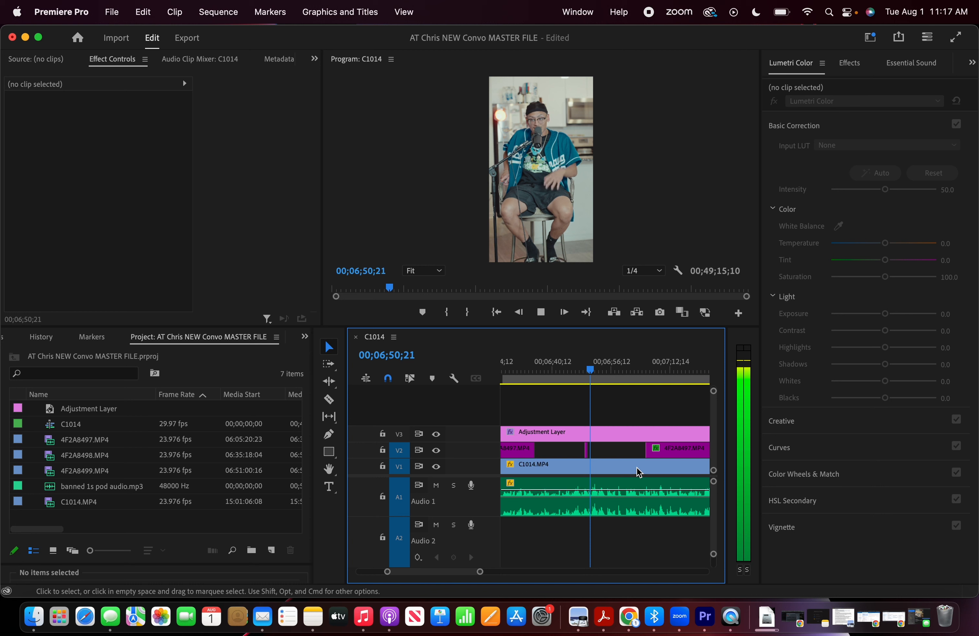
# Extend the start of the remaining 4F2A8497.MP4 clip back to about 00;06;51;01 and replay the cut
pyautogui.press('space')
pyautogui.scroll(3, 619, 432)
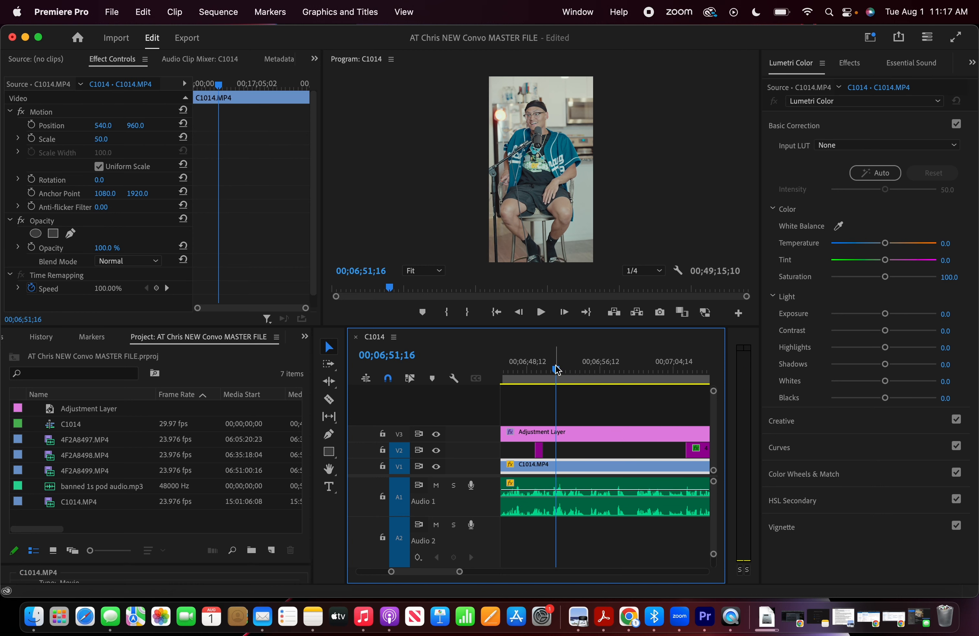
pyautogui.moveTo(556, 367); pyautogui.dragTo(551, 361)
pyautogui.moveTo(689, 446); pyautogui.dragTo(558, 446)
pyautogui.press('space')
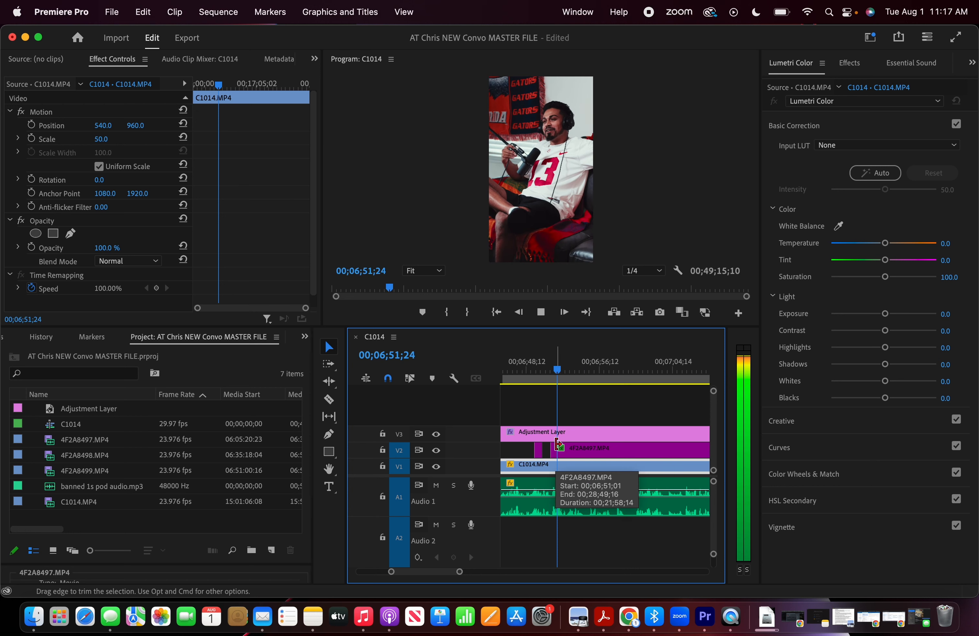
# Split 4F2A8497.MP4 at about 00;06;52;09, trim the start of the remaining part to about 00;07;07 and play on
pyautogui.press('space')
pyautogui.press('c')
pyautogui.click(562, 447)
pyautogui.press('v')
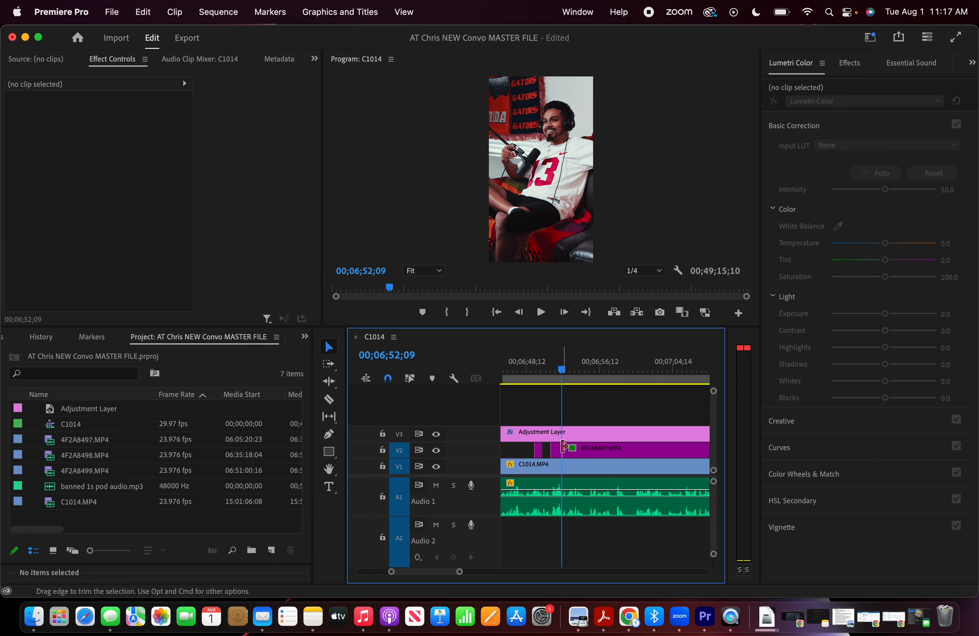
pyautogui.moveTo(560, 446); pyautogui.dragTo(696, 449)
pyautogui.press('space')
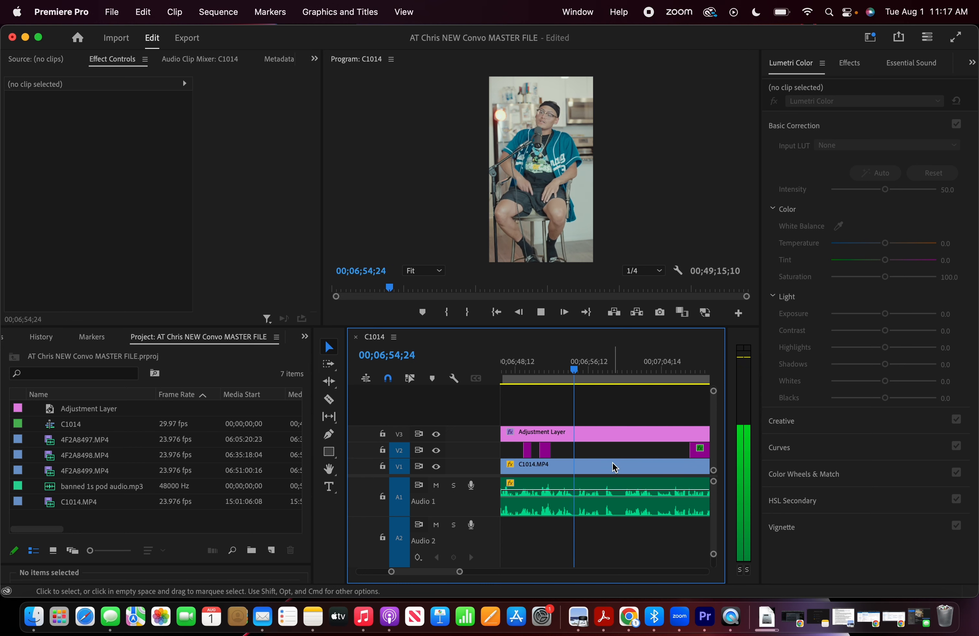
# Trim the start of the remaining 4F2A8497.MP4 clip to about 00;07;19;16 and play on to about 00;07;09
pyautogui.scroll(-3, 613, 463)
pyautogui.scroll(-2, 621, 468)
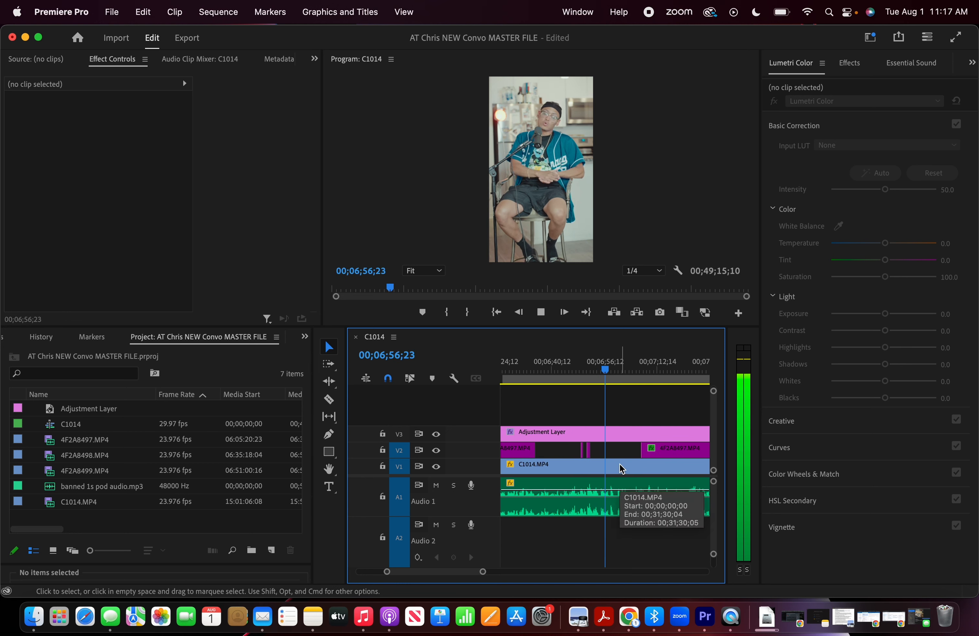
pyautogui.hscroll(2, 651, 465)
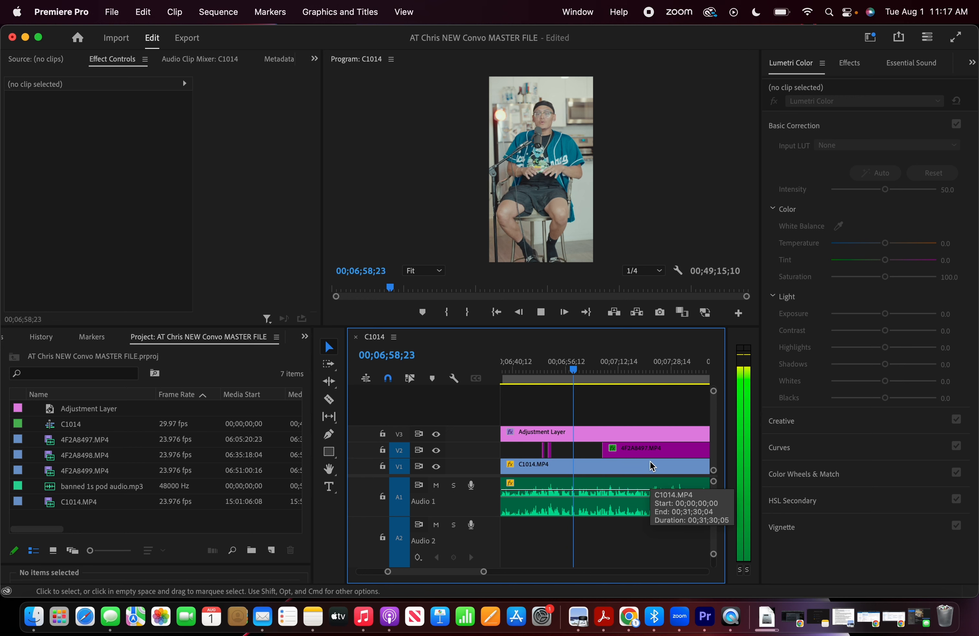
pyautogui.moveTo(603, 450); pyautogui.dragTo(645, 448)
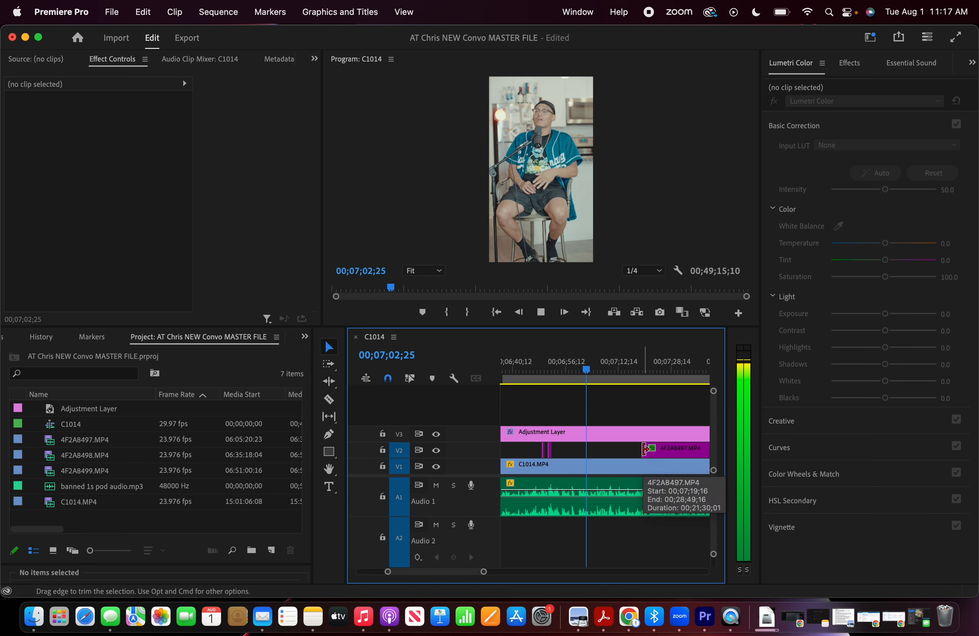
pyautogui.press('space')
pyautogui.press('space')
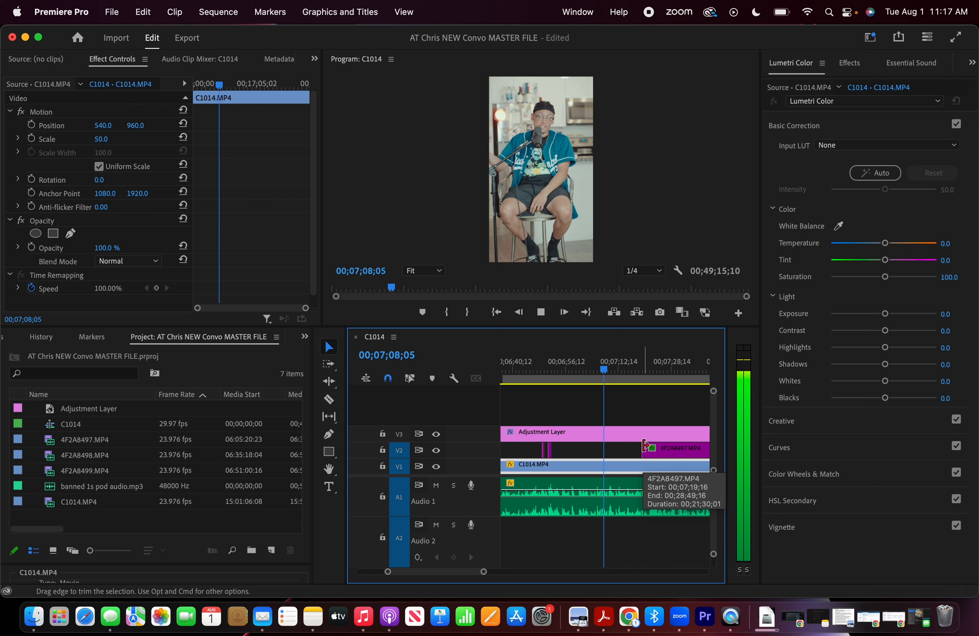
pyautogui.press('space')
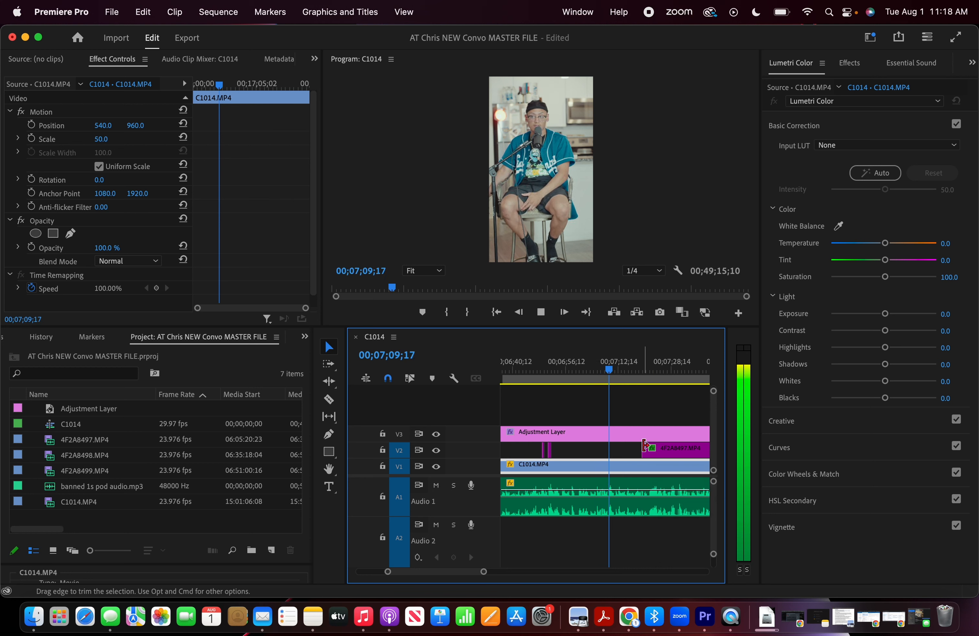
# Extend the start of the remaining 4F2A8497.MP4 clip back to about 00;07;09 and replay the cut
pyautogui.press('=')
pyautogui.moveTo(615, 367); pyautogui.dragTo(611, 391)
pyautogui.press('-')
pyautogui.moveTo(695, 449); pyautogui.dragTo(652, 448)
pyautogui.press('space')
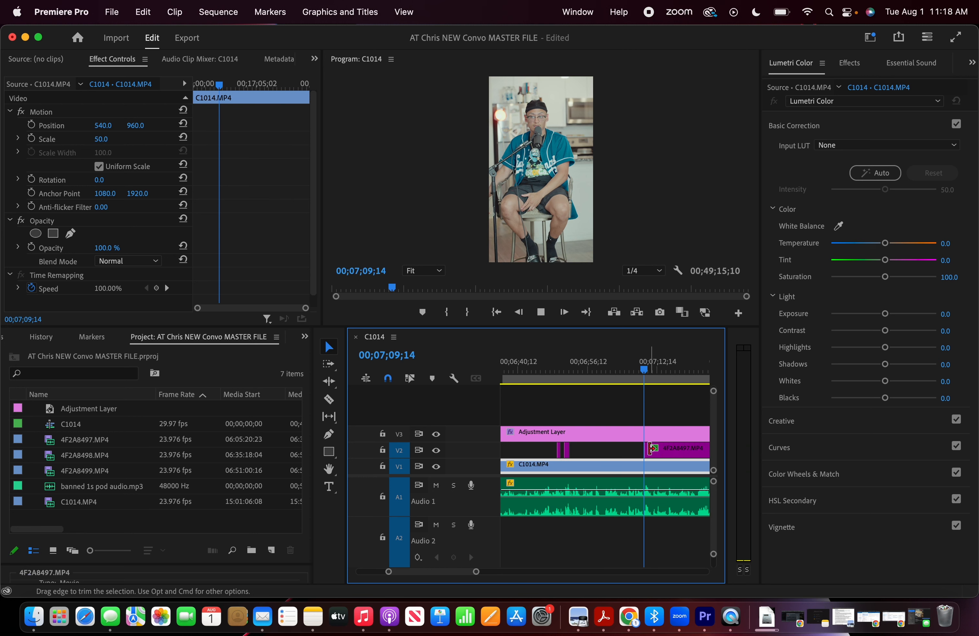
# Split 4F2A8497.MP4 at about 00;07;10;02, trim the start of the remaining part to about 00;07;33 and play on
pyautogui.press('space')
pyautogui.press('c')
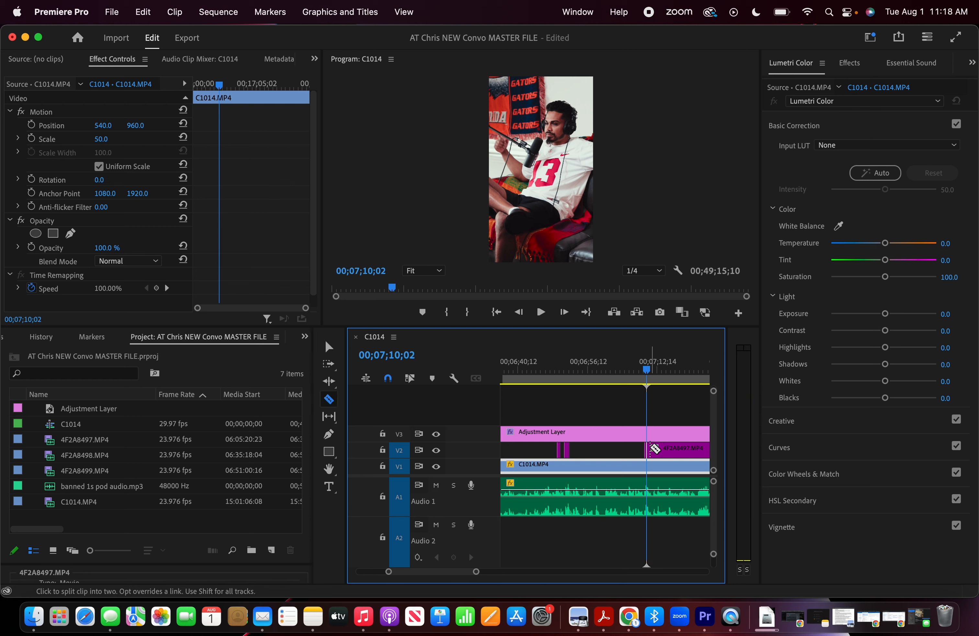
pyautogui.click(651, 449)
pyautogui.press('v')
pyautogui.moveTo(648, 449); pyautogui.dragTo(704, 450)
pyautogui.press('space')
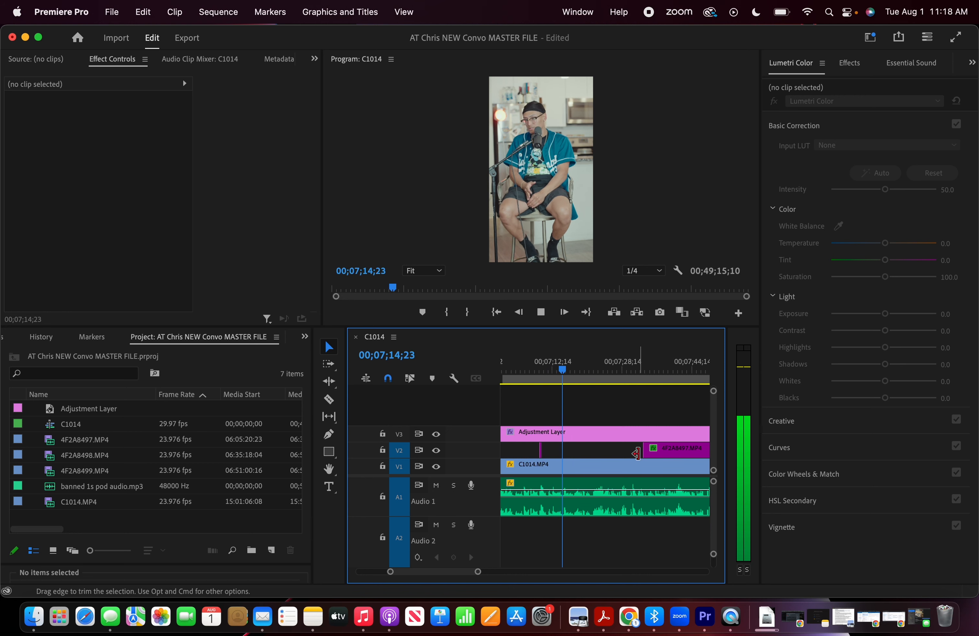
# Extend the start of the remaining 4F2A8497.MP4 clip back to about 00;07;14;26 and replay the cut
pyautogui.press('space')
pyautogui.scroll(2, 588, 414)
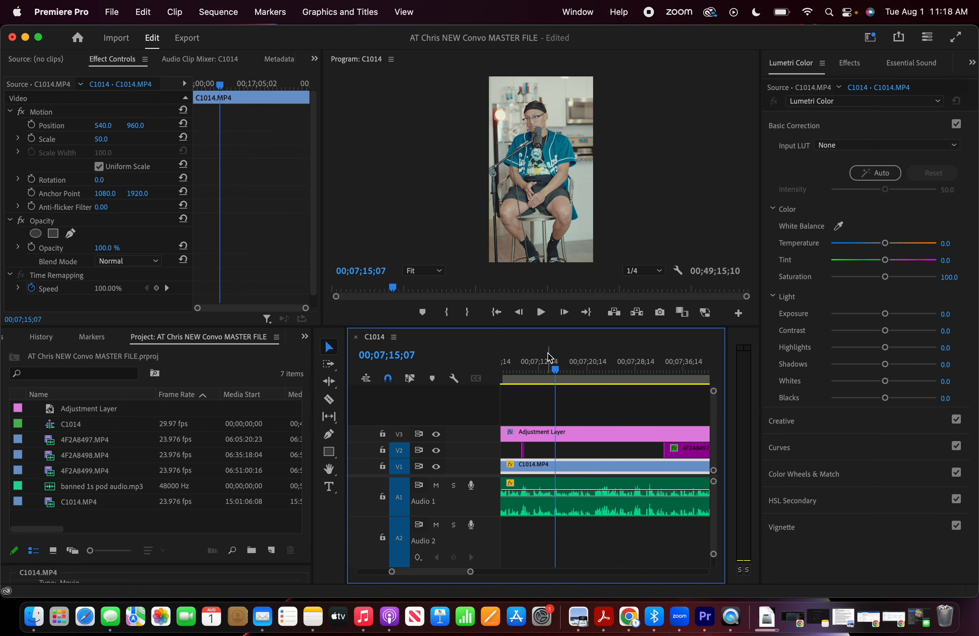
pyautogui.click(546, 361)
pyautogui.press('space')
pyautogui.press('space')
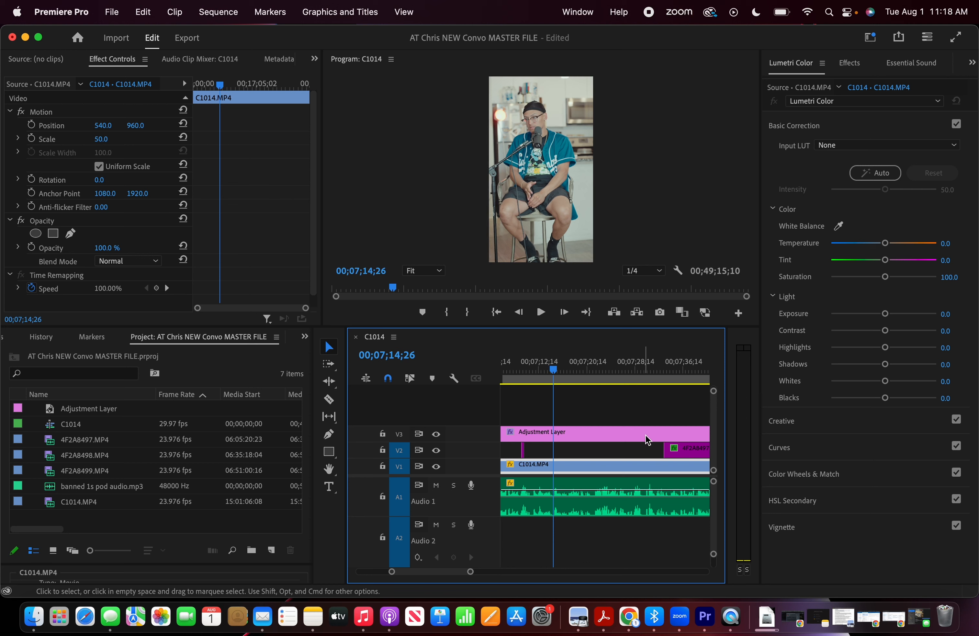
pyautogui.moveTo(664, 448); pyautogui.dragTo(557, 446)
pyautogui.press('space')
# Split 4F2A8497.MP4 at about 00;07;15;19, trim the start of the remaining part to about 00;07;32;10 and play on
pyautogui.press('space')
pyautogui.press('c')
pyautogui.press('v')
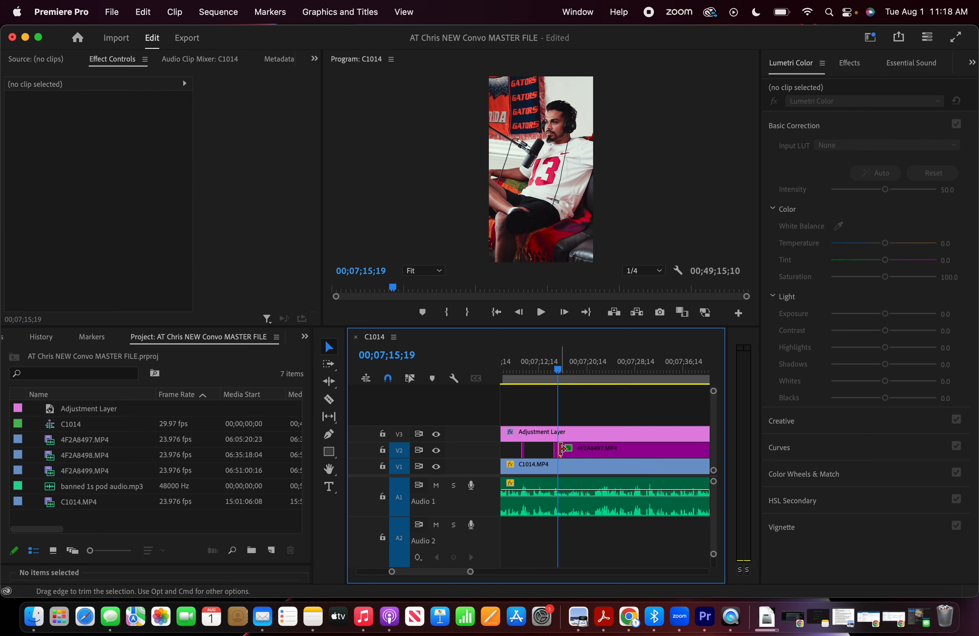
pyautogui.moveTo(556, 448); pyautogui.dragTo(666, 448)
pyautogui.press('space')
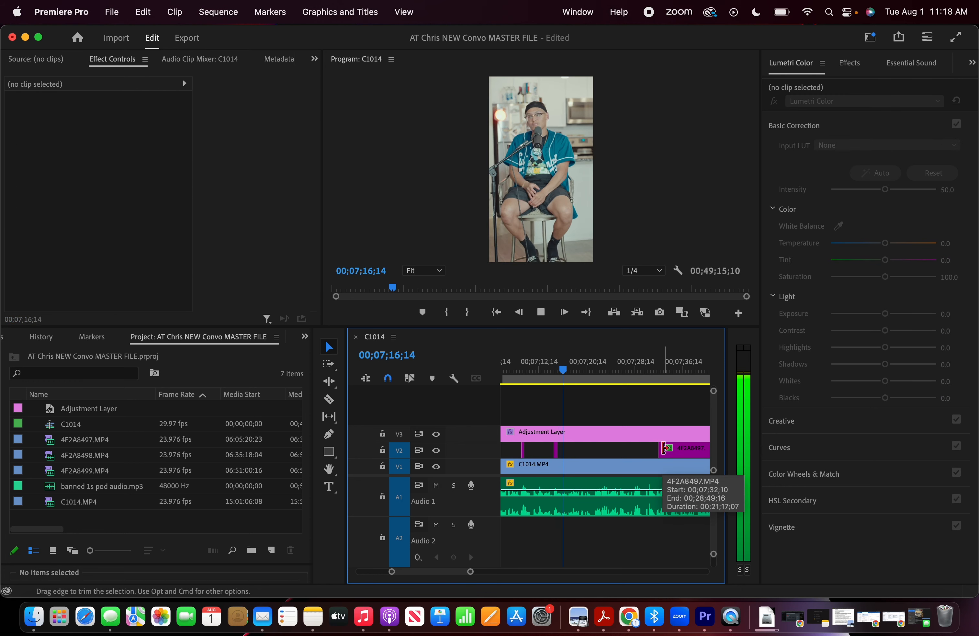
# Play on to about 00;07;19;16 and extend the start of the remaining 4F2A8497.MP4 clip back to that point
pyautogui.press('space')
pyautogui.press('space')
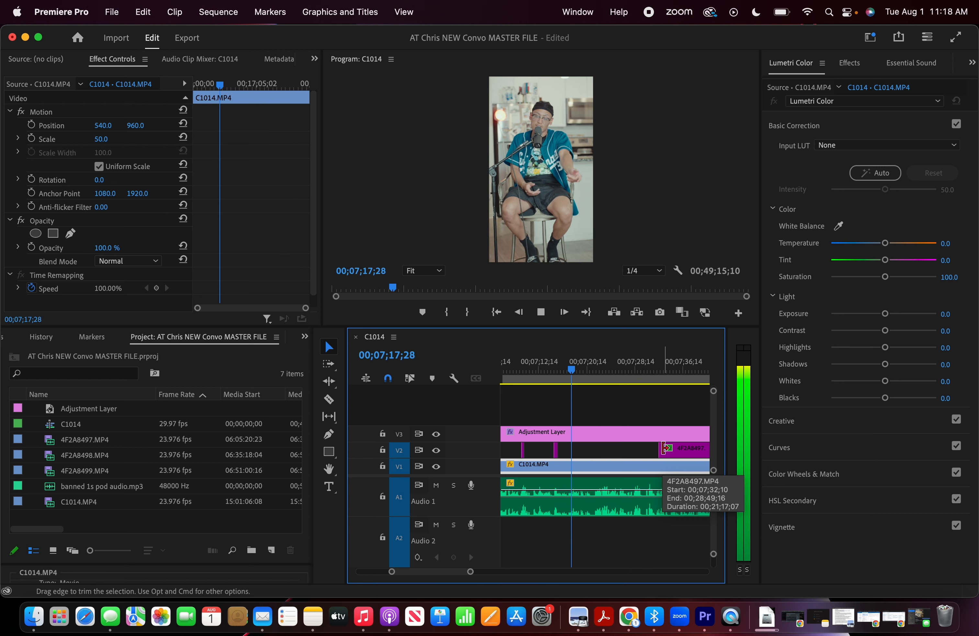
pyautogui.press('space')
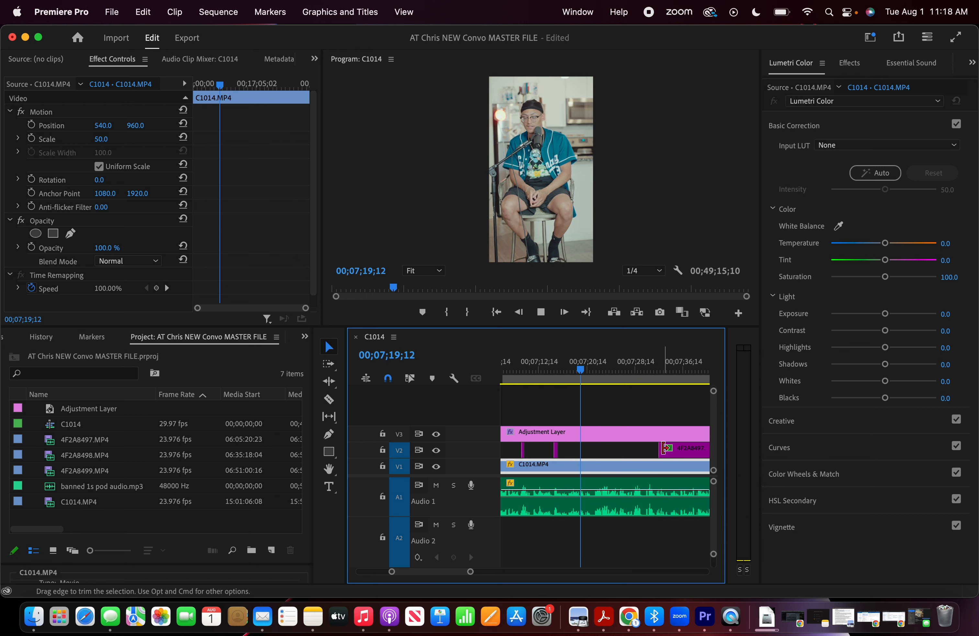
pyautogui.click(580, 365)
pyautogui.press('space')
pyautogui.moveTo(670, 446); pyautogui.dragTo(582, 443)
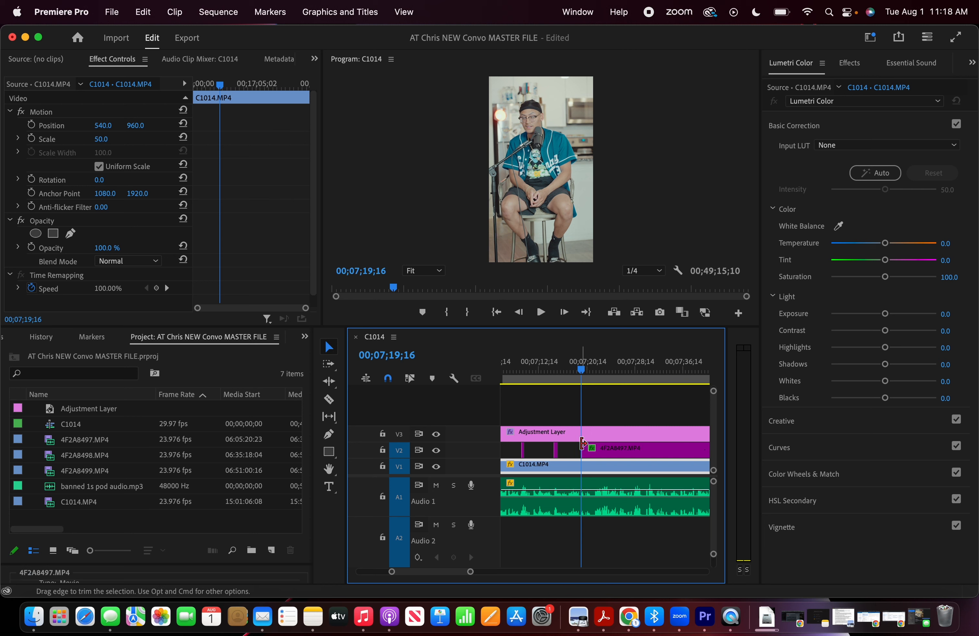
# Split 4F2A8497.MP4 at about 00;07;20 and trim the start of the remaining part to about 00;07;29;09
pyautogui.press('space')
pyautogui.press('c')
pyautogui.click(588, 446)
pyautogui.press('v')
pyautogui.press('space')
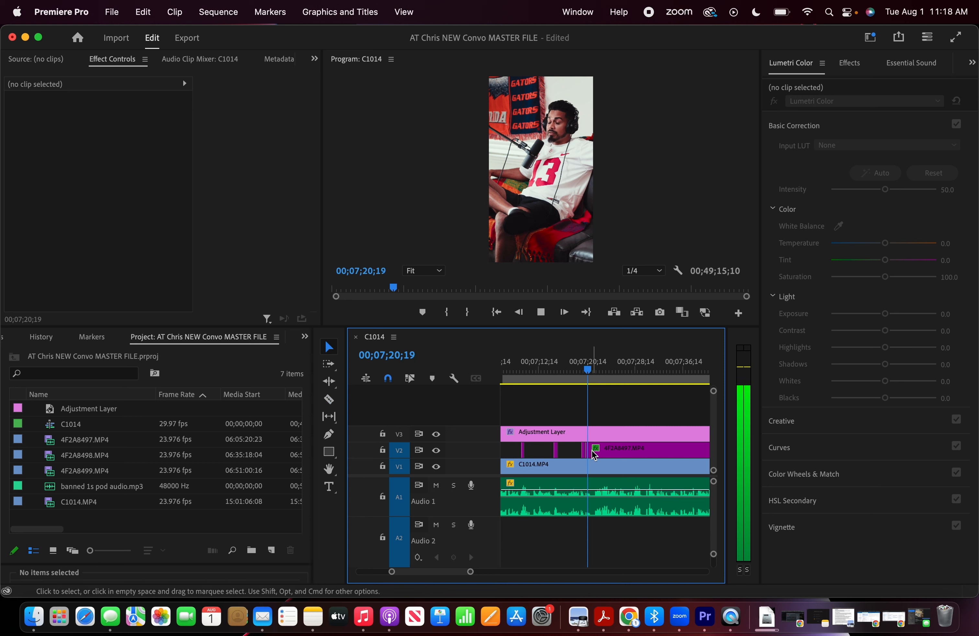
pyautogui.moveTo(592, 448); pyautogui.dragTo(646, 448)
pyautogui.press('space')
# Replay from about 00;07;20, extend the start of the remaining 4F2A8497.MP4 clip back to about 00;07;22;04 and check the cut
pyautogui.click(586, 366)
pyautogui.press('space')
pyautogui.press('space')
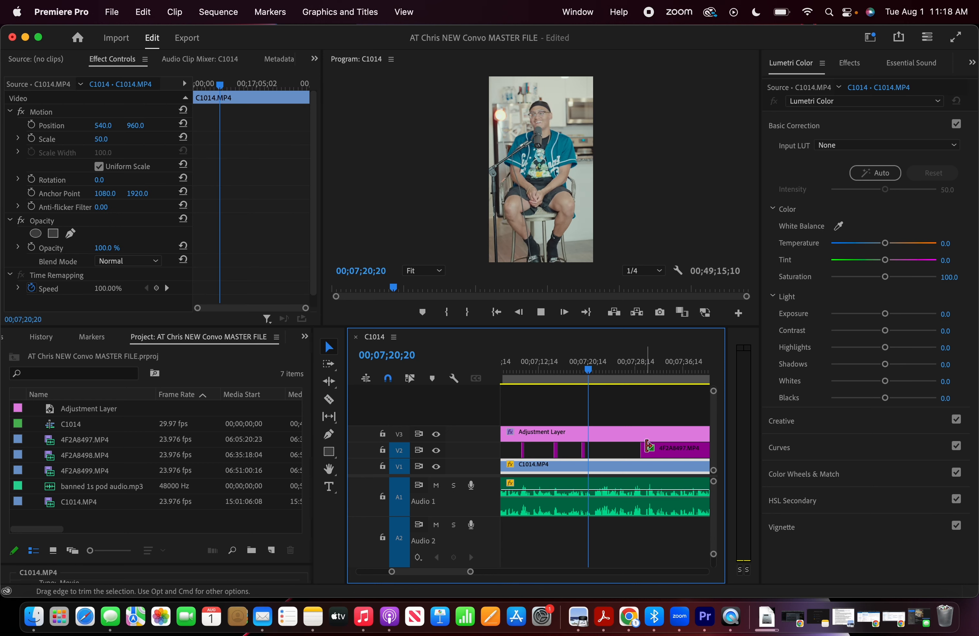
pyautogui.press('space')
pyautogui.press('space')
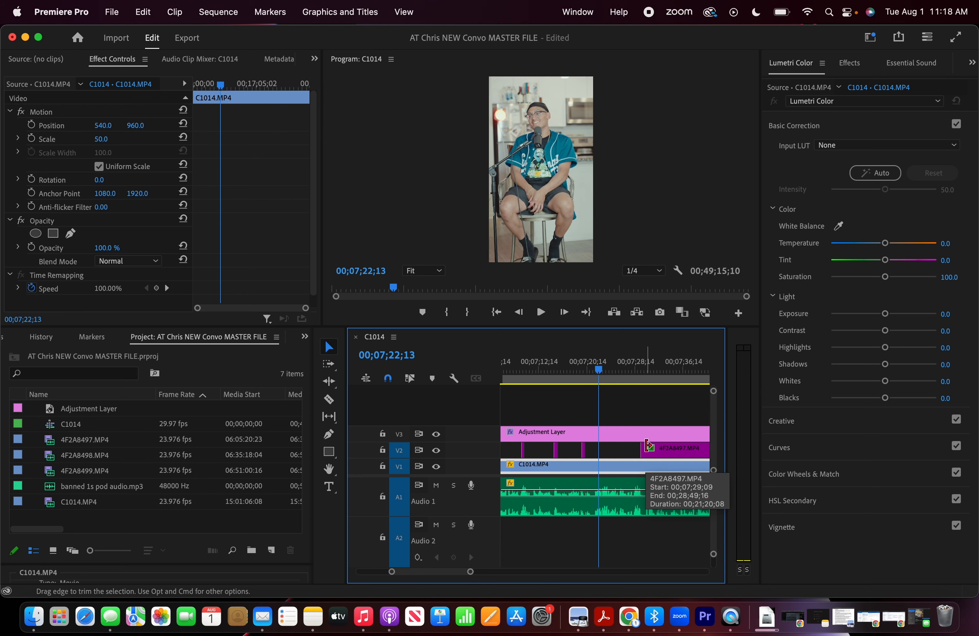
pyautogui.moveTo(645, 448); pyautogui.dragTo(579, 448)
pyautogui.press('=')
pyautogui.press('=')
pyautogui.press('=')
pyautogui.click(557, 378)
pyautogui.press('space')
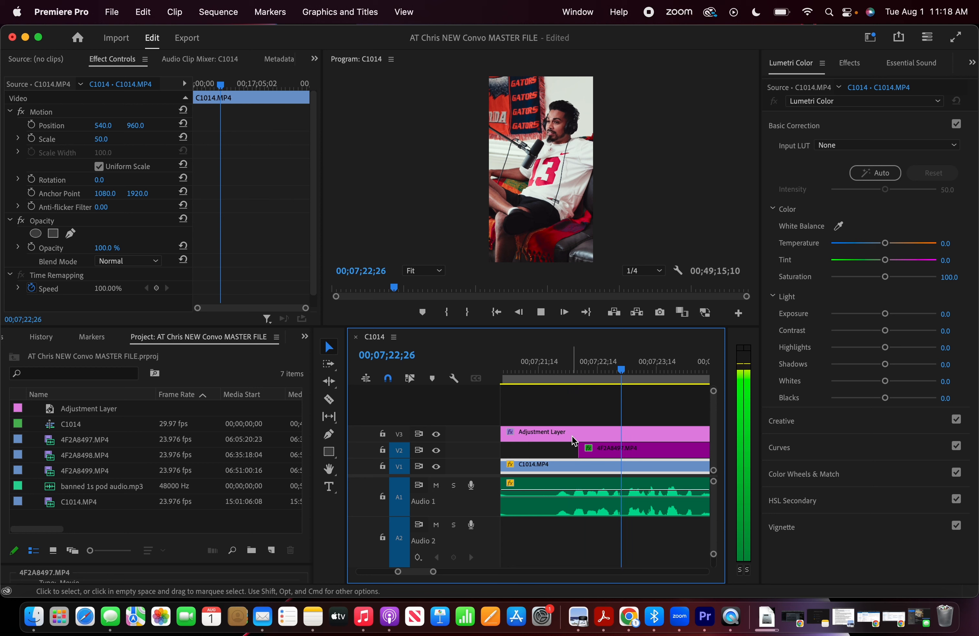
# Play on, split 4F2A8497.MP4 at about 00;07;36 and trim the start of the remaining part to about 00;07;45
pyautogui.press('-')
pyautogui.press('-')
pyautogui.press('-')
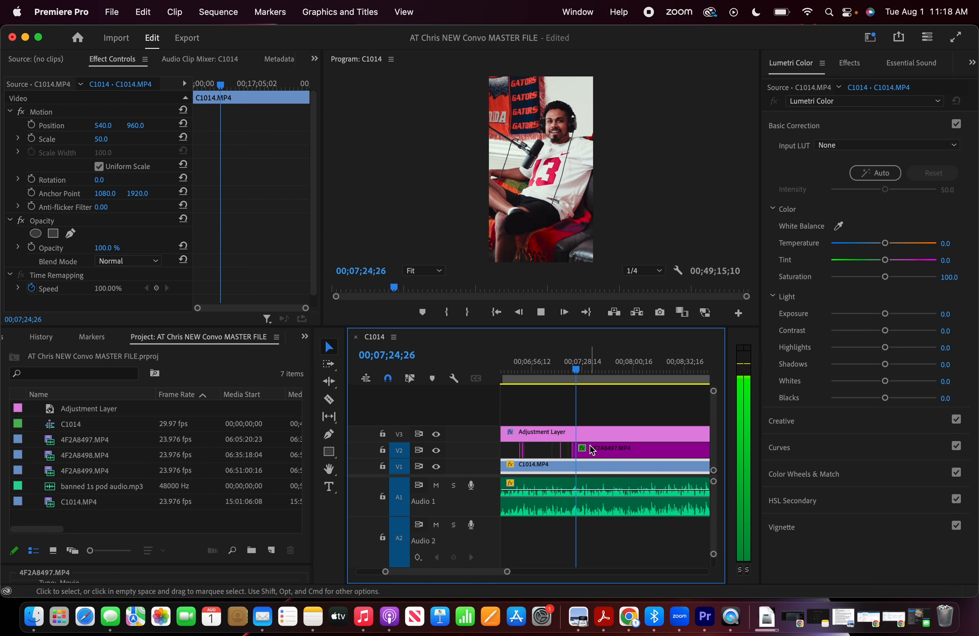
pyautogui.press('c')
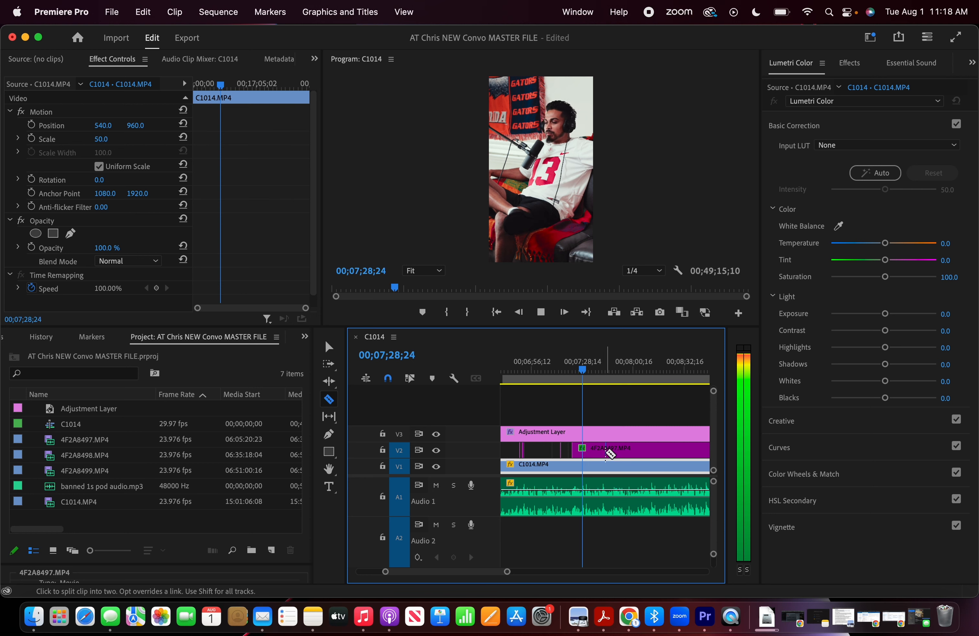
pyautogui.press('=')
pyautogui.press('=')
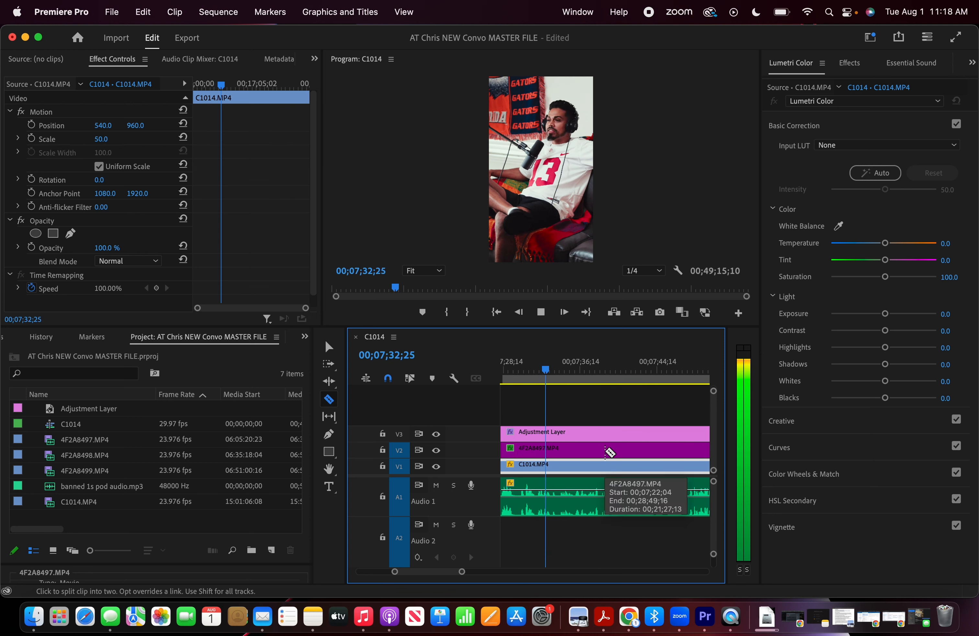
pyautogui.scroll(-4, 599, 471)
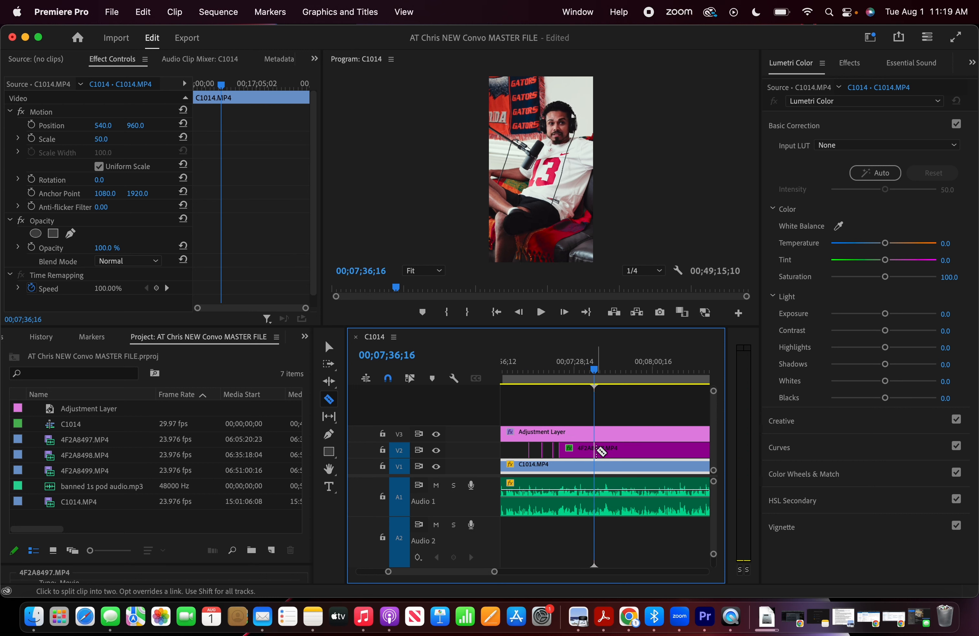
pyautogui.scroll(4, 603, 472)
pyautogui.click(581, 376)
pyautogui.press('space')
pyautogui.click(590, 450)
pyautogui.press('v')
pyautogui.moveTo(592, 449); pyautogui.dragTo(676, 450)
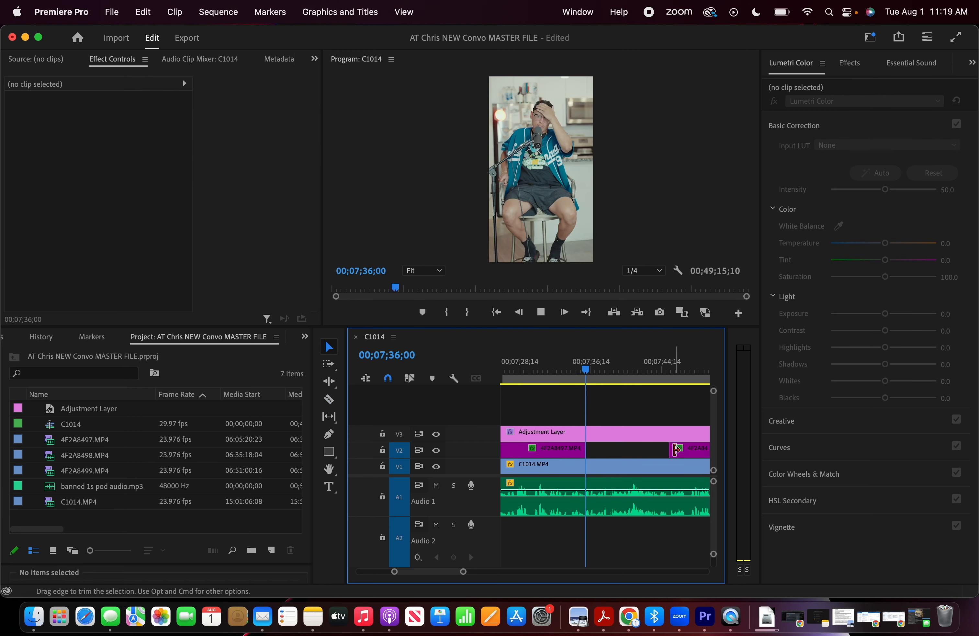
# Continue playback while trimming the start of the remaining 4F2A8497.MP4 clip to 00;08;02;29
pyautogui.press('space')
pyautogui.scroll(-2, 645, 460)
pyautogui.moveTo(579, 452); pyautogui.dragTo(635, 447)
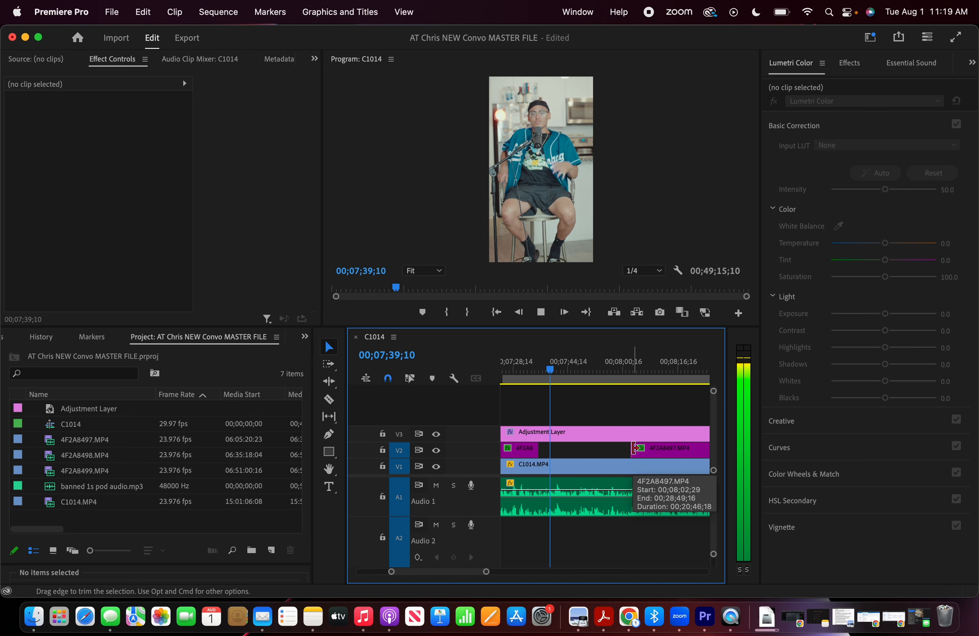
pyautogui.scroll(-2, 592, 465)
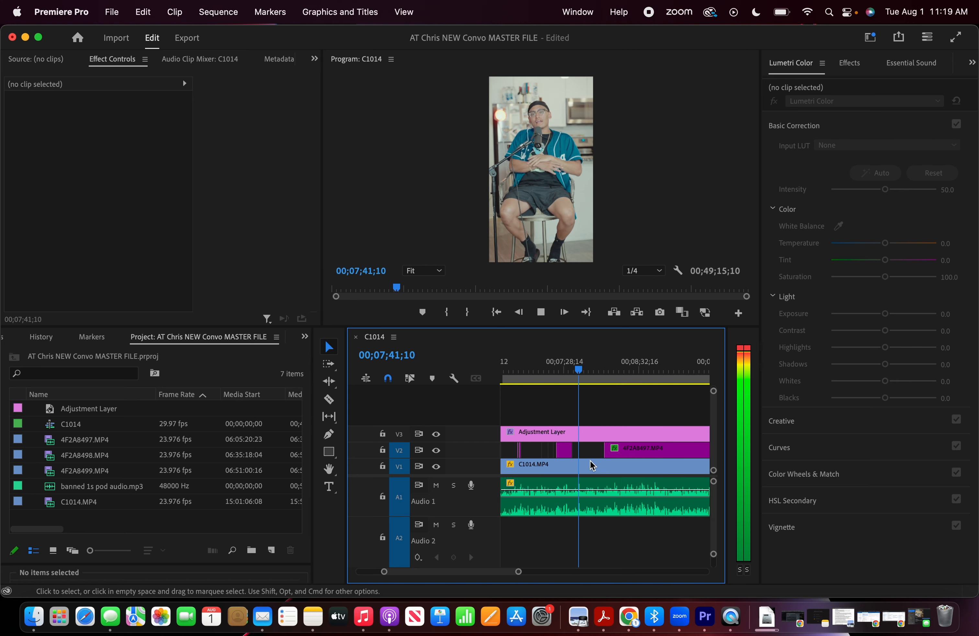
# Try extending the start of the remaining 4F2A8497.MP4 clip back to about 00;07;41 and play the cut
pyautogui.press('space')
pyautogui.scroll(3, 582, 432)
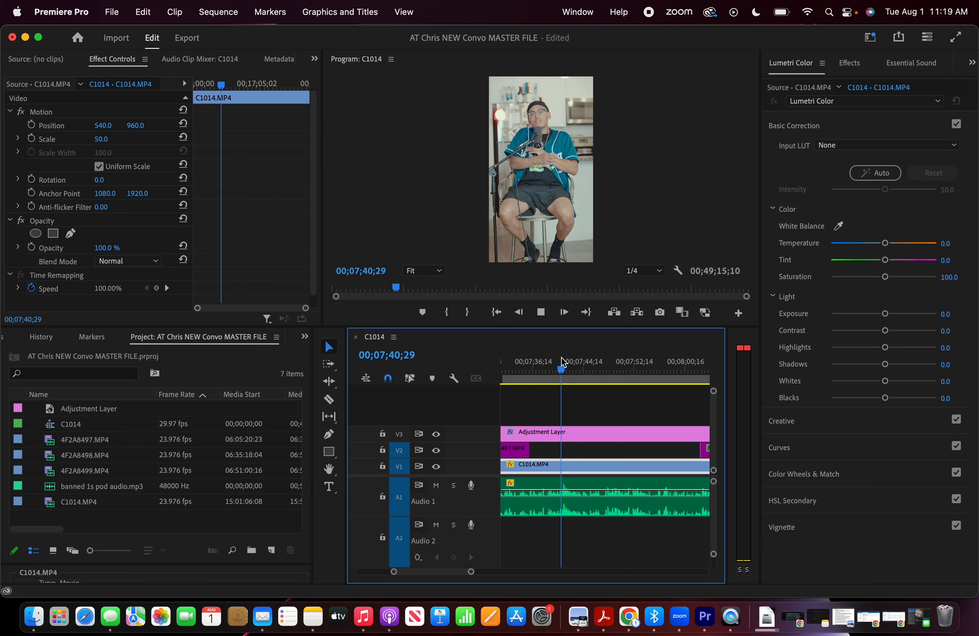
pyautogui.press('space')
pyautogui.moveTo(701, 448); pyautogui.dragTo(557, 448)
pyautogui.press('space')
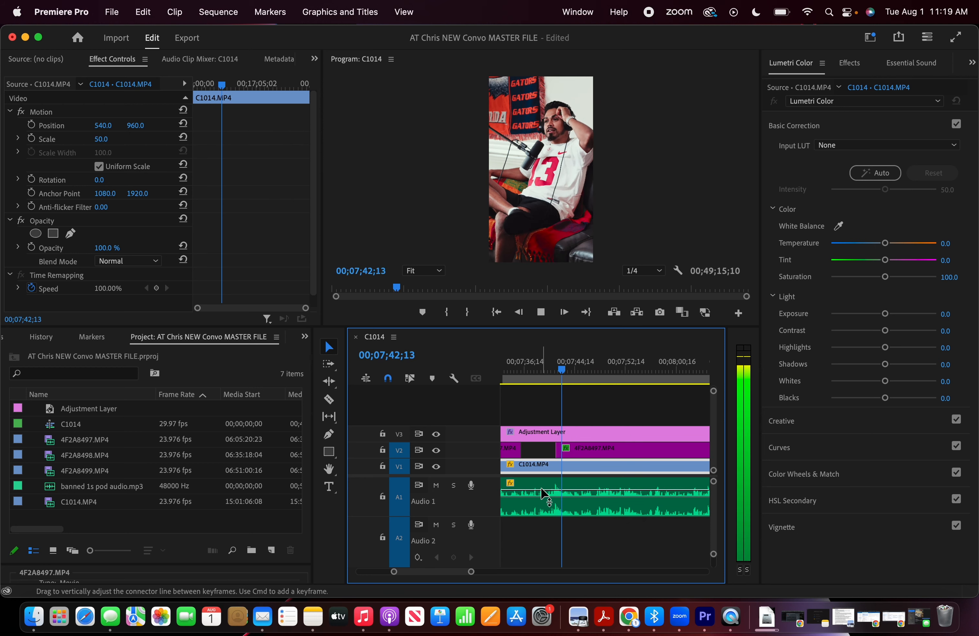
pyautogui.press('space')
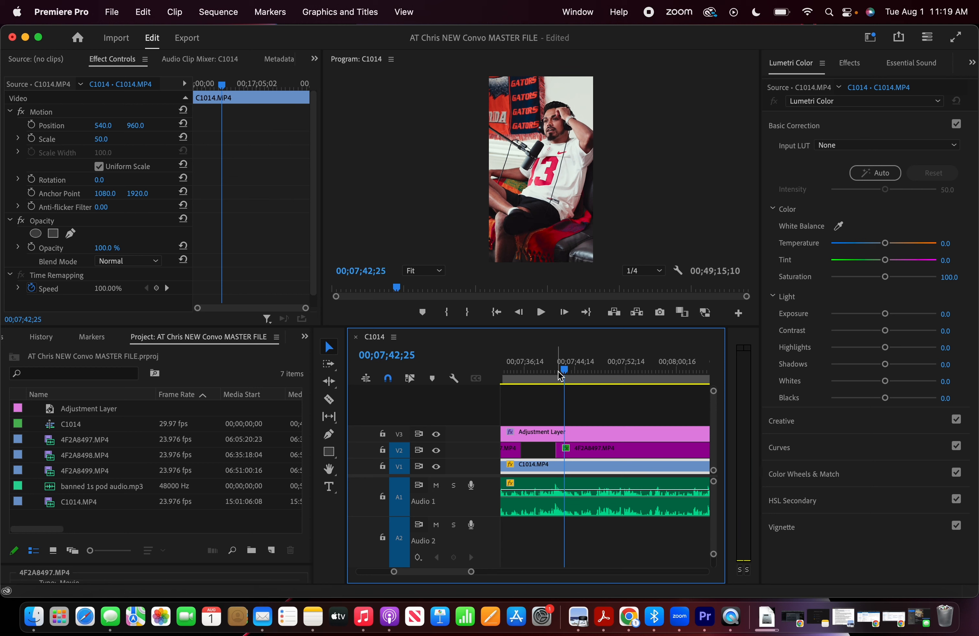
# Replay from about 00;07;36 and trim the start of the remaining 4F2A8497.MP4 clip to about 00;08;12
pyautogui.click(525, 359)
pyautogui.press('space')
pyautogui.moveTo(557, 449); pyautogui.dragTo(683, 450)
pyautogui.scroll(-3, 578, 474)
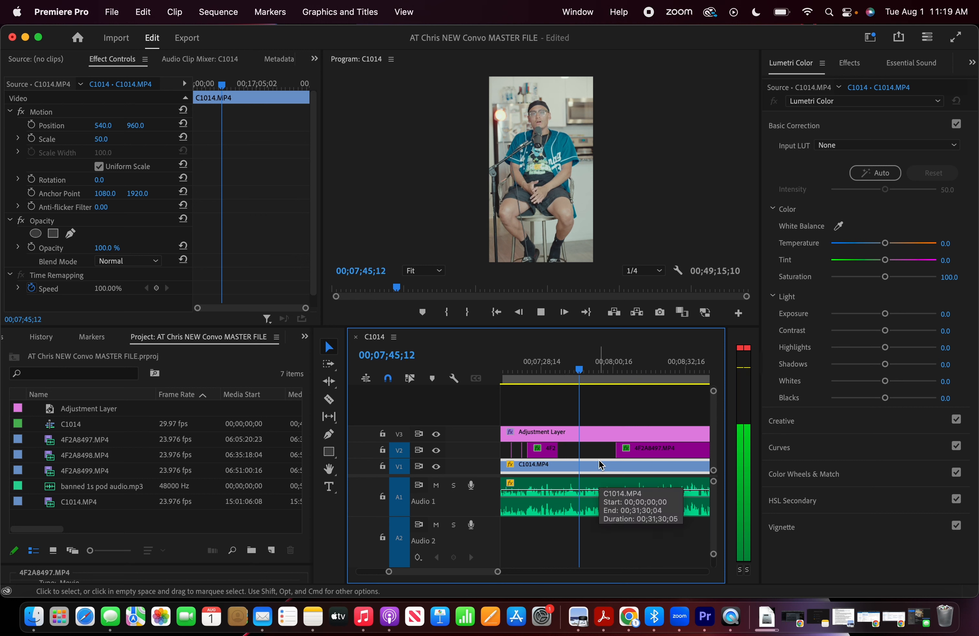
pyautogui.moveTo(616, 449); pyautogui.dragTo(643, 450)
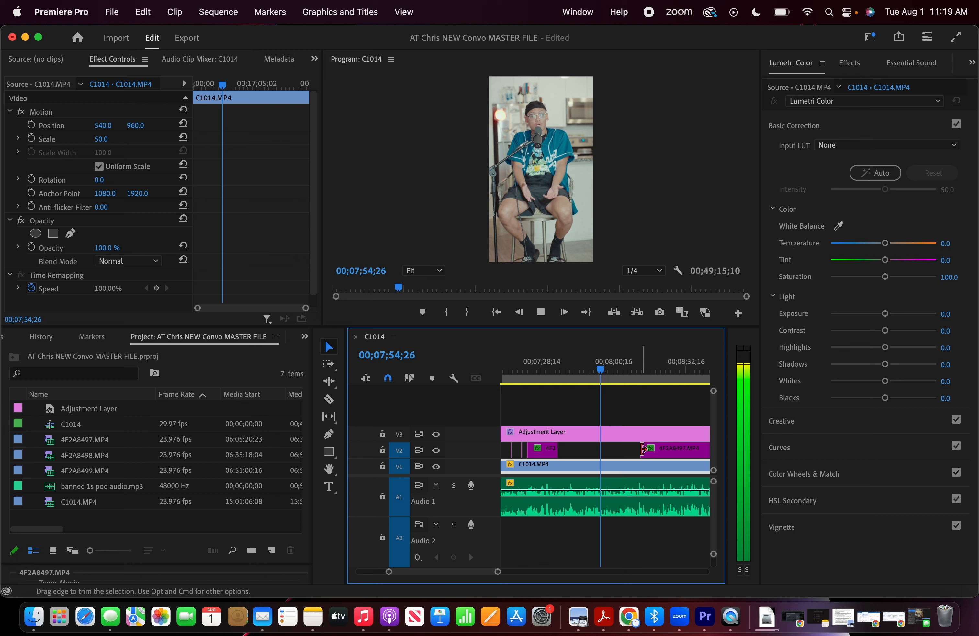
# Extend the start of the remaining 4F2A8497.MP4 clip back to 00;07;55;05 and play the cut
pyautogui.press('space')
pyautogui.moveTo(642, 449); pyautogui.dragTo(603, 448)
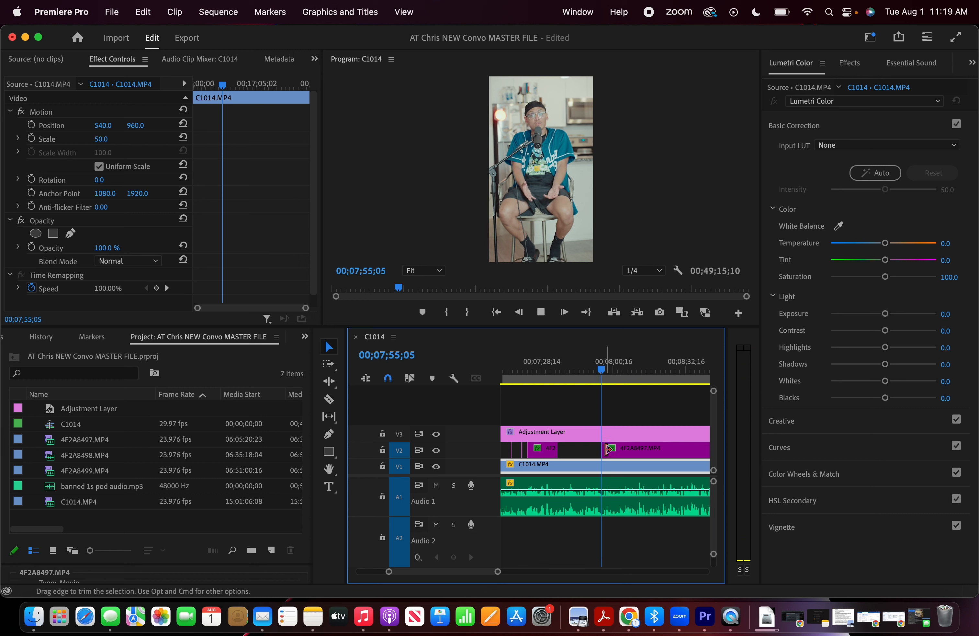
pyautogui.press('space')
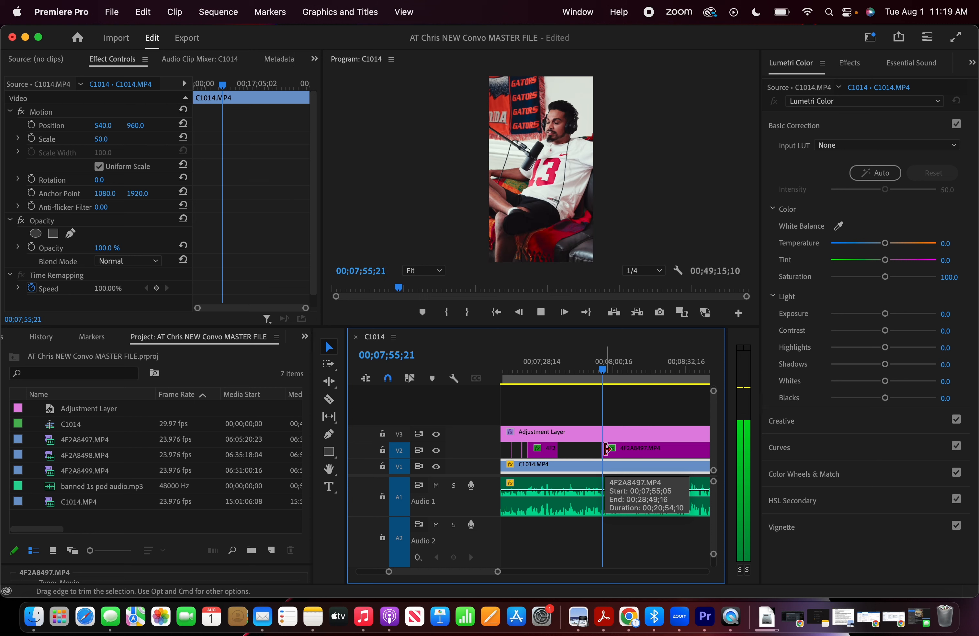
pyautogui.press('space')
pyautogui.press('=')
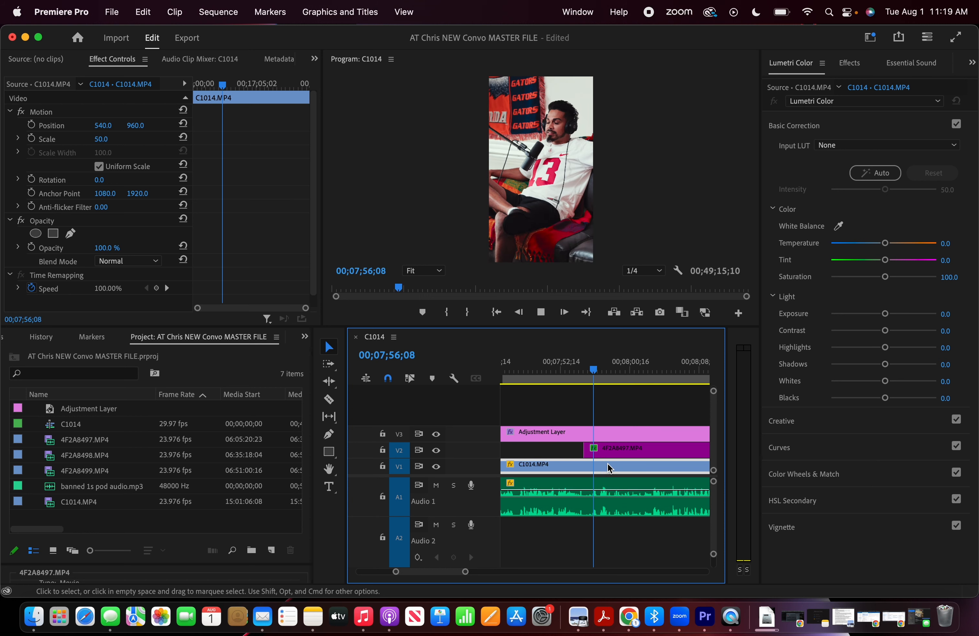
# Play on, split 4F2A8497.MP4 at about 00;08;05;16 and trim the start of the remaining part to about 00;08;18
pyautogui.press('space')
pyautogui.press('c')
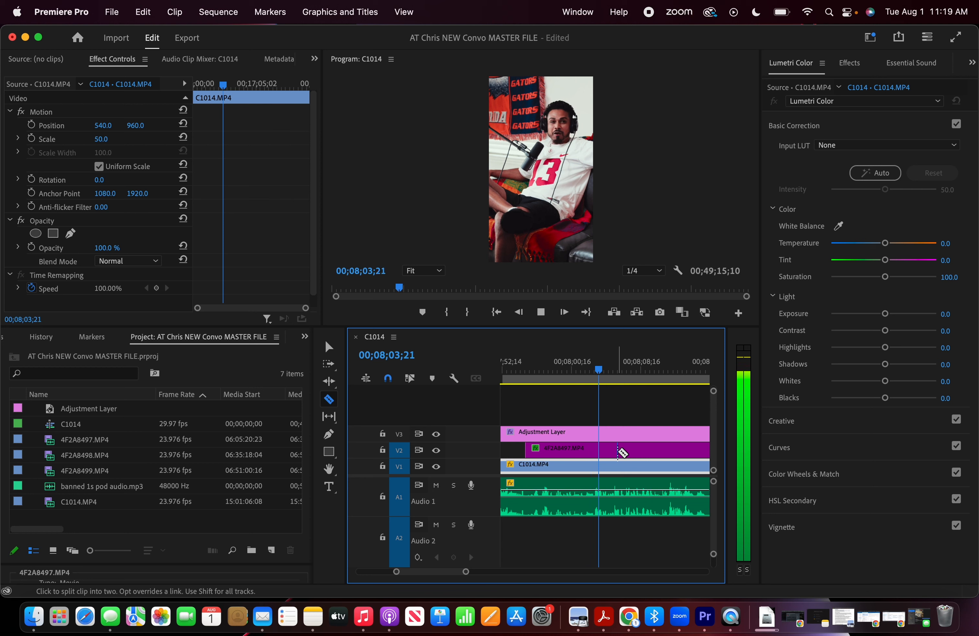
pyautogui.press('space')
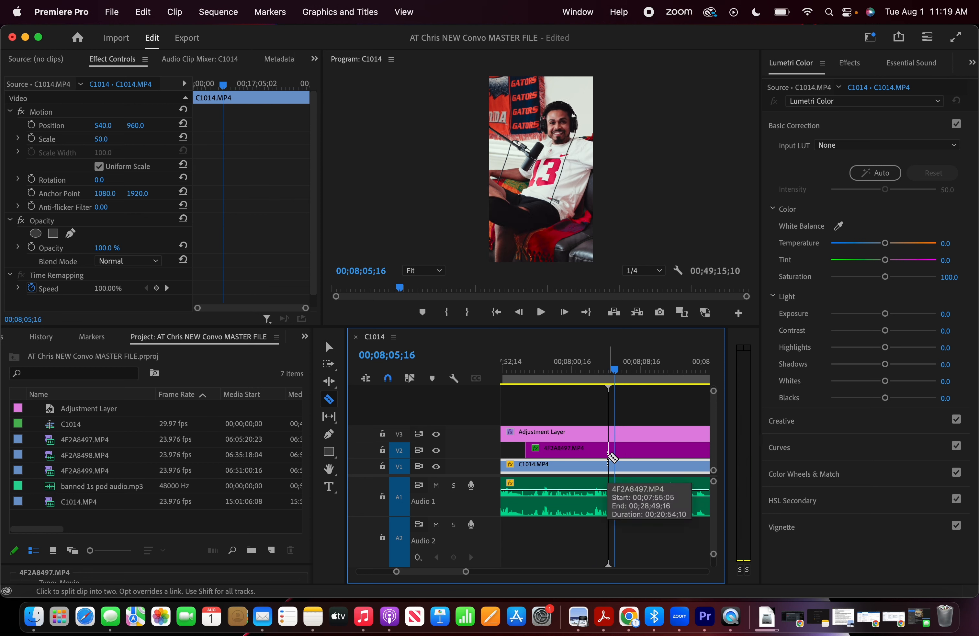
pyautogui.click(615, 450)
pyautogui.press('v')
pyautogui.moveTo(618, 448); pyautogui.dragTo(701, 450)
pyautogui.press('space')
pyautogui.press('-')
pyautogui.press('-')
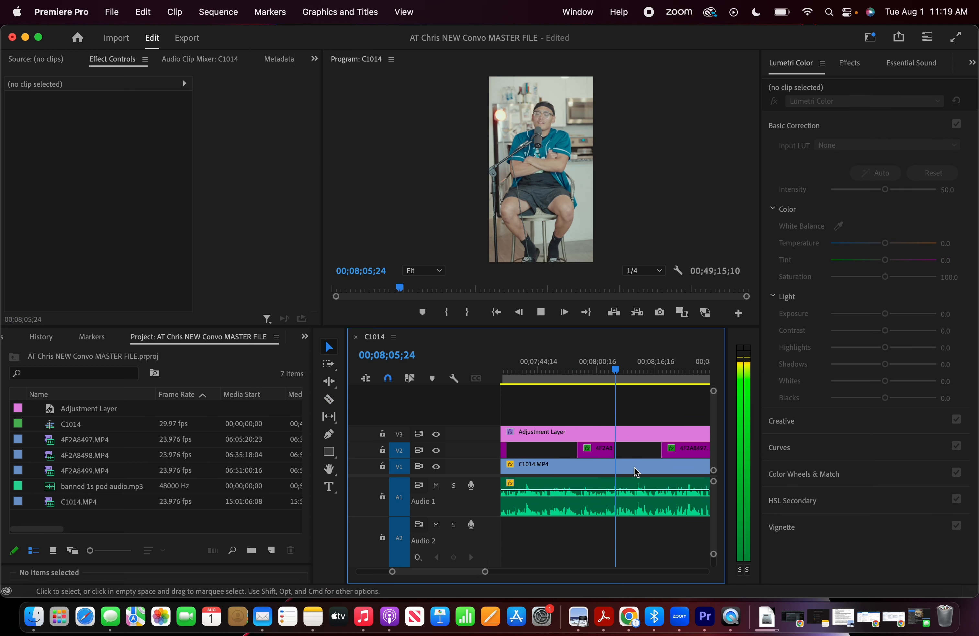
# Play on and set the start of the remaining 4F2A8497.MP4 clip to about 00;08;11
pyautogui.hscroll(3, 636, 467)
pyautogui.moveTo(627, 451); pyautogui.dragTo(667, 451)
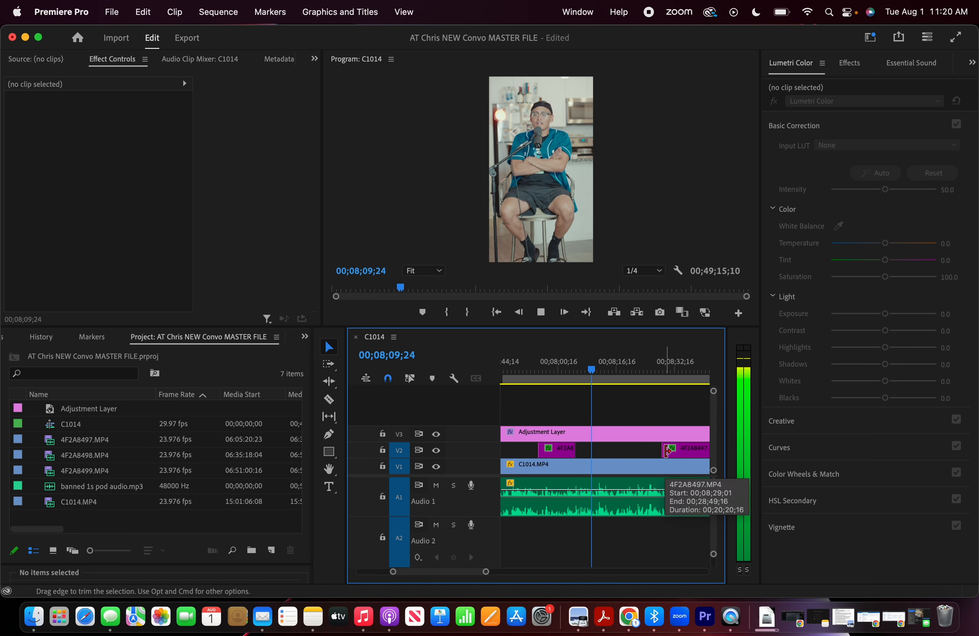
pyautogui.press('space')
pyautogui.moveTo(666, 450); pyautogui.dragTo(596, 452)
pyautogui.press('space')
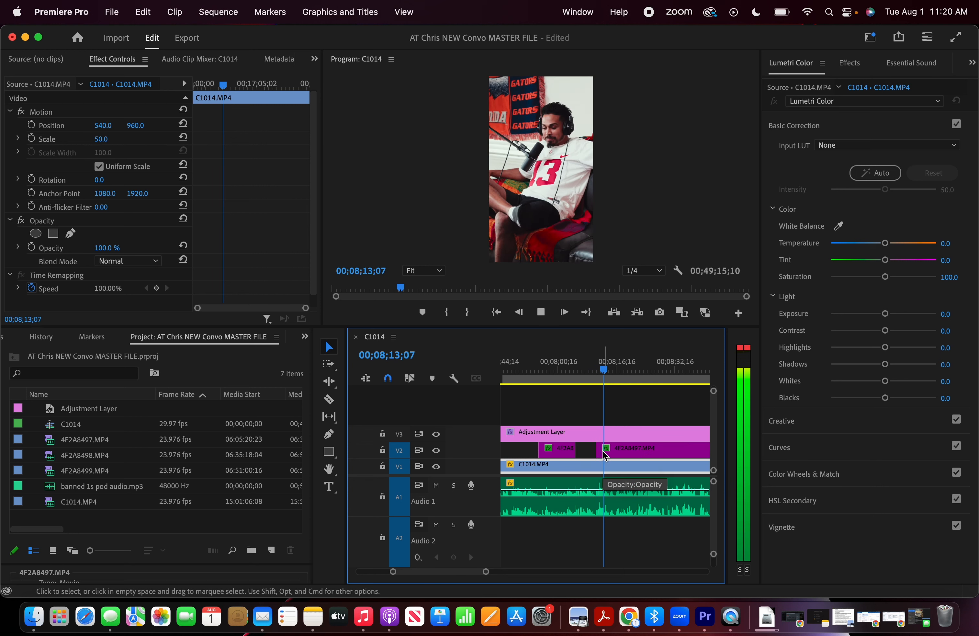
# Split 4F2A8497.MP4 at about 00;08;14, trim the start of the remaining part to about 00;08;33 and resume playback
pyautogui.press('space')
pyautogui.press('c')
pyautogui.click(609, 449)
pyautogui.press('v')
pyautogui.moveTo(608, 450); pyautogui.dragTo(679, 451)
pyautogui.press('space')
pyautogui.scroll(-3, 627, 494)
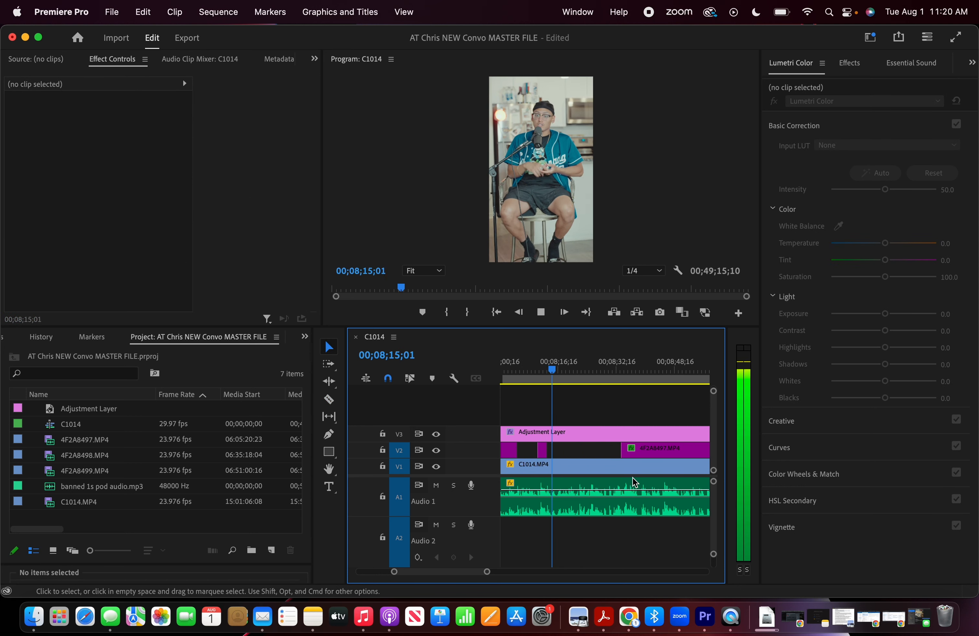
# Play on with the remaining 4F2A8497.MP4 clip trimmed to 00;08;44;01, then extend its start back to about 00;08;20;04
pyautogui.moveTo(623, 450); pyautogui.dragTo(660, 454)
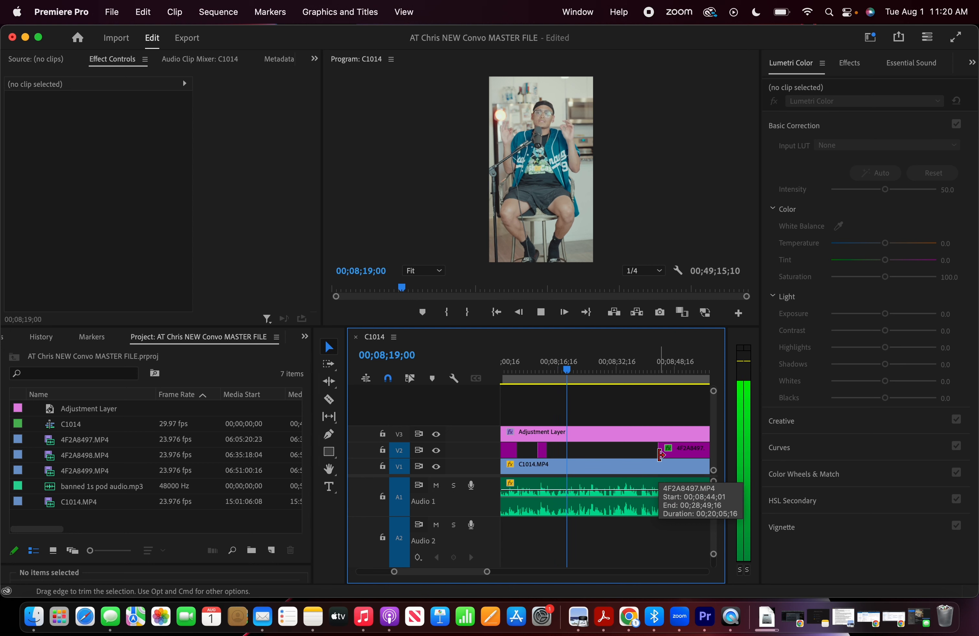
pyautogui.moveTo(659, 454); pyautogui.dragTo(574, 452)
pyautogui.press('=')
pyautogui.press('=')
pyautogui.press('=')
pyautogui.press('=')
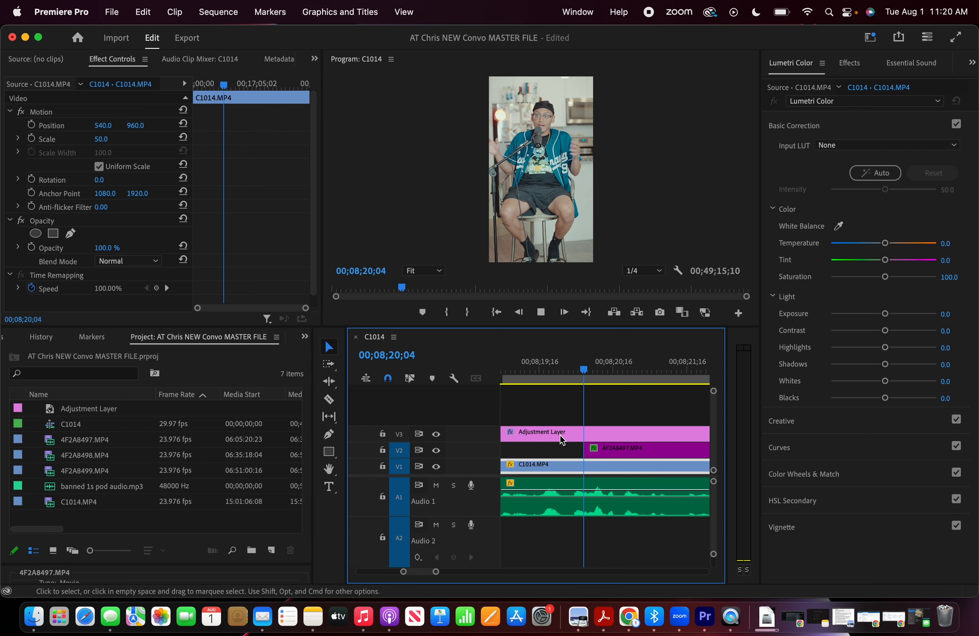
pyautogui.press('-')
pyautogui.press('-')
pyautogui.press('-')
pyautogui.press('-')
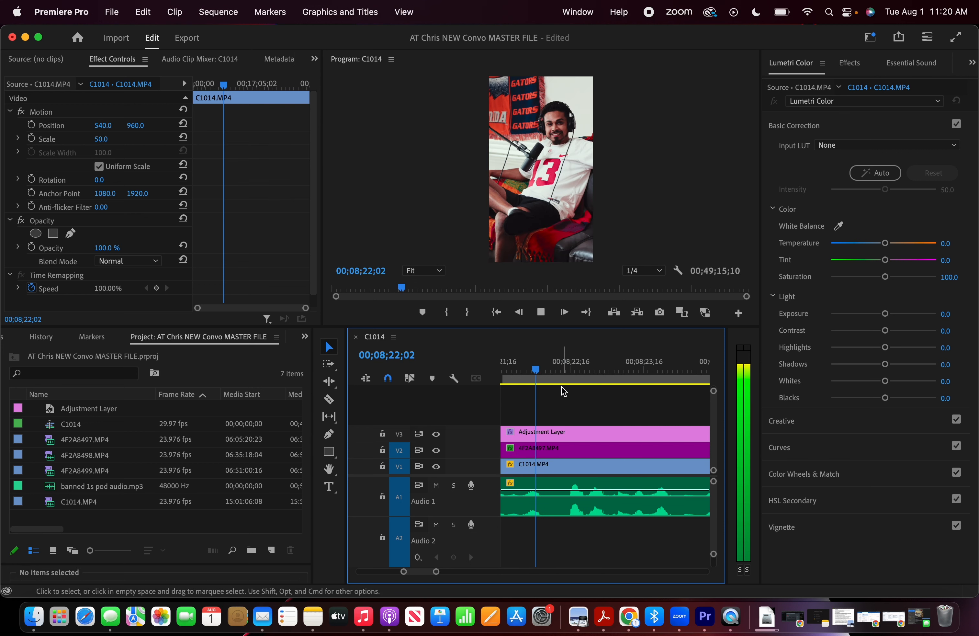
# Replay from about 00;08;17;20 and extend the start of the remaining 4F2A8497.MP4 clip back to 00;08;19;29
pyautogui.click(564, 390)
pyautogui.click(538, 368)
pyautogui.press('space')
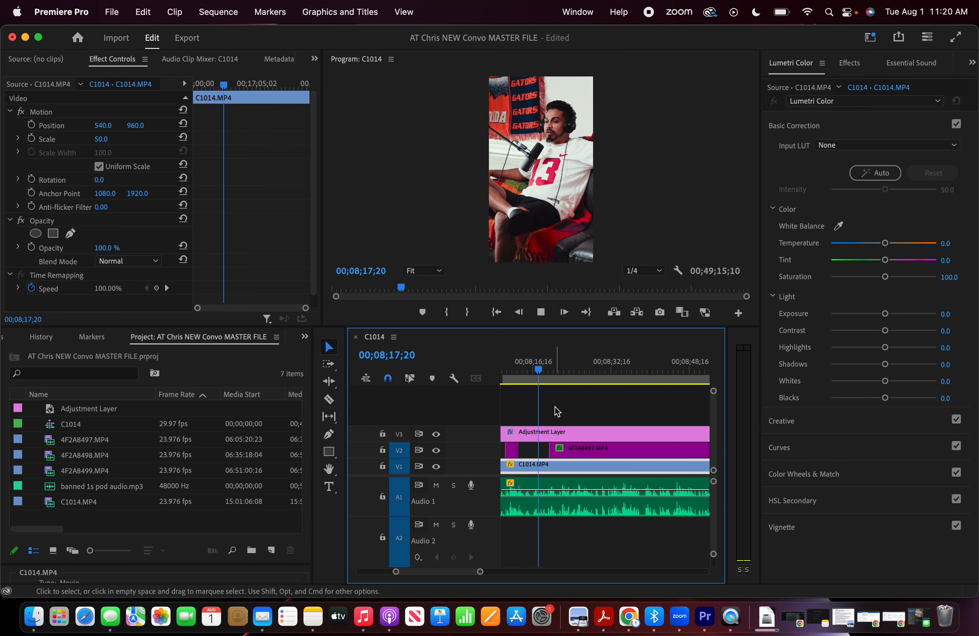
pyautogui.press('=')
pyautogui.press('=')
pyautogui.hscroll(-5, 586, 415)
pyautogui.hscroll(1, 623, 439)
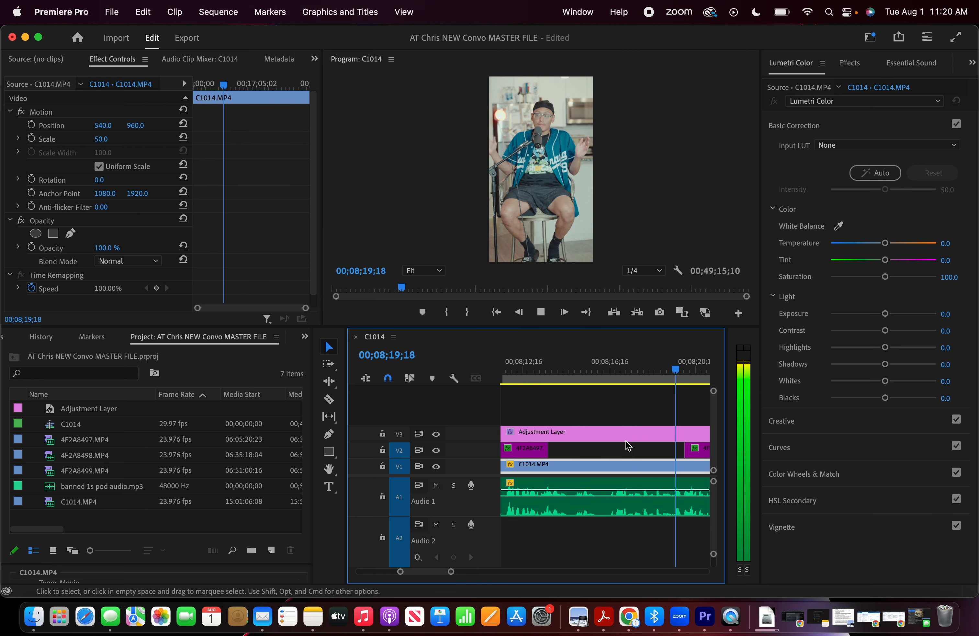
pyautogui.press('space')
pyautogui.moveTo(689, 449); pyautogui.dragTo(685, 449)
pyautogui.press('space')
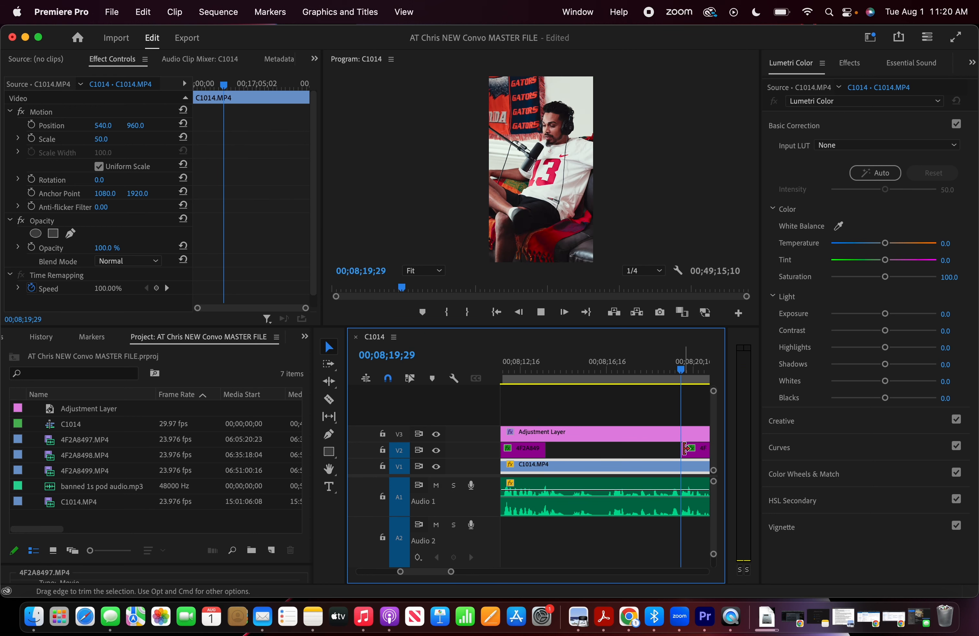
# Split 4F2A8497.MP4 at about 00;08;20;23 and trim the start of the remaining part to about 00;08;28
pyautogui.press('space')
pyautogui.press('c')
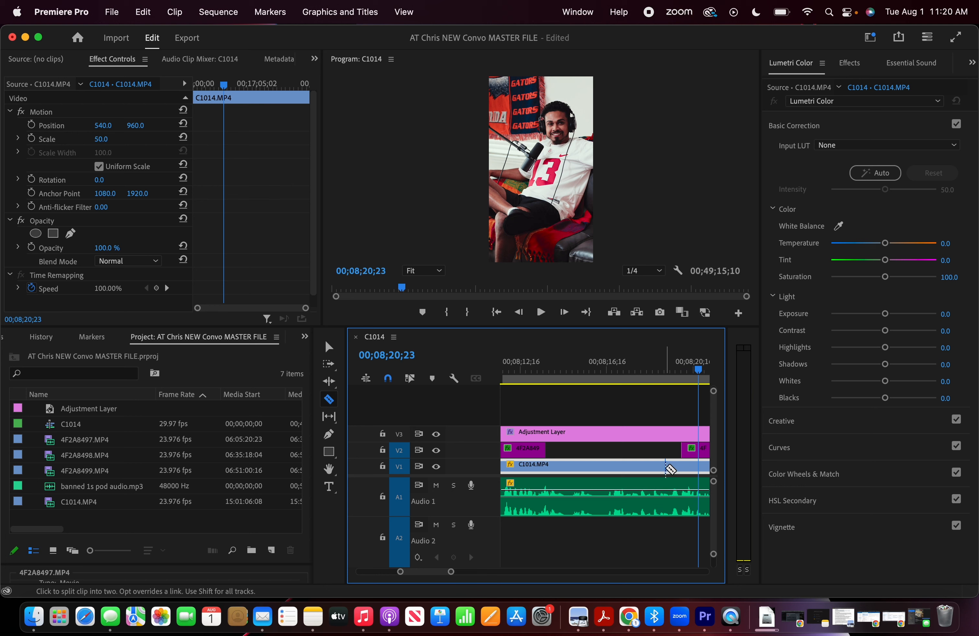
pyautogui.click(698, 451)
pyautogui.press('v')
pyautogui.hscroll(5, 697, 453)
pyautogui.hscroll(-5, 661, 470)
pyautogui.press('space')
pyautogui.press('-')
pyautogui.press('-')
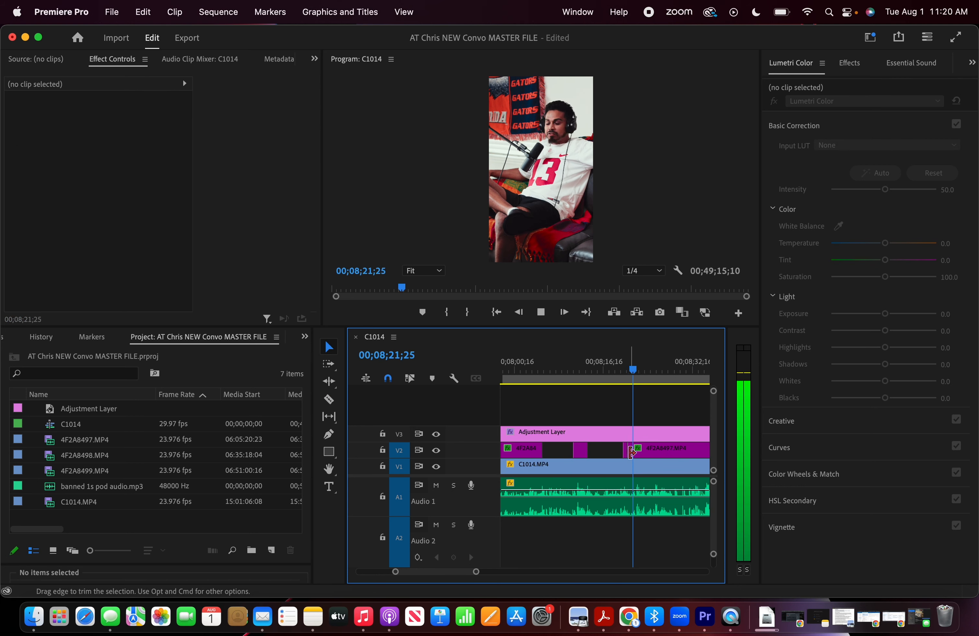
pyautogui.moveTo(629, 450); pyautogui.dragTo(669, 449)
# Replay from about 00;08;21, extend the start of the remaining 4F2A8497.MP4 clip back to about 00;08;22 and check the cut
pyautogui.press('space')
pyautogui.click(631, 367)
pyautogui.press('space')
pyautogui.press('space')
pyautogui.moveTo(669, 450); pyautogui.dragTo(641, 449)
pyautogui.press('space')
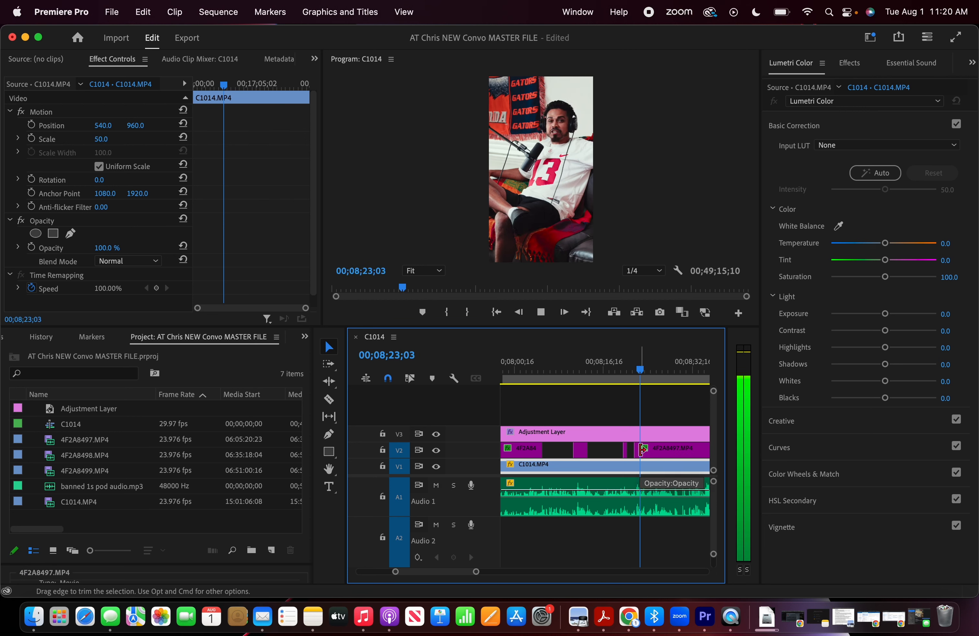
pyautogui.click(641, 374)
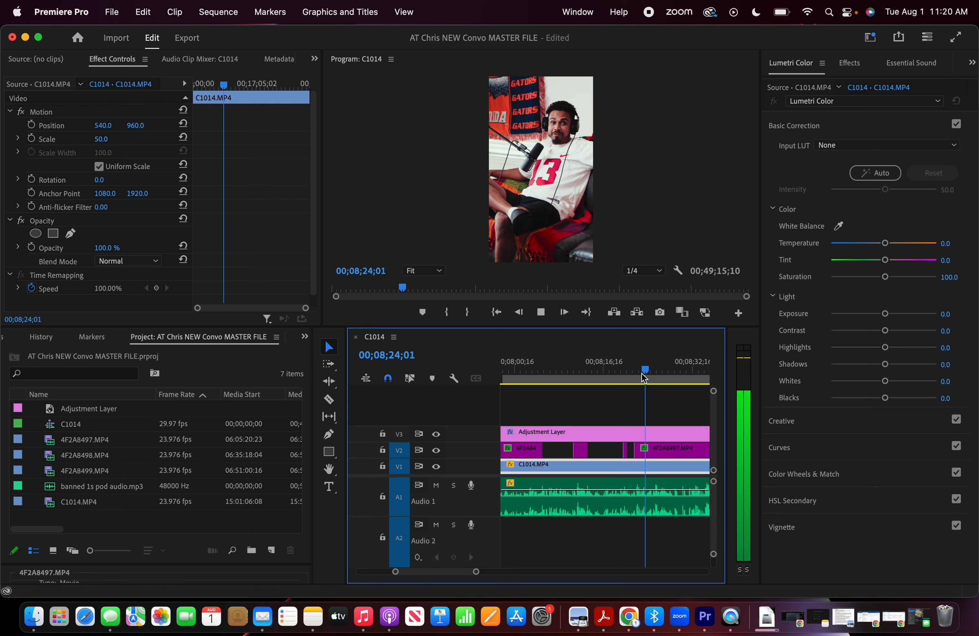
# Split 4F2A8497.MP4 at about 00;08;24, trim the start of the remaining part to about 00;08;34 and resume playback
pyautogui.press('space')
pyautogui.press('c')
pyautogui.press('v')
pyautogui.moveTo(649, 450); pyautogui.dragTo(702, 451)
pyautogui.press('space')
pyautogui.hscroll(3, 630, 487)
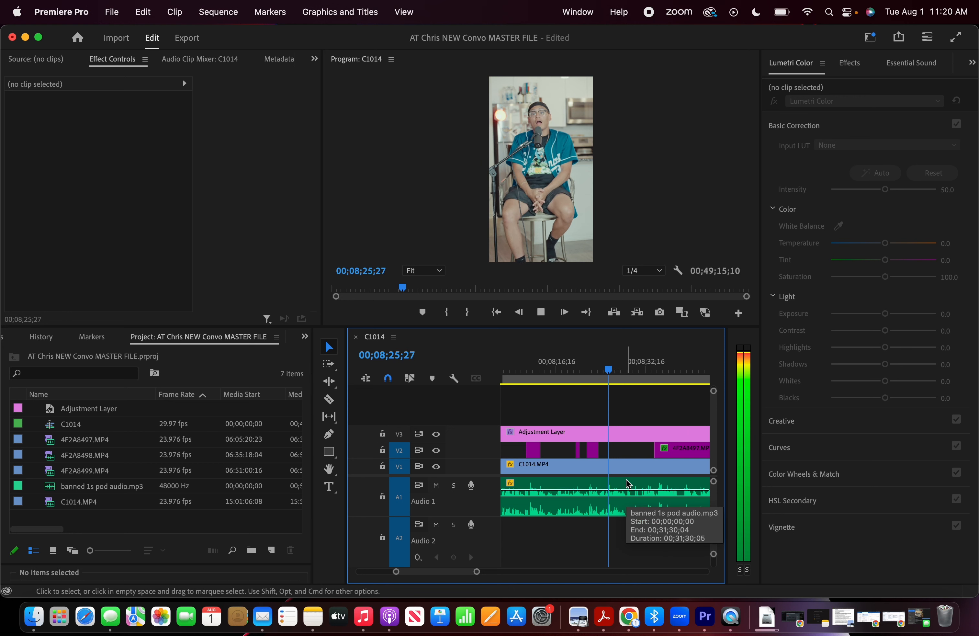
# Trim the start of the remaining 4F2A8497.MP4 clip to about 00;08;38 and play on to 00;08;31;21
pyautogui.moveTo(655, 450); pyautogui.dragTo(683, 454)
pyautogui.scroll(-3, 605, 500)
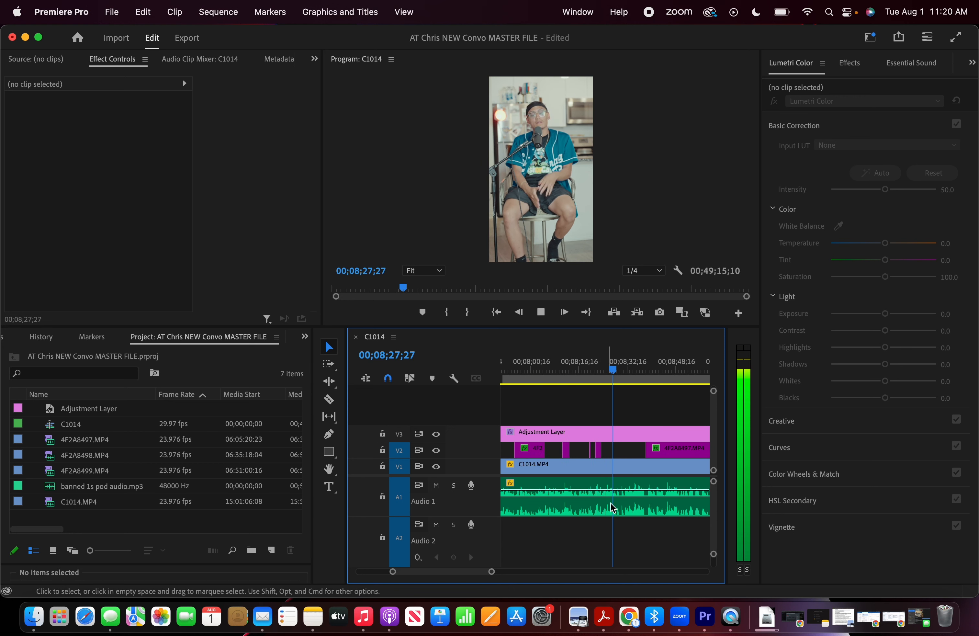
pyautogui.hscroll(2, 619, 497)
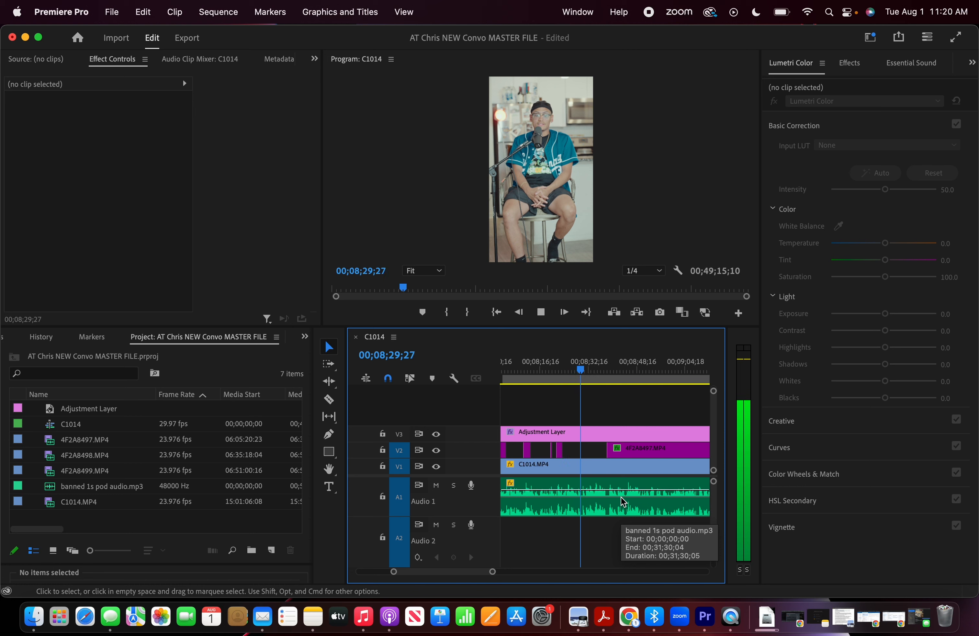
pyautogui.click(590, 229)
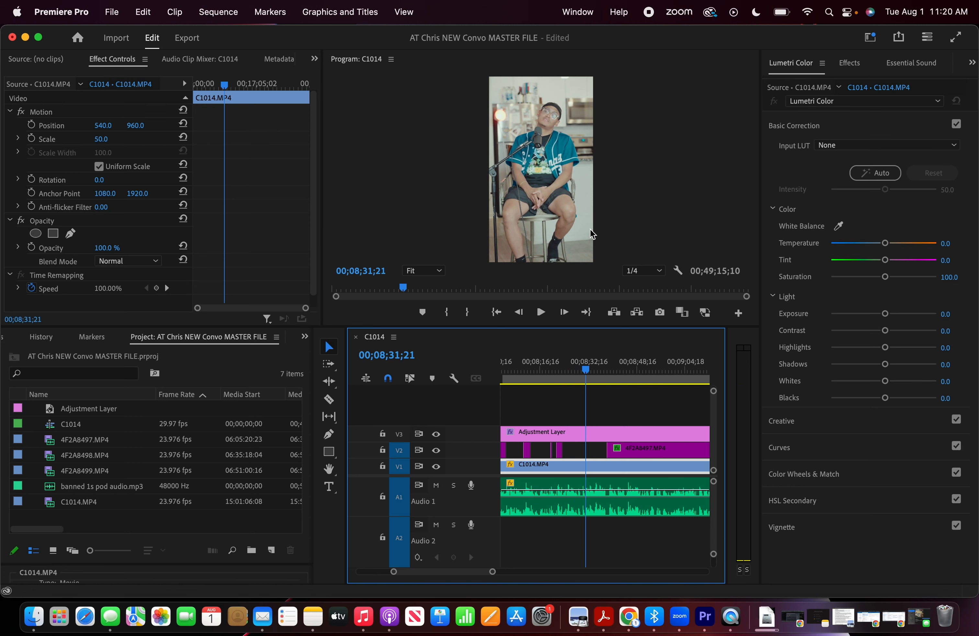
# Show 4F2A8497.MP4 on V2 from 00;08;31;21, split it at about 00;08;32;13 and trim the remaining part's start to 00;08;48;24
pyautogui.moveTo(606, 450); pyautogui.dragTo(594, 450)
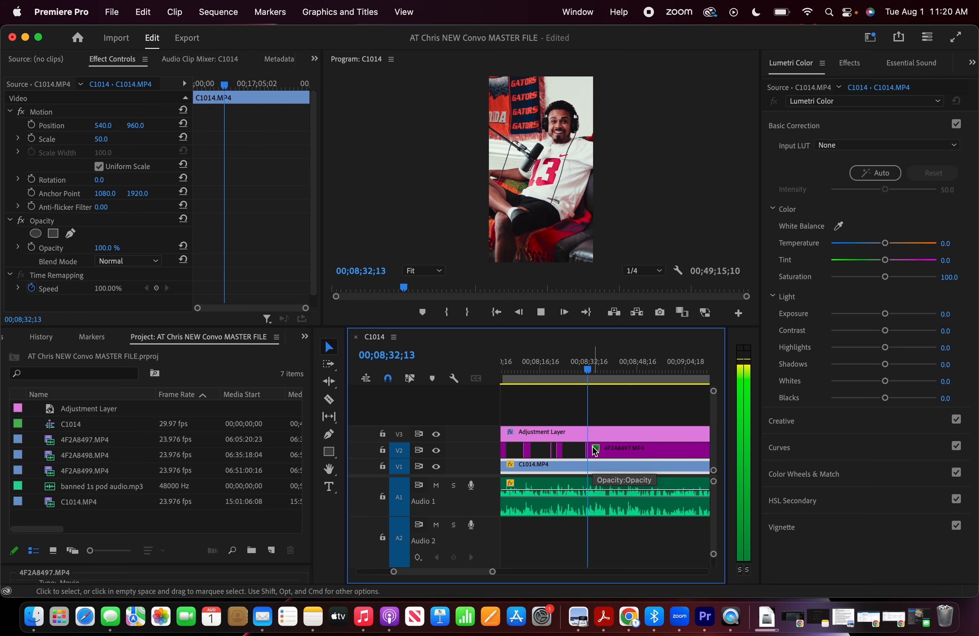
pyautogui.press('space')
pyautogui.press('c')
pyautogui.moveTo(598, 449); pyautogui.dragTo(644, 454)
pyautogui.press('space')
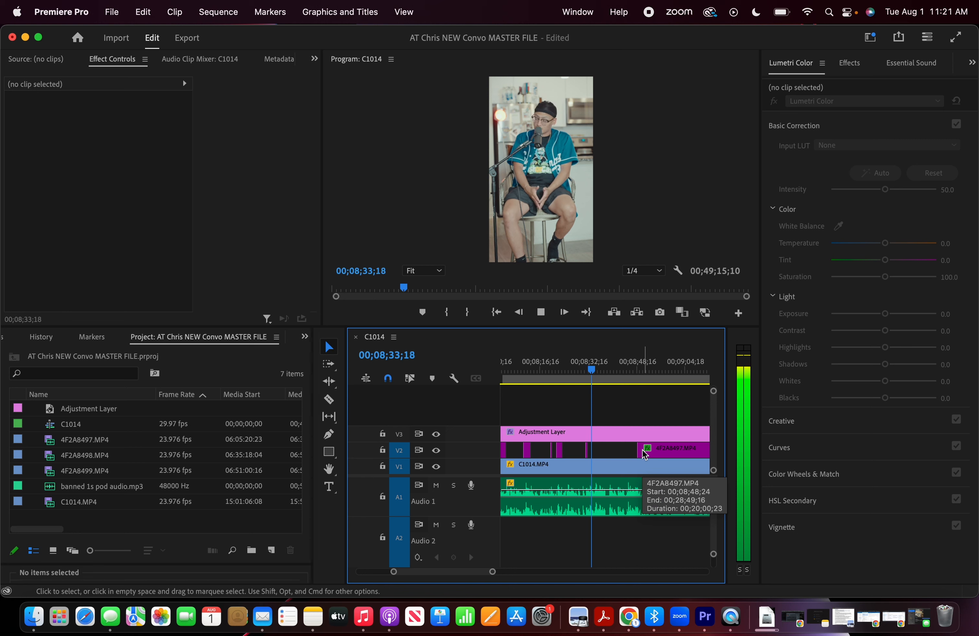
# Extend the start of the remaining 4F2A8497.MP4 clip back to about 00;08;34;07 and play on to 00;08;35;08
pyautogui.moveTo(643, 449); pyautogui.dragTo(599, 449)
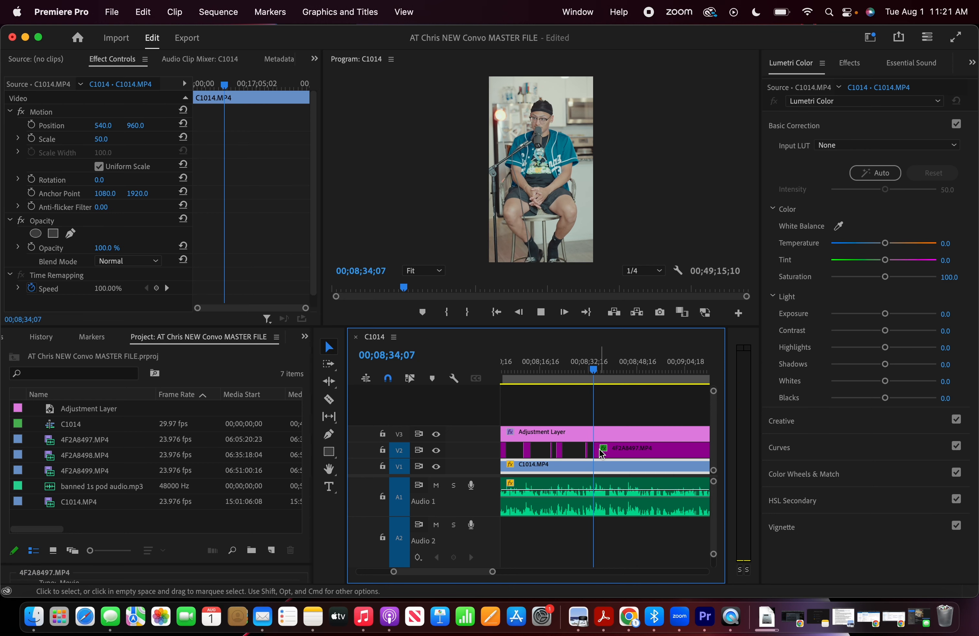
pyautogui.press('space')
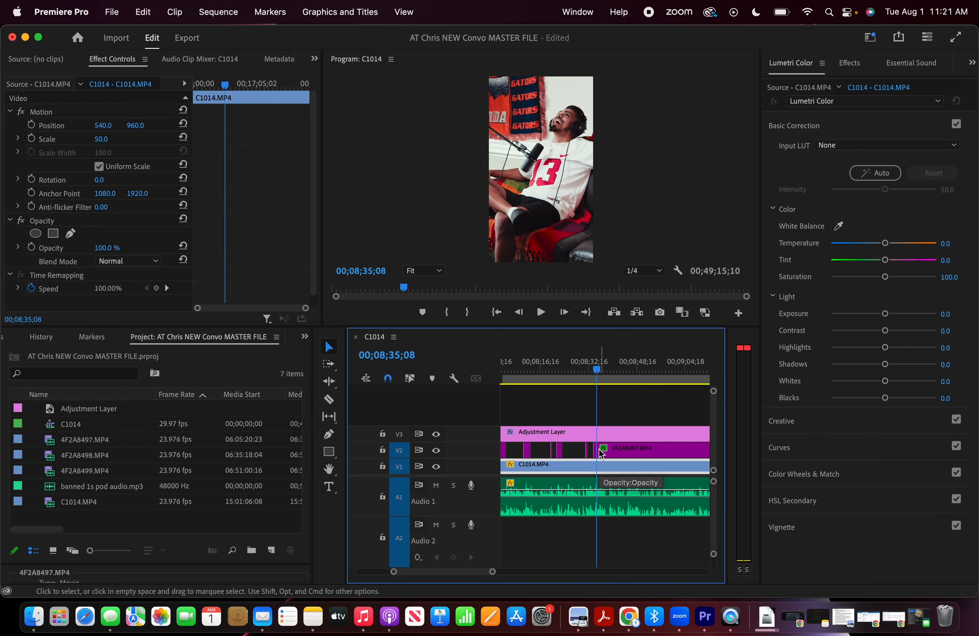
pyautogui.press('space')
pyautogui.press('c')
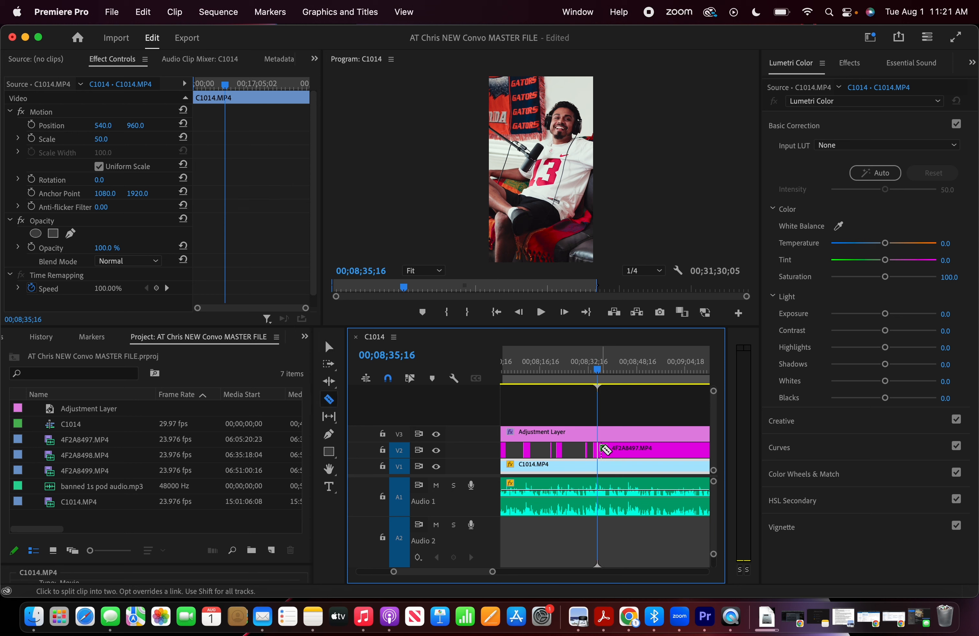
pyautogui.press('v')
pyautogui.moveTo(599, 449); pyautogui.dragTo(664, 450)
pyautogui.press('space')
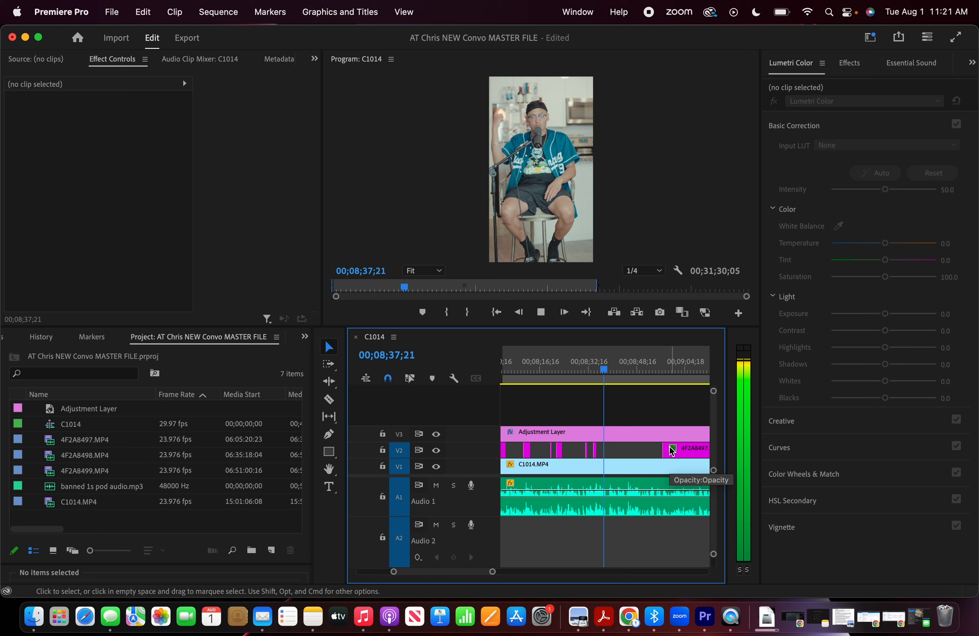
pyautogui.click(672, 450)
pyautogui.press('space')
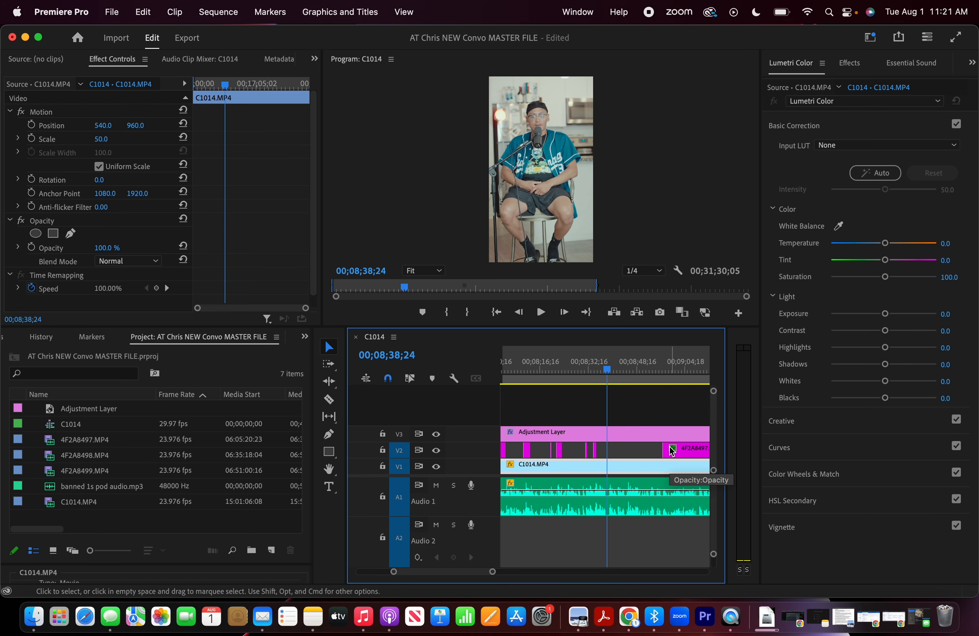
pyautogui.moveTo(662, 449); pyautogui.dragTo(599, 450)
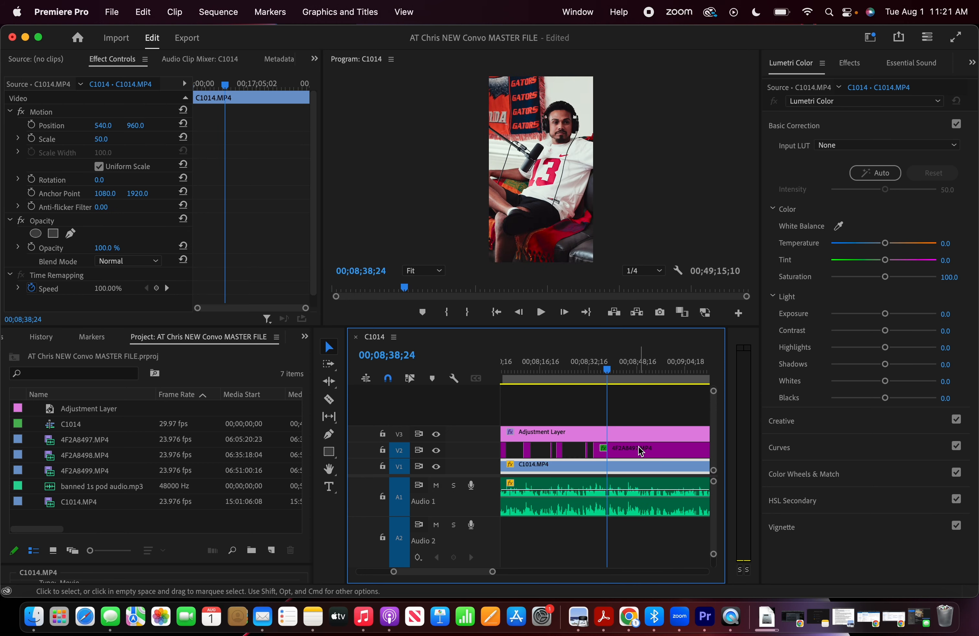
# Replay from about 00;08;34;01, split 4F2A8497.MP4 at 00;08;34;28 and trim the remaining part's start to about 00;08;38;26
pyautogui.click(593, 370)
pyautogui.press('space')
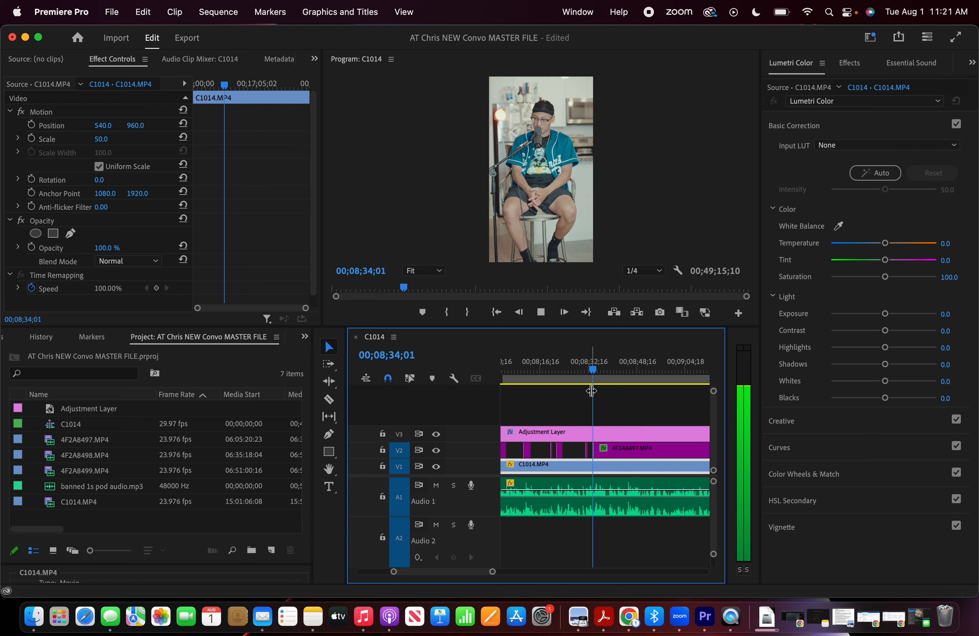
pyautogui.press('=')
pyautogui.press('=')
pyautogui.press('space')
pyautogui.press('space')
pyautogui.press('space')
pyautogui.press('c')
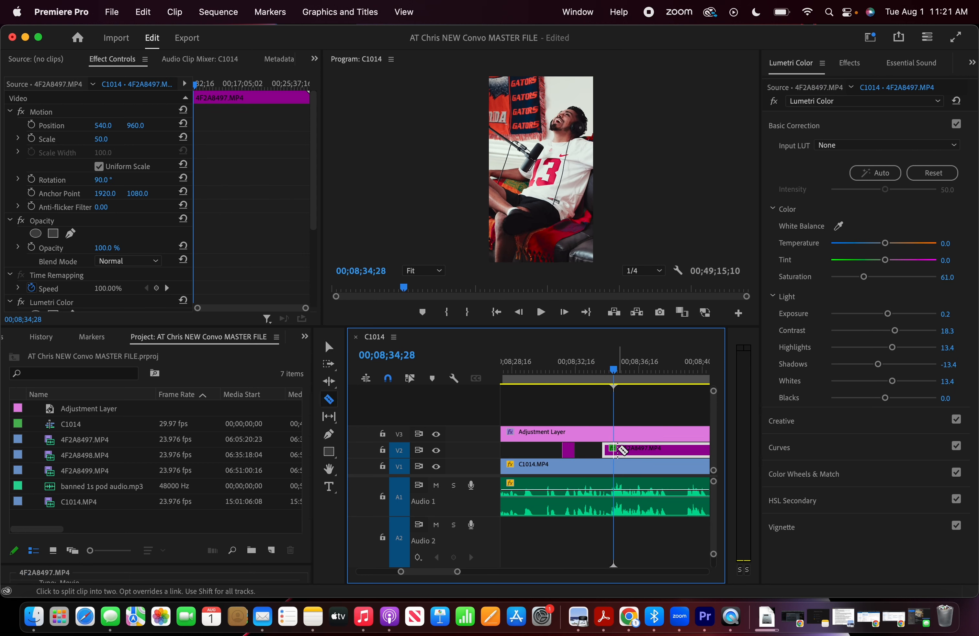
pyautogui.click(616, 449)
pyautogui.press('v')
pyautogui.moveTo(616, 448); pyautogui.dragTo(677, 450)
pyautogui.press('space')
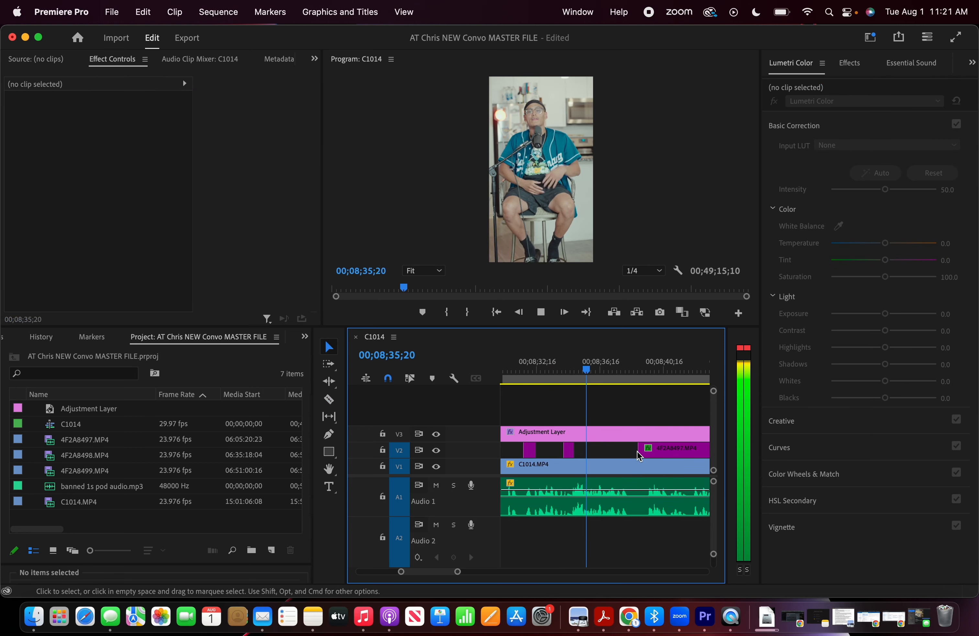
# Trim the start of the remaining 4F2A8497.MP4 clip to 00;08;44;17, replay from about 00;08;39, and extend it back to 00;08;40;00
pyautogui.moveTo(601, 450); pyautogui.dragTo(688, 450)
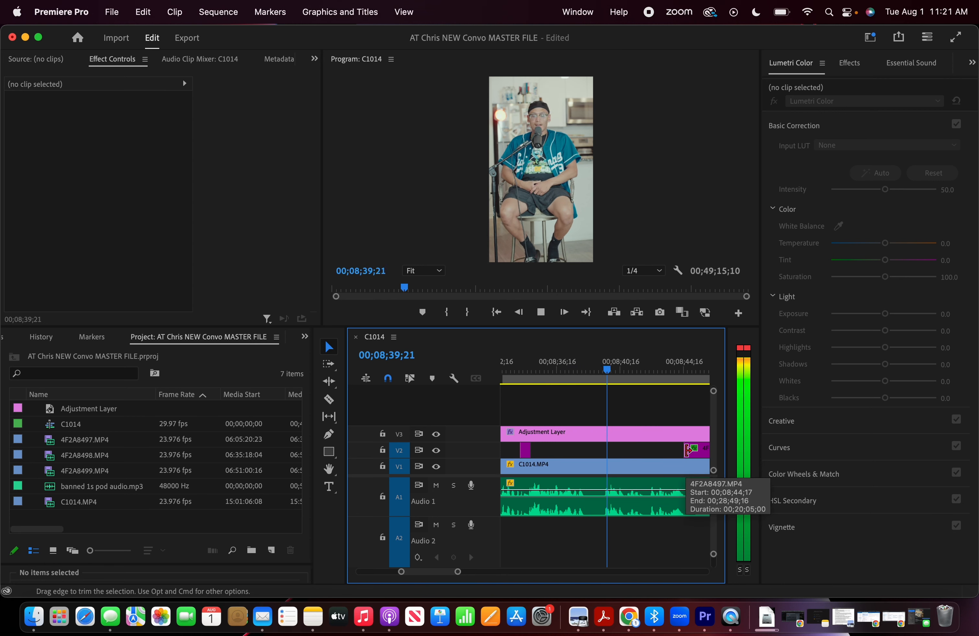
pyautogui.click(675, 471)
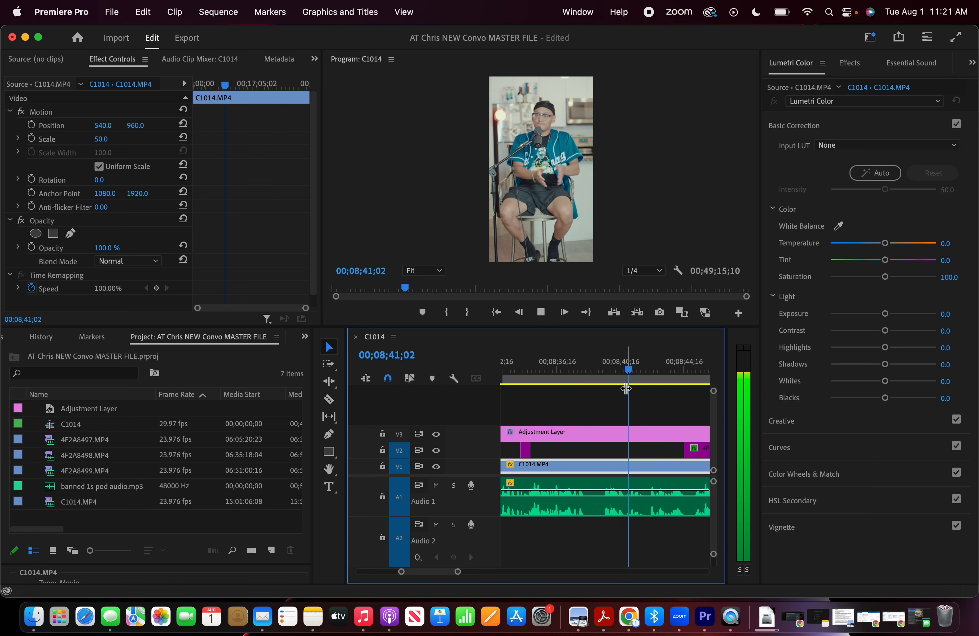
pyautogui.click(605, 363)
pyautogui.press('space')
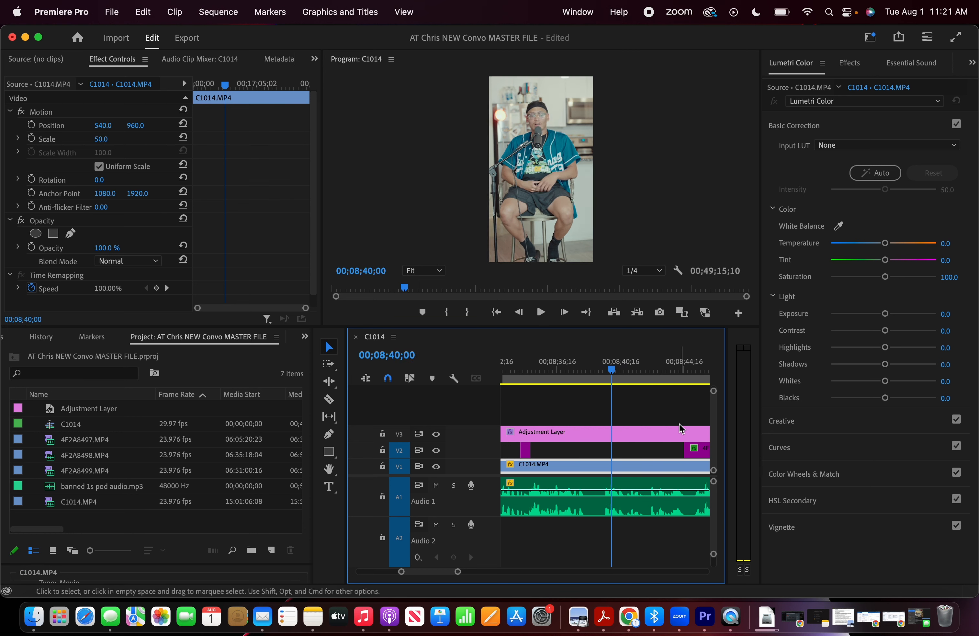
pyautogui.moveTo(686, 448); pyautogui.dragTo(618, 448)
pyautogui.press('space')
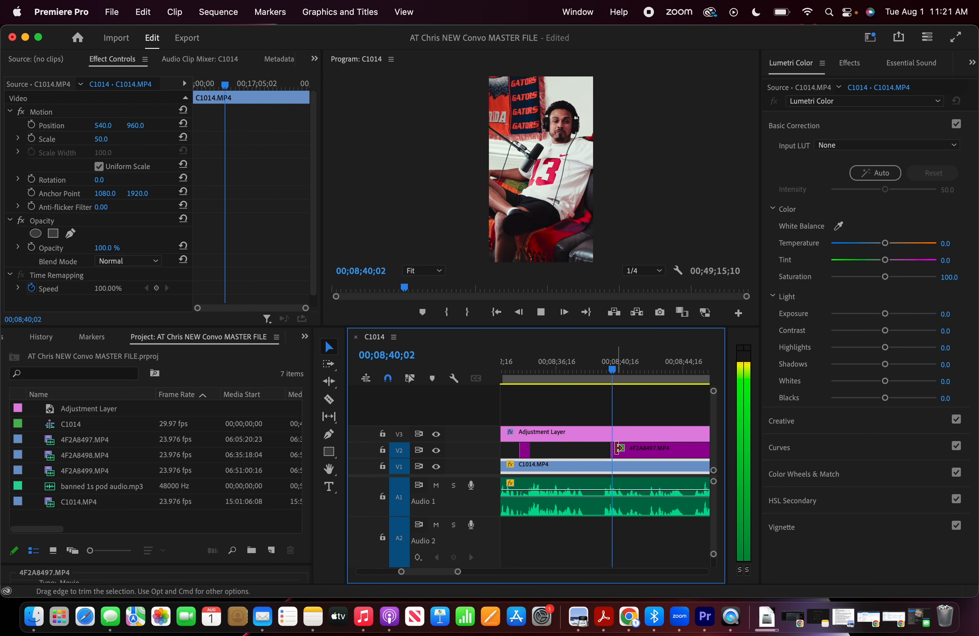
# Split 4F2A8497.MP4 at about 00;08;42;02 and trim the start of the remaining part to about 00;09;11
pyautogui.press('c')
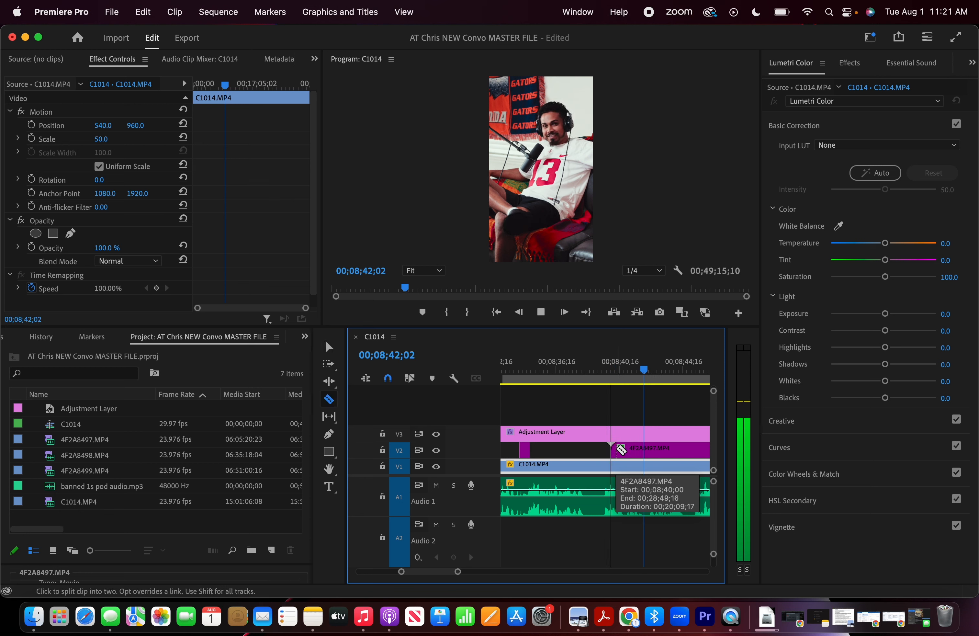
pyautogui.press('space')
pyautogui.press('v')
pyautogui.scroll(-5, 644, 452)
pyautogui.hscroll(1, 638, 453)
pyautogui.moveTo(632, 451); pyautogui.dragTo(706, 451)
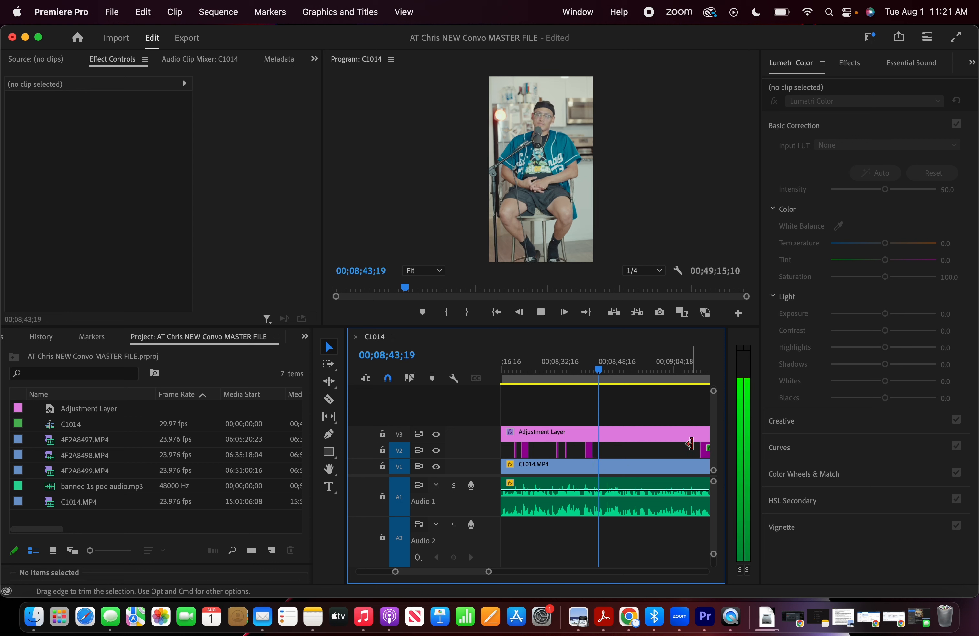
pyautogui.press('space')
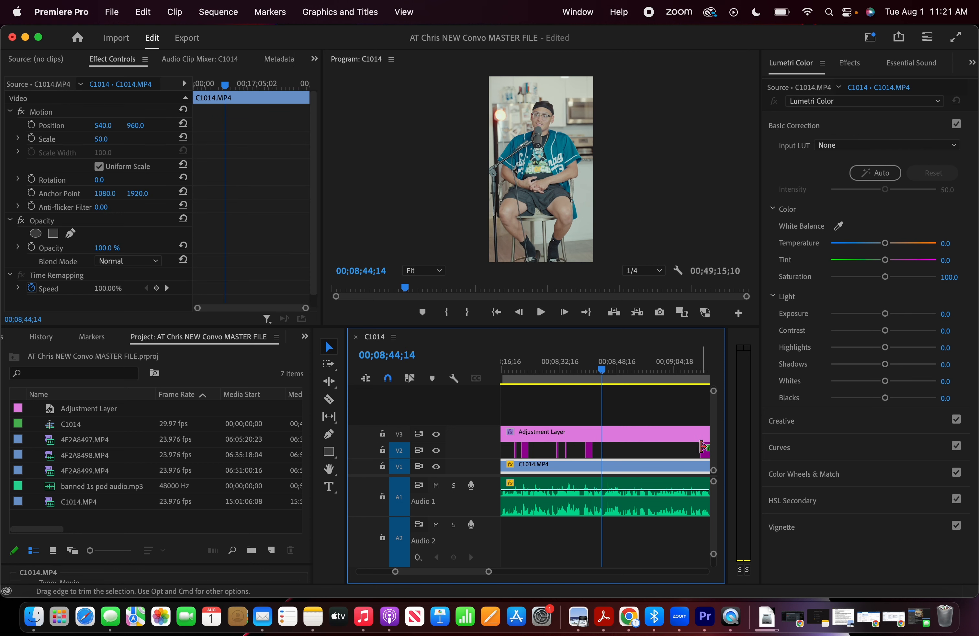
# Play on, replay from about 00;08;48 to find the cut point, and extend the remaining 4F2A8497.MP4 clip's start back to 00;08;50;08
pyautogui.press('space')
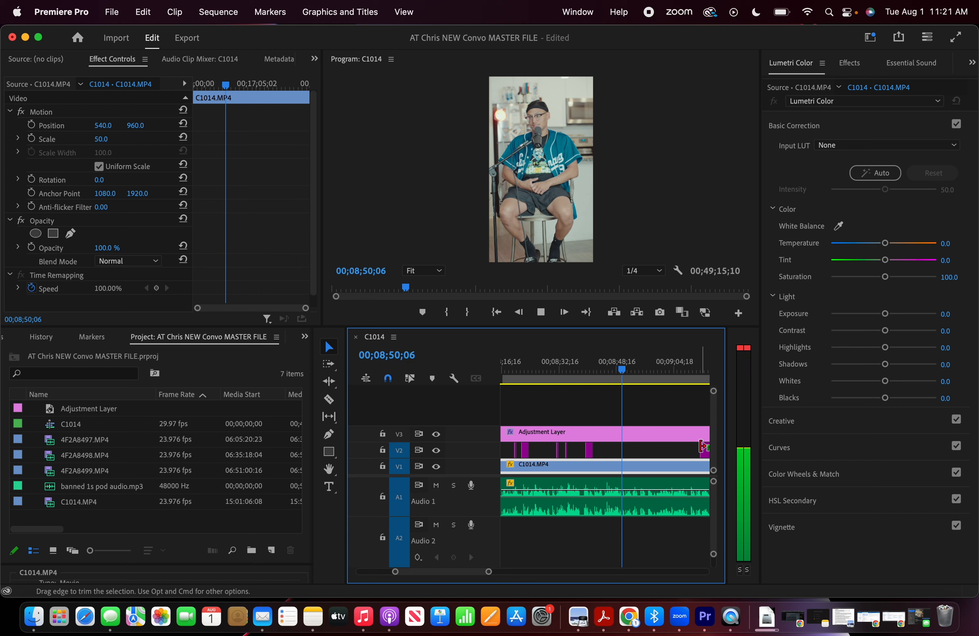
pyautogui.press('space')
pyautogui.click(618, 366)
pyautogui.press('space')
pyautogui.press('space')
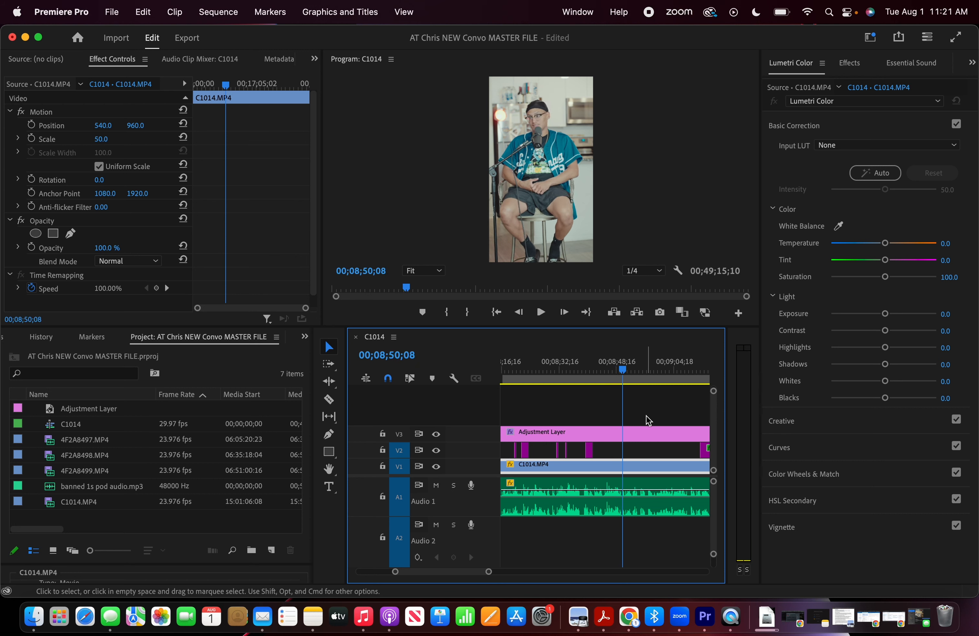
pyautogui.moveTo(698, 448); pyautogui.dragTo(617, 445)
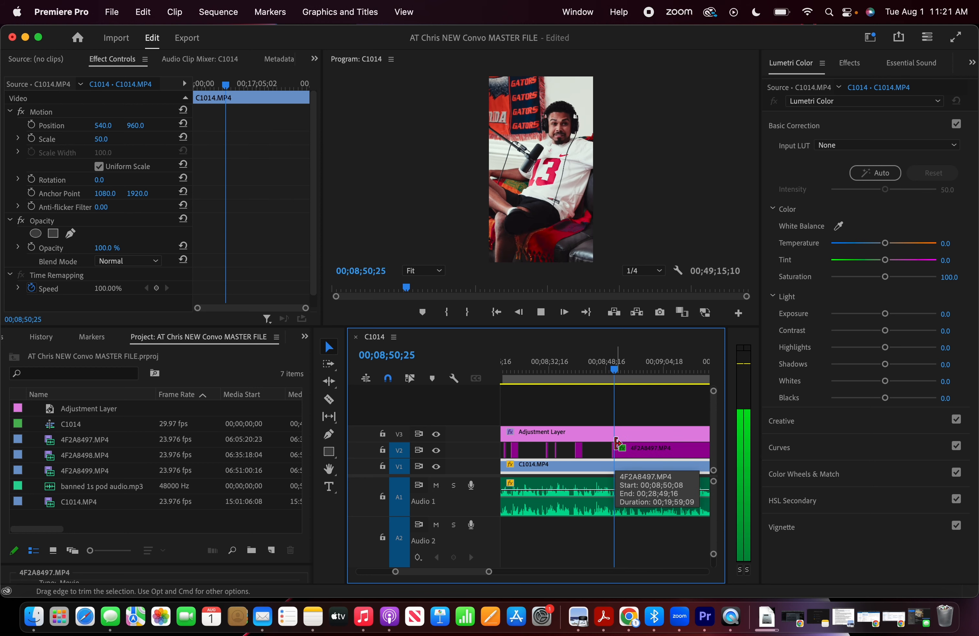
# Split 4F2A8497.MP4 on V2 at about 00;08;51 and play on to 00;08;51;25
pyautogui.press('space')
pyautogui.press('c')
pyautogui.click(623, 448)
pyautogui.press('v')
pyautogui.press('space')
pyautogui.click(617, 450)
pyautogui.press('=')
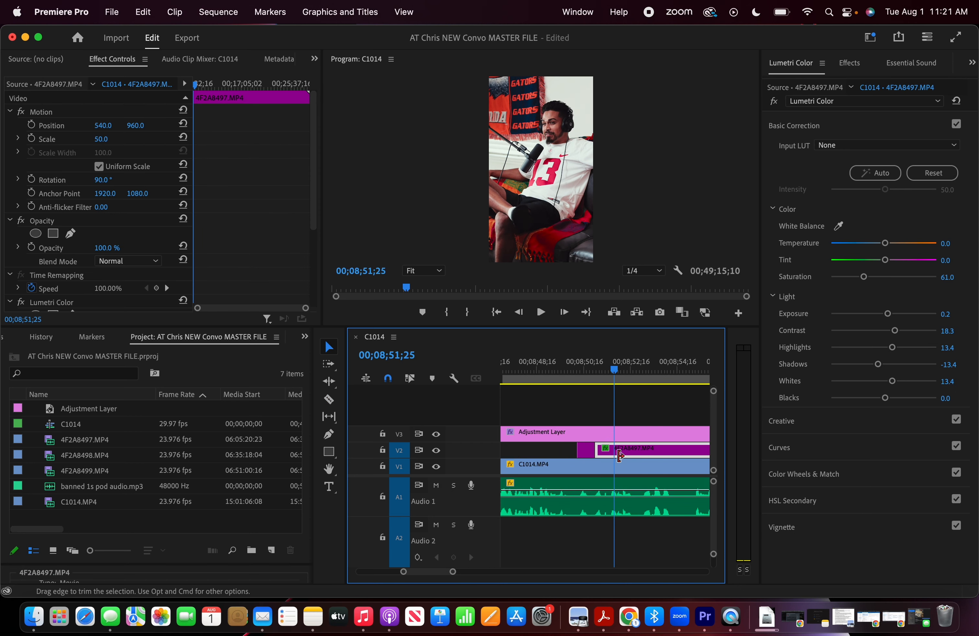
# Replay from about 00;08;51, trim the last 4F2A8497.MP4 clip's start to about 00;08;51;18 and split that clip at 00;08;52;25
pyautogui.click(594, 369)
pyautogui.press('space')
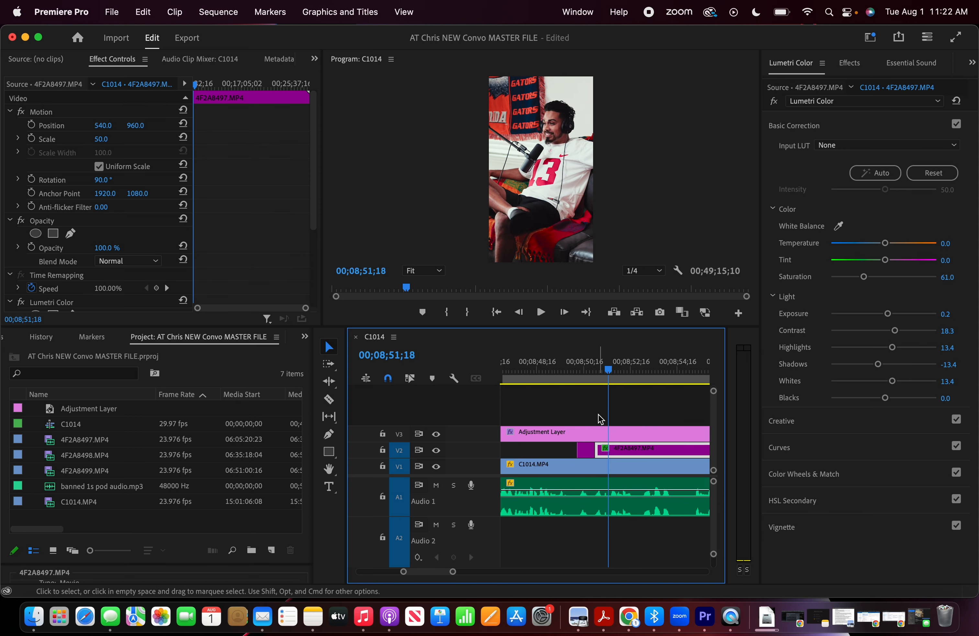
pyautogui.moveTo(596, 449); pyautogui.dragTo(611, 450)
pyautogui.press('space')
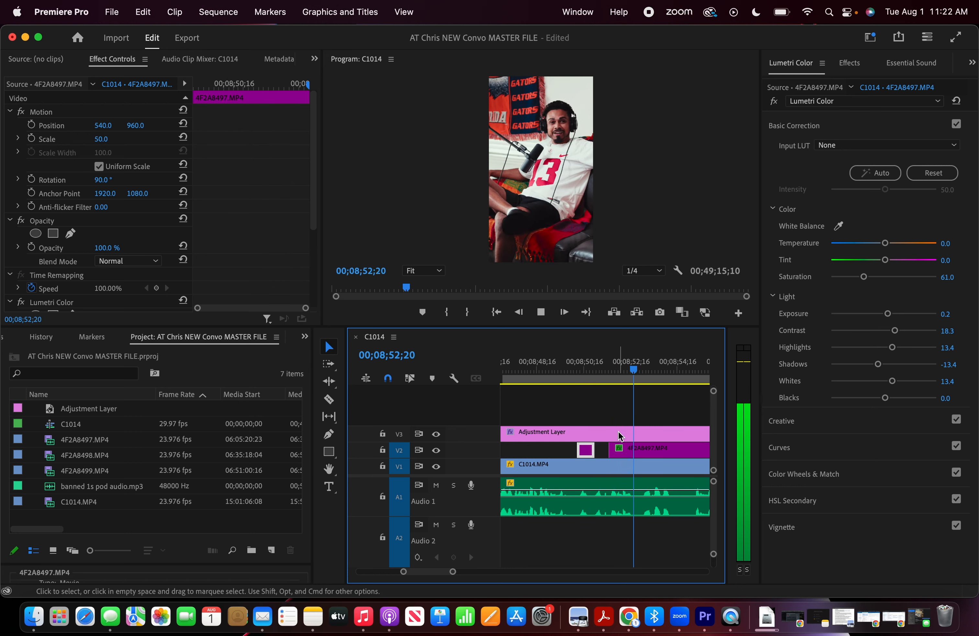
pyautogui.press('space')
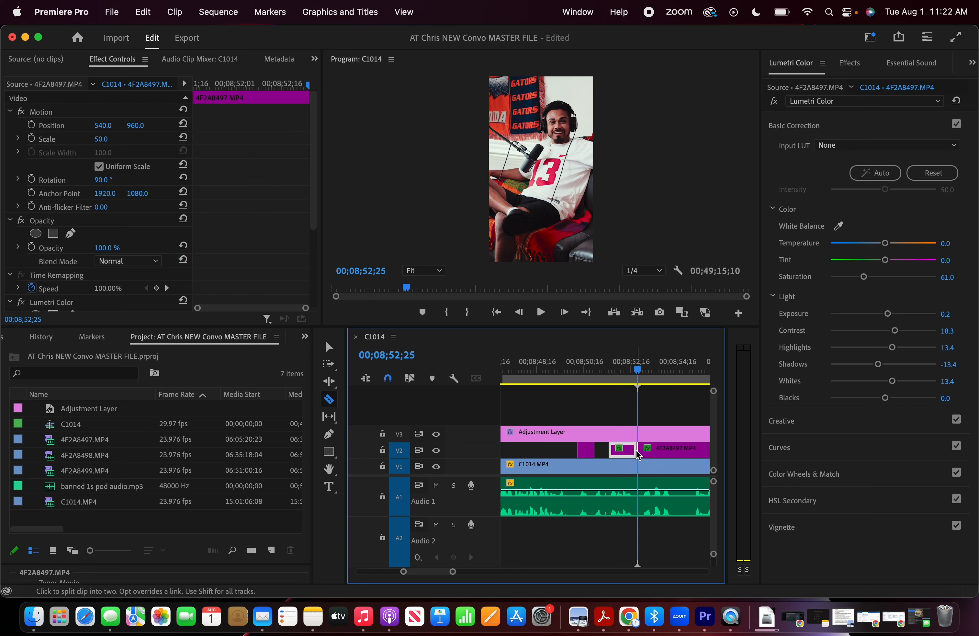
pyautogui.press('space')
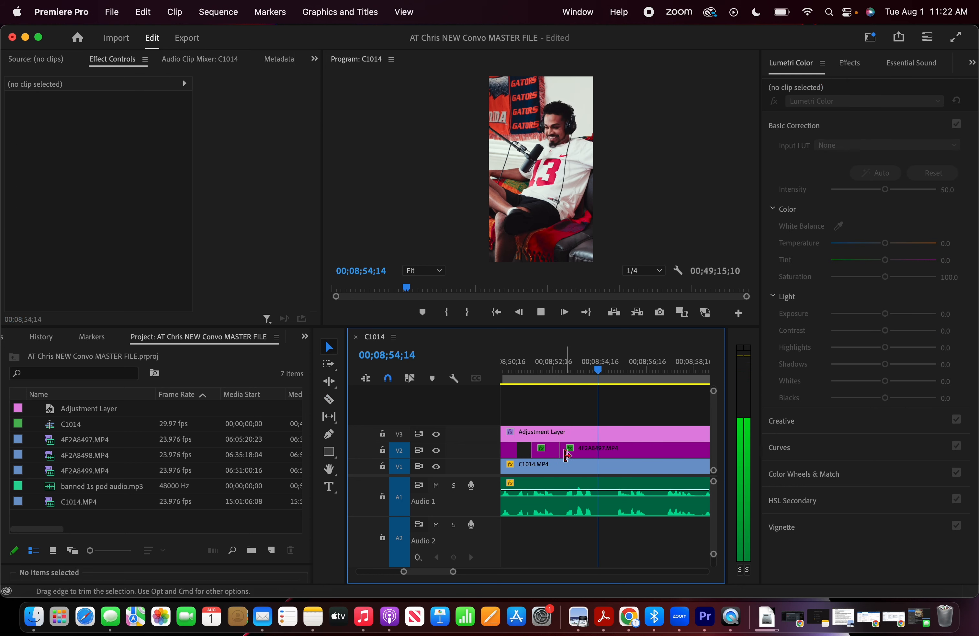
# Trim the start of the remaining 4F2A8497.MP4 clip to about 00;08;59 and replay from about 00;08;54 to check the cut
pyautogui.press('-')
pyautogui.press('-')
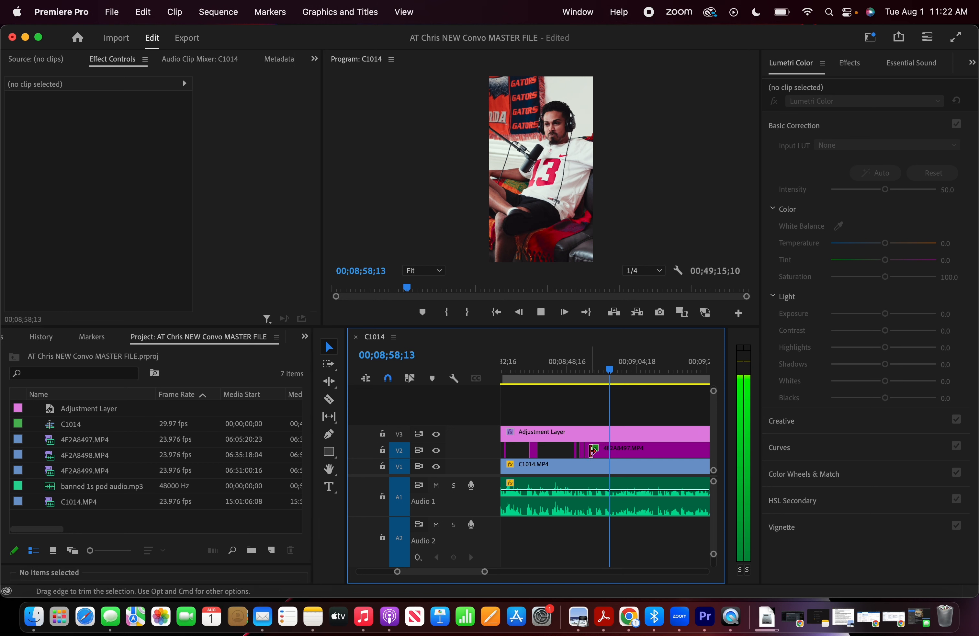
pyautogui.click(591, 453)
pyautogui.moveTo(590, 450); pyautogui.dragTo(616, 451)
pyautogui.click(591, 367)
pyautogui.press('space')
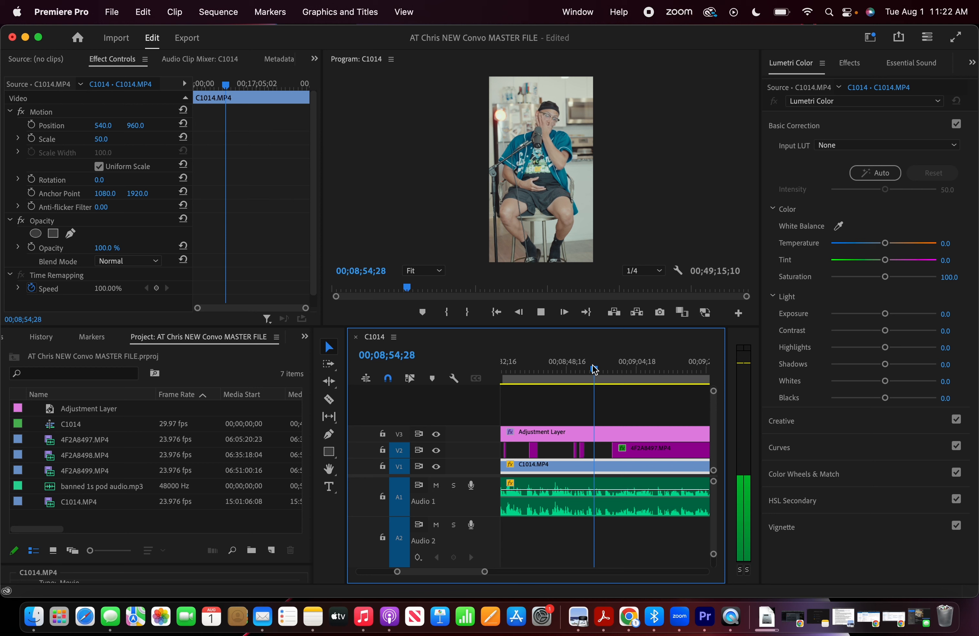
pyautogui.press('=')
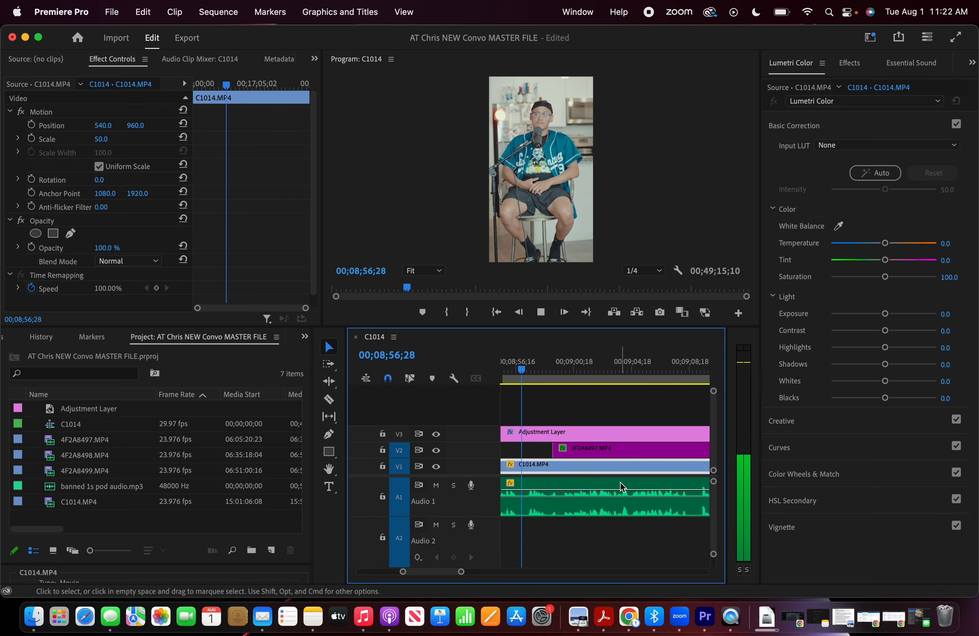
pyautogui.scroll(3, 593, 484)
pyautogui.scroll(-4, 587, 479)
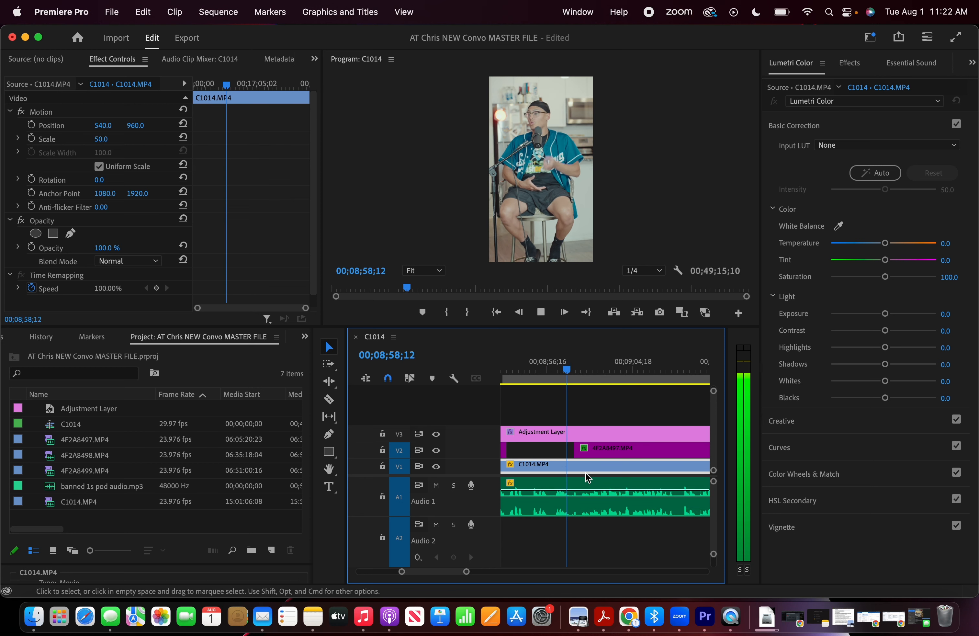
# Split 4F2A8497.MP4 at 00;08;59;26, trim the start of the remaining part to about 00;09;14 and continue playback
pyautogui.click(582, 451)
pyautogui.press('space')
pyautogui.press('c')
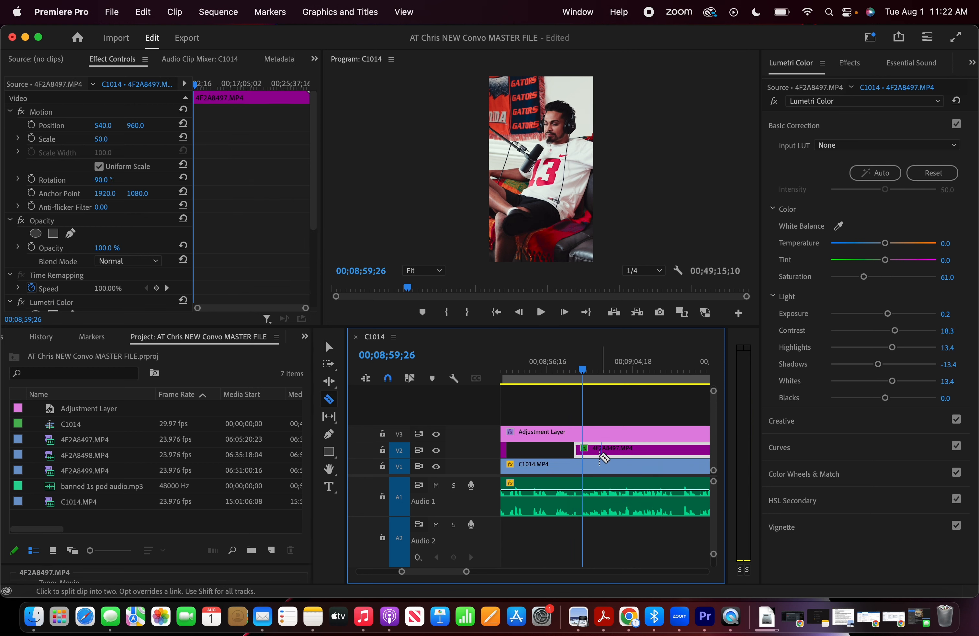
pyautogui.click(582, 452)
pyautogui.press('v')
pyautogui.moveTo(584, 451); pyautogui.dragTo(664, 451)
pyautogui.press('space')
pyautogui.hscroll(2, 619, 470)
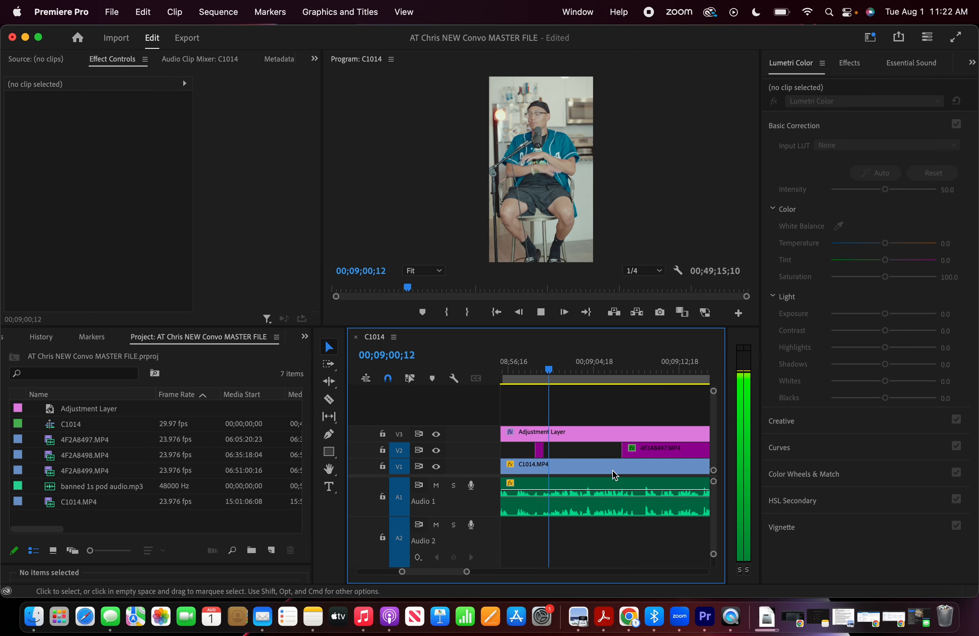
pyautogui.scroll(-2, 582, 478)
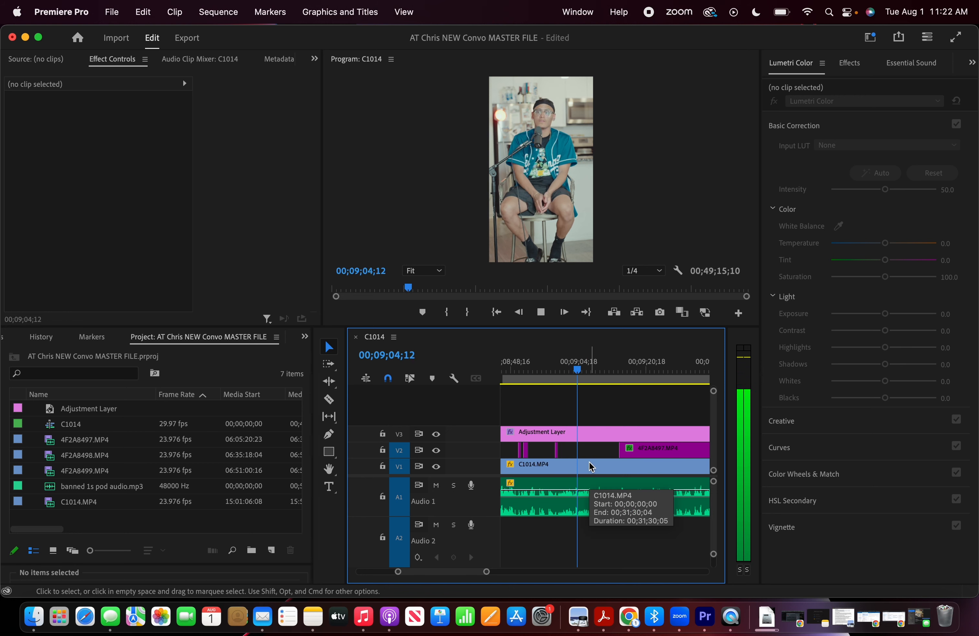
pyautogui.scroll(-1, 592, 465)
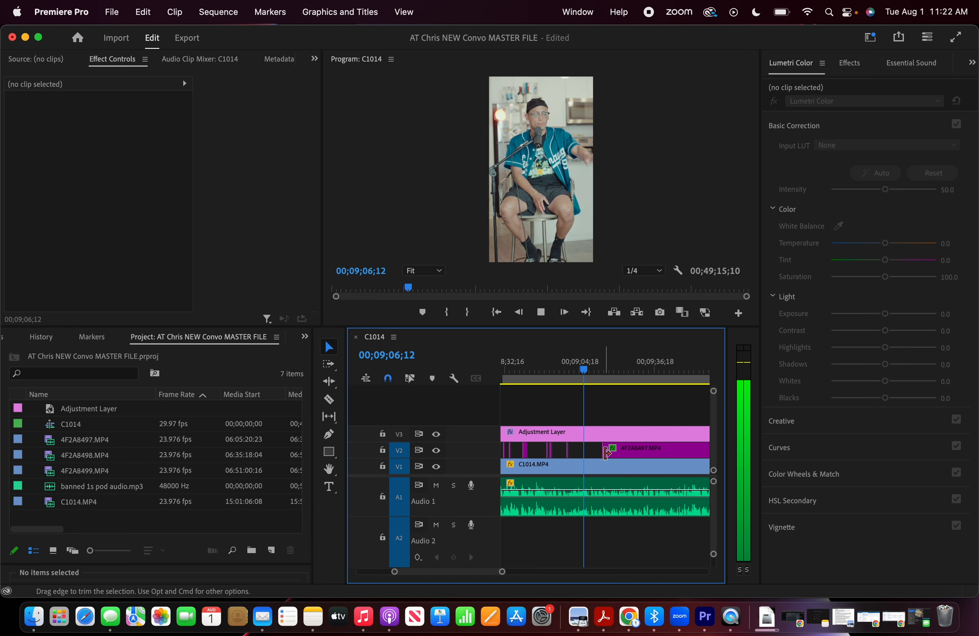
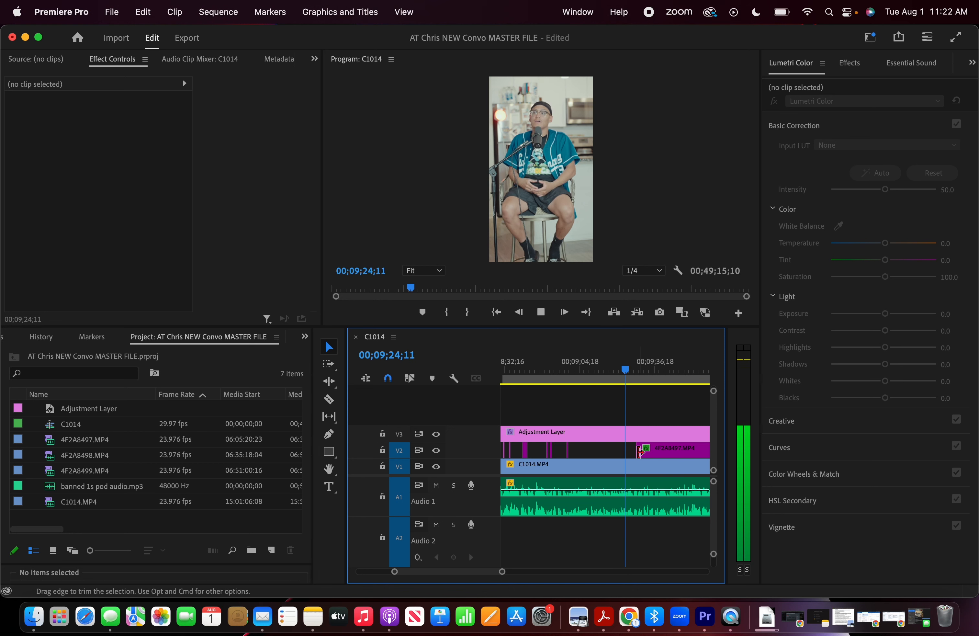
# Replay from about 00;09;23 and trim the start of the last 4F2A8497.MP4 clip back to about 00;09;24;11
pyautogui.scroll(4, 633, 420)
pyautogui.click(609, 371)
pyautogui.press('space')
pyautogui.moveTo(599, 371); pyautogui.dragTo(597, 372)
pyautogui.press('space')
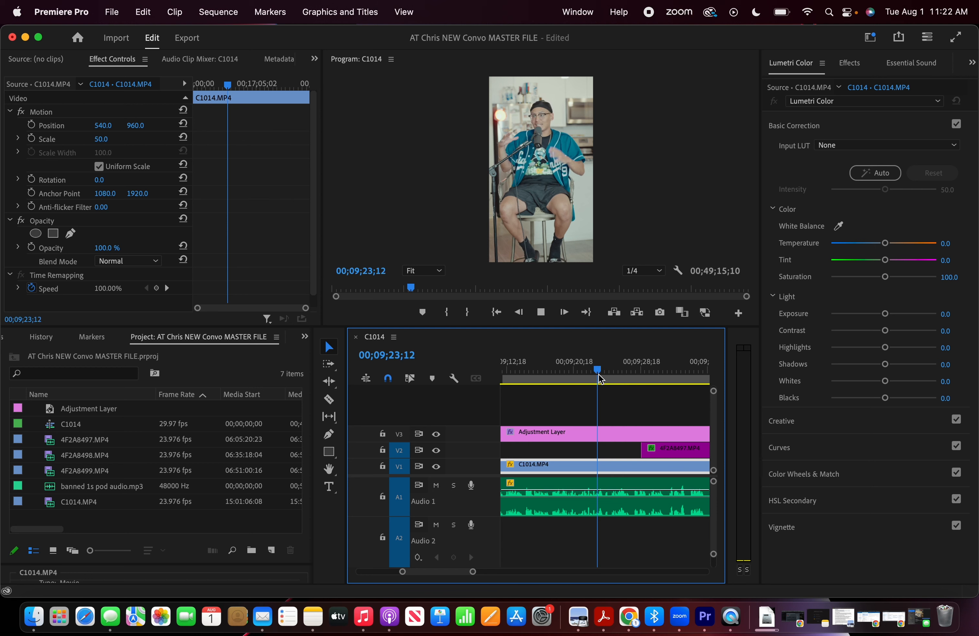
pyautogui.press('space')
pyautogui.moveTo(642, 447); pyautogui.dragTo(601, 449)
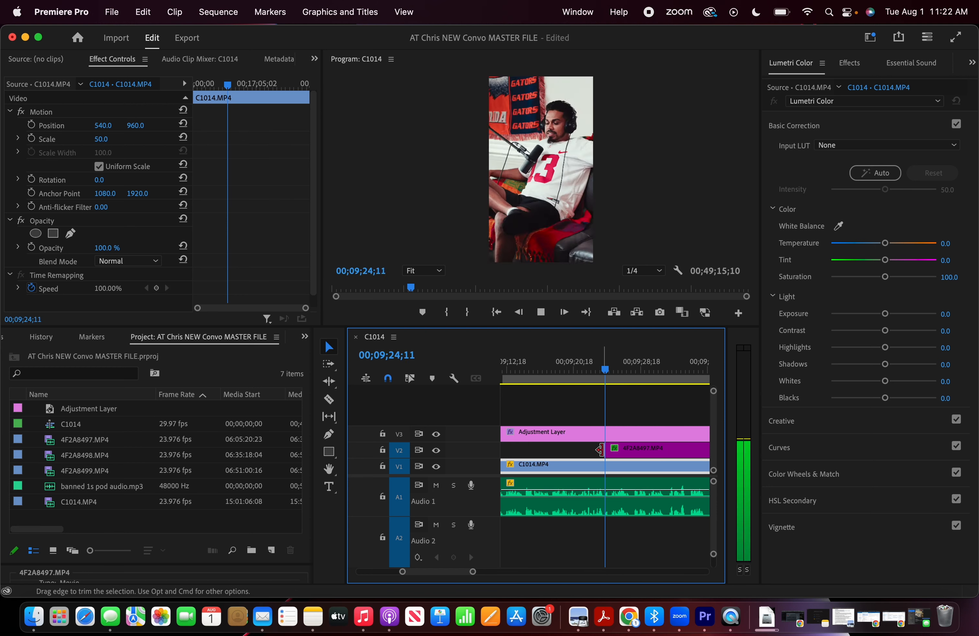
# Split 4F2A8497.MP4 on V2 at 00;09;24;28, trim the start of the remaining part to about 00;09;33 and resume playback
pyautogui.press('space')
pyautogui.press('c')
pyautogui.click(613, 449)
pyautogui.press('v')
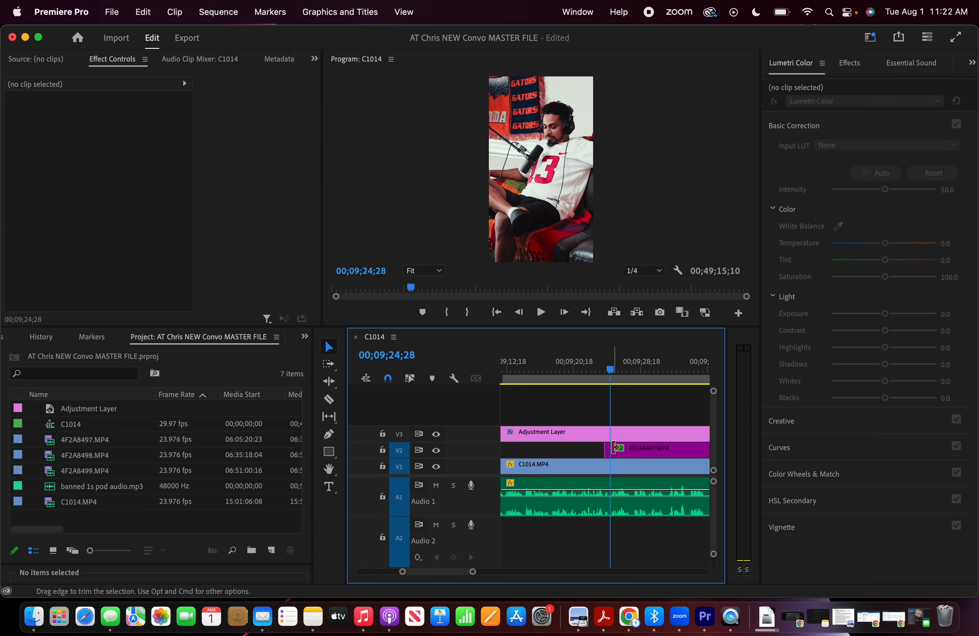
pyautogui.moveTo(614, 448); pyautogui.dragTo(663, 447)
pyautogui.press('space')
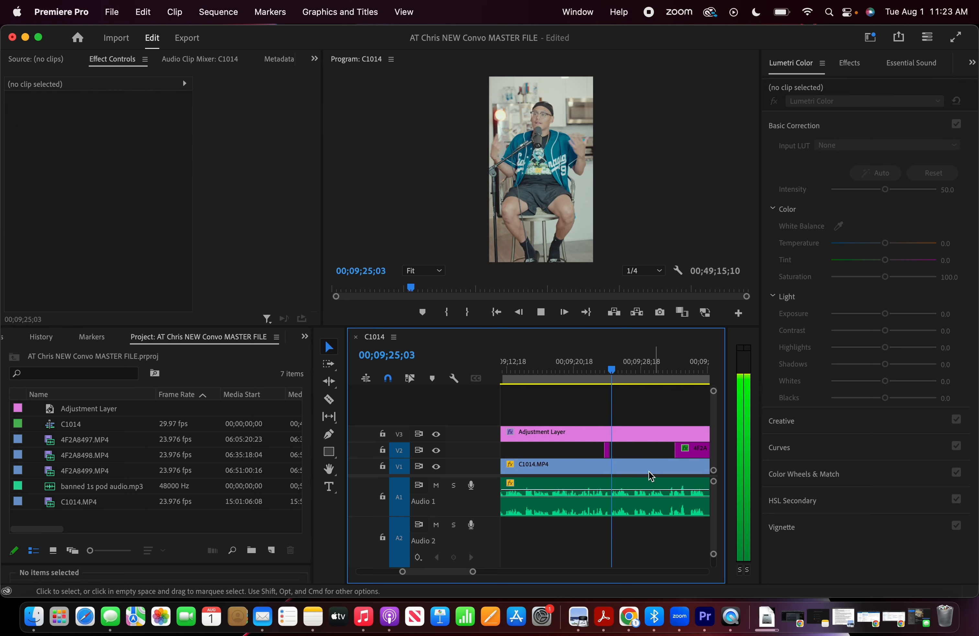
# While playback continues, trim the start of the remaining 4F2A8497.MP4 clip onward to about 00;09;55
pyautogui.scroll(2, 699, 507)
pyautogui.hscroll(3, 705, 512)
pyautogui.scroll(-3, 705, 513)
pyautogui.hscroll(1, 705, 513)
pyautogui.moveTo(675, 449); pyautogui.dragTo(703, 450)
pyautogui.hscroll(3, 624, 475)
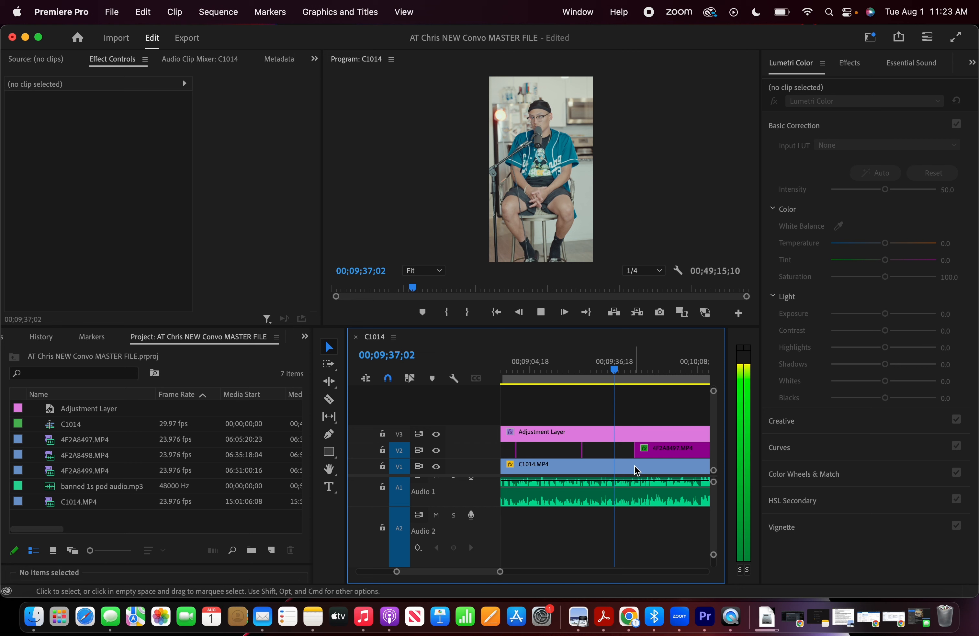
pyautogui.click(634, 466)
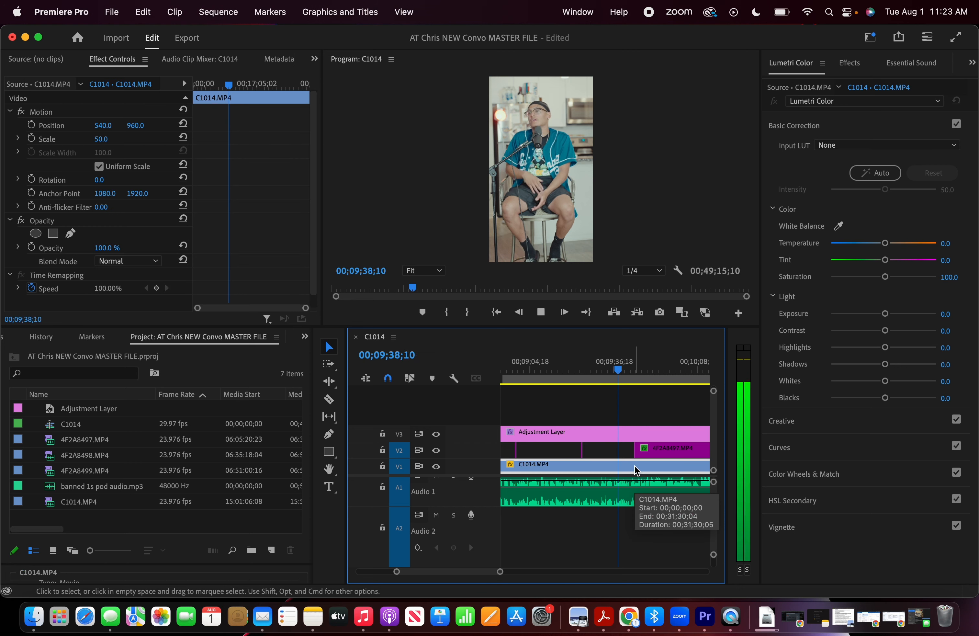
pyautogui.moveTo(636, 450); pyautogui.dragTo(661, 452)
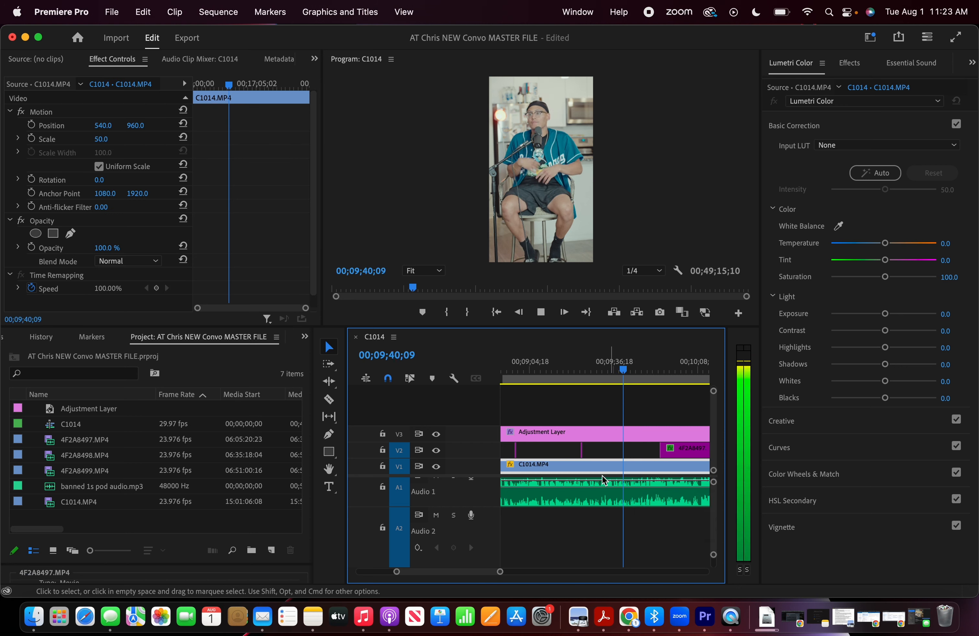
# Replay from about 00;09;41 and trim the start of the remaining 4F2A8497.MP4 clip to 00;09;42;06
pyautogui.press('-')
pyautogui.press('space')
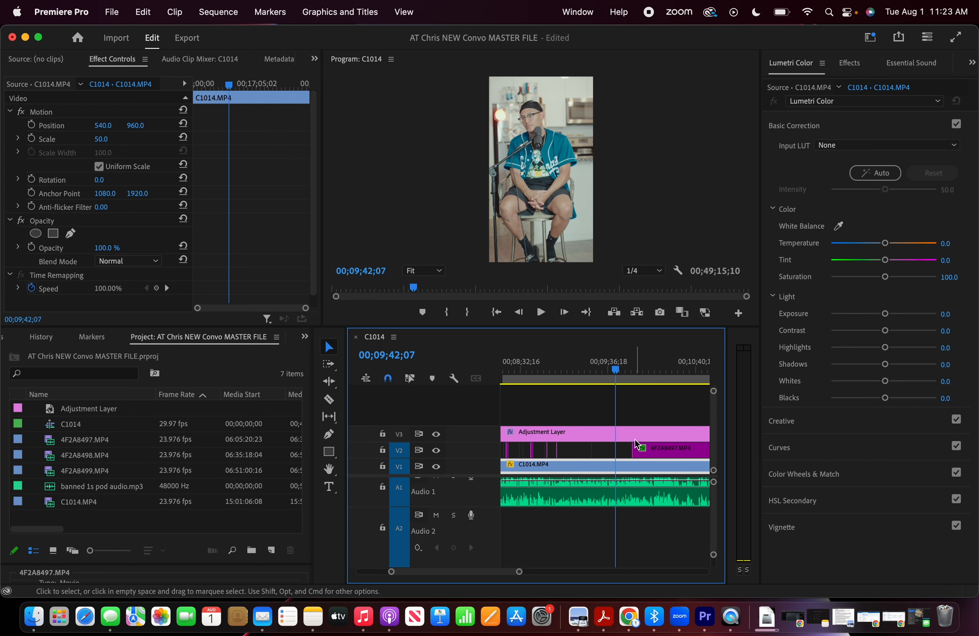
pyautogui.press('=')
pyautogui.click(587, 361)
pyautogui.press('space')
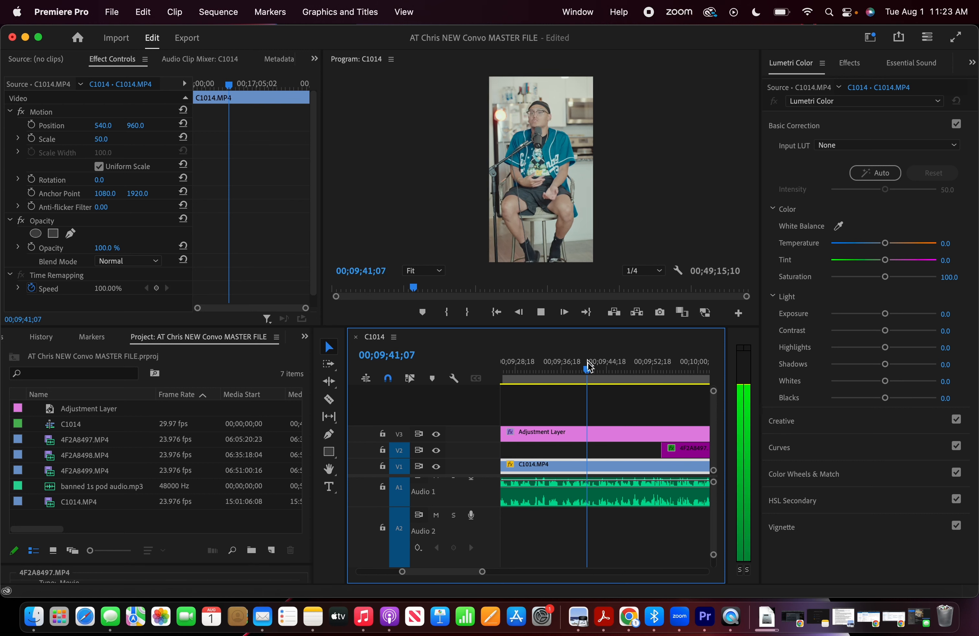
pyautogui.press('space')
pyautogui.moveTo(662, 450); pyautogui.dragTo(599, 450)
# Split 4F2A8497.MP4 at 00;09;42;29, trim the start of the remaining part to 00;09;55;11 and continue playback
pyautogui.press('space')
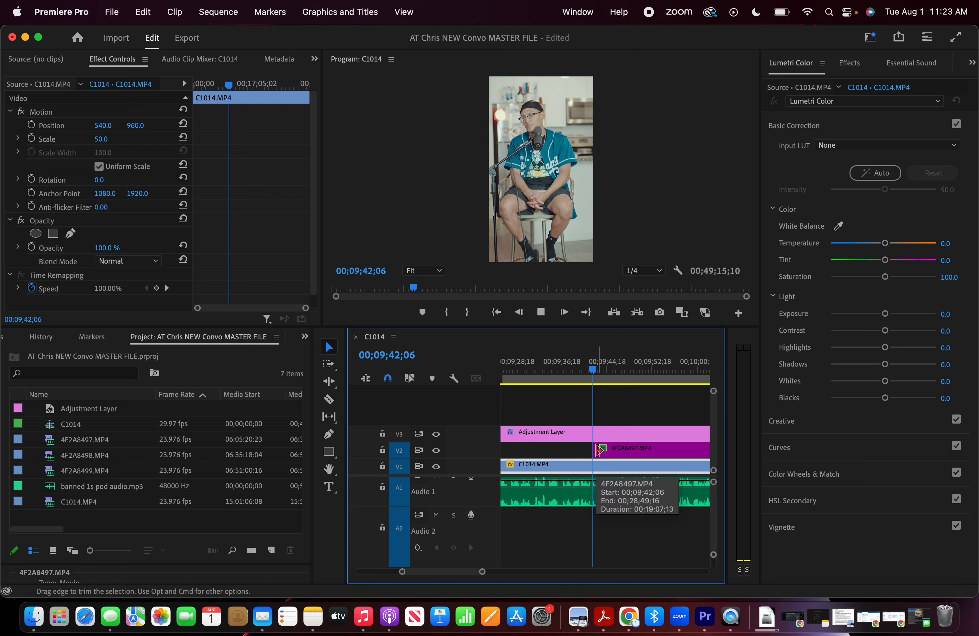
pyautogui.press('space')
pyautogui.press('c')
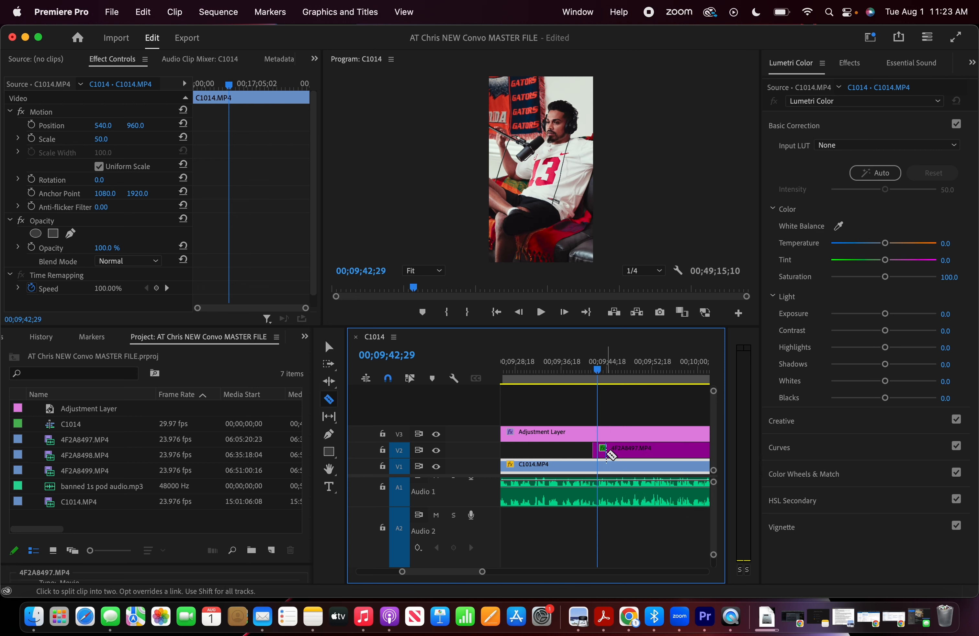
pyautogui.click(599, 449)
pyautogui.press('v')
pyautogui.moveTo(599, 449); pyautogui.dragTo(670, 451)
pyautogui.press('space')
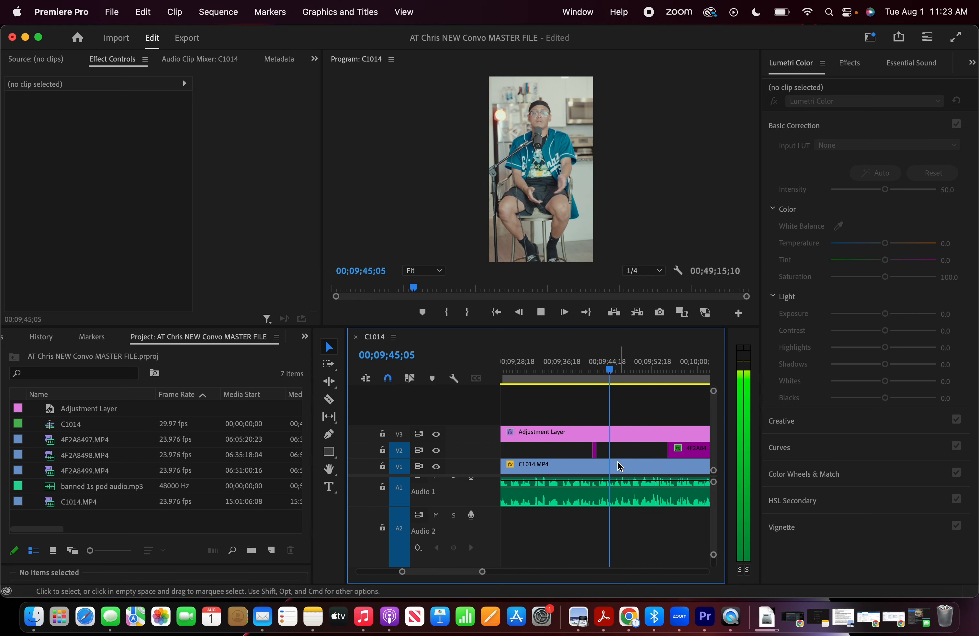
# Replay from about 00;09;51 and trim the start of the last 4F2A8497.MP4 clip to 00;09;52;16
pyautogui.scroll(-5, 608, 482)
pyautogui.scroll(4, 622, 449)
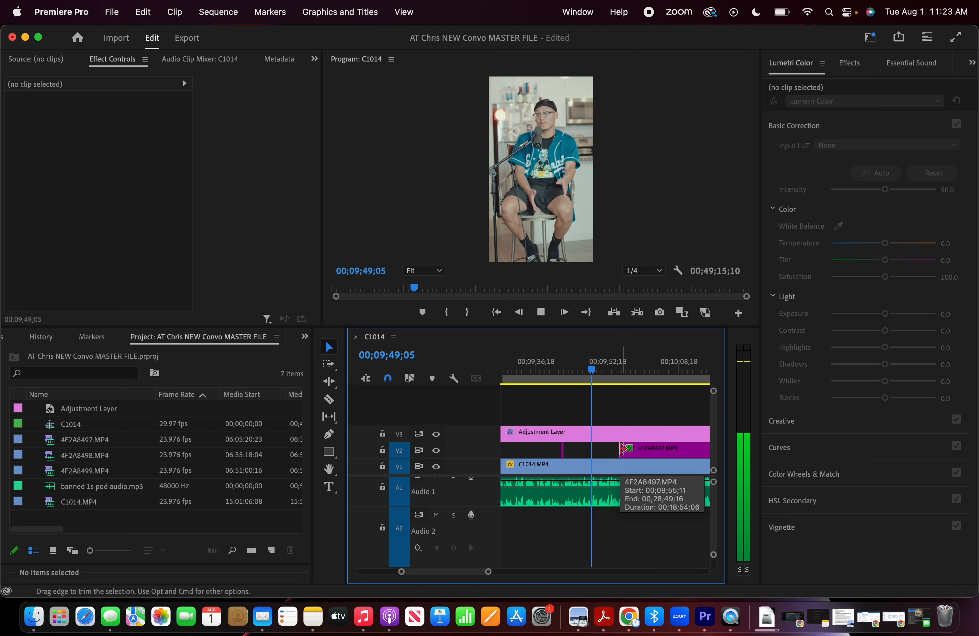
pyautogui.press('space')
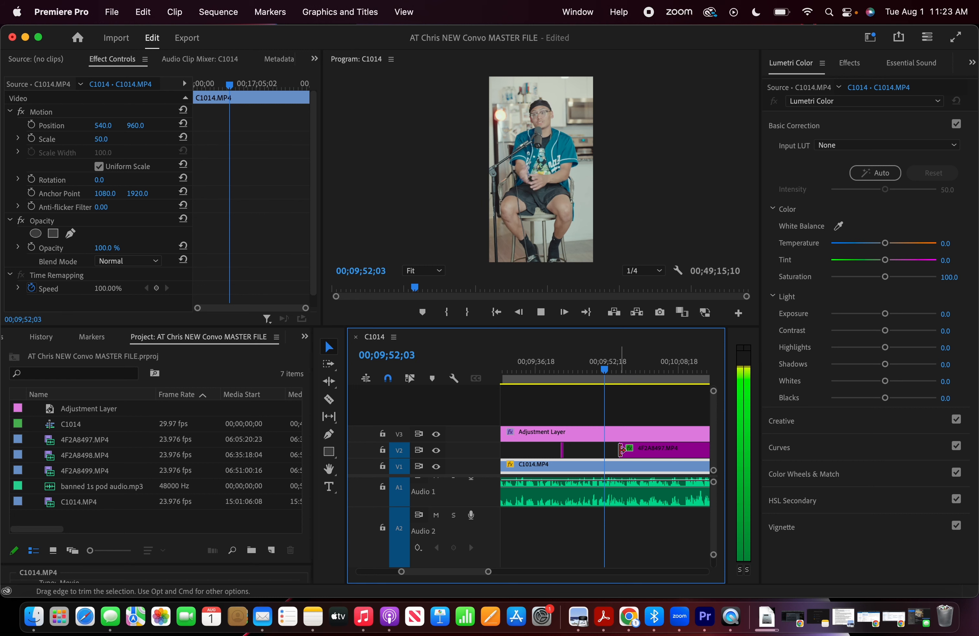
pyautogui.moveTo(622, 447); pyautogui.dragTo(648, 449)
pyautogui.press('space')
pyautogui.press('space')
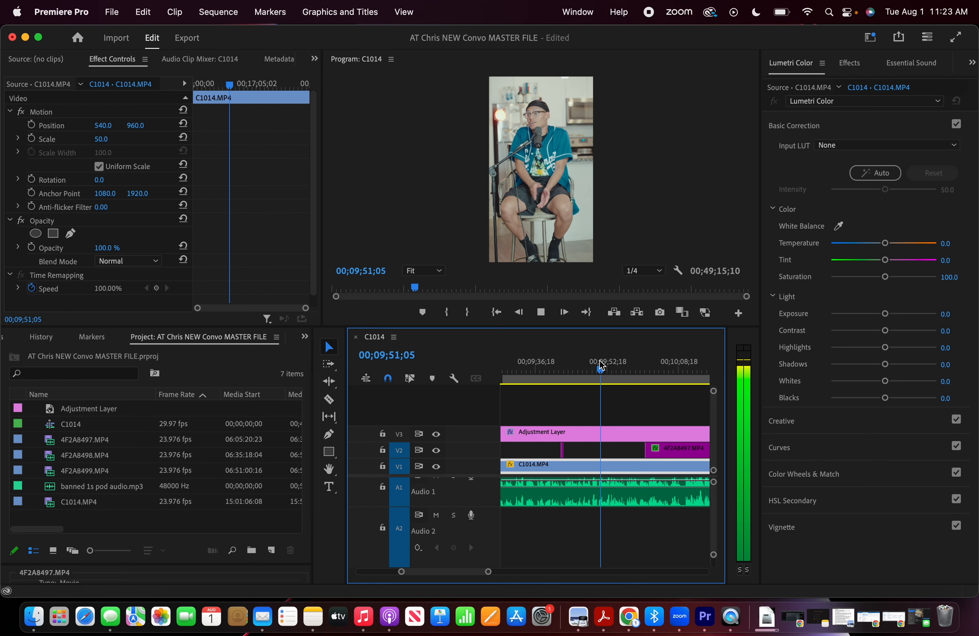
pyautogui.press('space')
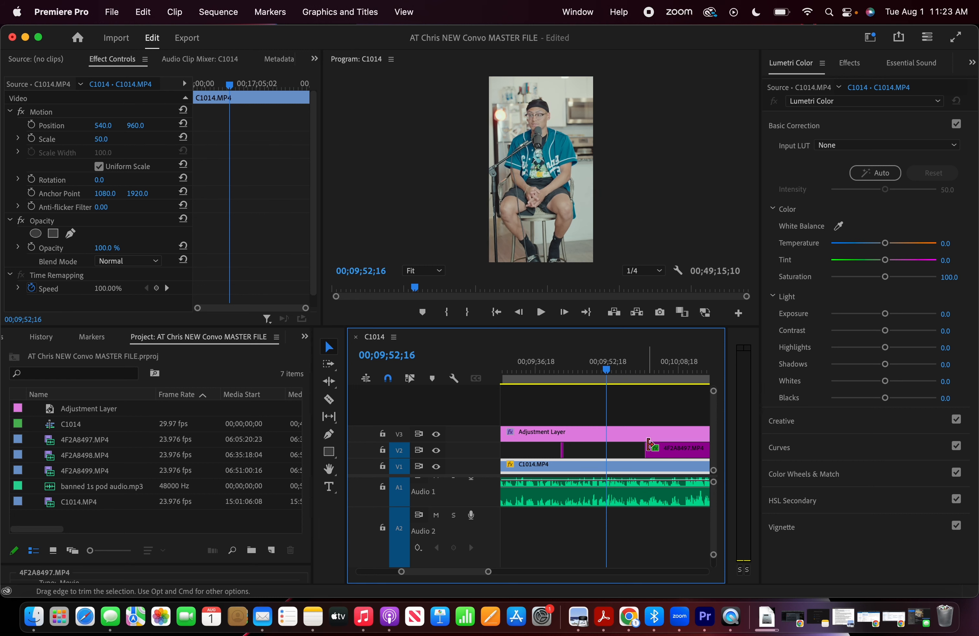
pyautogui.moveTo(646, 447); pyautogui.dragTo(610, 445)
# Play on, split 4F2A8497.MP4 at 00;09;56;28 and trim the start of the remaining part to 00;09;57;26
pyautogui.press('space')
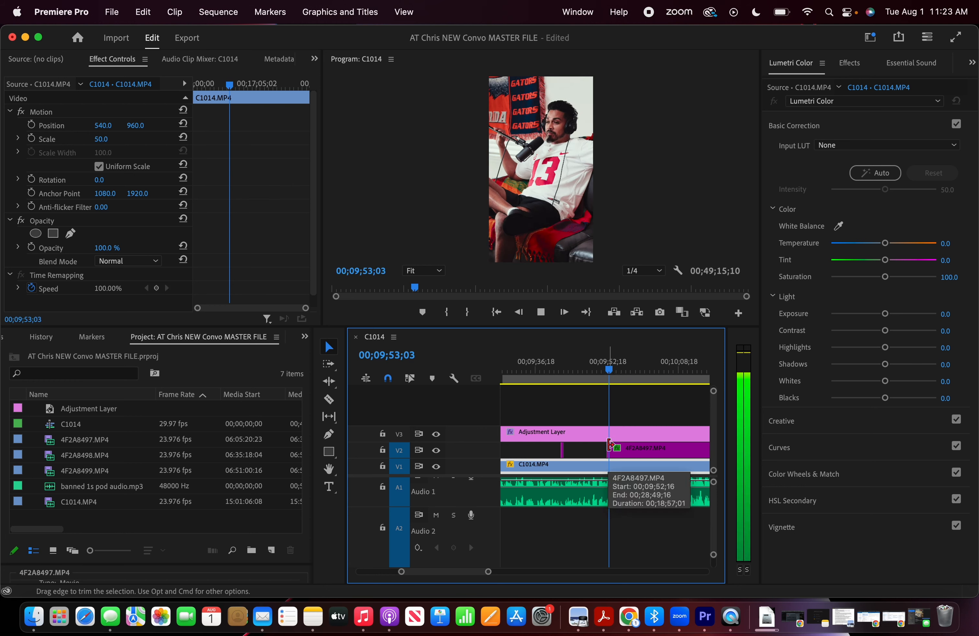
pyautogui.scroll(2, 622, 473)
pyautogui.hscroll(2, 625, 465)
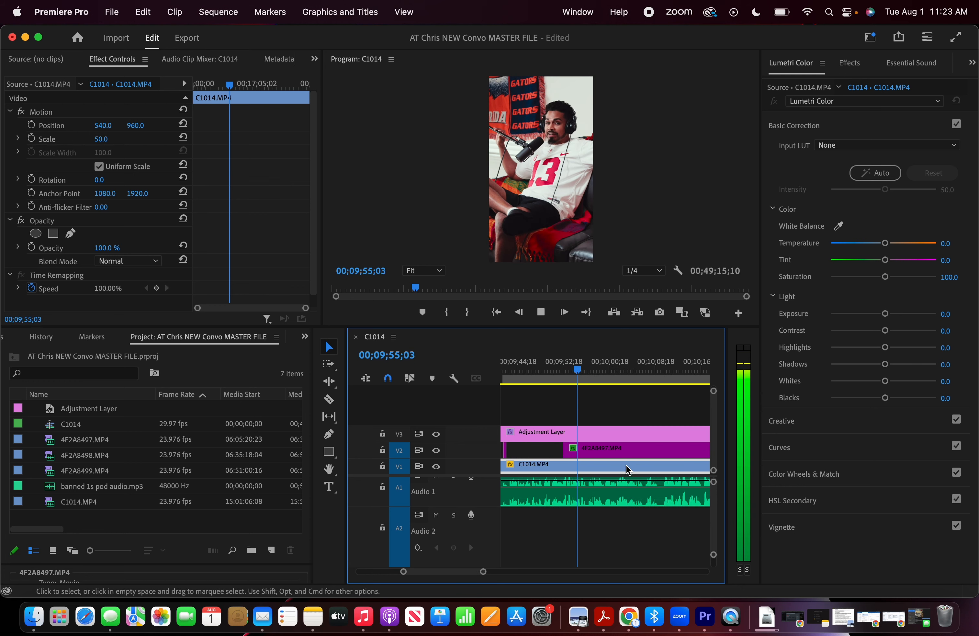
pyautogui.press('space')
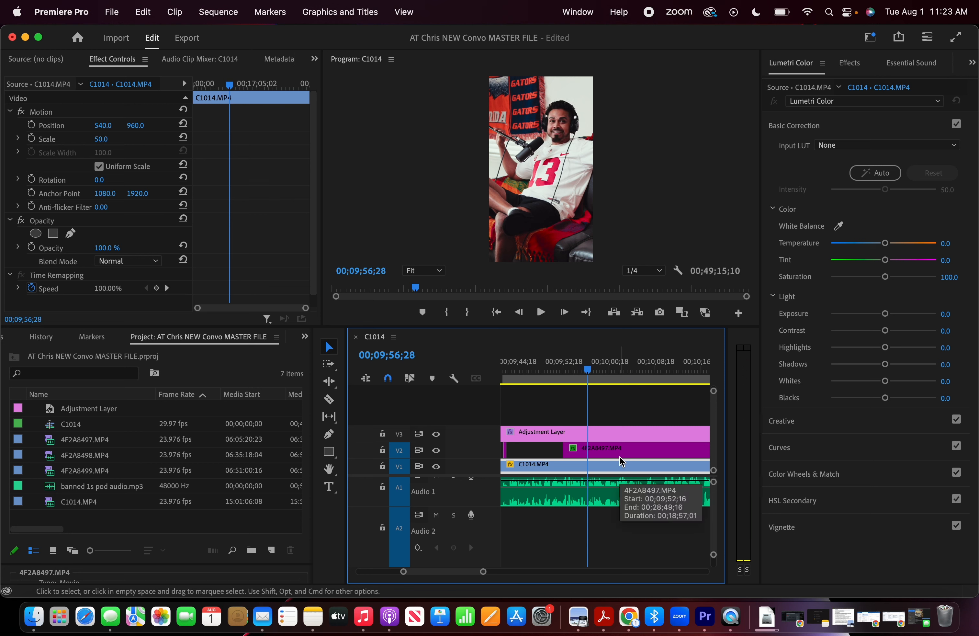
pyautogui.press('c')
pyautogui.click(587, 451)
pyautogui.press('v')
pyautogui.moveTo(590, 450)
pyautogui.mouseDown()
pyautogui.moveTo(651, 449)
pyautogui.moveTo(601, 448)
pyautogui.mouseUp()
# Play back the new cut, split 4F2A8497.MP4 at 00;09;59;23 and trim the start of the remaining part to about 00;10;09
pyautogui.press('space')
pyautogui.press('space')
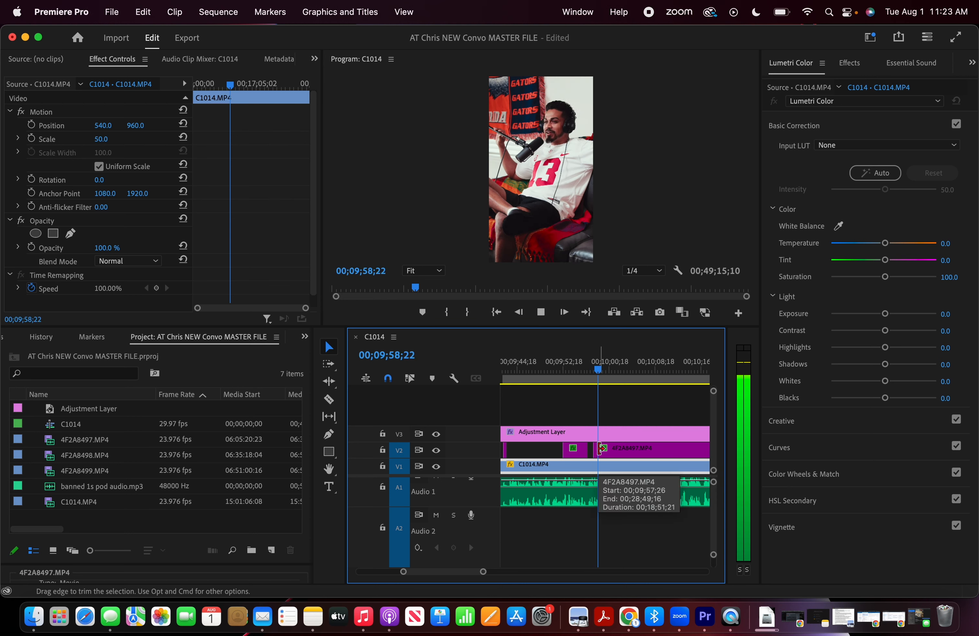
pyautogui.press('space')
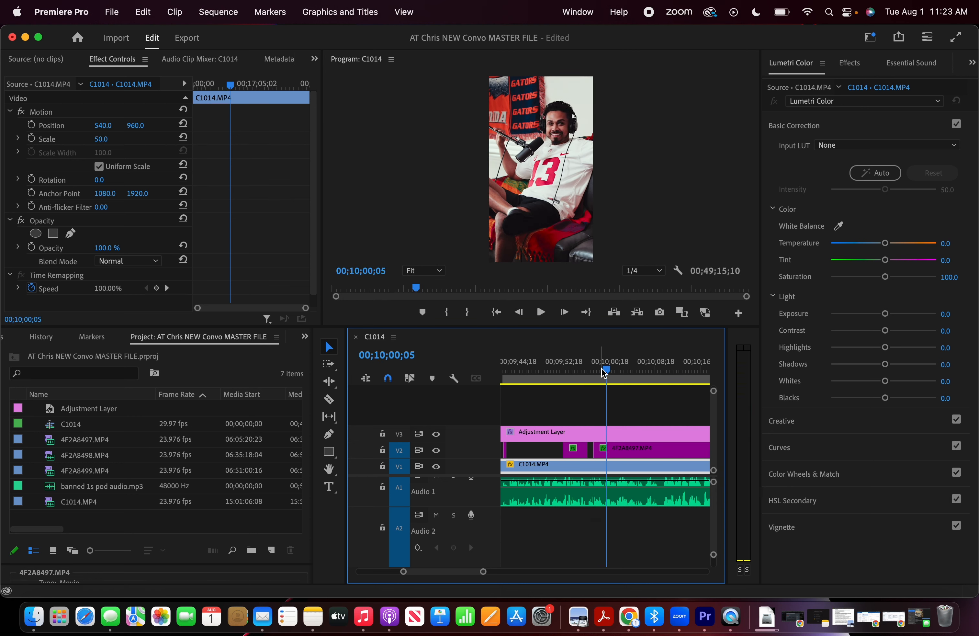
pyautogui.press('space')
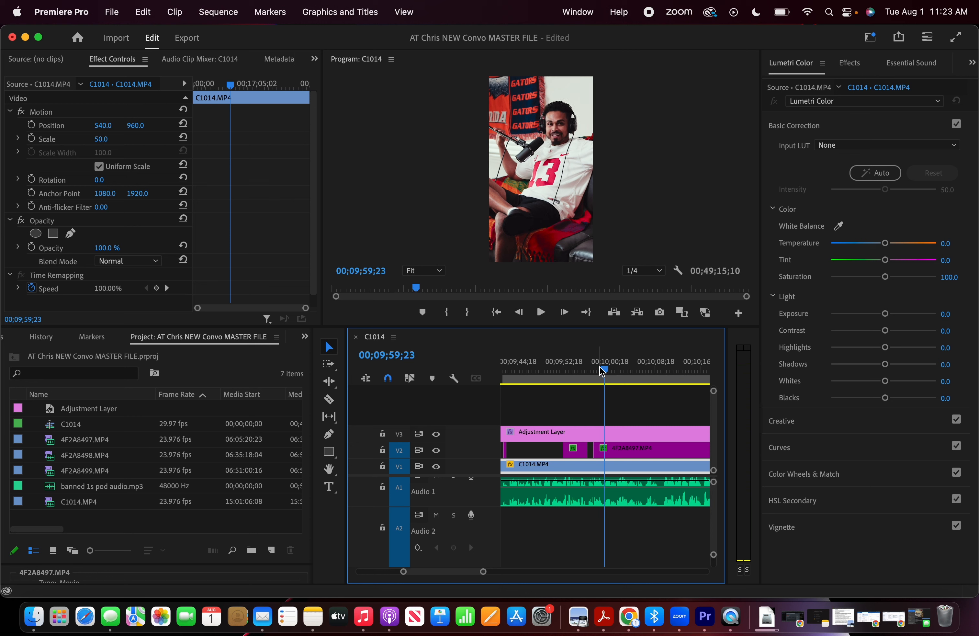
pyautogui.moveTo(601, 449); pyautogui.dragTo(660, 448)
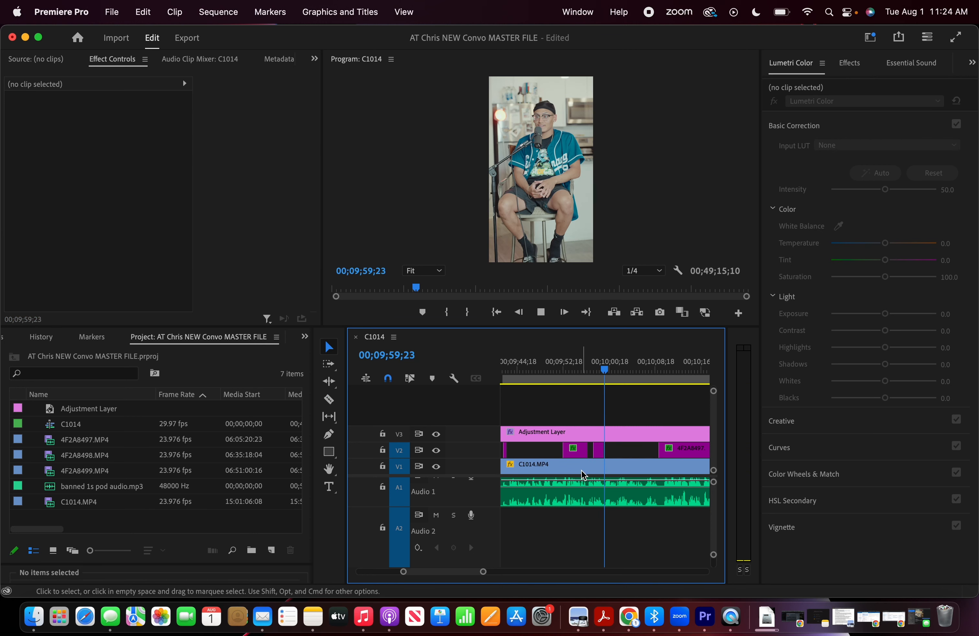
# Replay from about 00;10;00;13 and trim the start of the remaining 4F2A8497.MP4 clip back to 00;10;01;27
pyautogui.hscroll(2, 619, 450)
pyautogui.press('space')
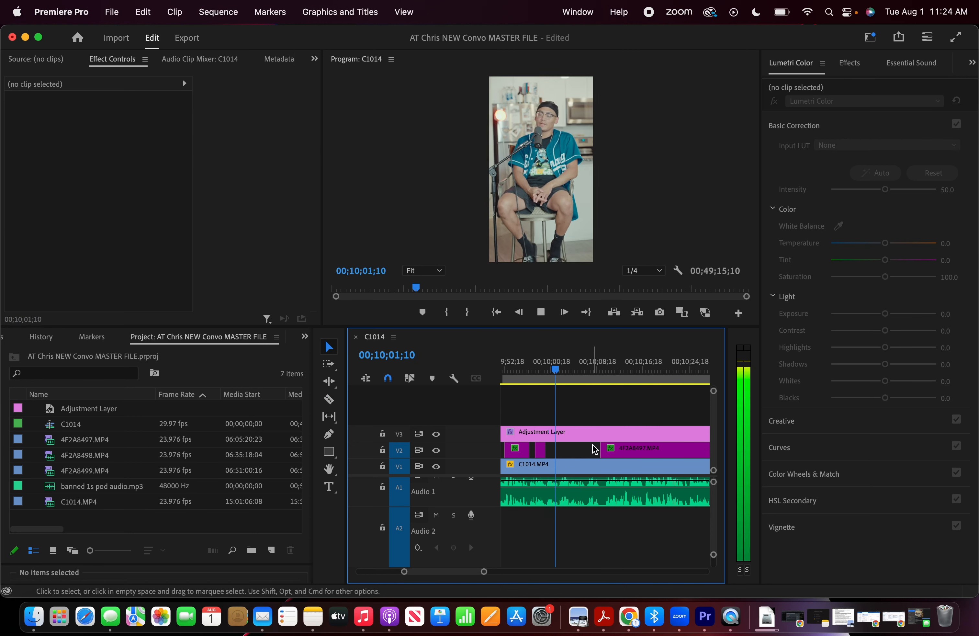
pyautogui.press('space')
pyautogui.click(551, 370)
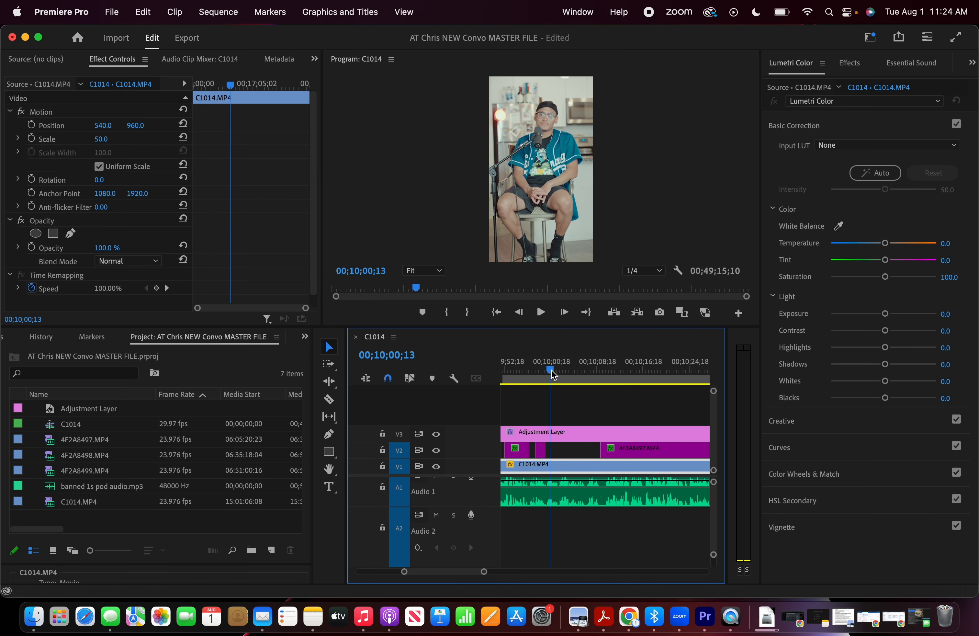
pyautogui.press('space')
pyautogui.press('space')
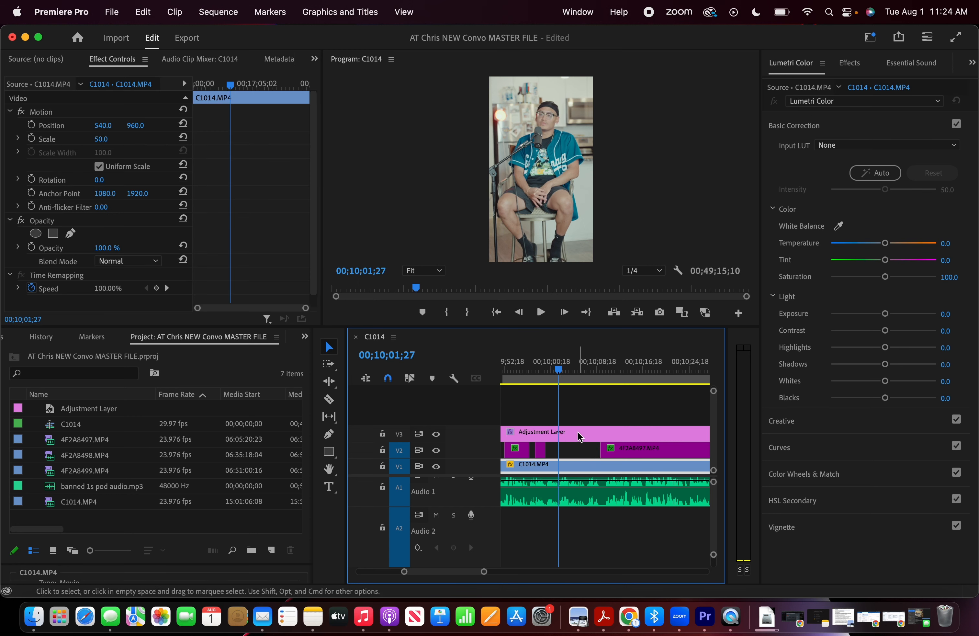
pyautogui.moveTo(600, 449); pyautogui.dragTo(563, 451)
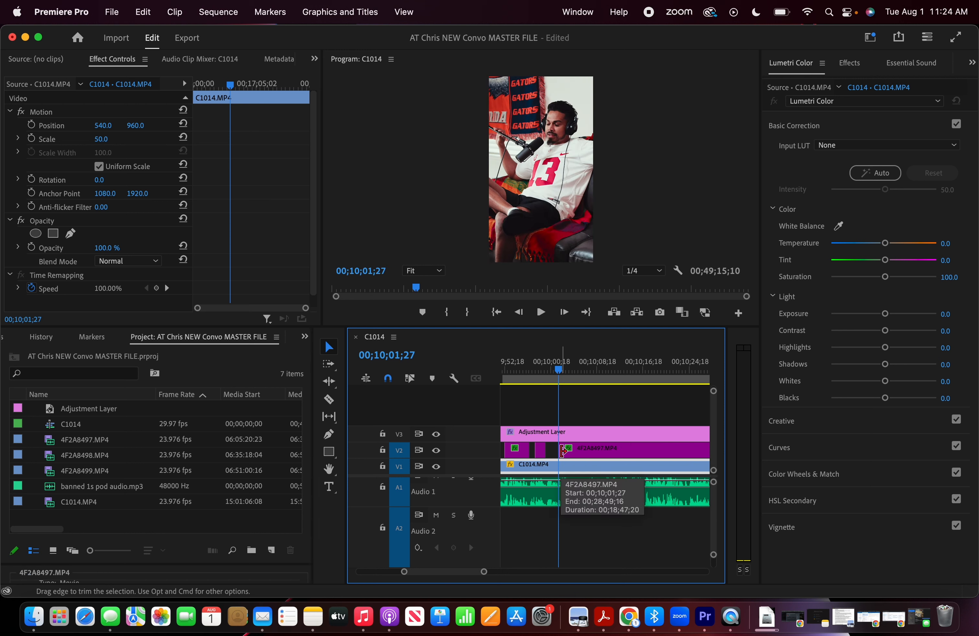
pyautogui.press('\\')
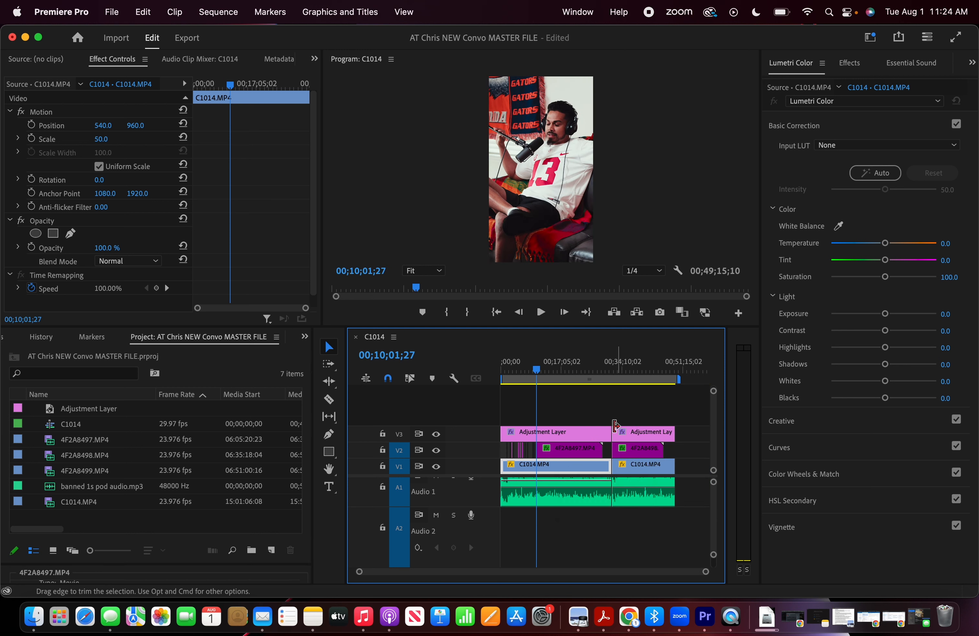
pyautogui.scroll(10, 508, 438)
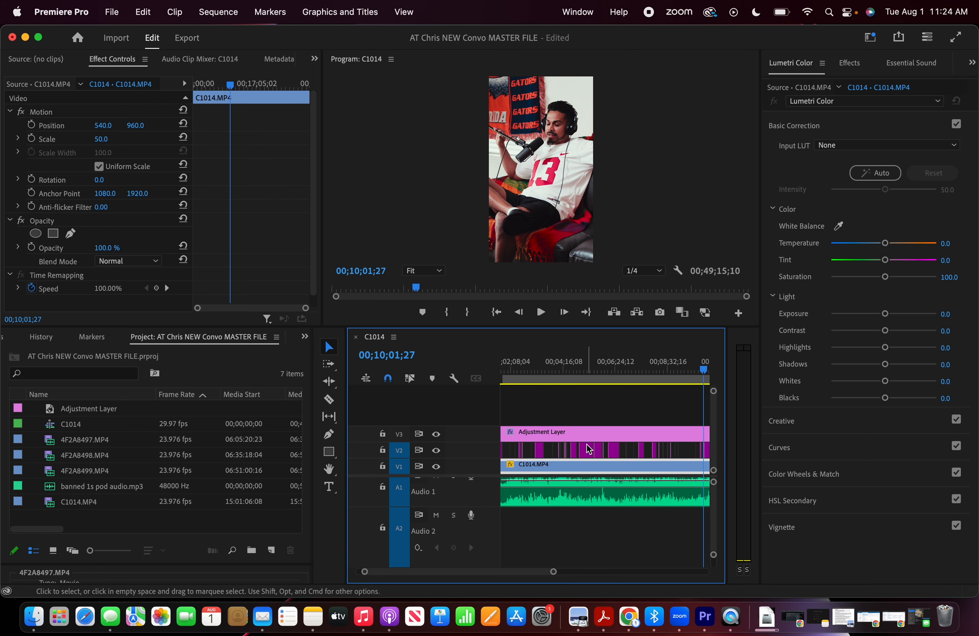
pyautogui.scroll(-5, 567, 461)
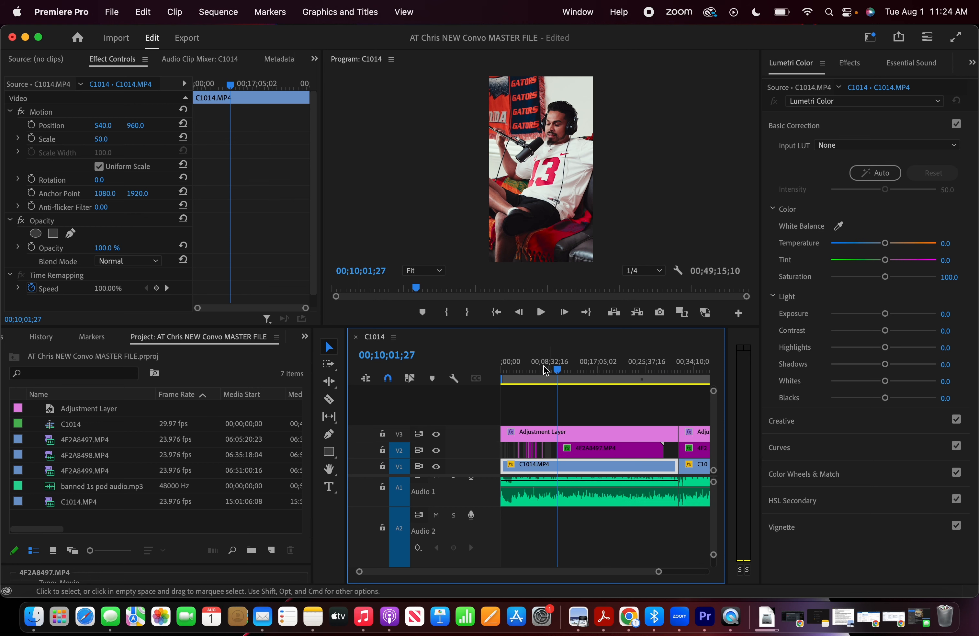
pyautogui.scroll(8, 554, 412)
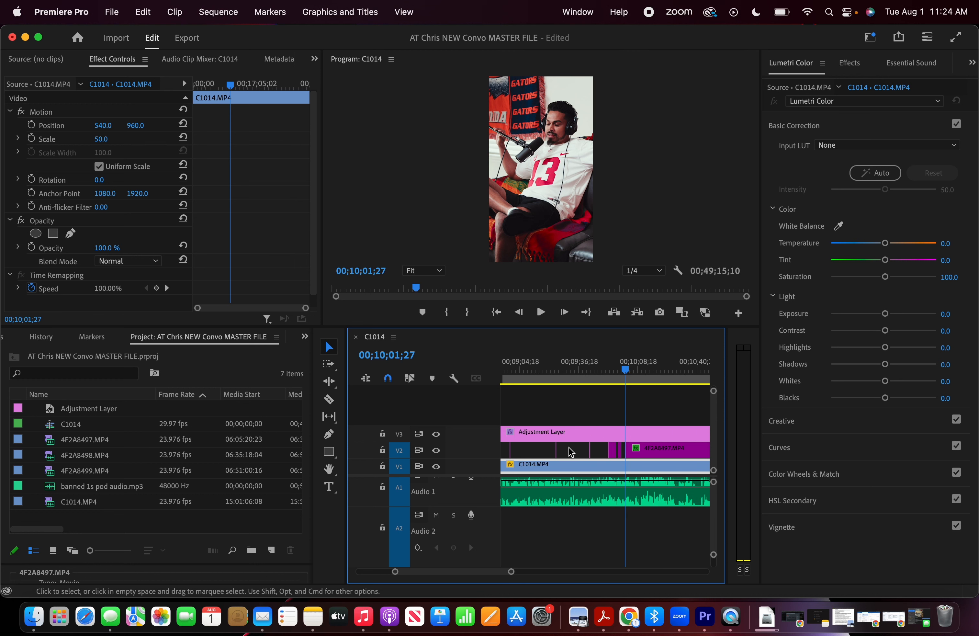
# Split 4F2A8497.MP4 on V2 at 00;10;05;17 and trim the start of the remaining part to about 00;10;14
pyautogui.scroll(4, 646, 461)
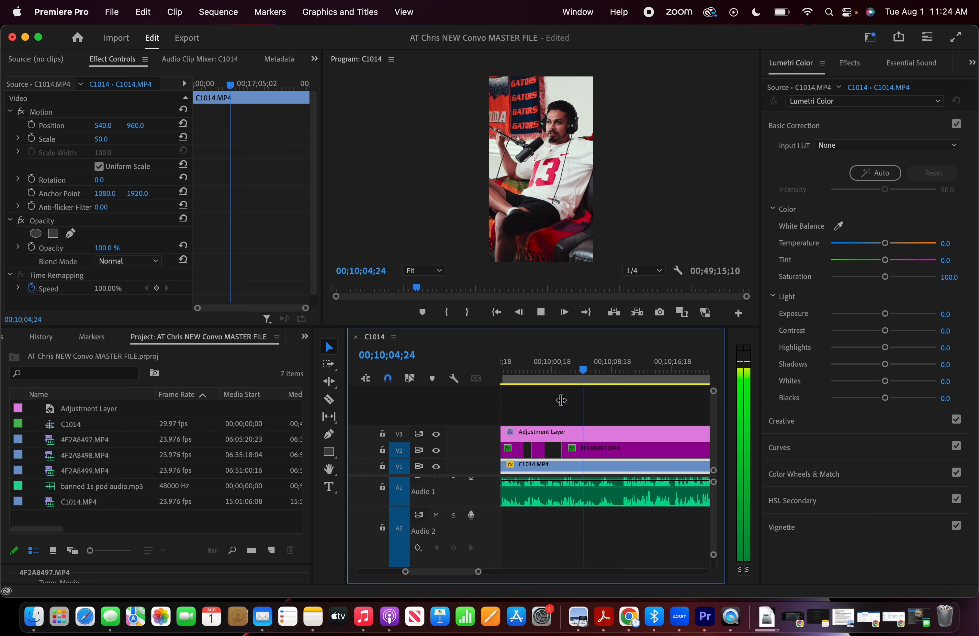
pyautogui.press('space')
pyautogui.press('c')
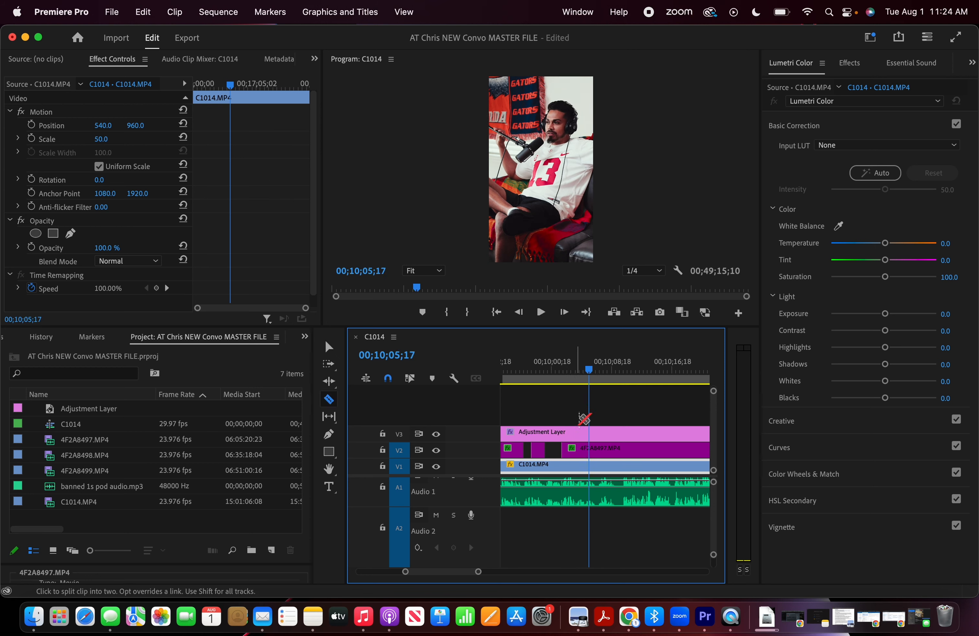
pyautogui.click(590, 450)
pyautogui.press('v')
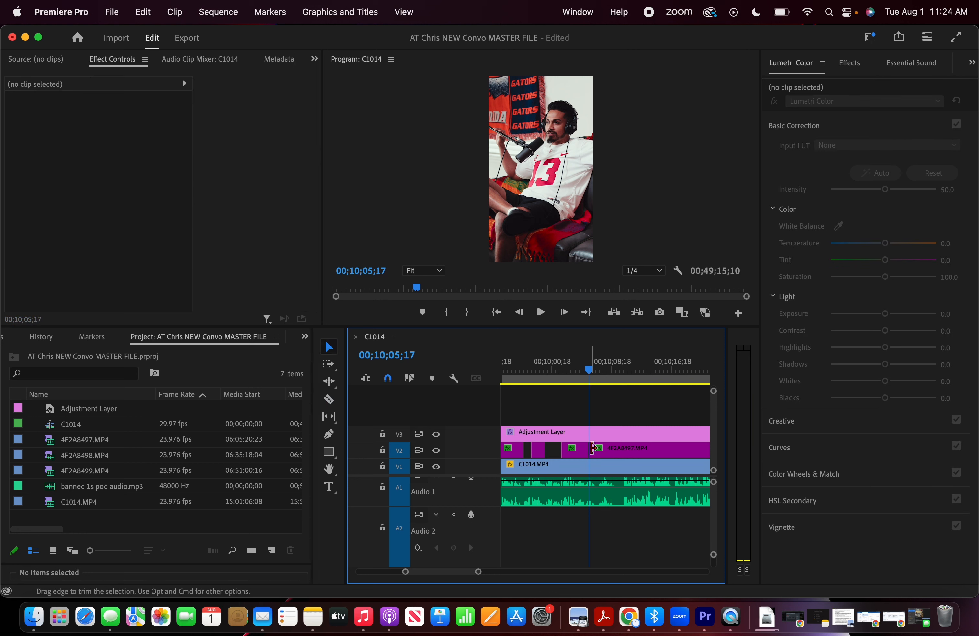
pyautogui.moveTo(591, 448); pyautogui.dragTo(652, 448)
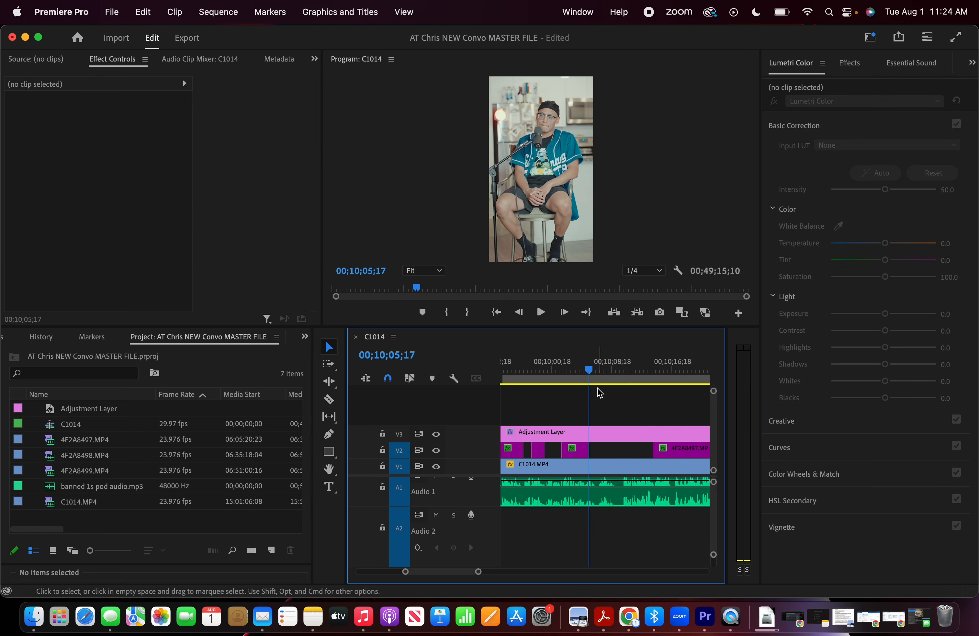
# Replay from about 00;10;05 and trim the start of the remaining 4F2A8497.MP4 clip on V2 back to 00;10;06;27
pyautogui.click(574, 450)
pyautogui.click(581, 368)
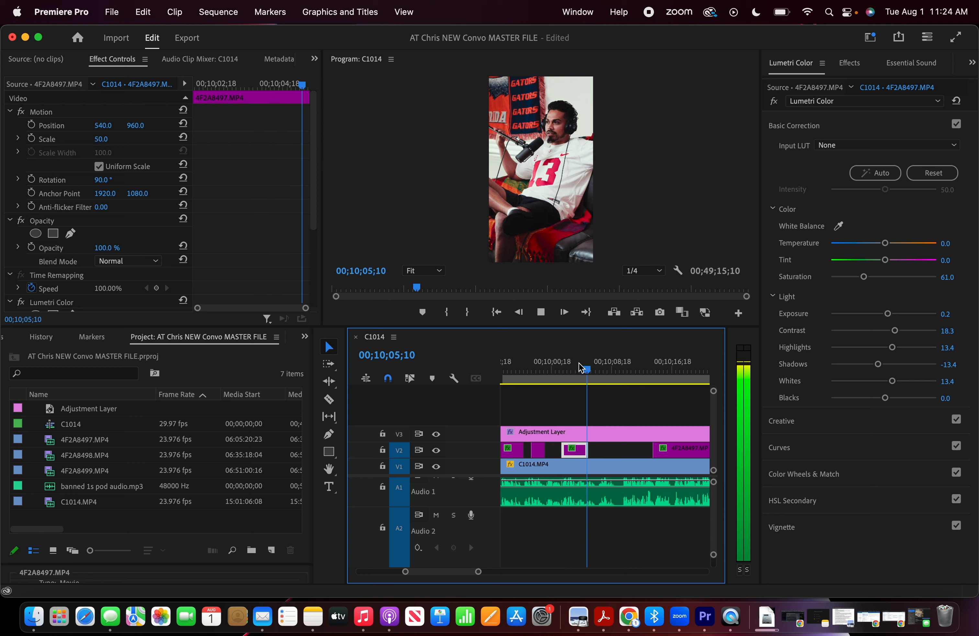
pyautogui.press('space')
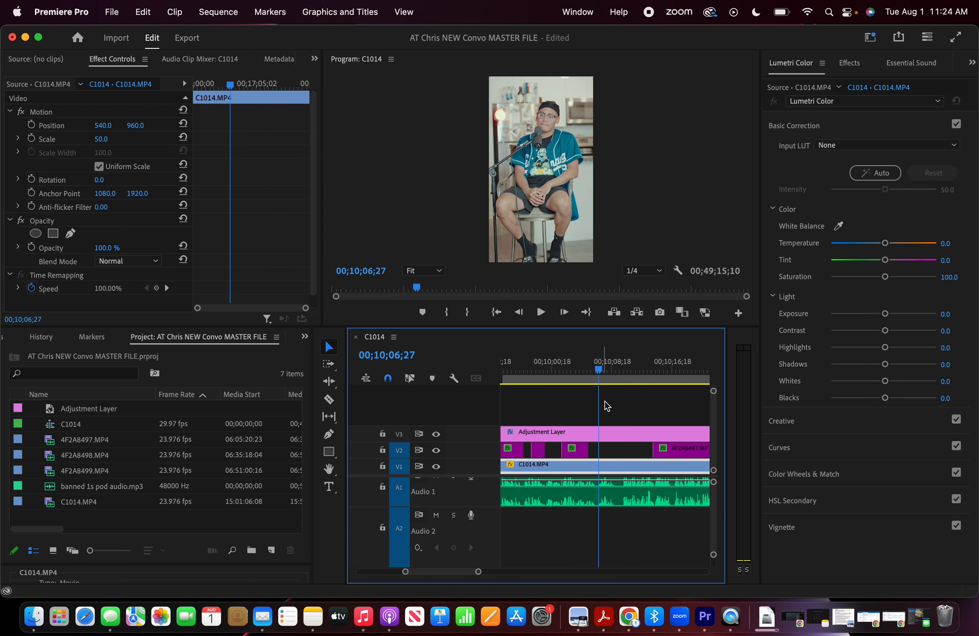
pyautogui.moveTo(649, 448); pyautogui.dragTo(598, 447)
pyautogui.press('space')
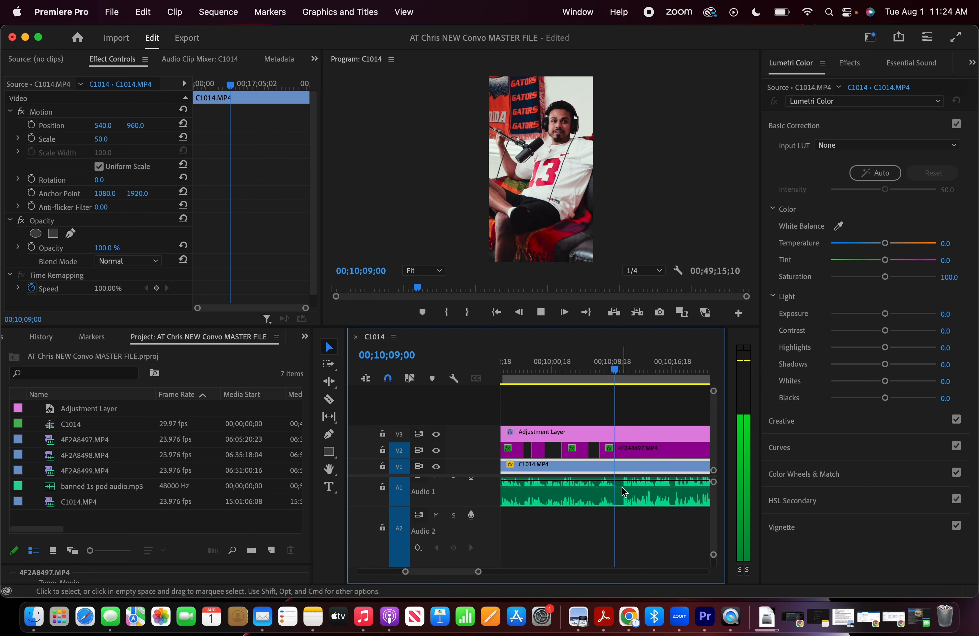
# Split 4F2A8497.MP4 on V2 at about 00;10;09 and trim the start of the remaining part to about 00;10;15
pyautogui.press('space')
pyautogui.moveTo(613, 448); pyautogui.dragTo(625, 447)
pyautogui.press('space')
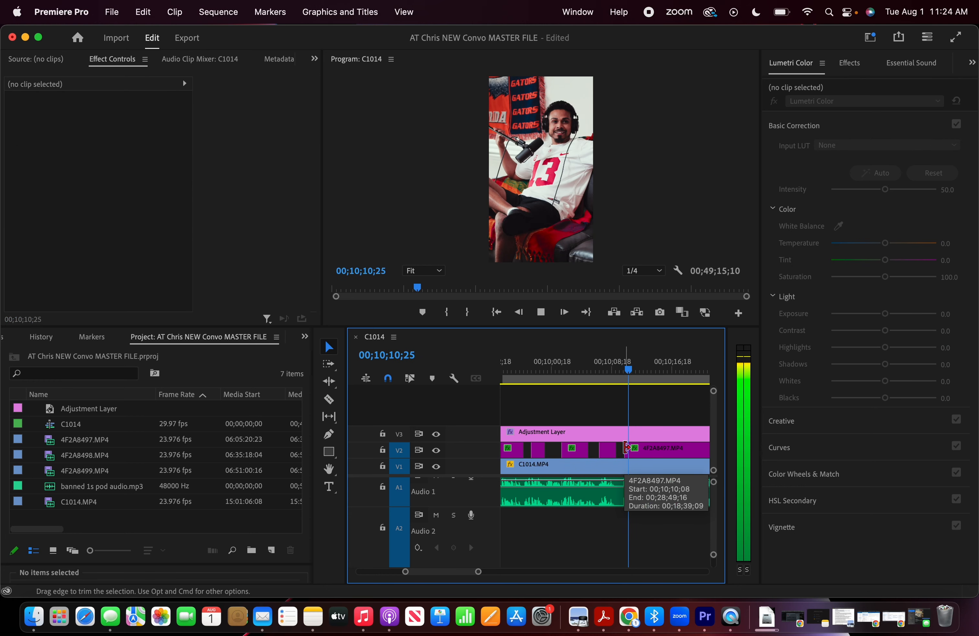
pyautogui.press('space')
pyautogui.moveTo(626, 448); pyautogui.dragTo(662, 447)
# Replay from about 00;10;07 and trim the start of the remaining 4F2A8497.MP4 clip back to about 00;10;12
pyautogui.click(602, 361)
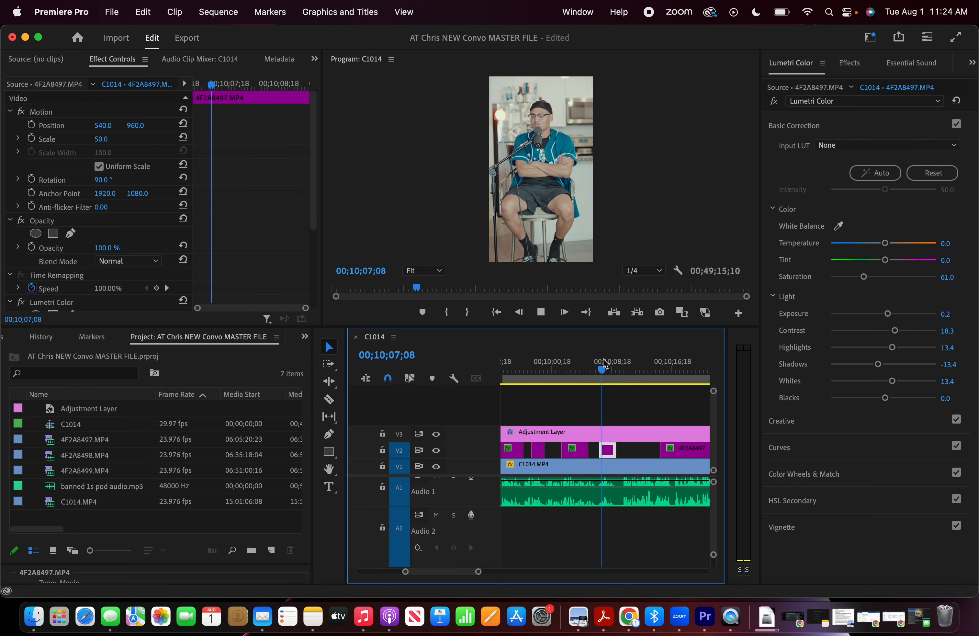
pyautogui.press('space')
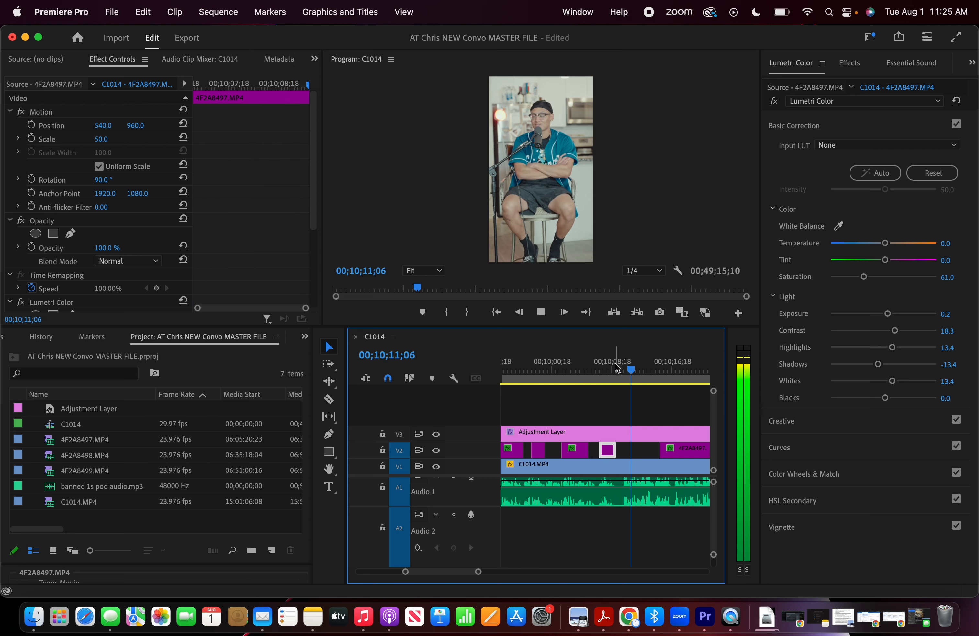
pyautogui.press('space')
pyautogui.moveTo(663, 448); pyautogui.dragTo(641, 448)
pyautogui.press('space')
pyautogui.press('space')
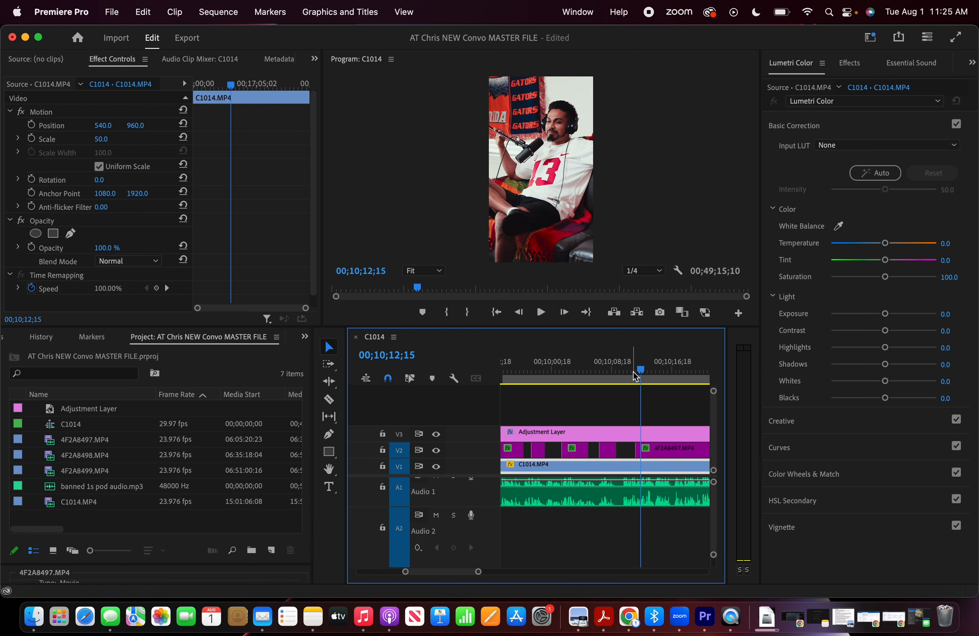
# Fine-tune the start of the remaining 4F2A8497.MP4 clip to about 00;10;11;15 and play back the switch
pyautogui.click(633, 373)
pyautogui.press('space')
pyautogui.press('=')
pyautogui.moveTo(635, 450); pyautogui.dragTo(615, 450)
pyautogui.click(597, 367)
pyautogui.press('space')
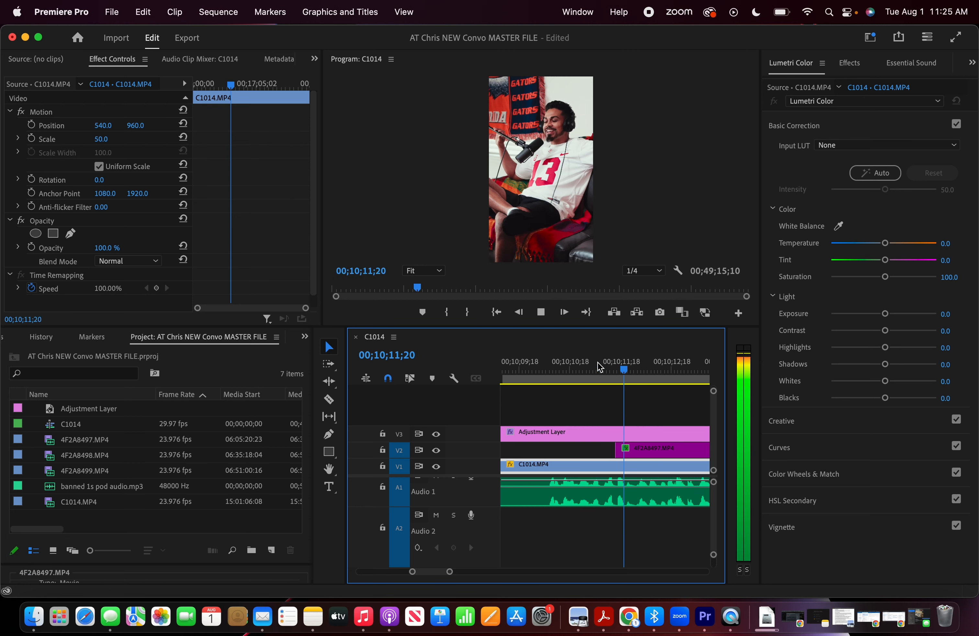
# Split 4F2A8497.MP4 at 00;10;12;22, trim the start of the remaining part to 00;10;13;10 and play back the cut
pyautogui.click(652, 368)
pyautogui.press('space')
pyautogui.press('c')
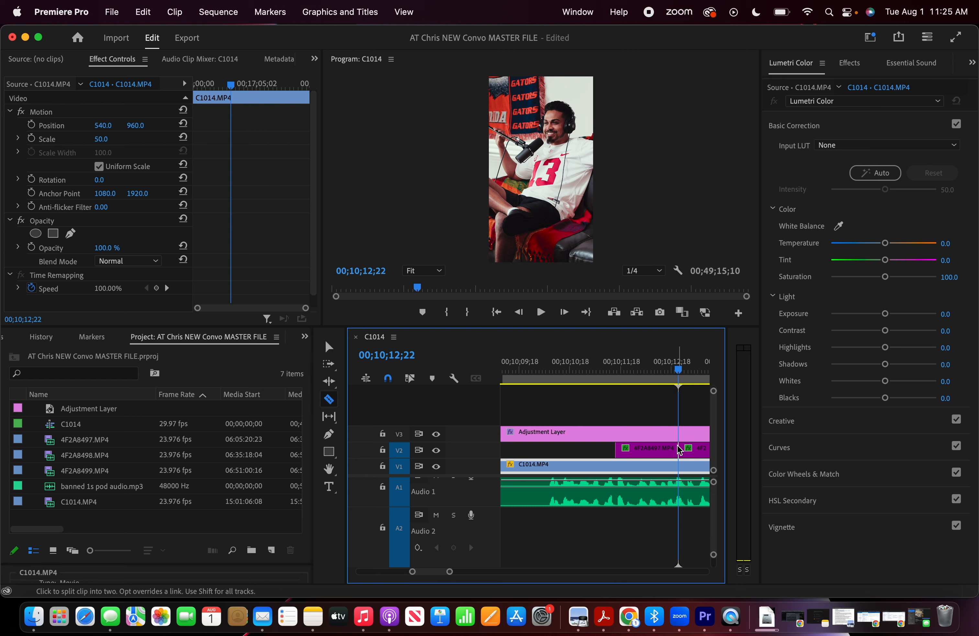
pyautogui.click(678, 449)
pyautogui.press('v')
pyautogui.moveTo(682, 451); pyautogui.dragTo(703, 451)
pyautogui.click(652, 360)
pyautogui.press('space')
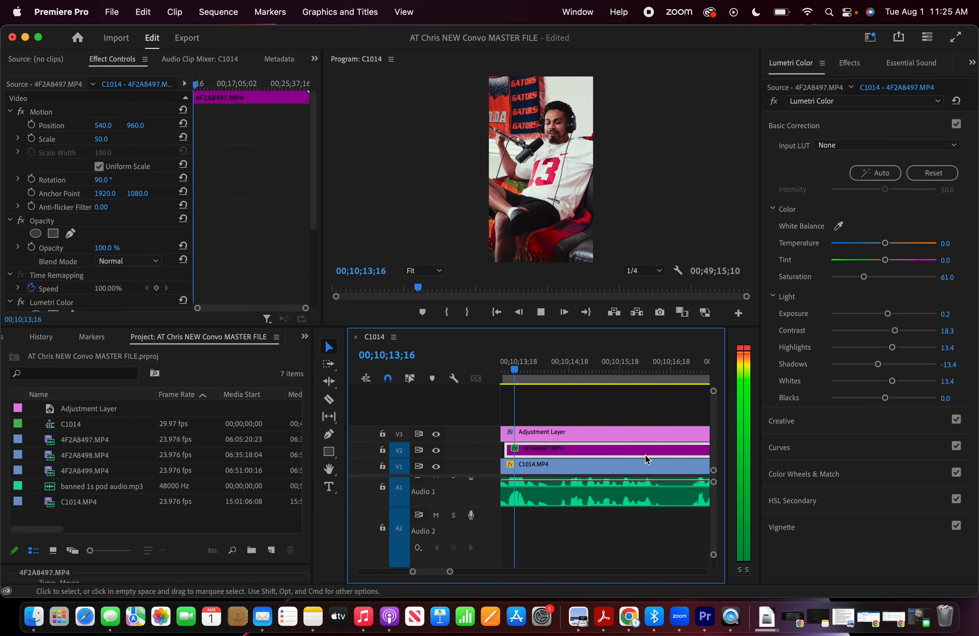
pyautogui.press('space')
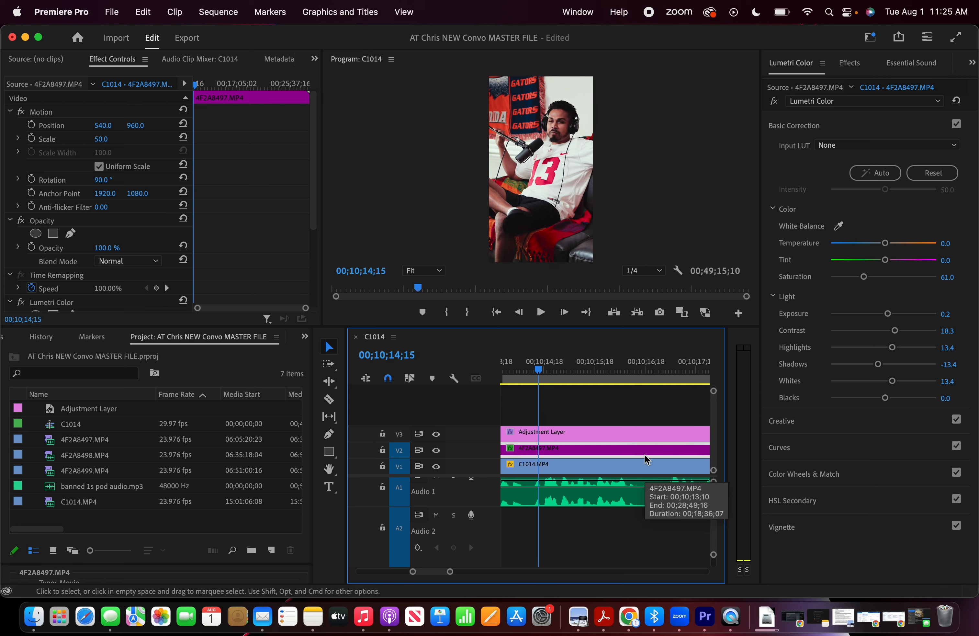
# Trim the start of the remaining 4F2A8497.MP4 clip to 00;10;14;15, replay the cut and save the project
pyautogui.press('-')
pyautogui.moveTo(615, 446); pyautogui.dragTo(615, 447)
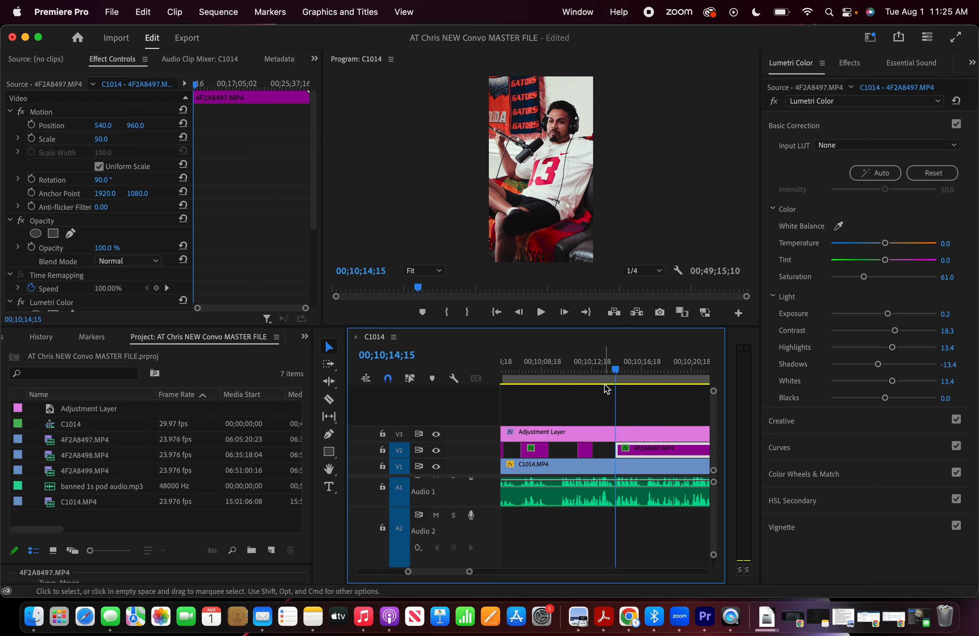
pyautogui.click(599, 369)
pyautogui.press('space')
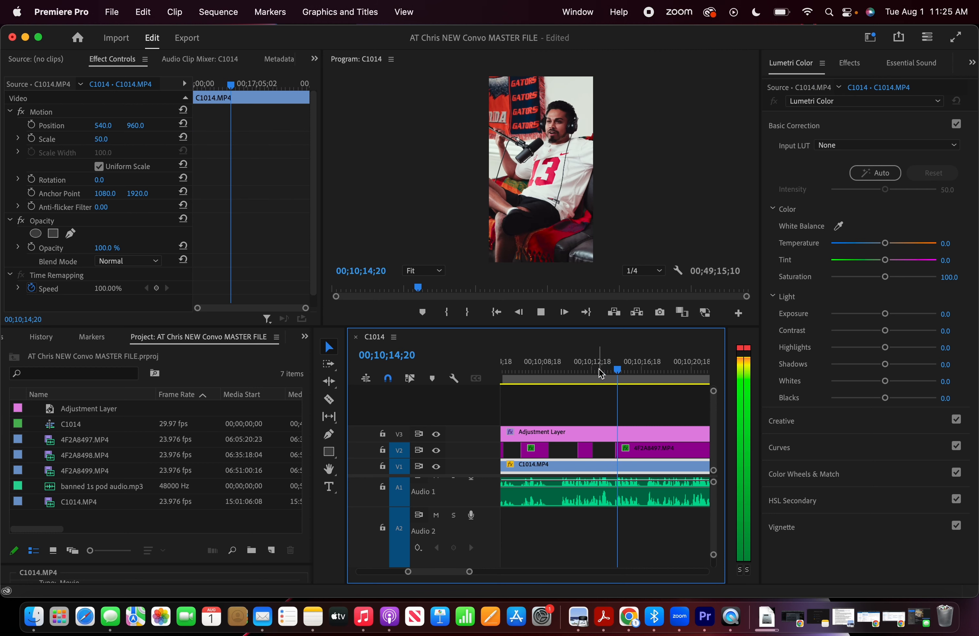
pyautogui.press('space')
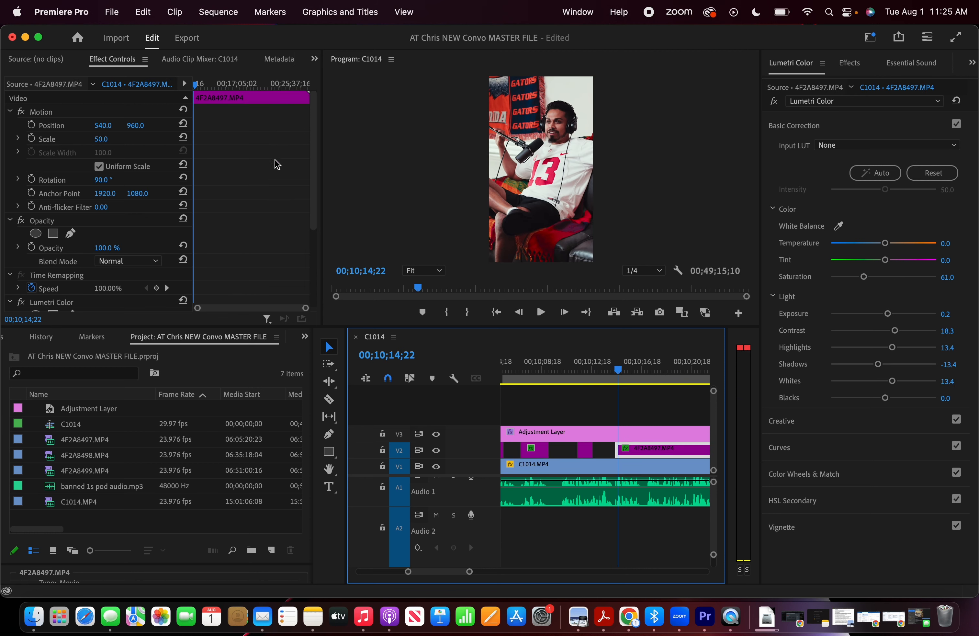
pyautogui.press('super+s')
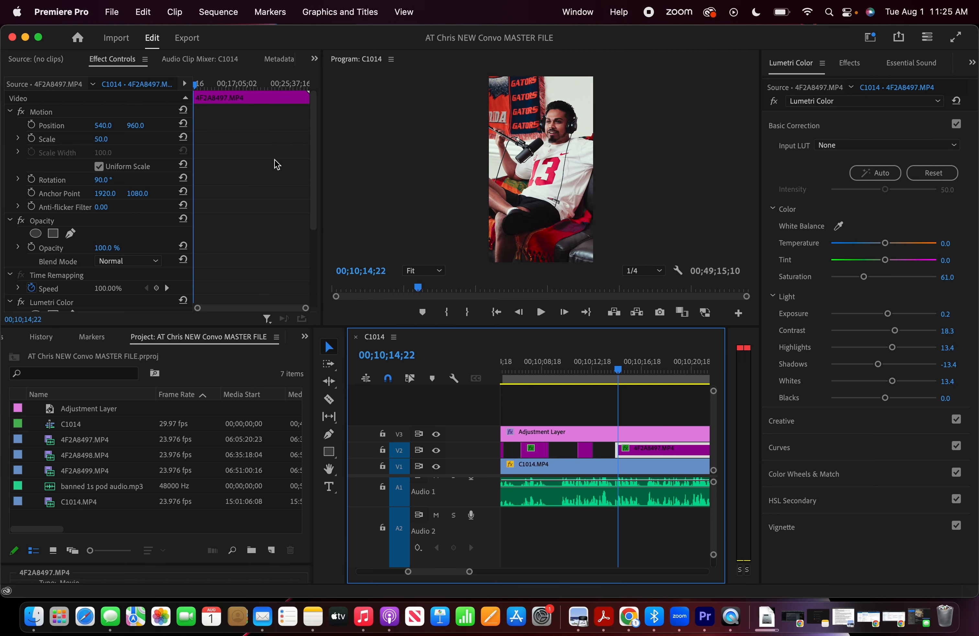
# Look over the whole C1014 sequence, comparing the cut section with the uncut remainder of 4F2A8497.MP4 and the 4F2A8498.MP4 section
pyautogui.scroll(-10, 609, 466)
pyautogui.scroll(3, 552, 492)
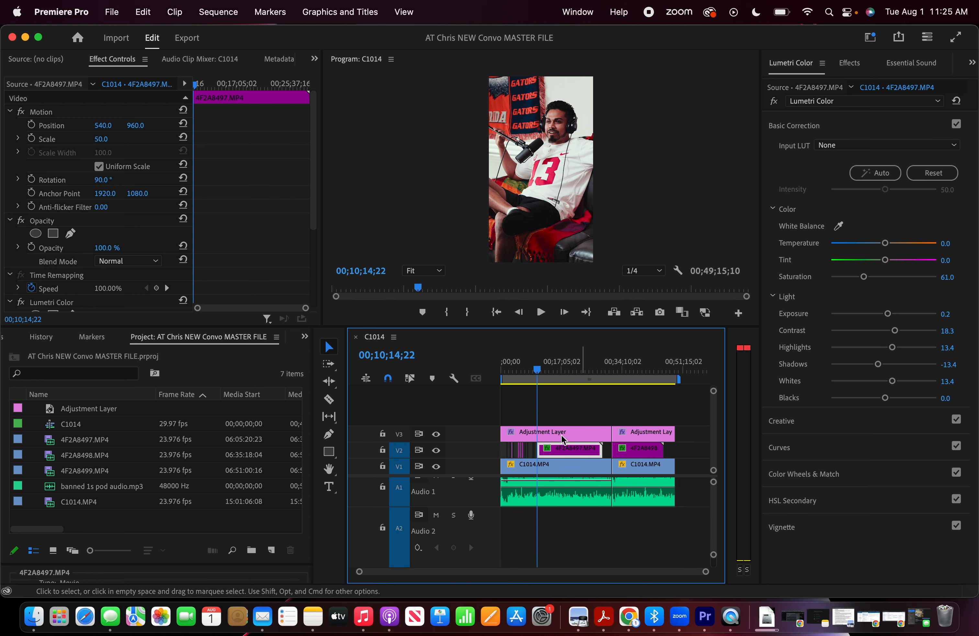
pyautogui.scroll(1, 526, 491)
pyautogui.scroll(4, 539, 459)
pyautogui.scroll(-5, 542, 452)
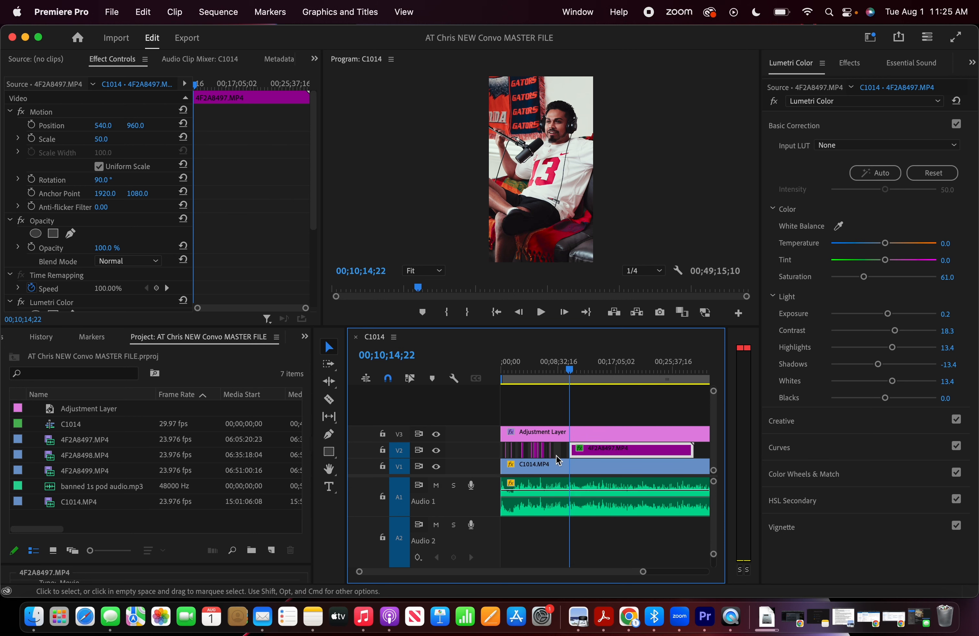
pyautogui.hscroll(5, 591, 464)
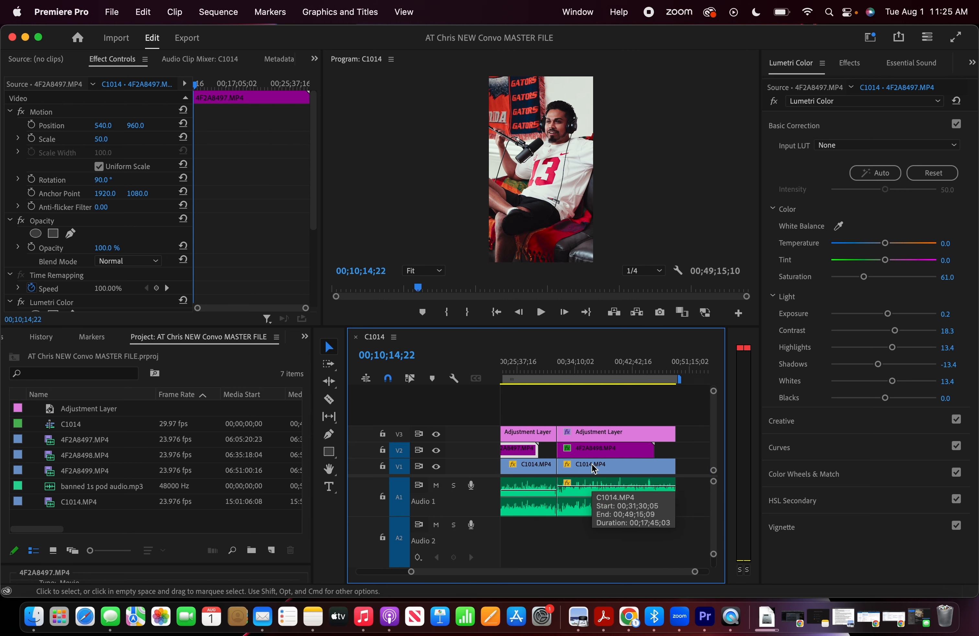
pyautogui.hscroll(-5, 591, 464)
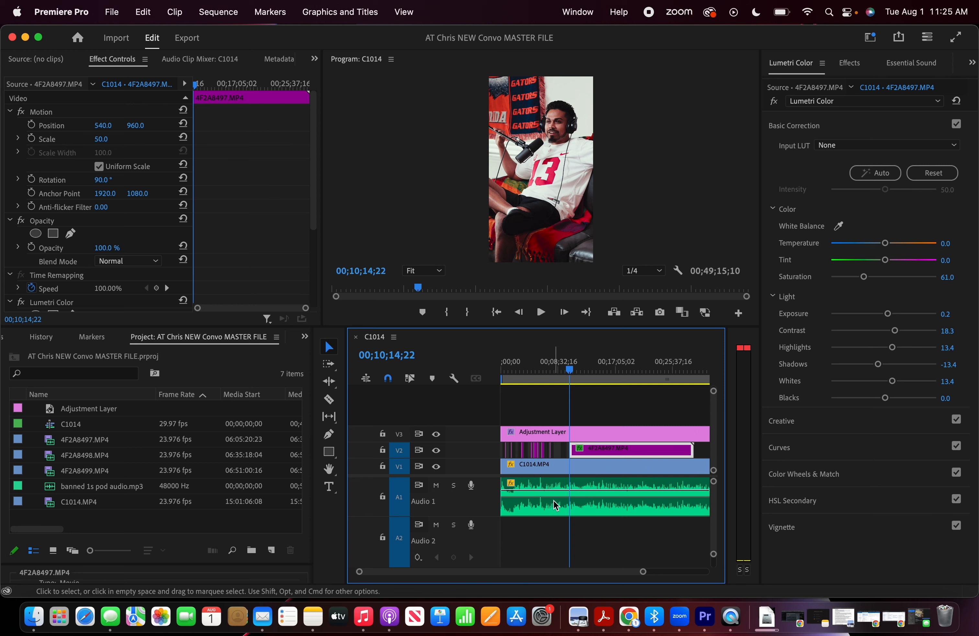
pyautogui.scroll(-3, 553, 501)
pyautogui.scroll(4, 609, 448)
pyautogui.scroll(1, 610, 452)
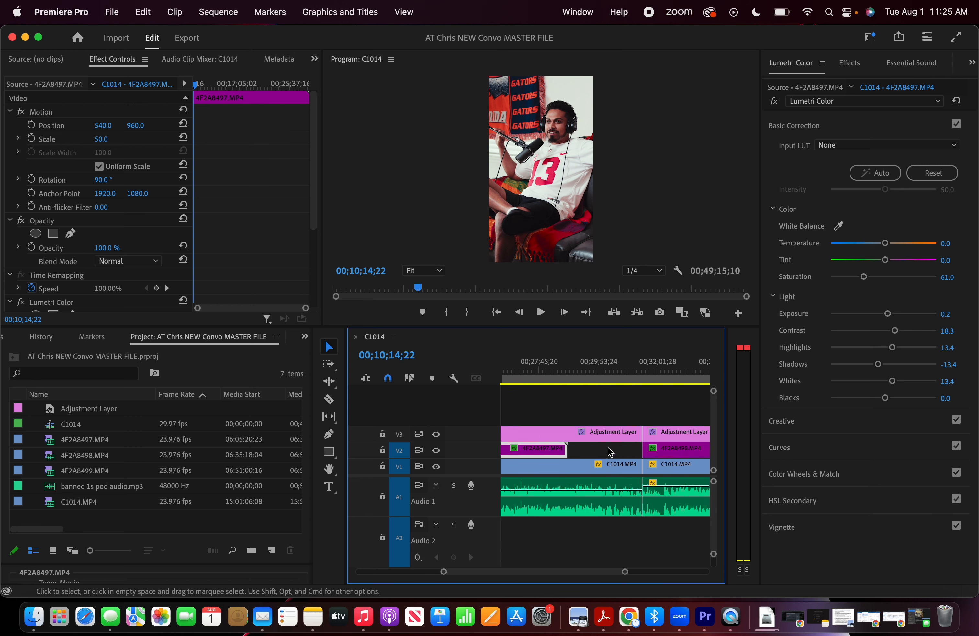
pyautogui.scroll(-2, 603, 454)
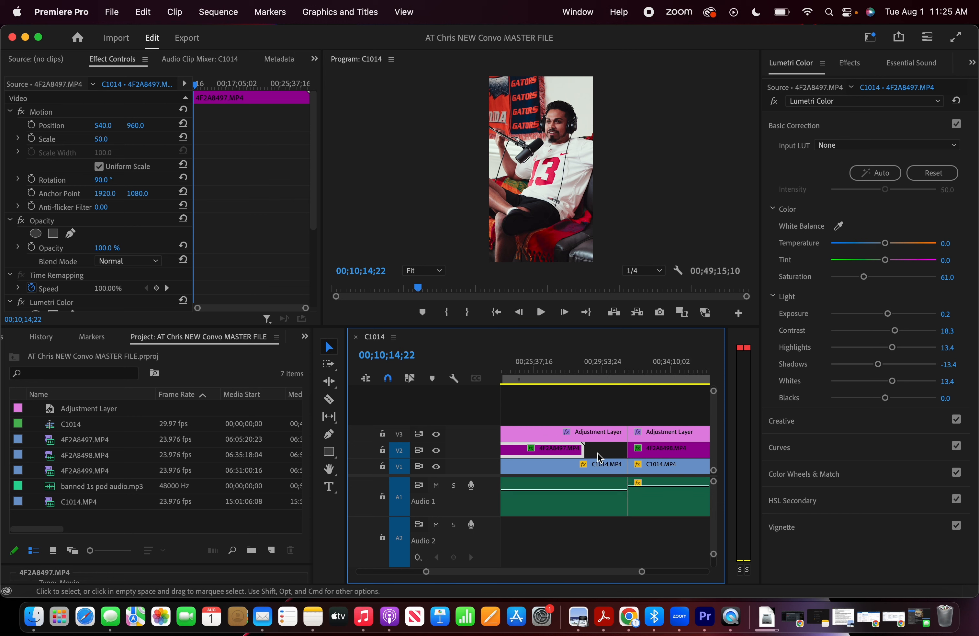
pyautogui.hscroll(8, 608, 458)
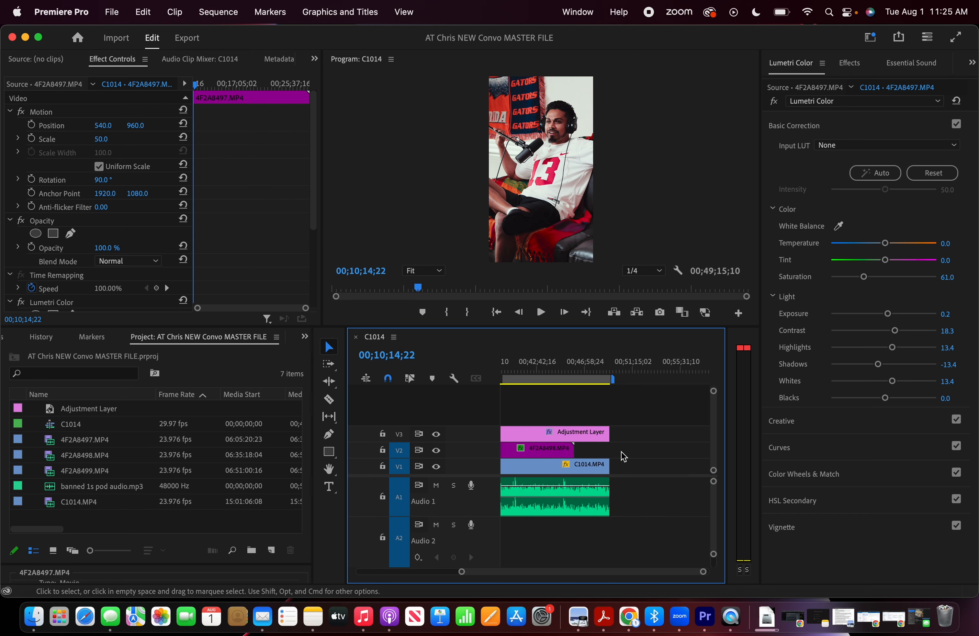
pyautogui.click(598, 457)
pyautogui.scroll(-3, 594, 456)
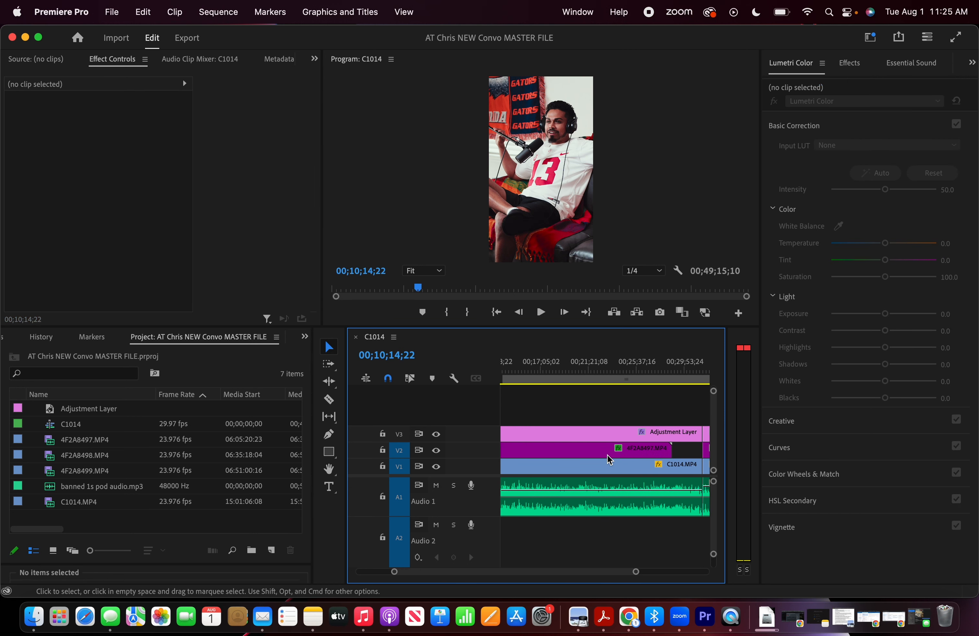
pyautogui.scroll(3, 511, 451)
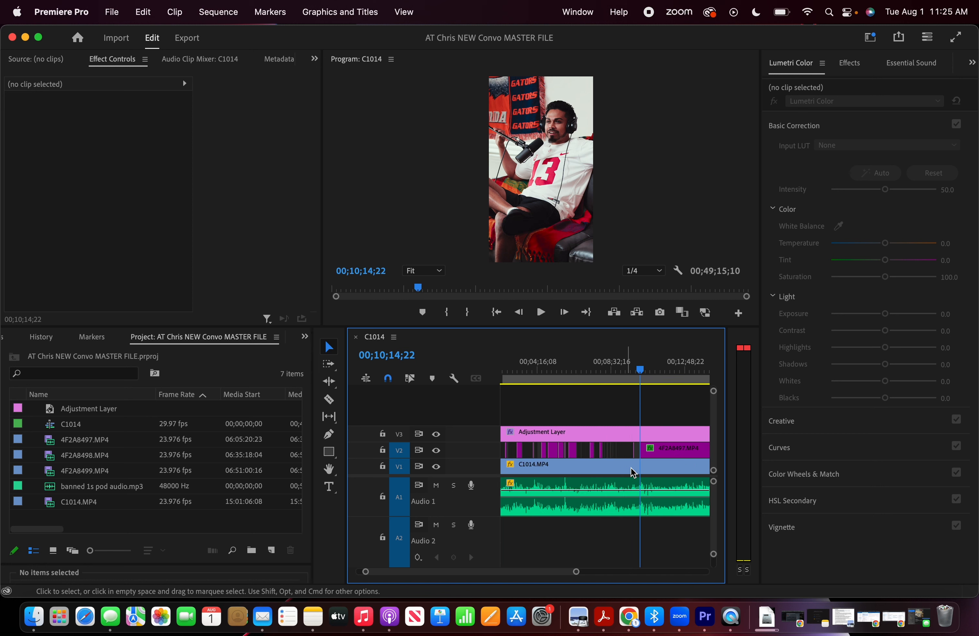
pyautogui.scroll(3, 643, 459)
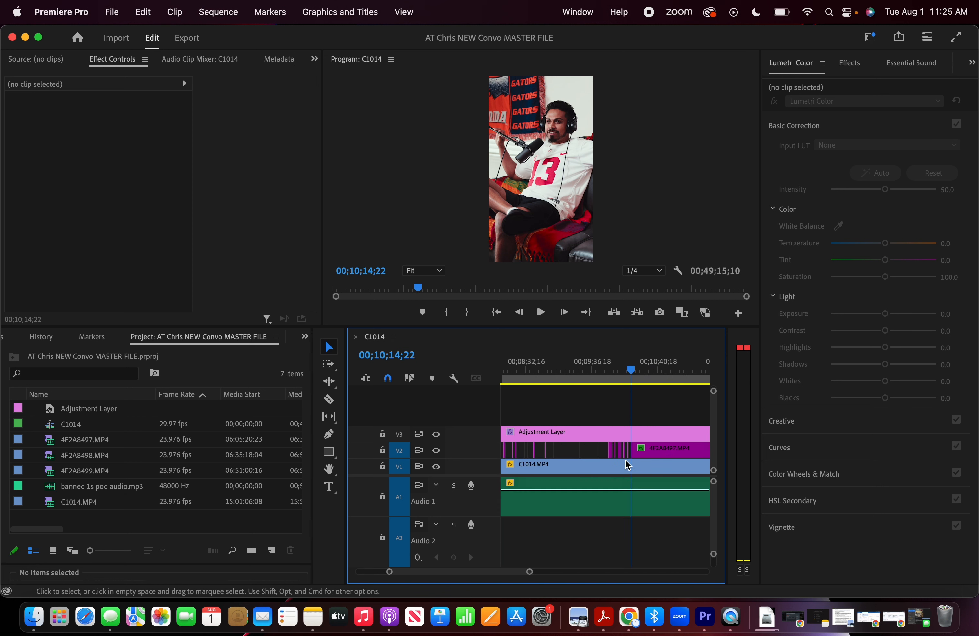
pyautogui.scroll(2, 630, 468)
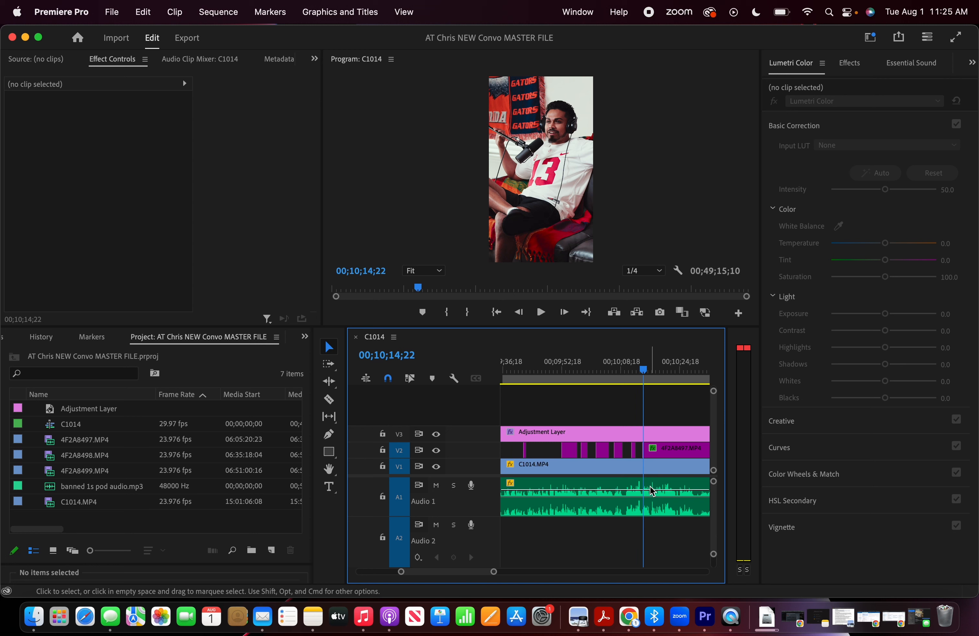
pyautogui.scroll(-3, 602, 497)
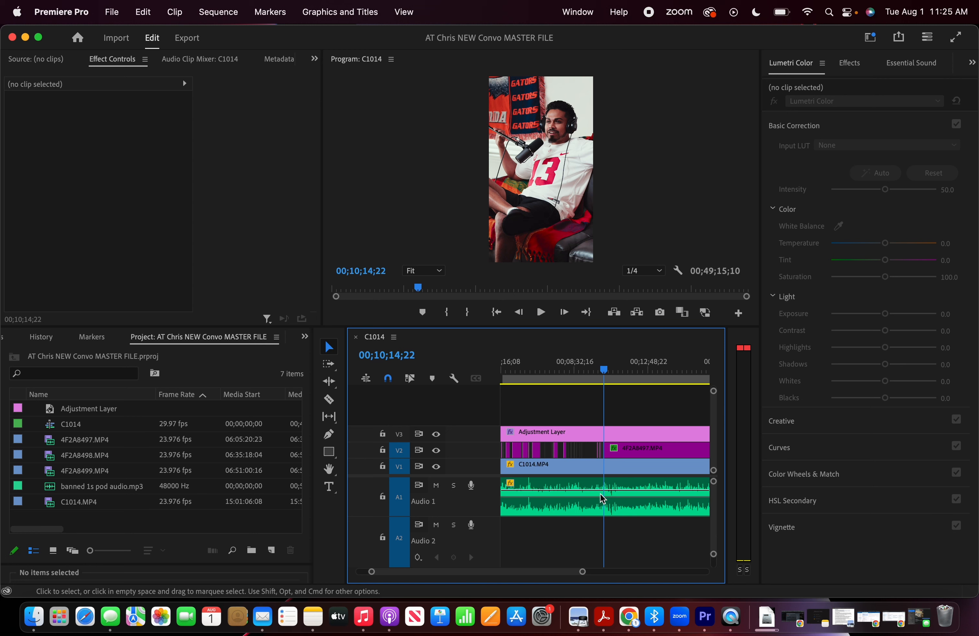